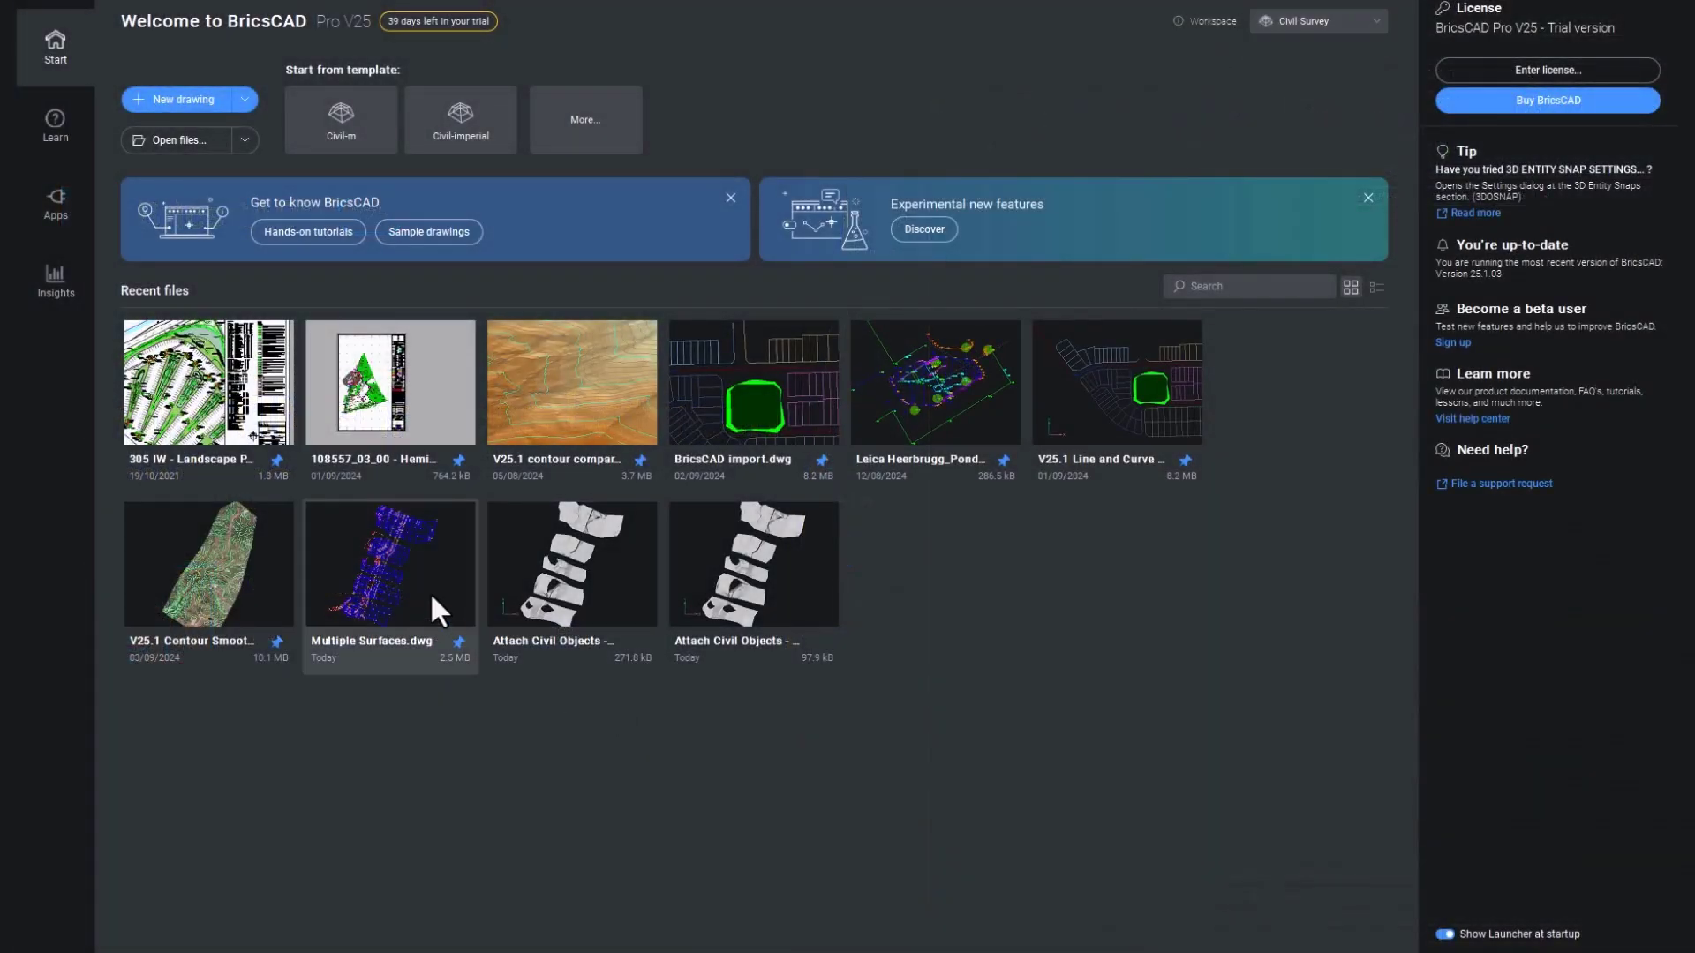
# Open Multiple Surfaces.dwg and run Convert Leica DWG on it, deleting the original entities
pyautogui.click(432, 597)
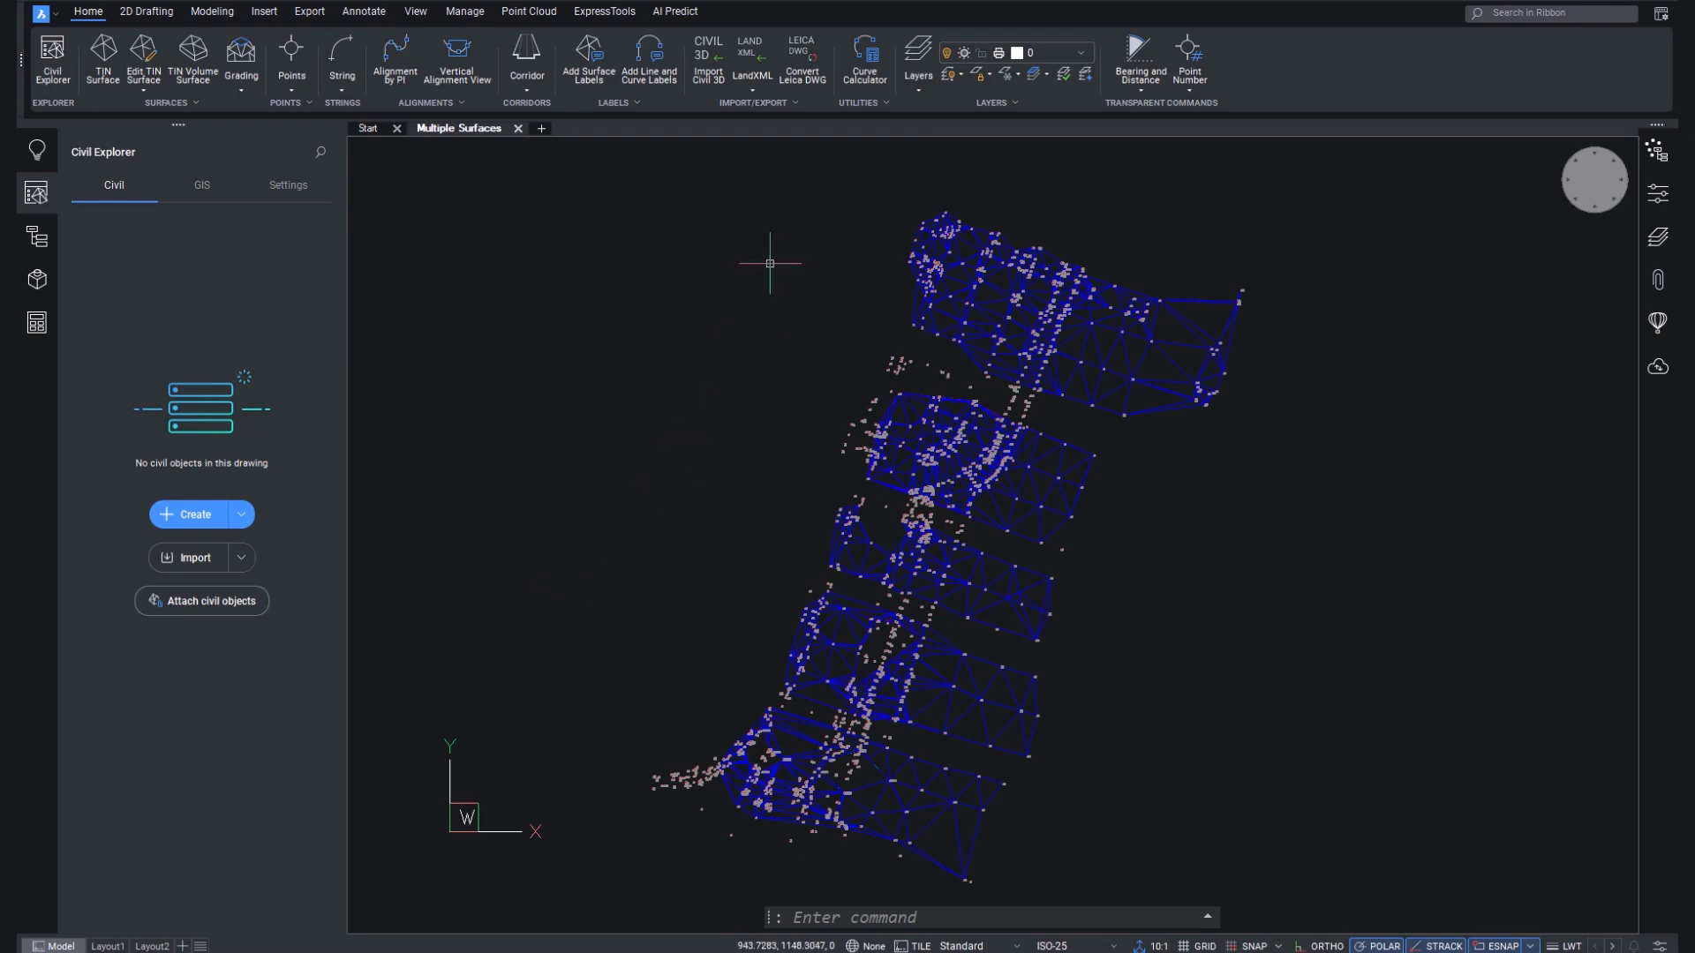
pyautogui.click(802, 70)
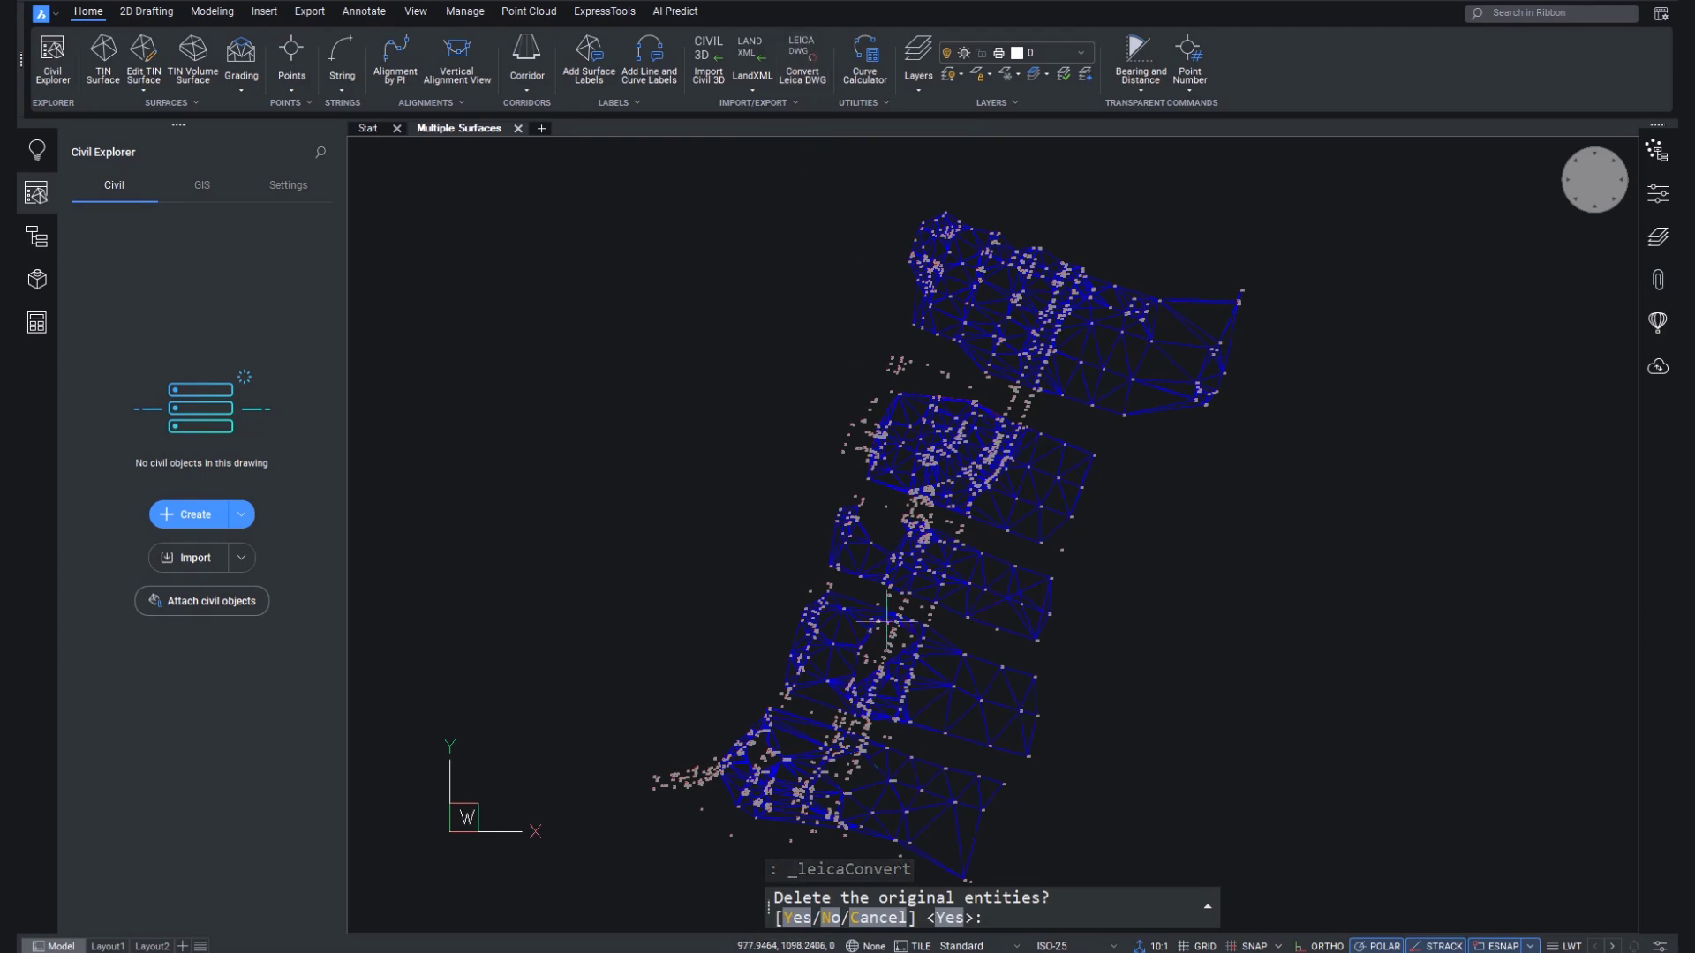
pyautogui.click(795, 919)
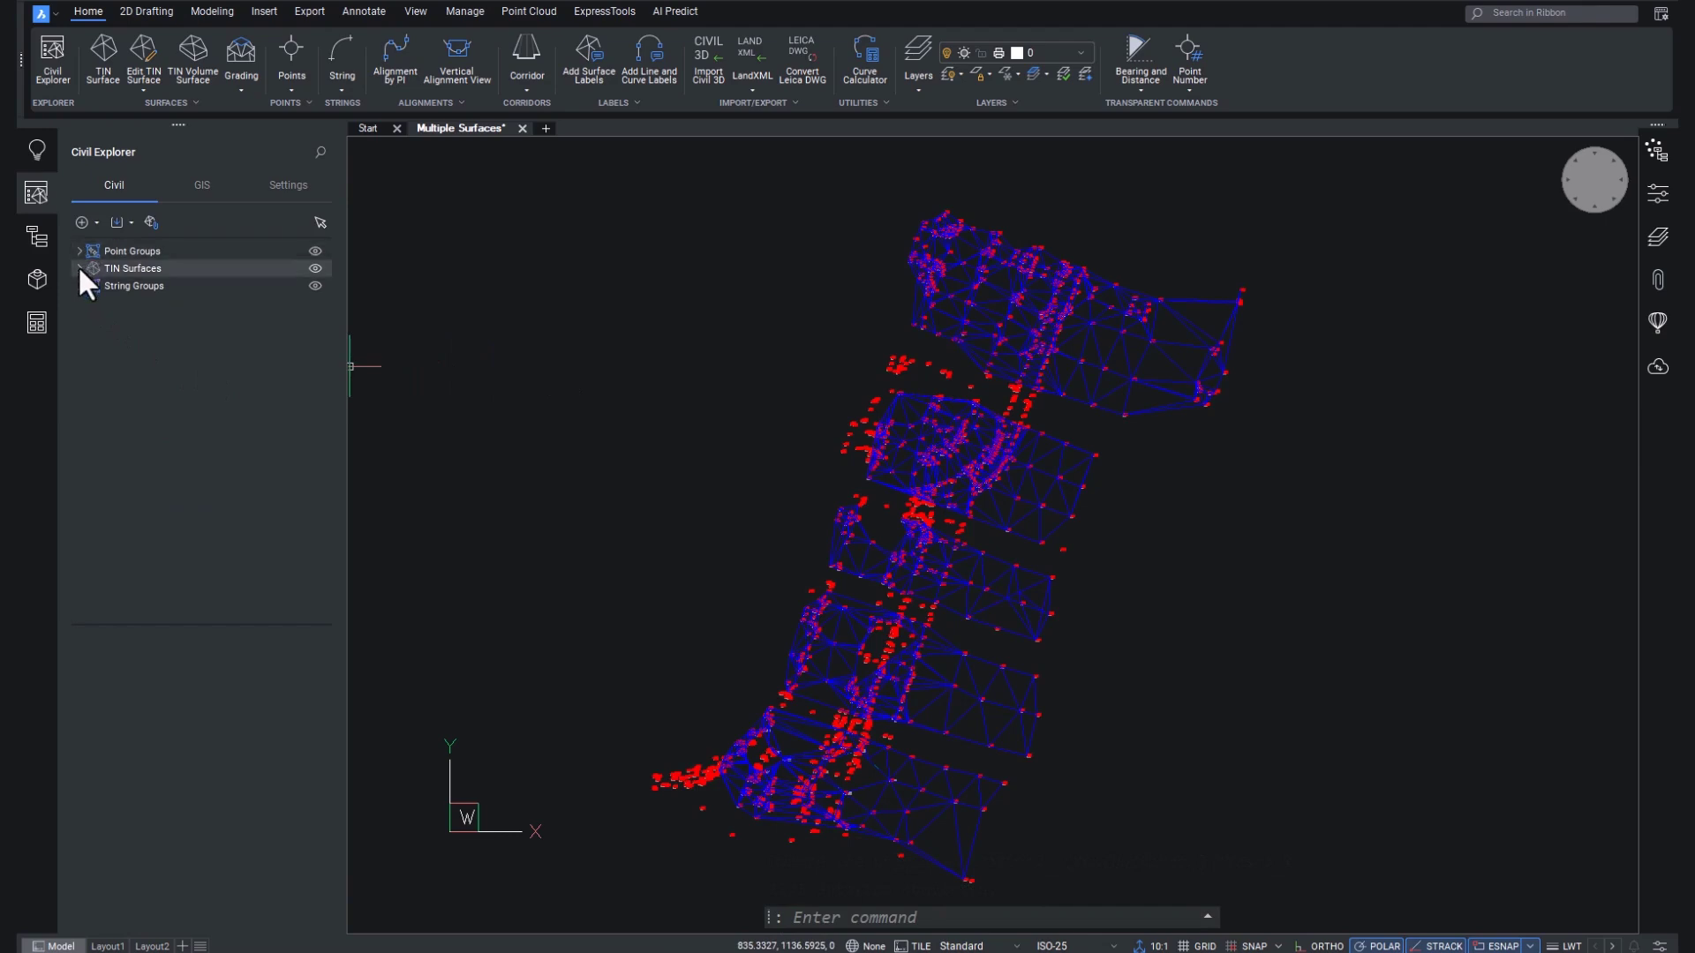
# Expand the TIN surfaces and string groups in the Civil Explorer, and hide all string groups and point groups
pyautogui.click(78, 286)
pyautogui.click(80, 268)
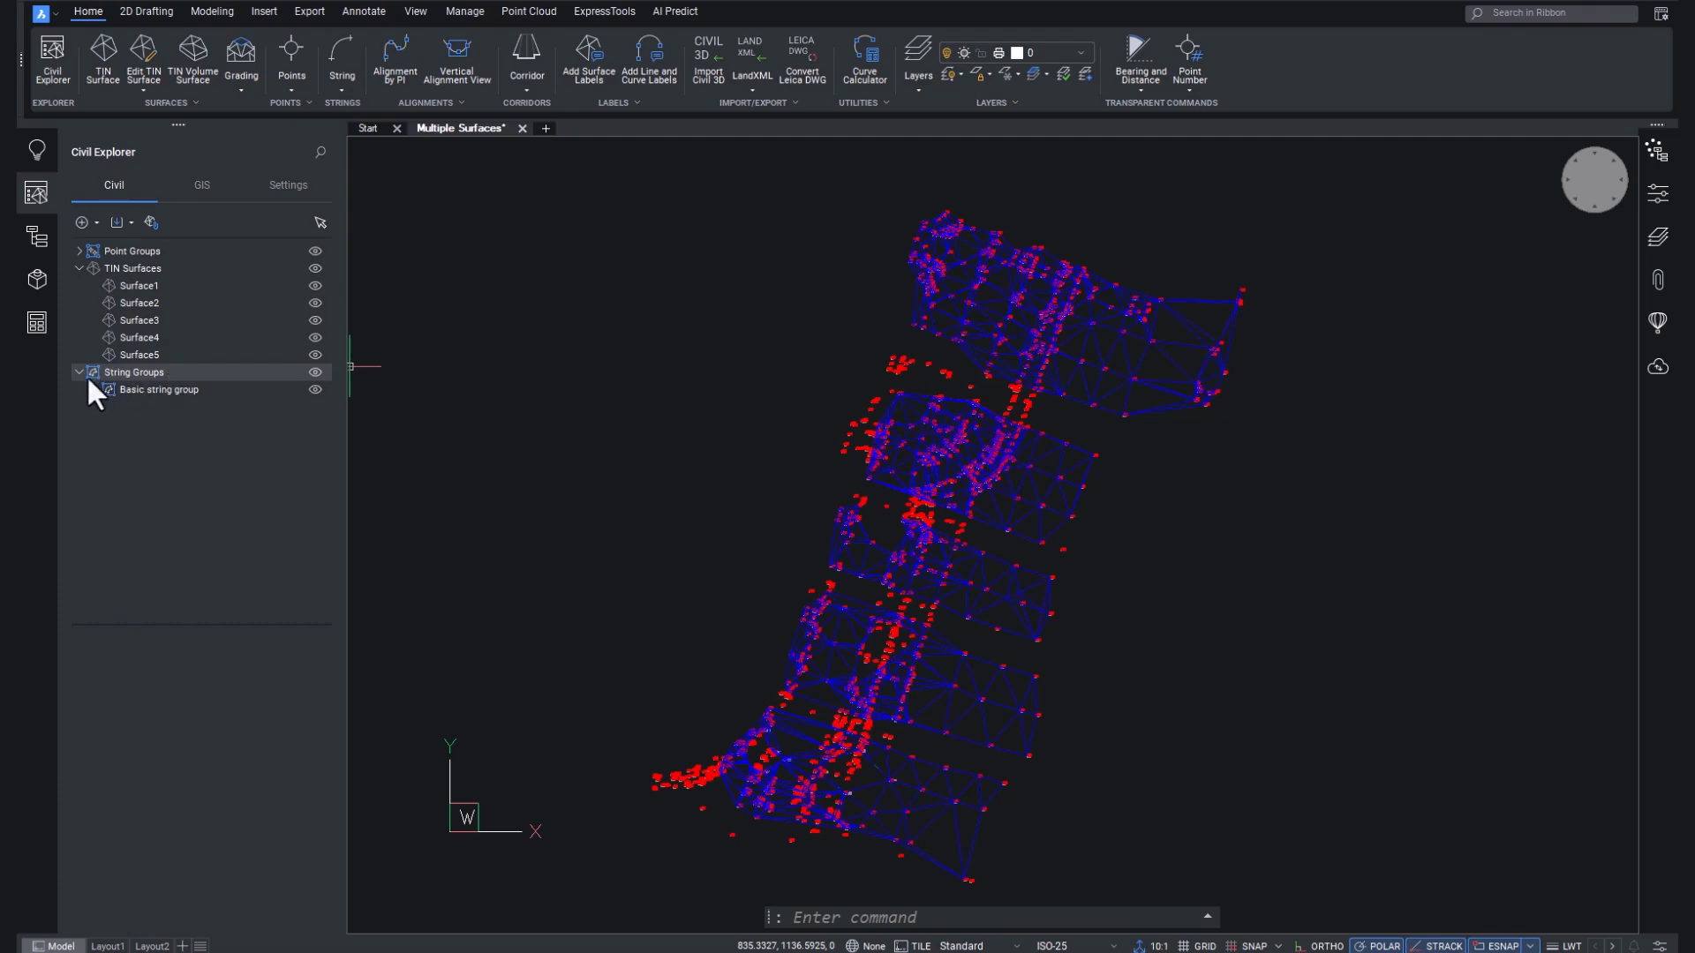
pyautogui.click(315, 371)
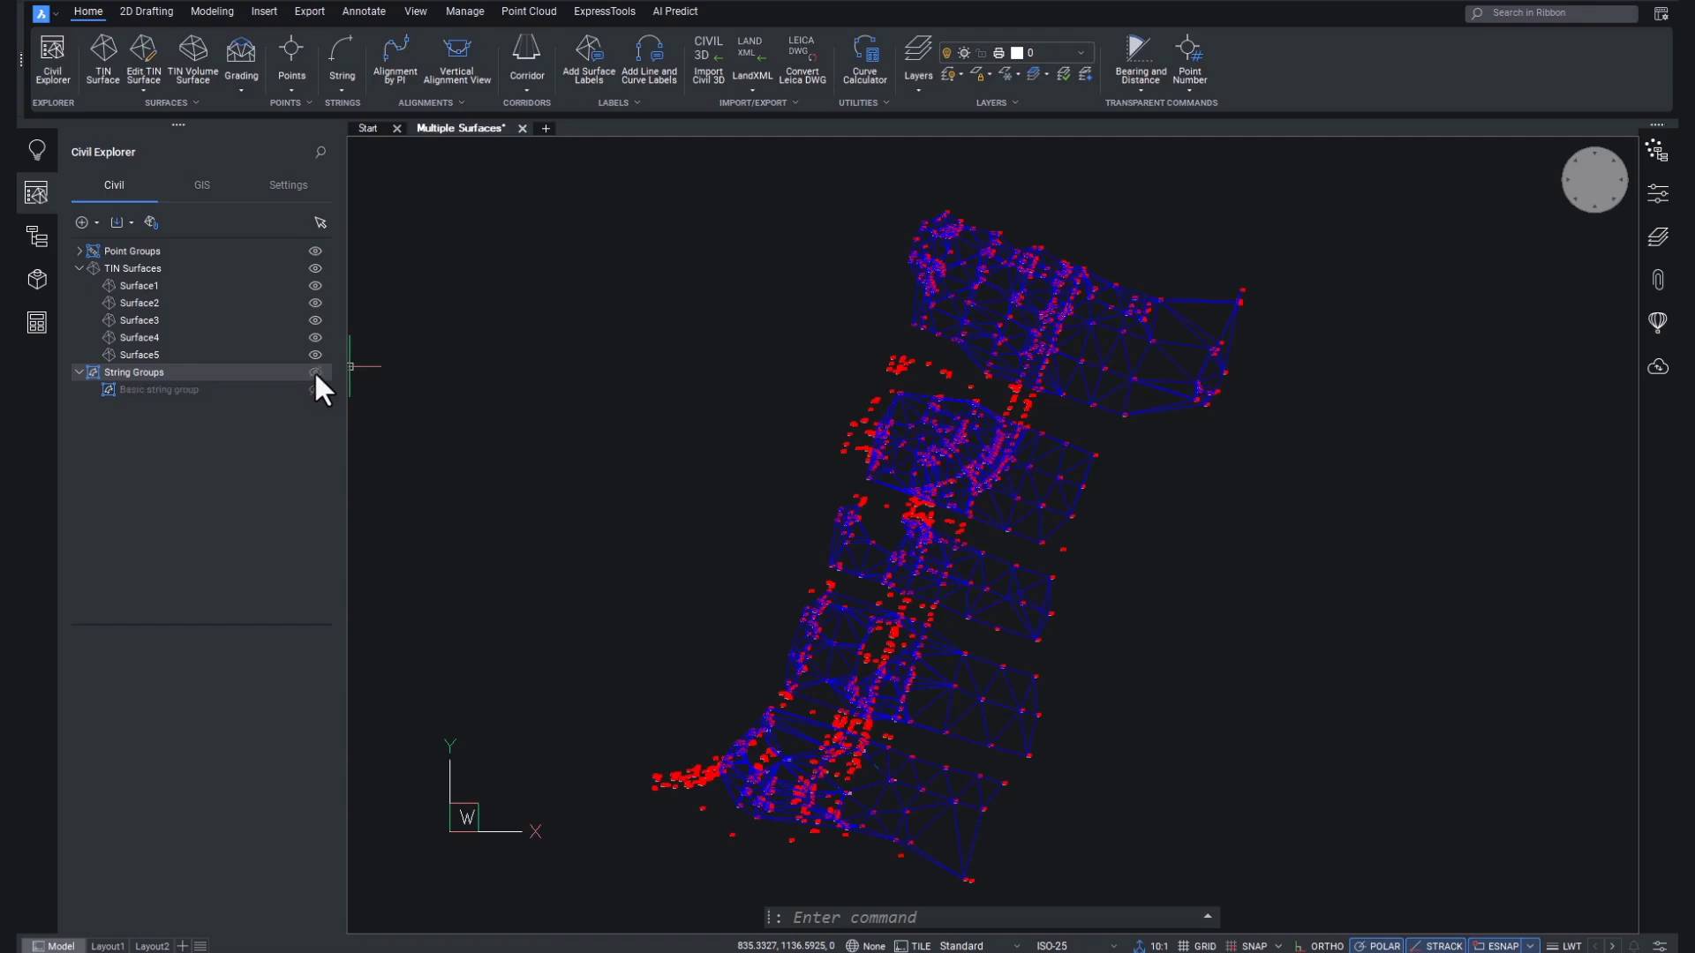
pyautogui.click(315, 251)
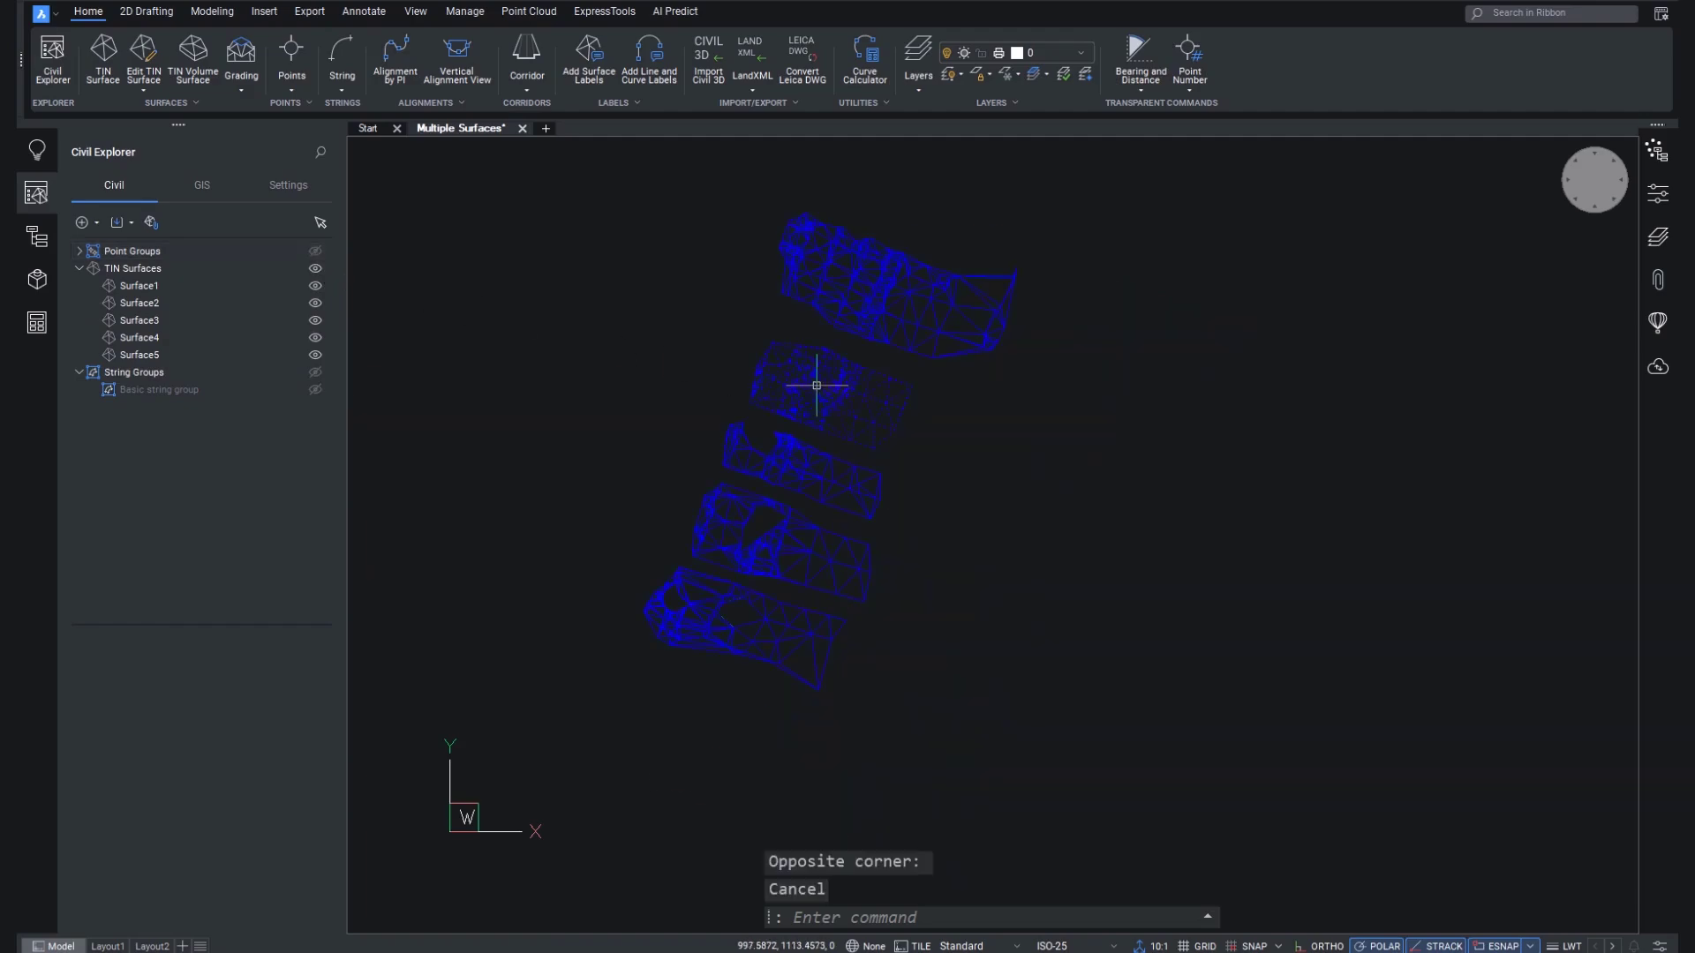
pyautogui.moveTo(874, 419); pyautogui.dragTo(872, 444, button='middle')
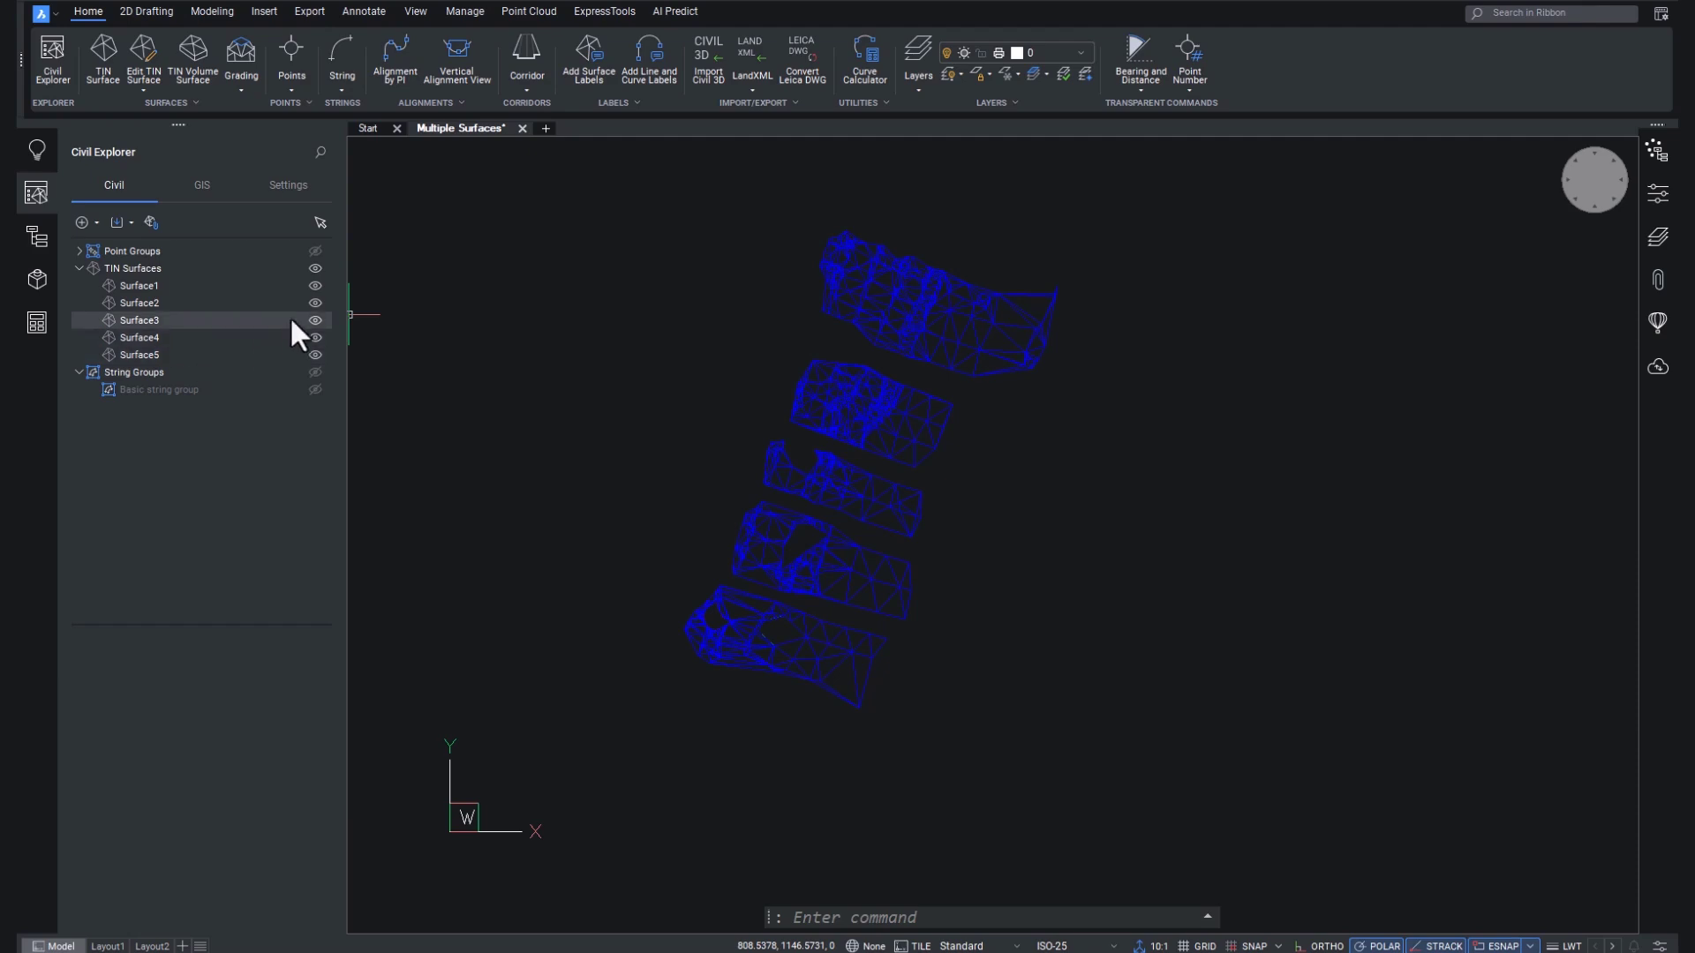
# Hide the TIN surfaces Surface2, Surface3 and Surface4
pyautogui.click(316, 303)
pyautogui.click(315, 320)
pyautogui.click(316, 336)
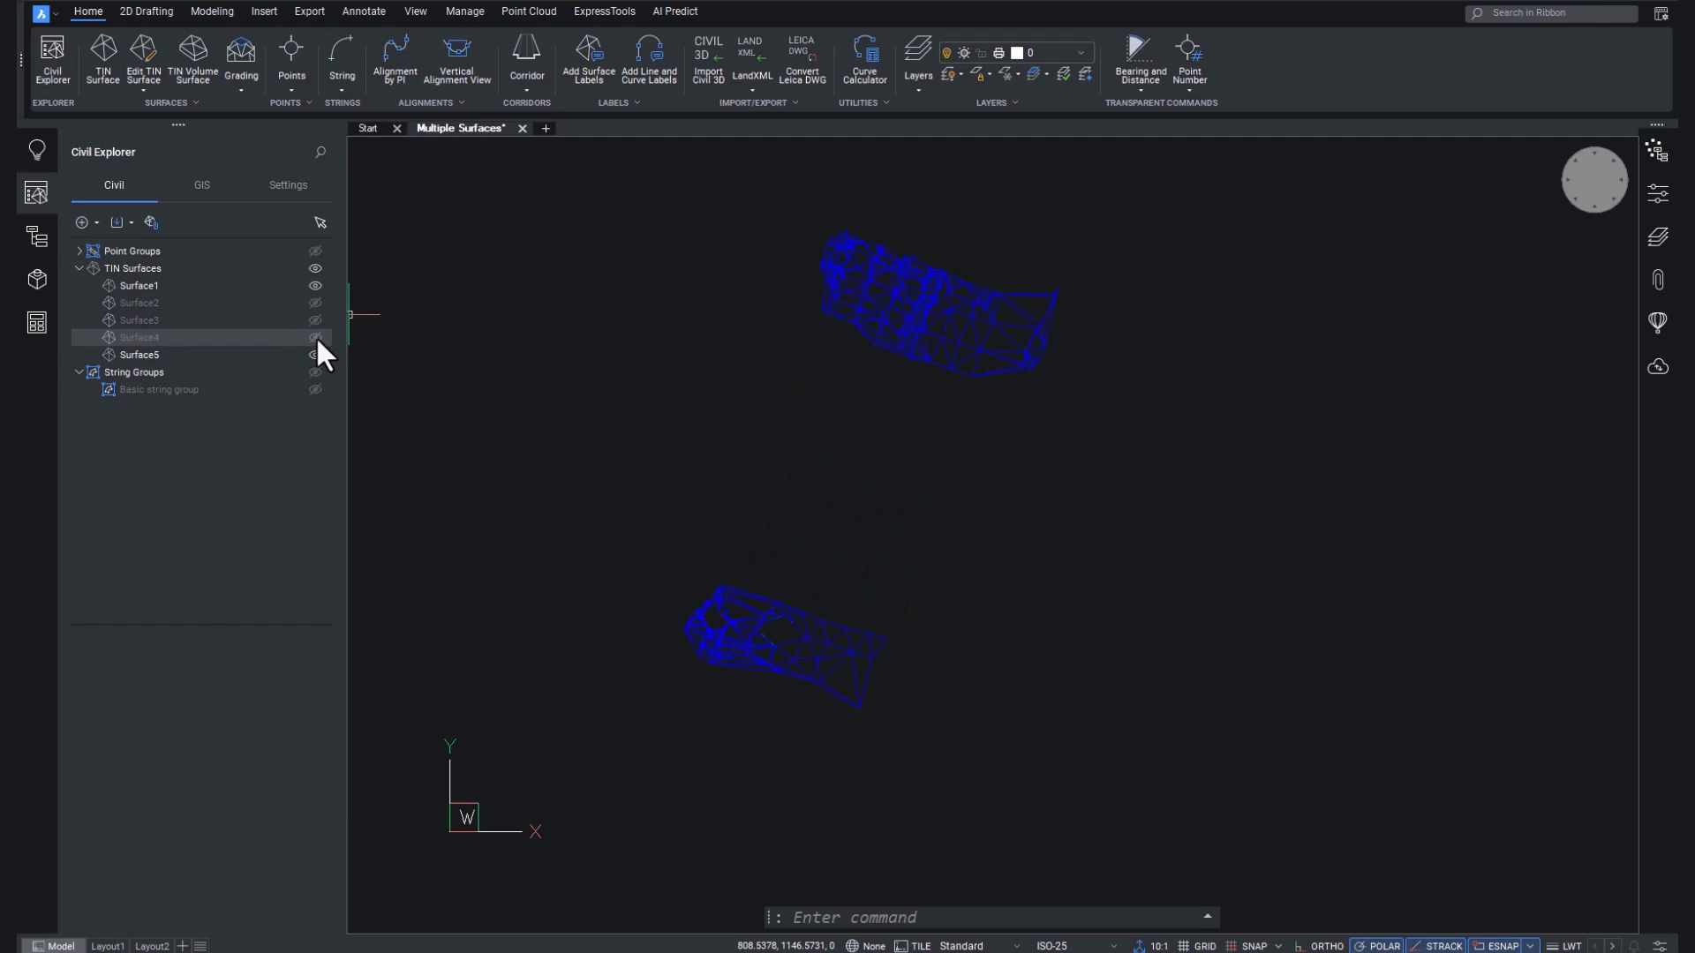
# Rename the TIN surface Surface1 as "Embed this surface"
pyautogui.click(167, 279)
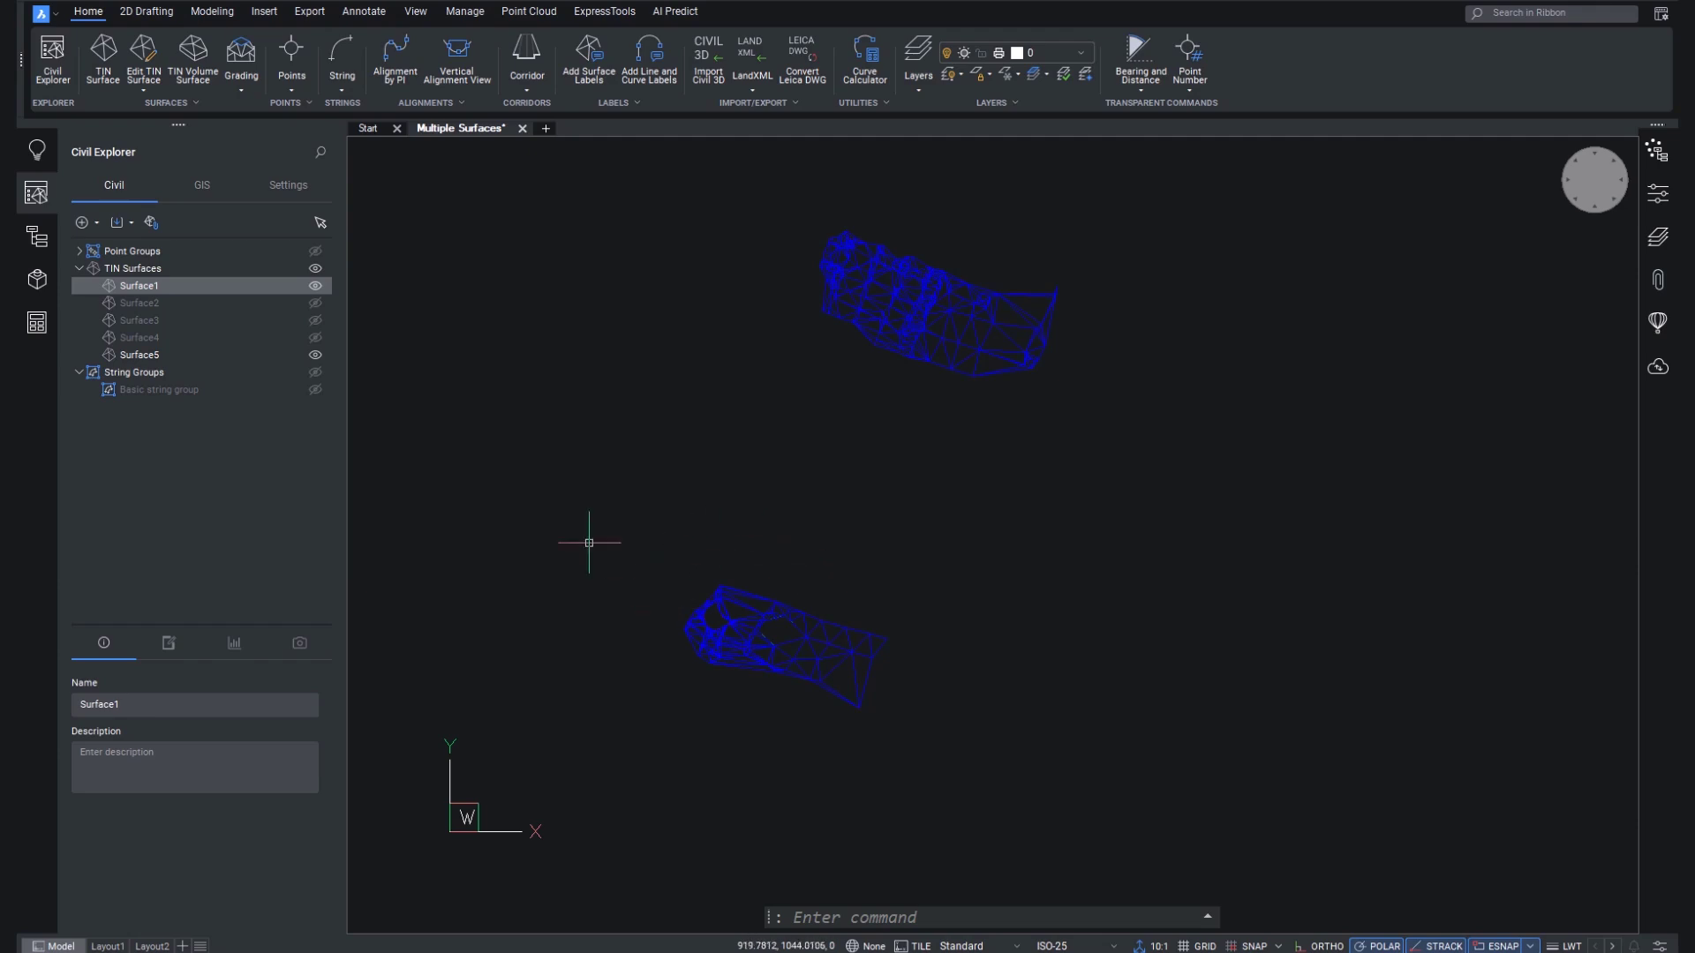
pyautogui.click(187, 352)
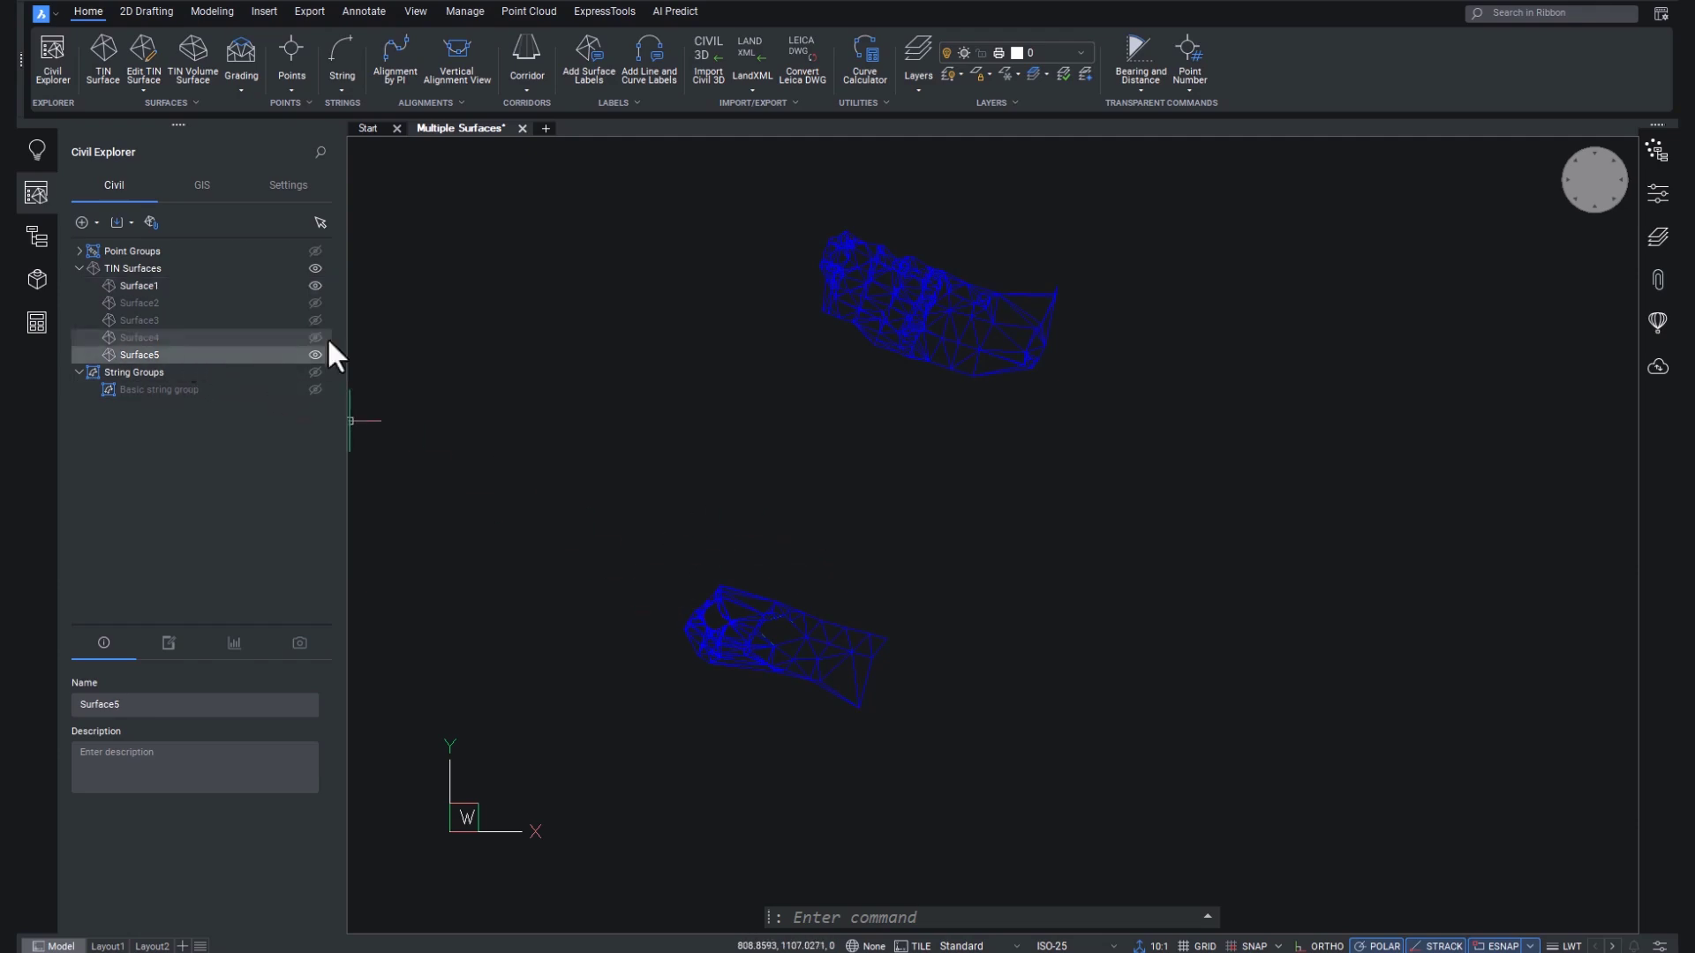
pyautogui.moveTo(882, 327)
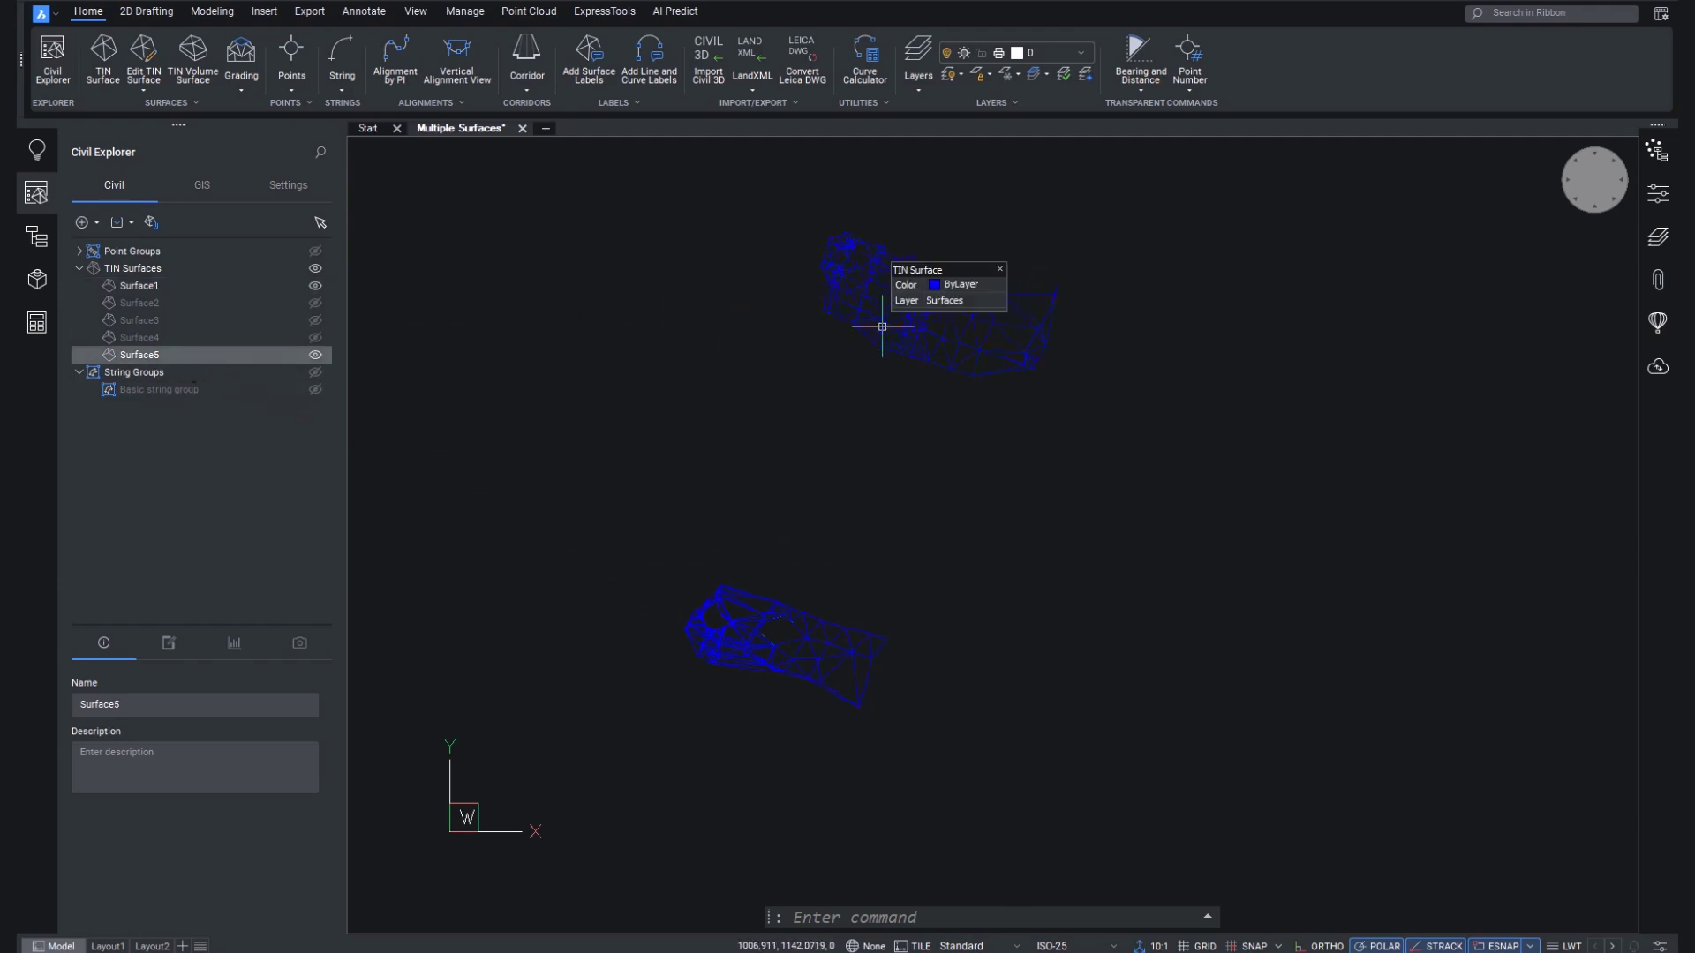
pyautogui.click(187, 283)
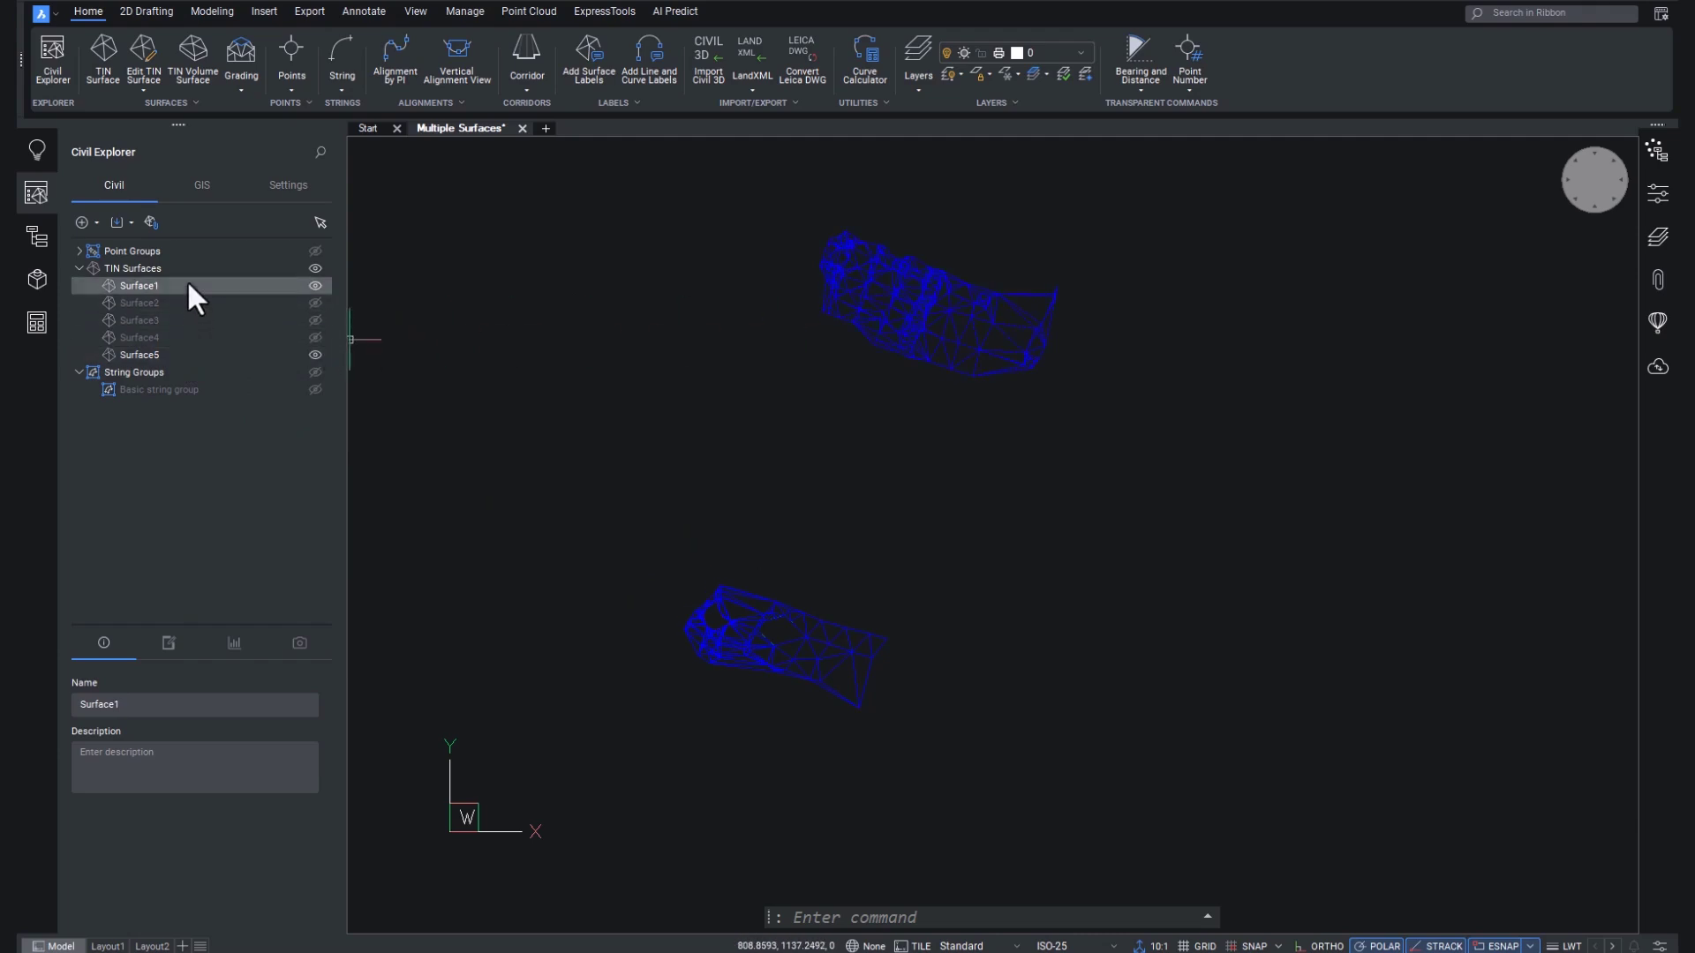
pyautogui.doubleClick(206, 703)
pyautogui.write('Su')
pyautogui.press('BackSpace')
pyautogui.press('BackSpace')
pyautogui.write('Embed this surface')
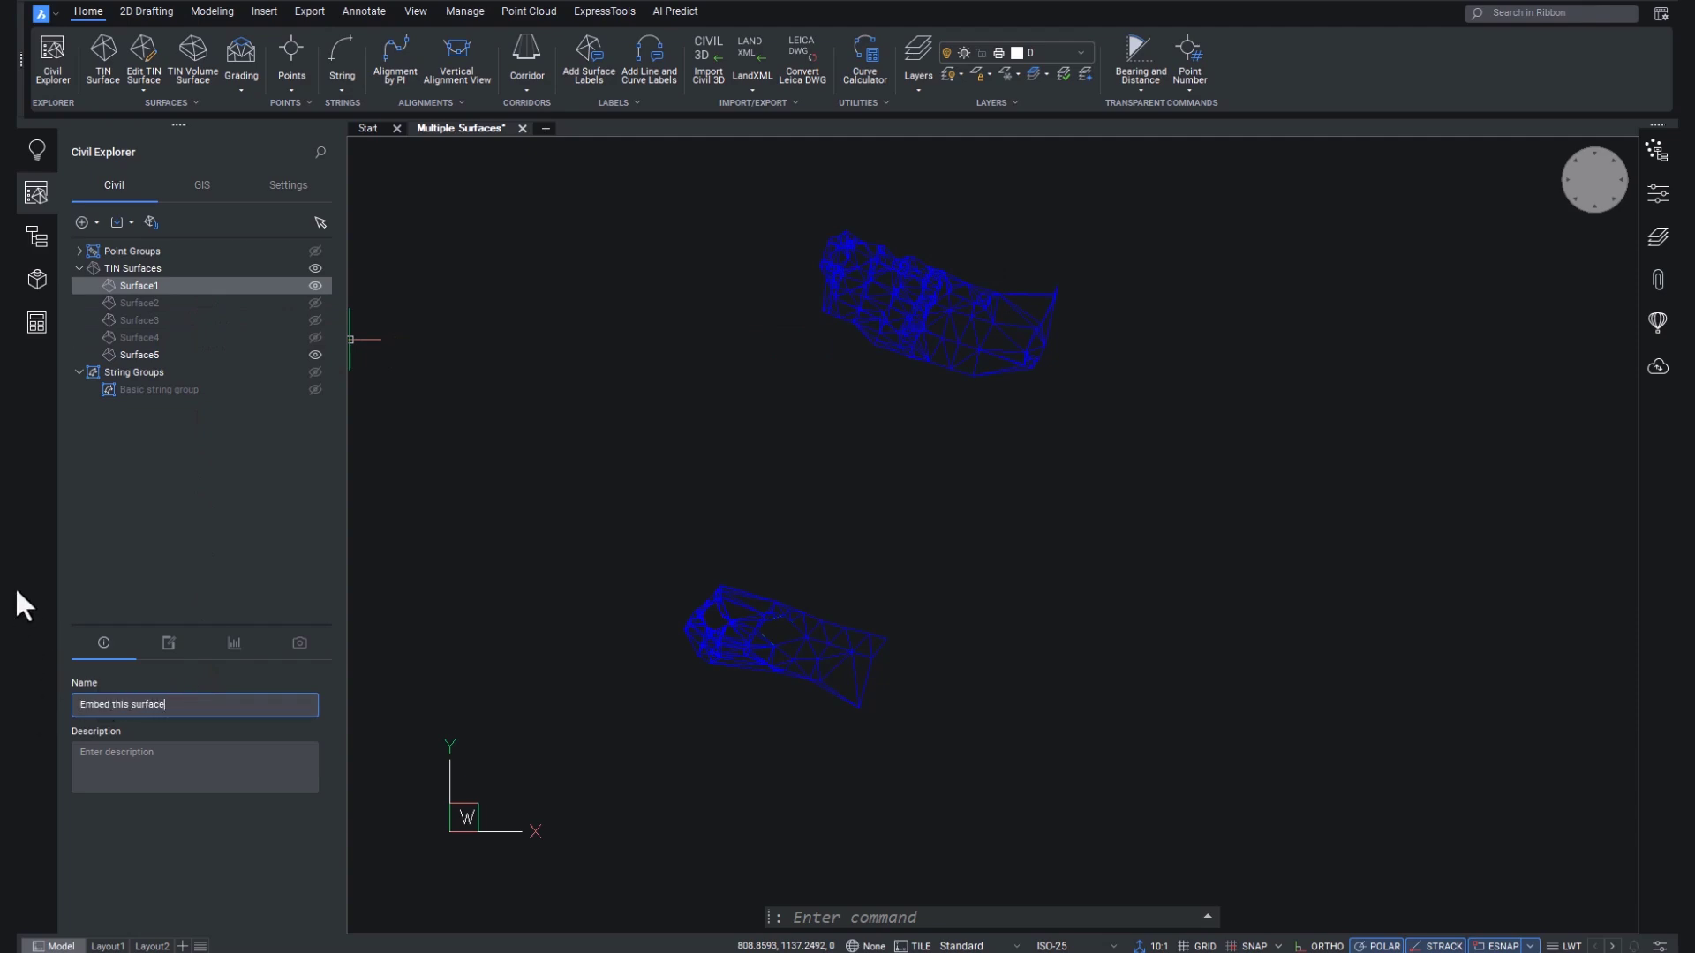
pyautogui.press('Return')
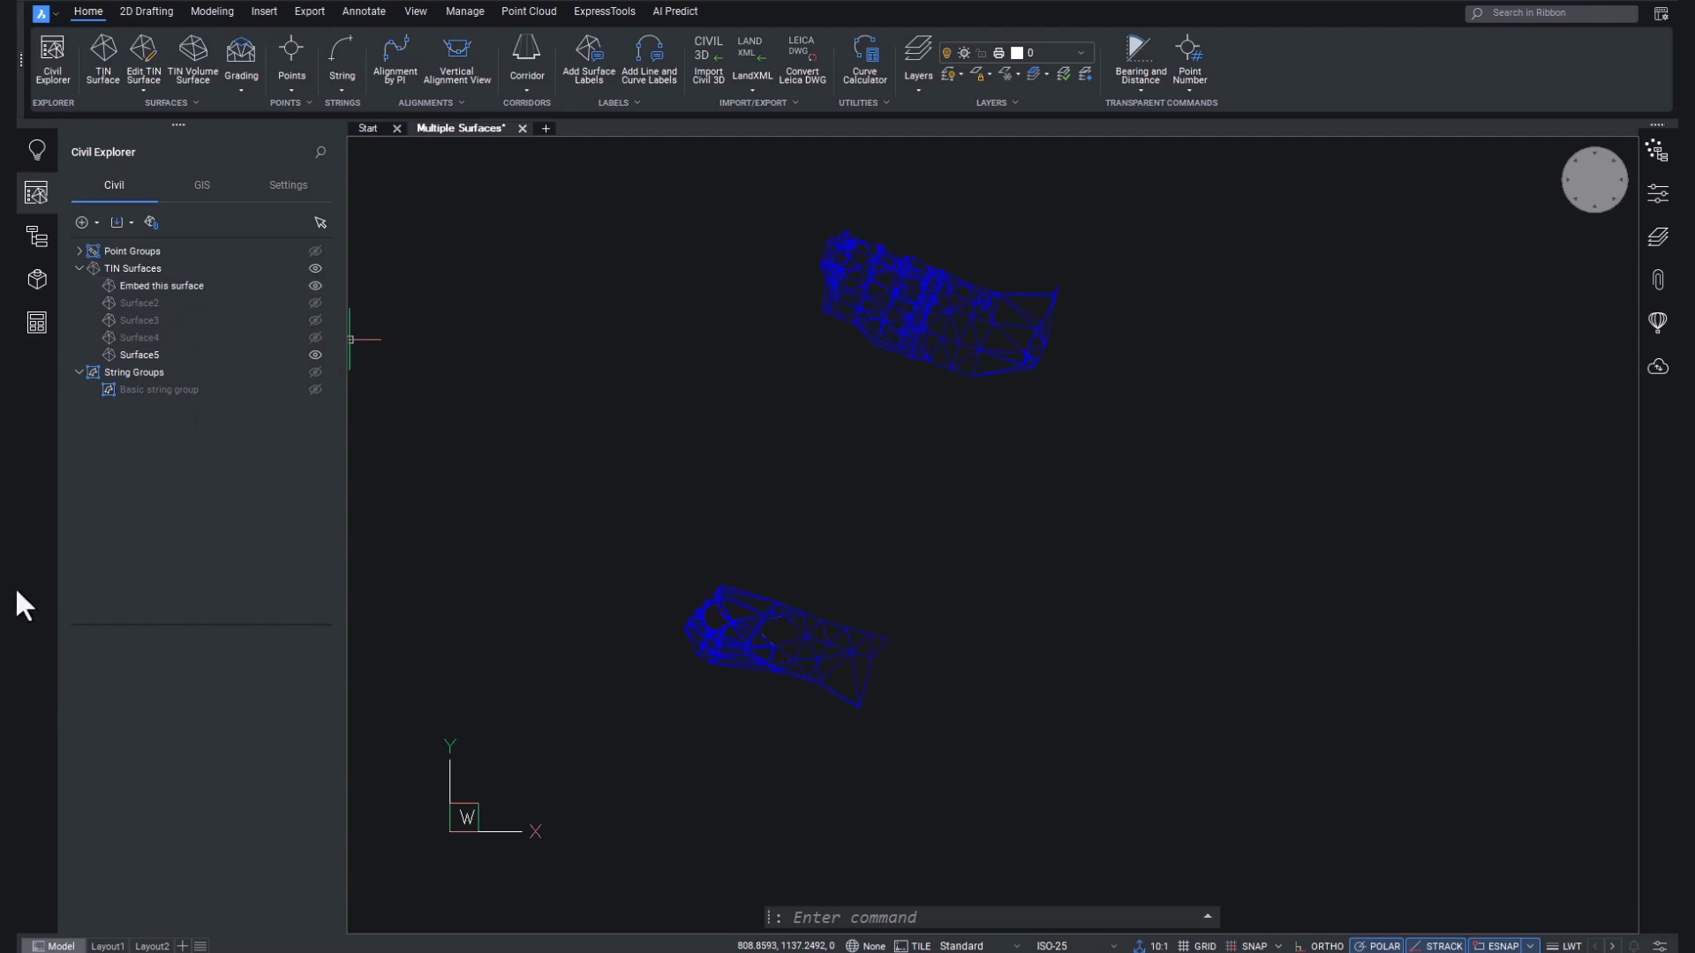
# Identify Surface5 in the drawing by toggling its visibility, and rename it as "Link this surface."
pyautogui.click(168, 353)
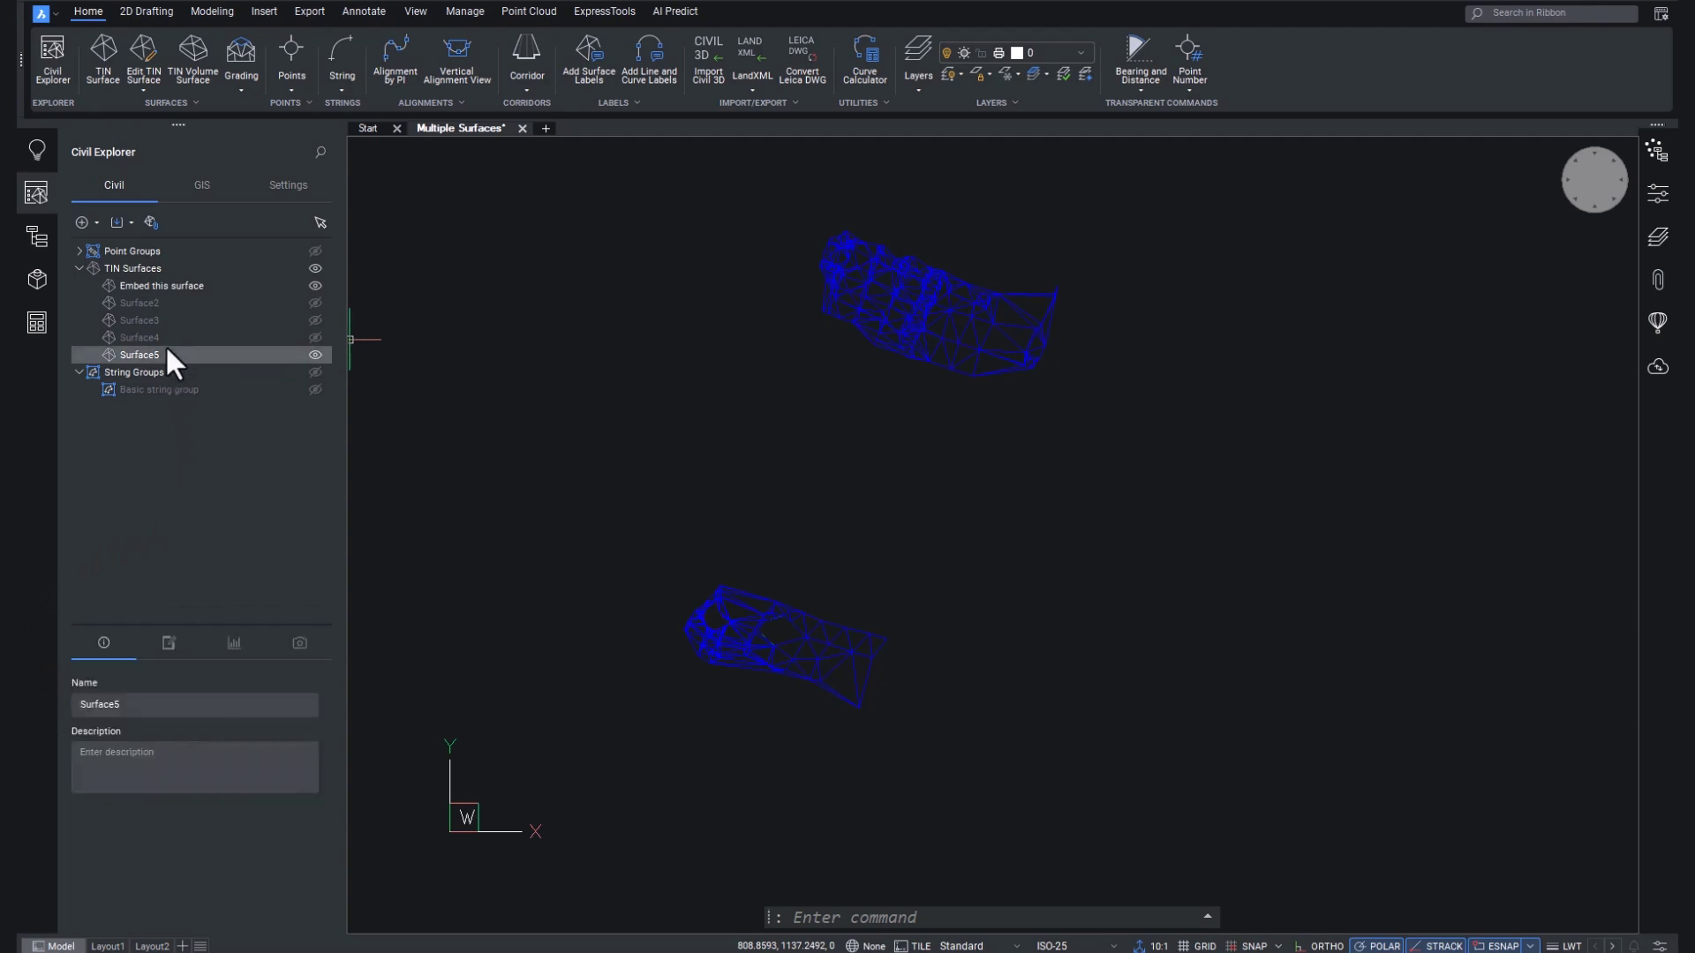
pyautogui.click(316, 354)
pyautogui.click(316, 354)
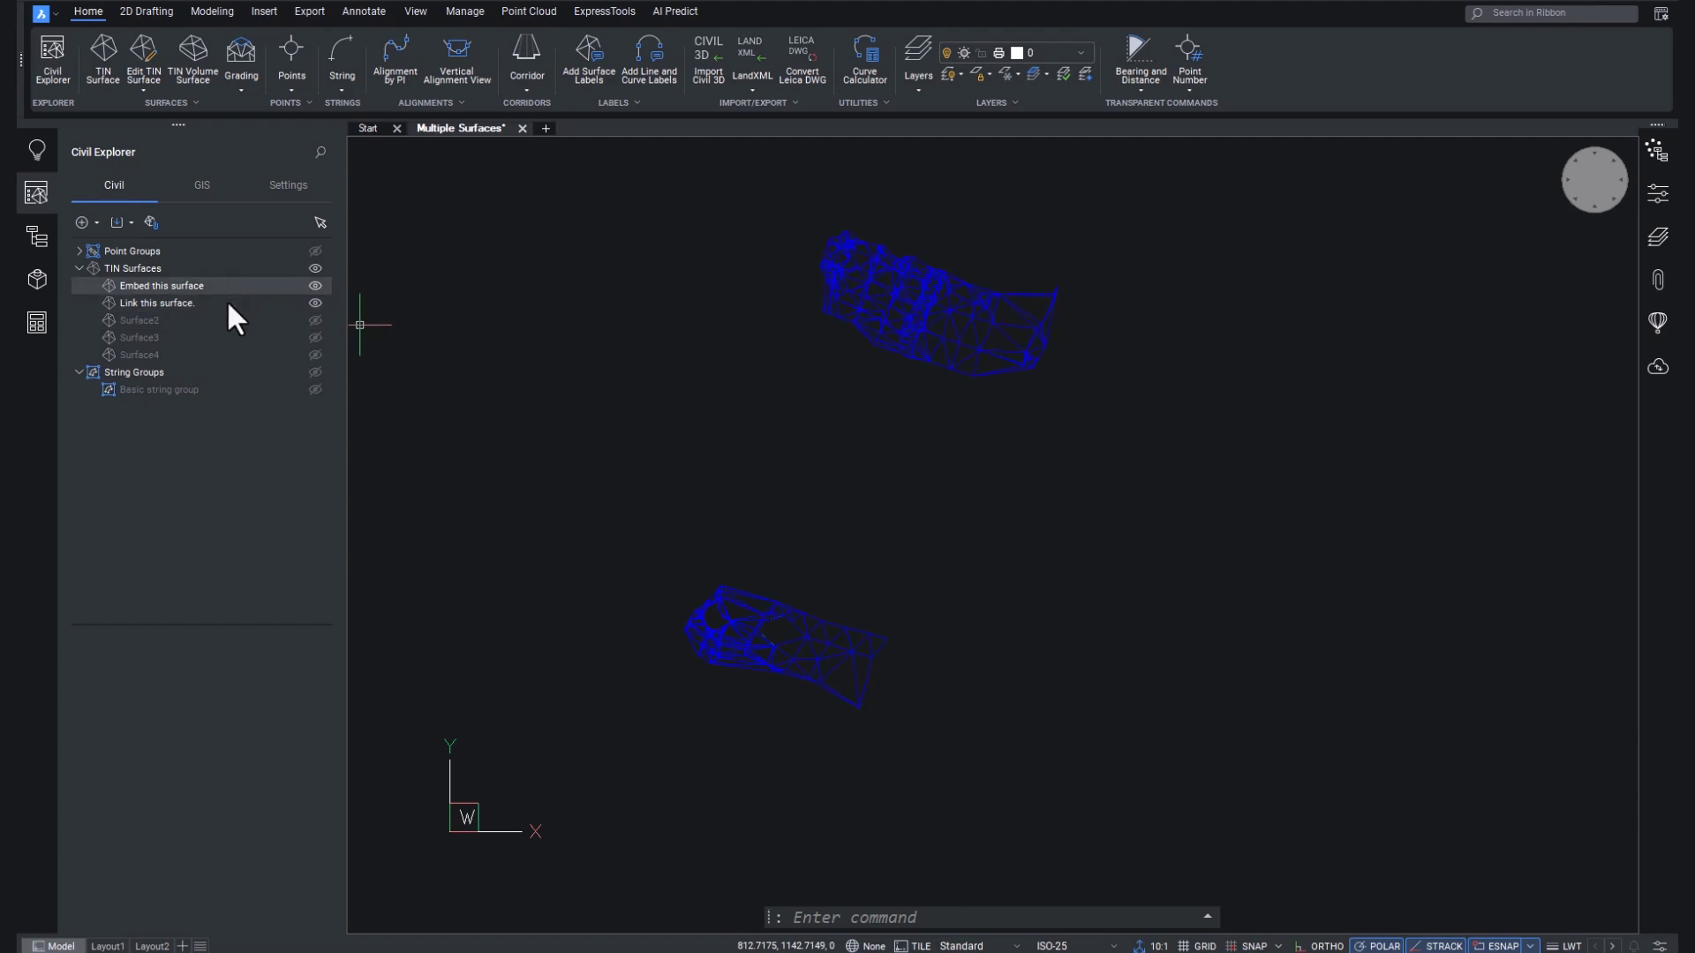
# Save the drawing as "V25.1 Tin Surface Sharing" and start a new drawing
pyautogui.click(51, 9)
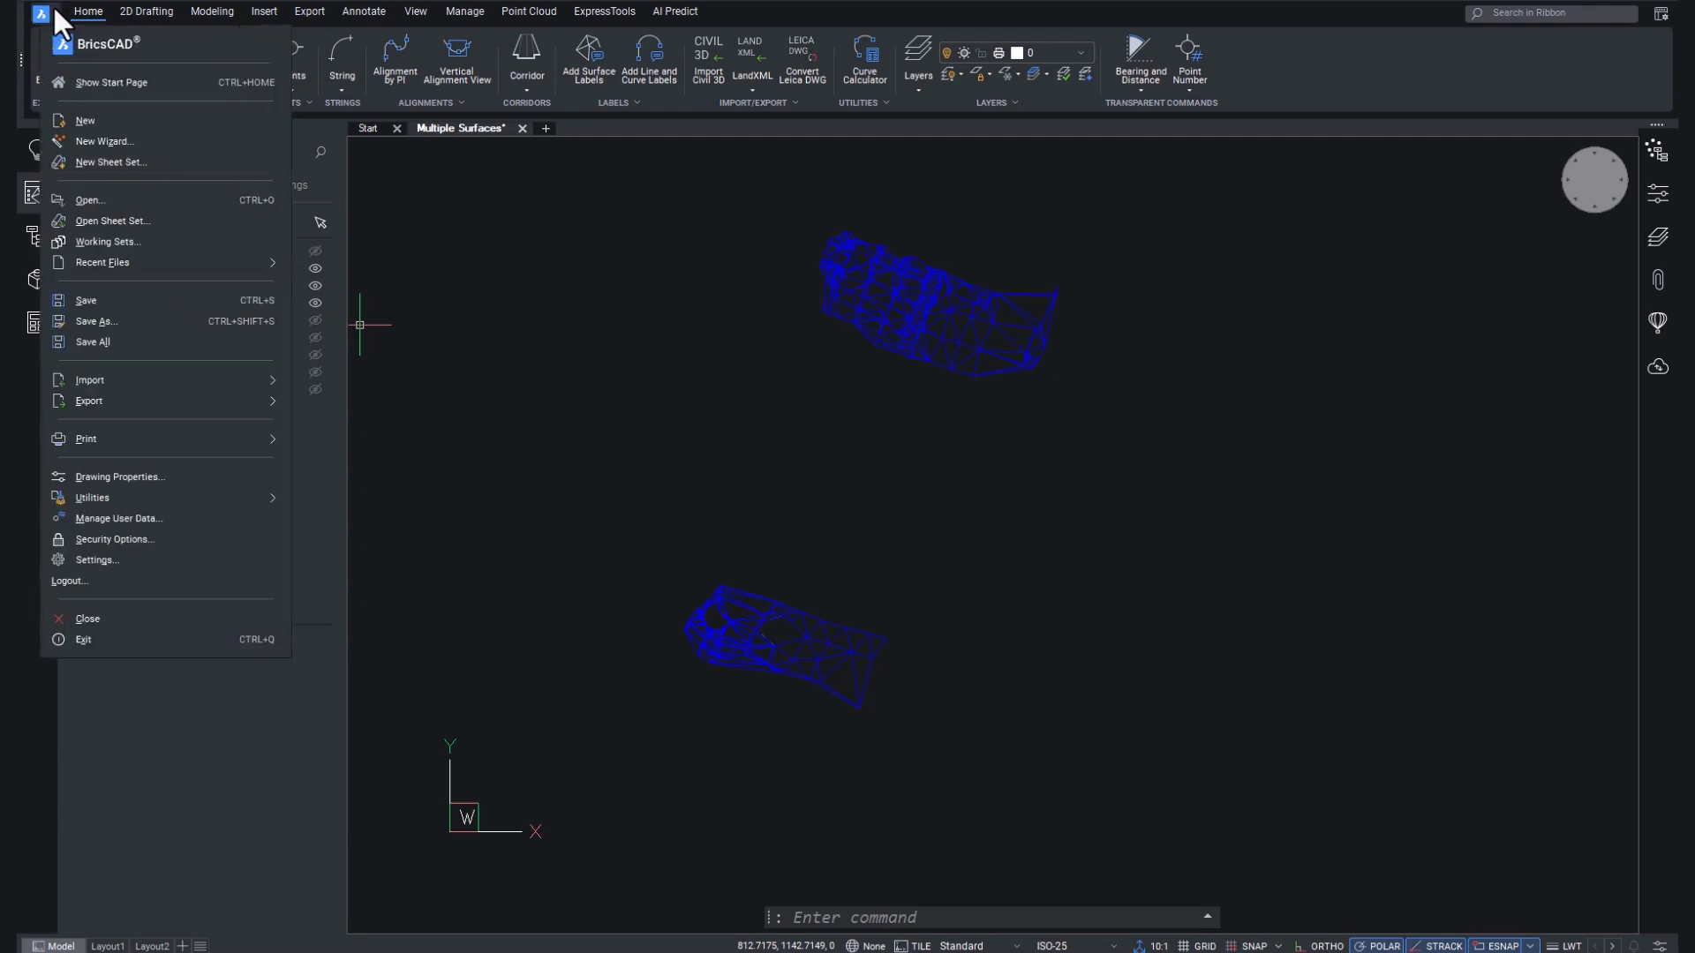
pyautogui.click(107, 320)
pyautogui.write('V25.1 Tin Surface Sharing')
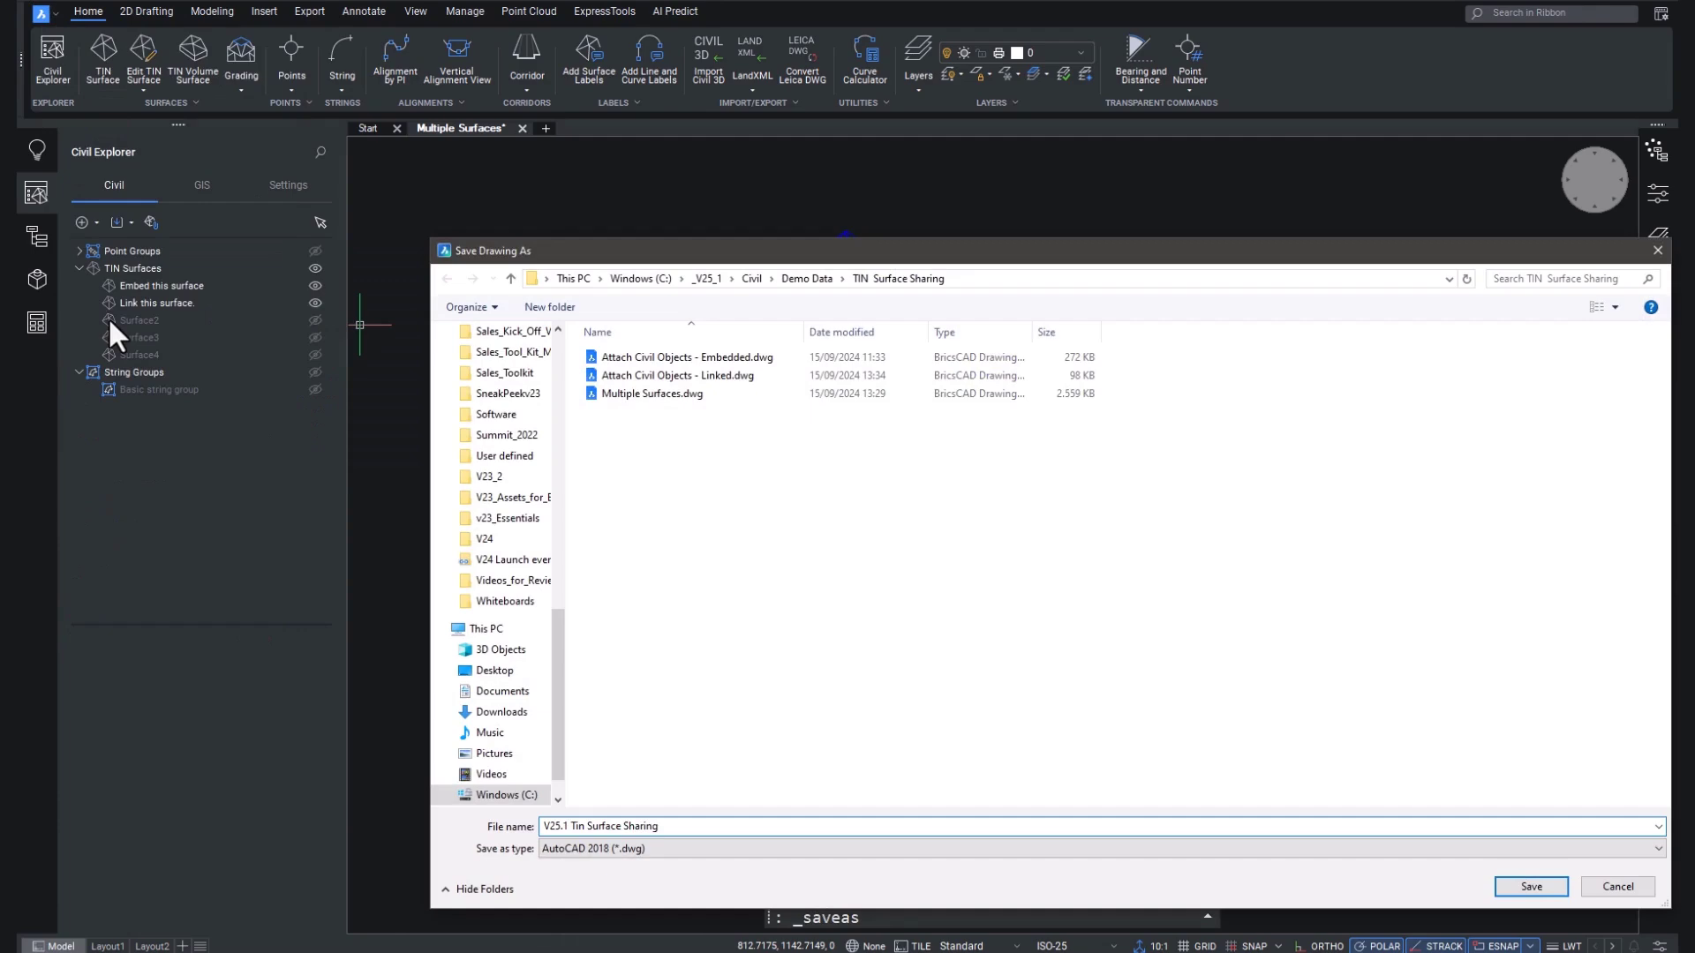
pyautogui.press('Return')
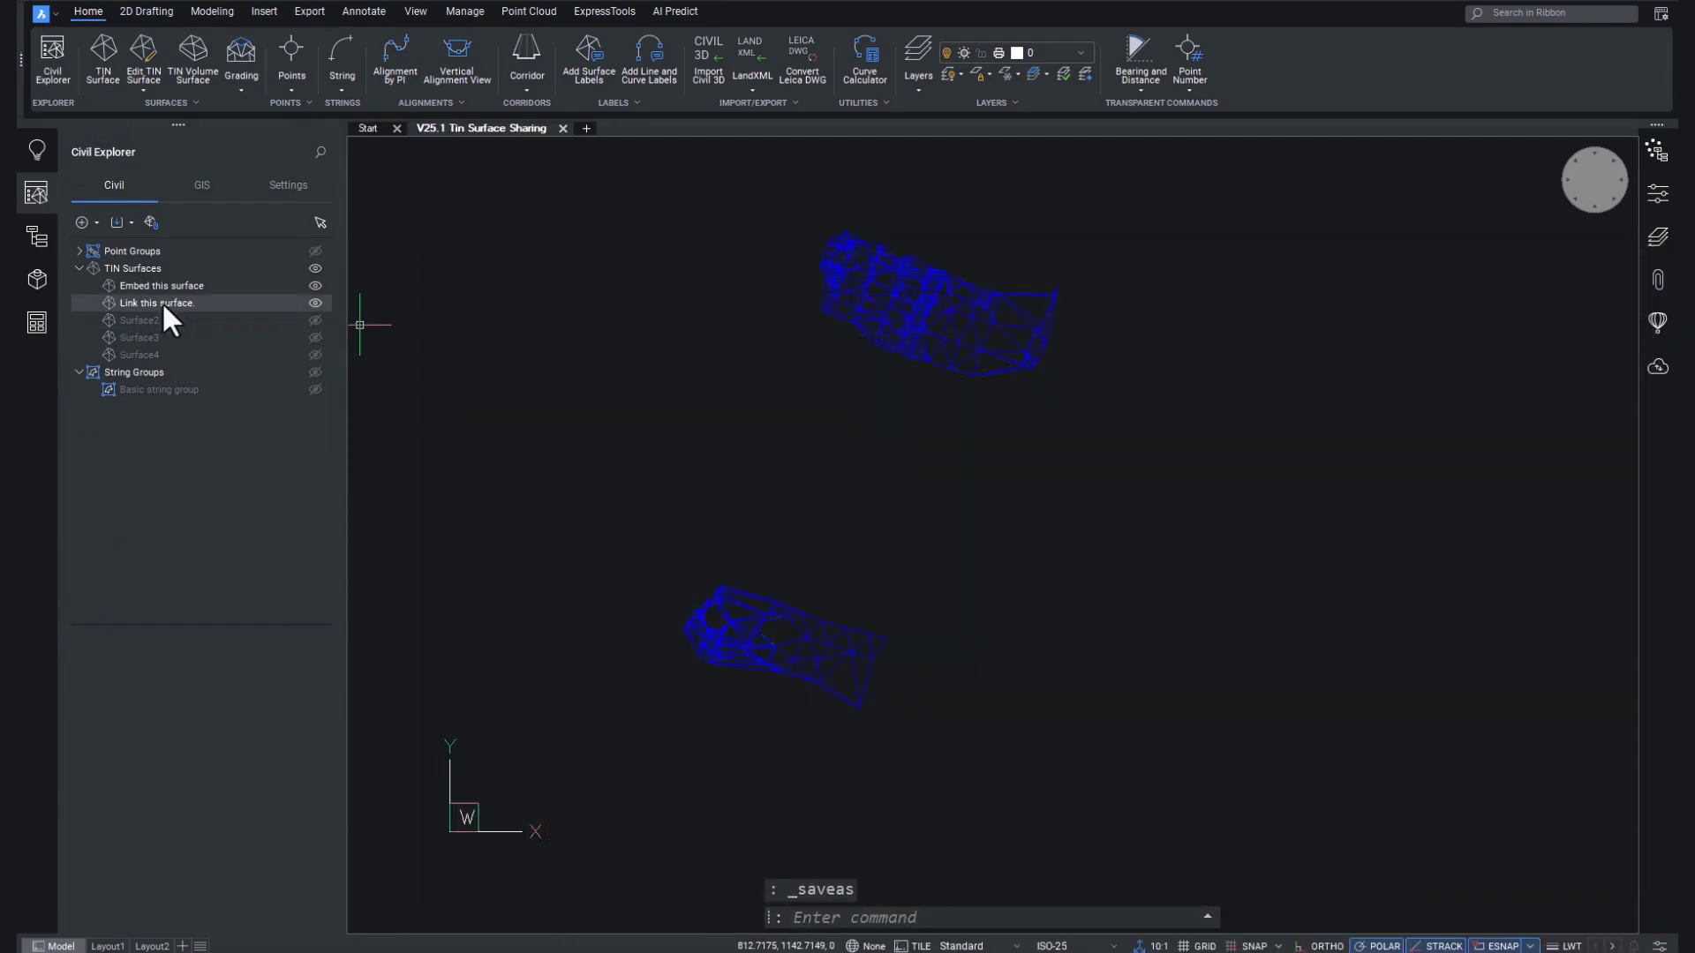
pyautogui.click(586, 129)
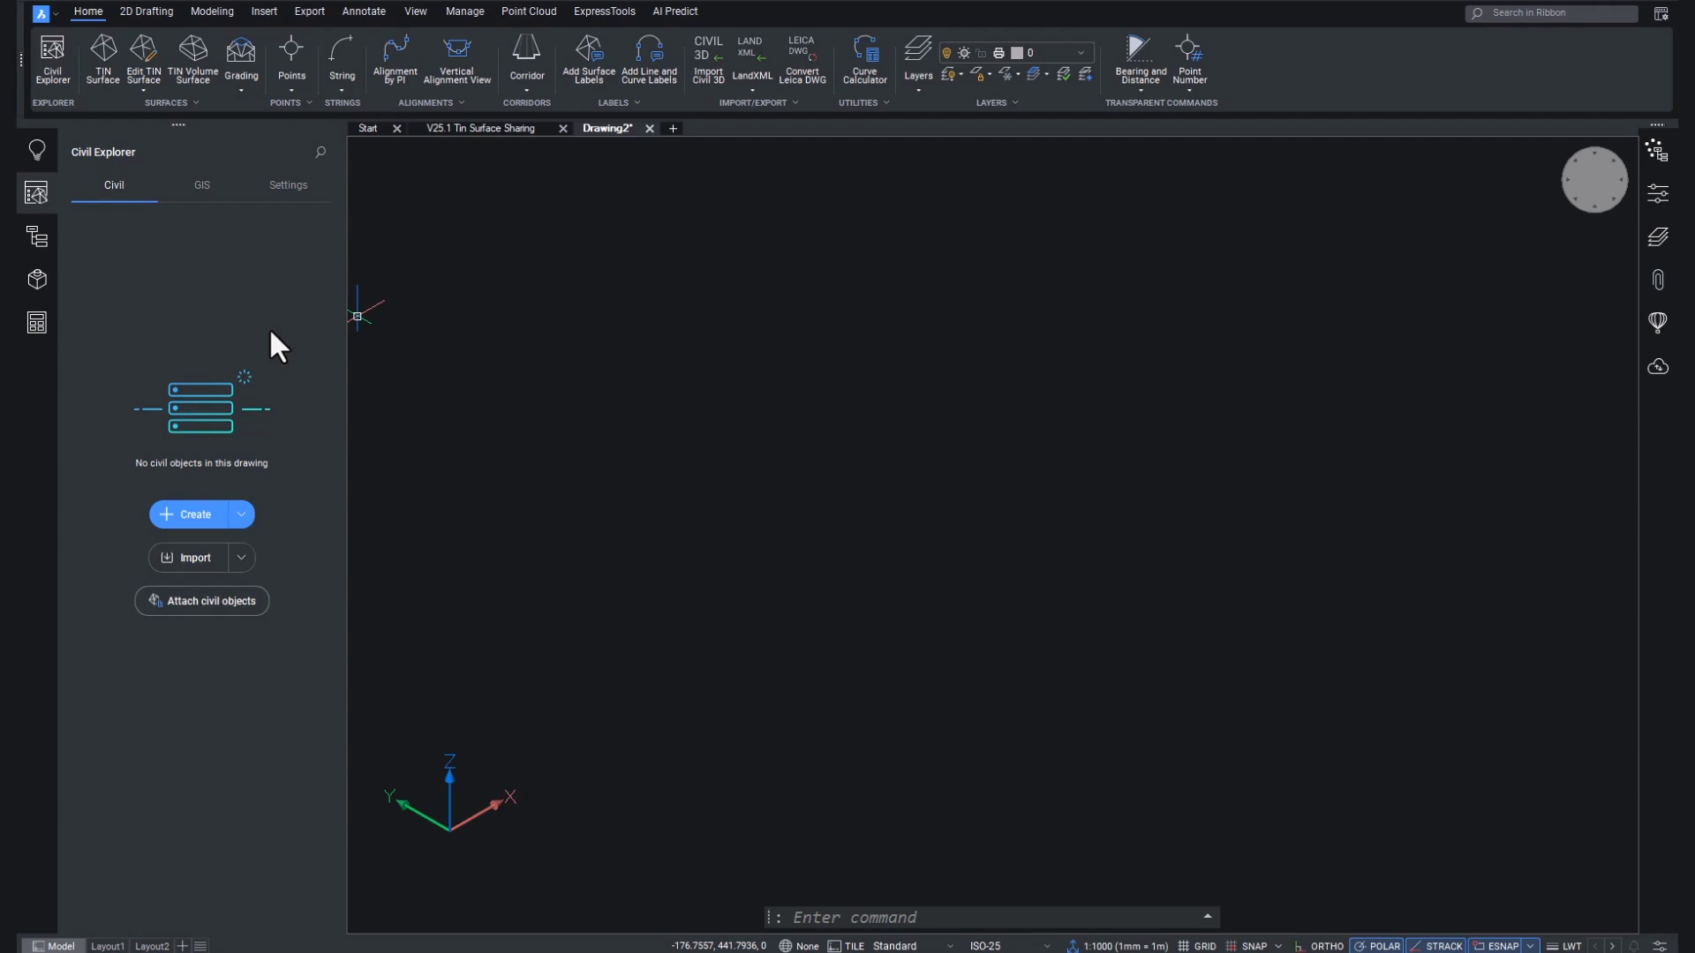
# Attach V25.1 Tin Surface Sharing.dwg as an external reference at a picked point and examine it from above
pyautogui.click(1656, 291)
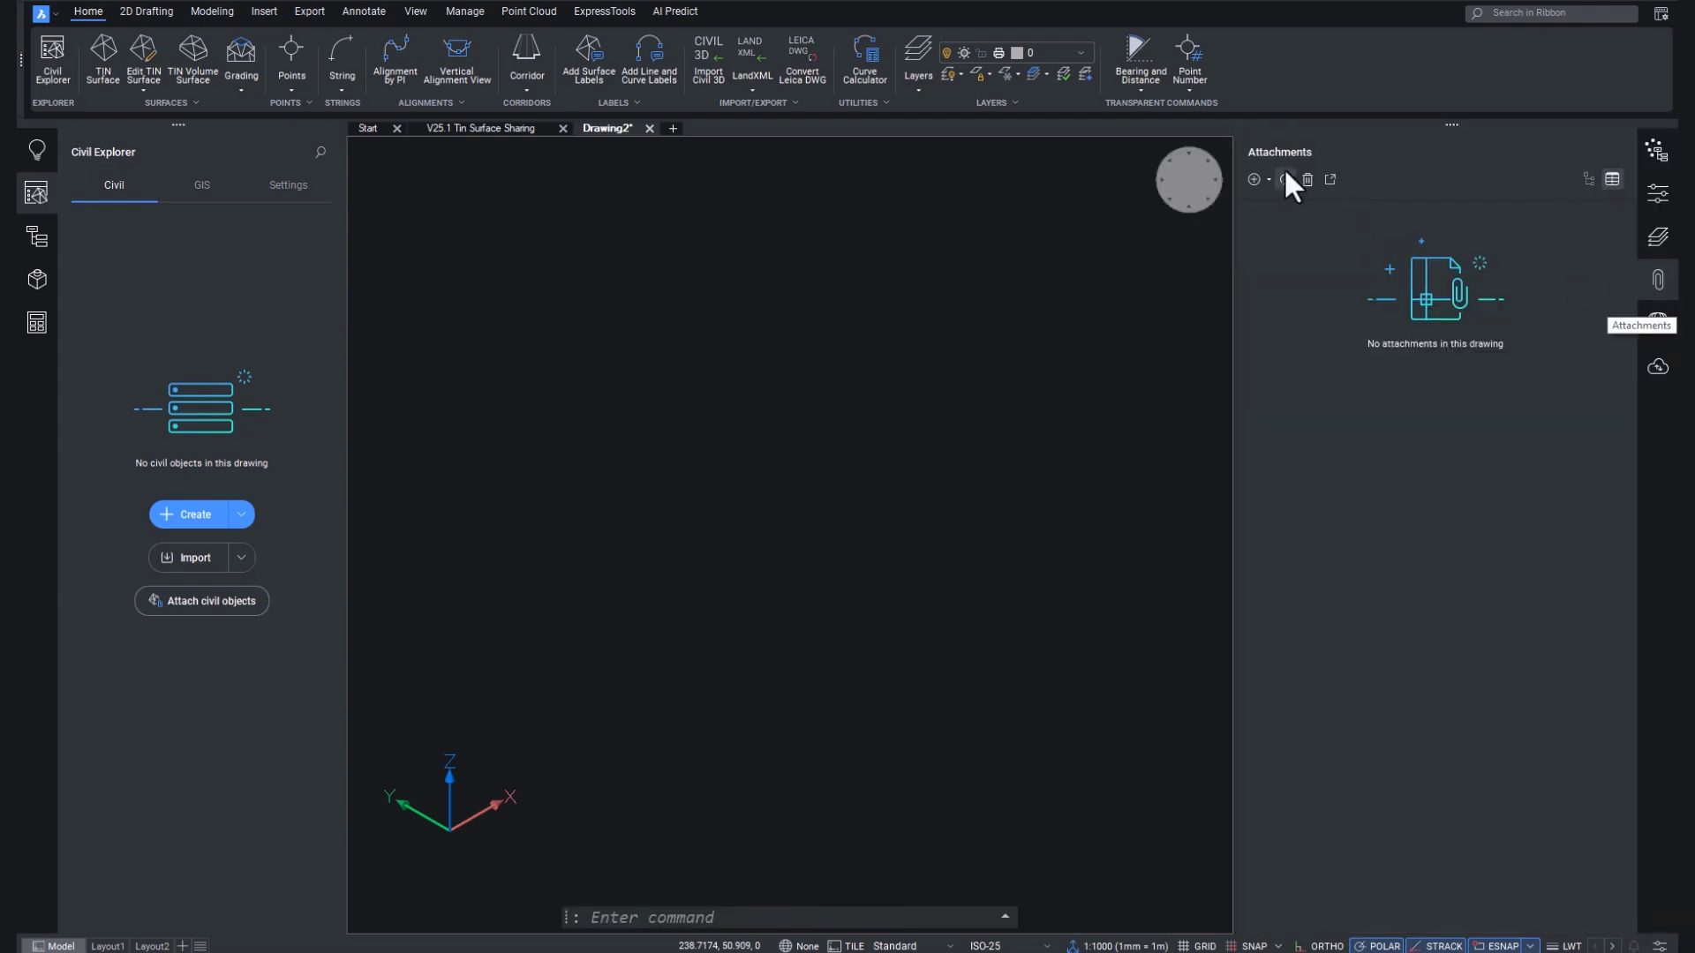
pyautogui.click(1253, 179)
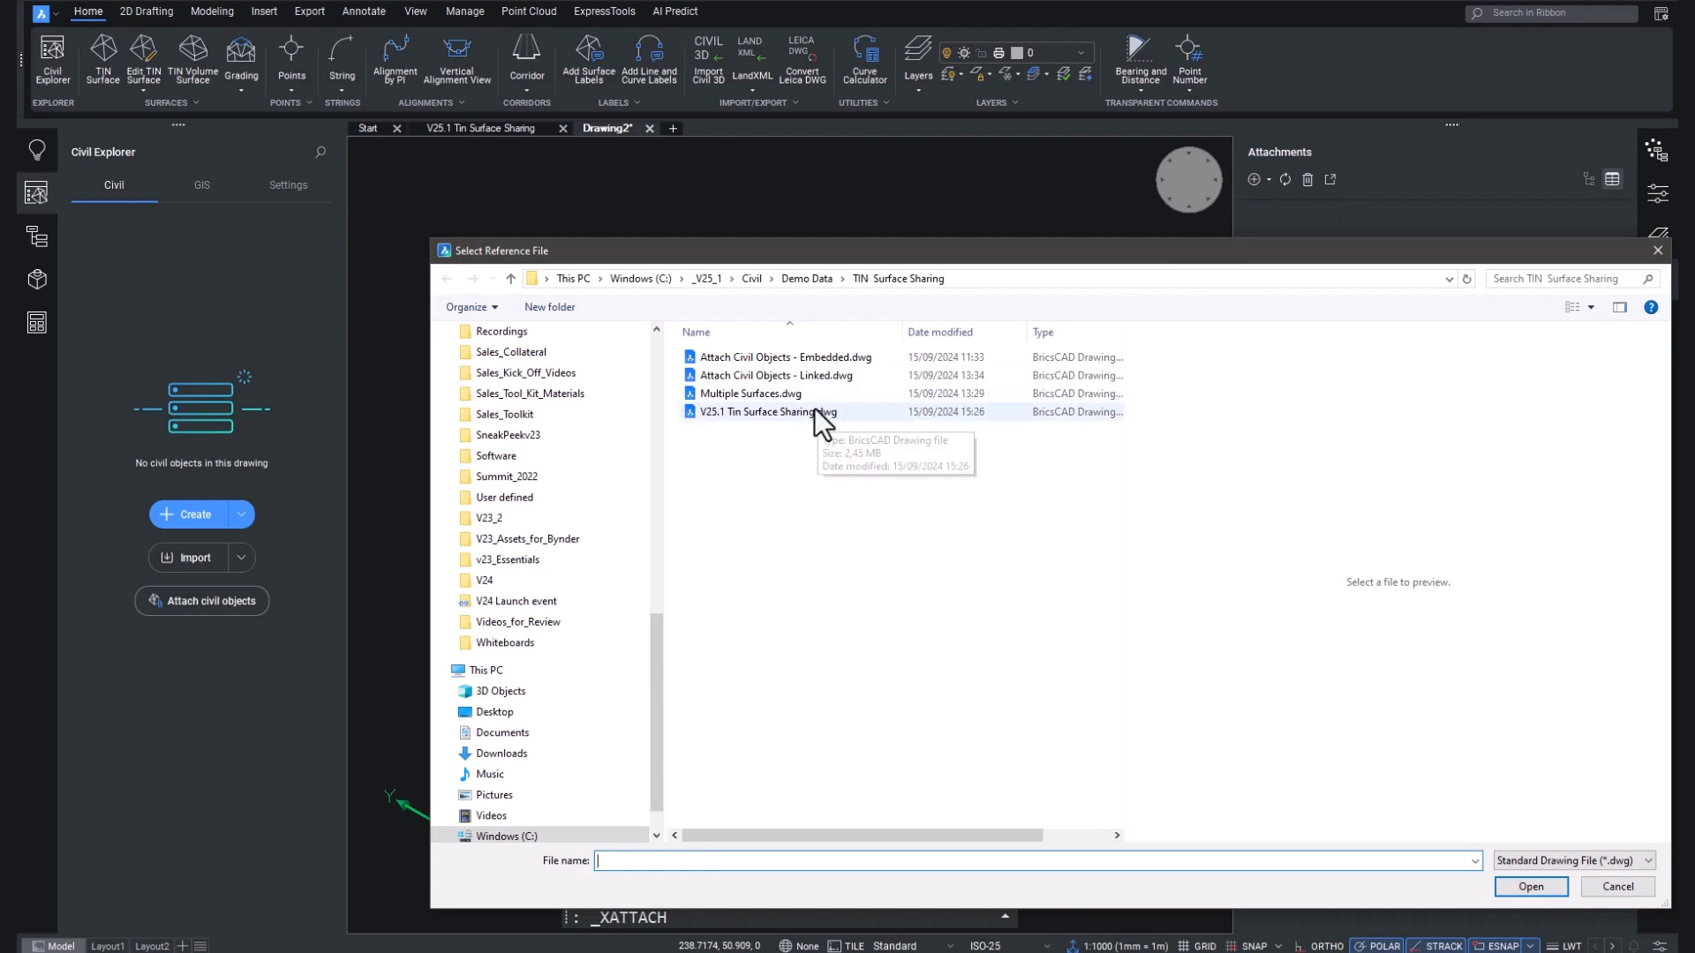
pyautogui.click(815, 411)
pyautogui.click(1511, 887)
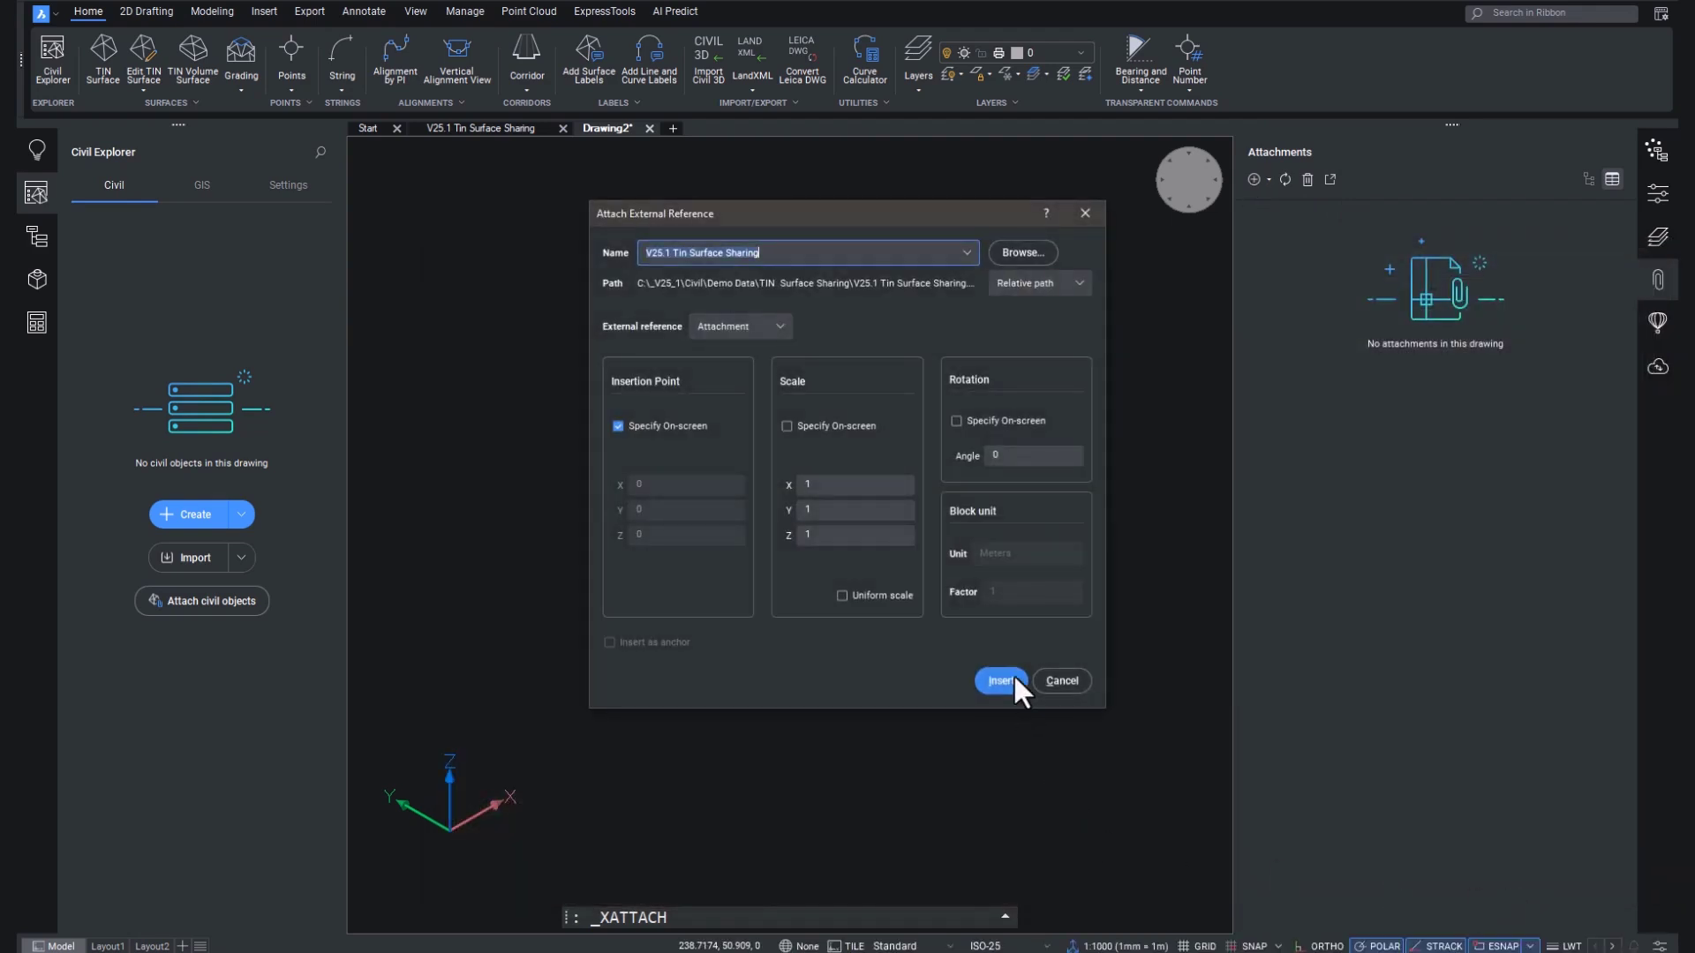
pyautogui.click(1011, 677)
pyautogui.click(1109, 321)
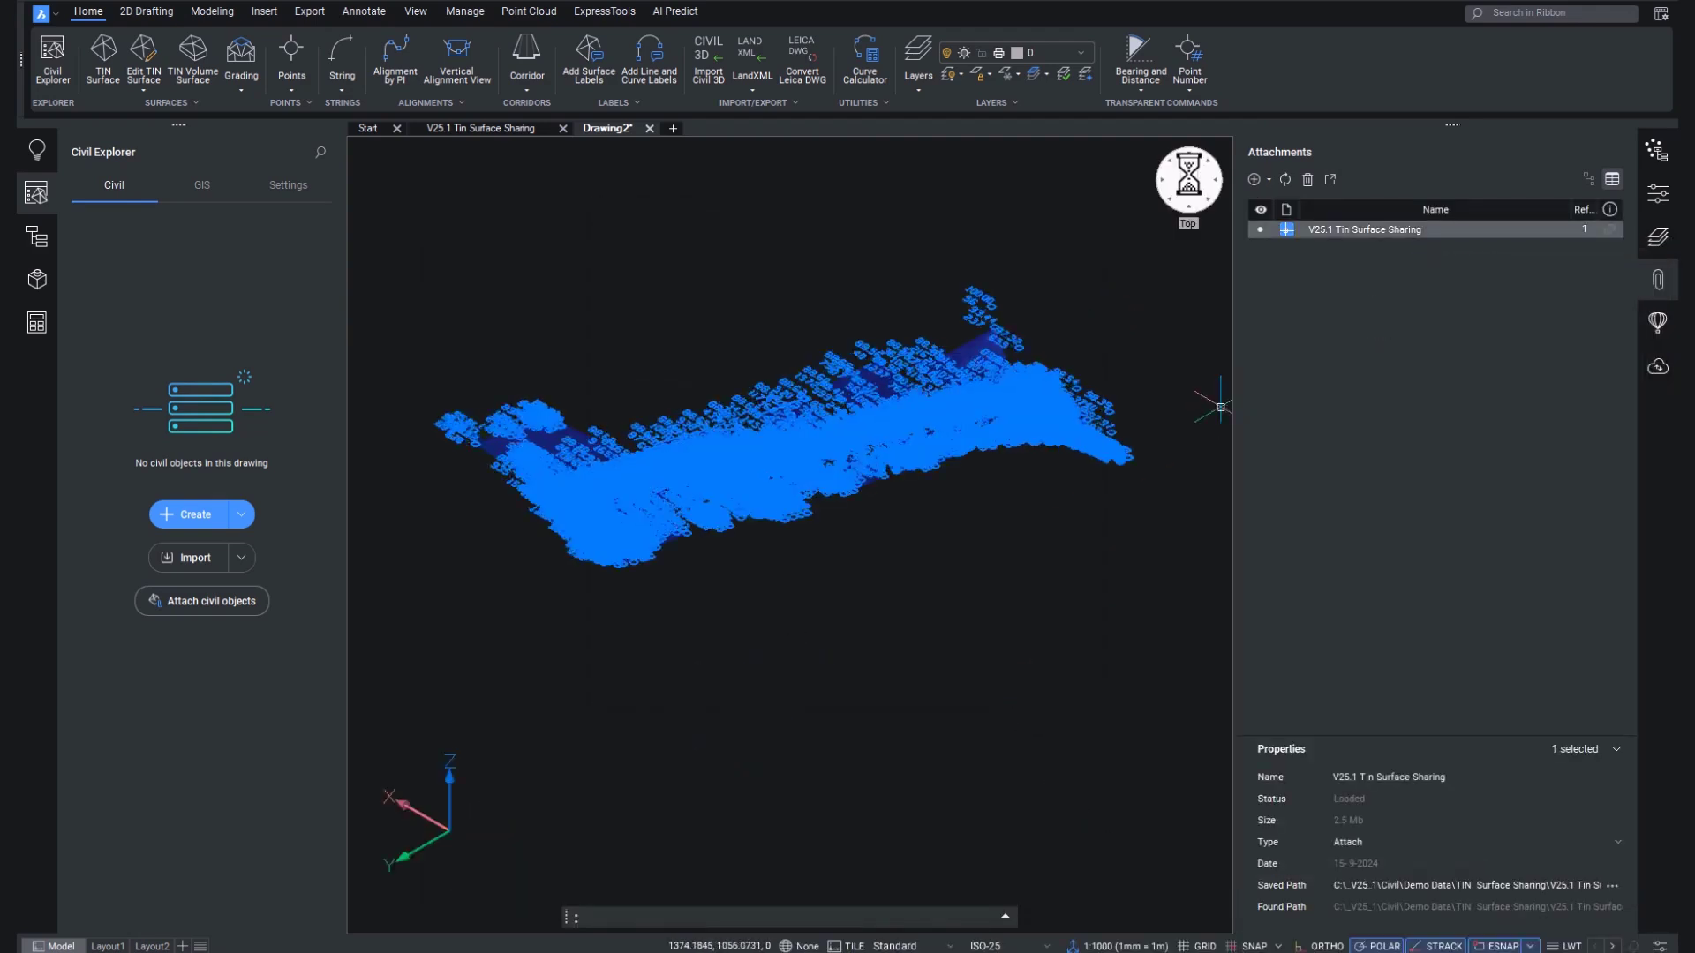
pyautogui.keyDown('shift'); pyautogui.moveTo(903, 561); pyautogui.dragTo(918, 340, button='middle'); pyautogui.keyUp('shift')
pyautogui.scroll(2, 764, 404)
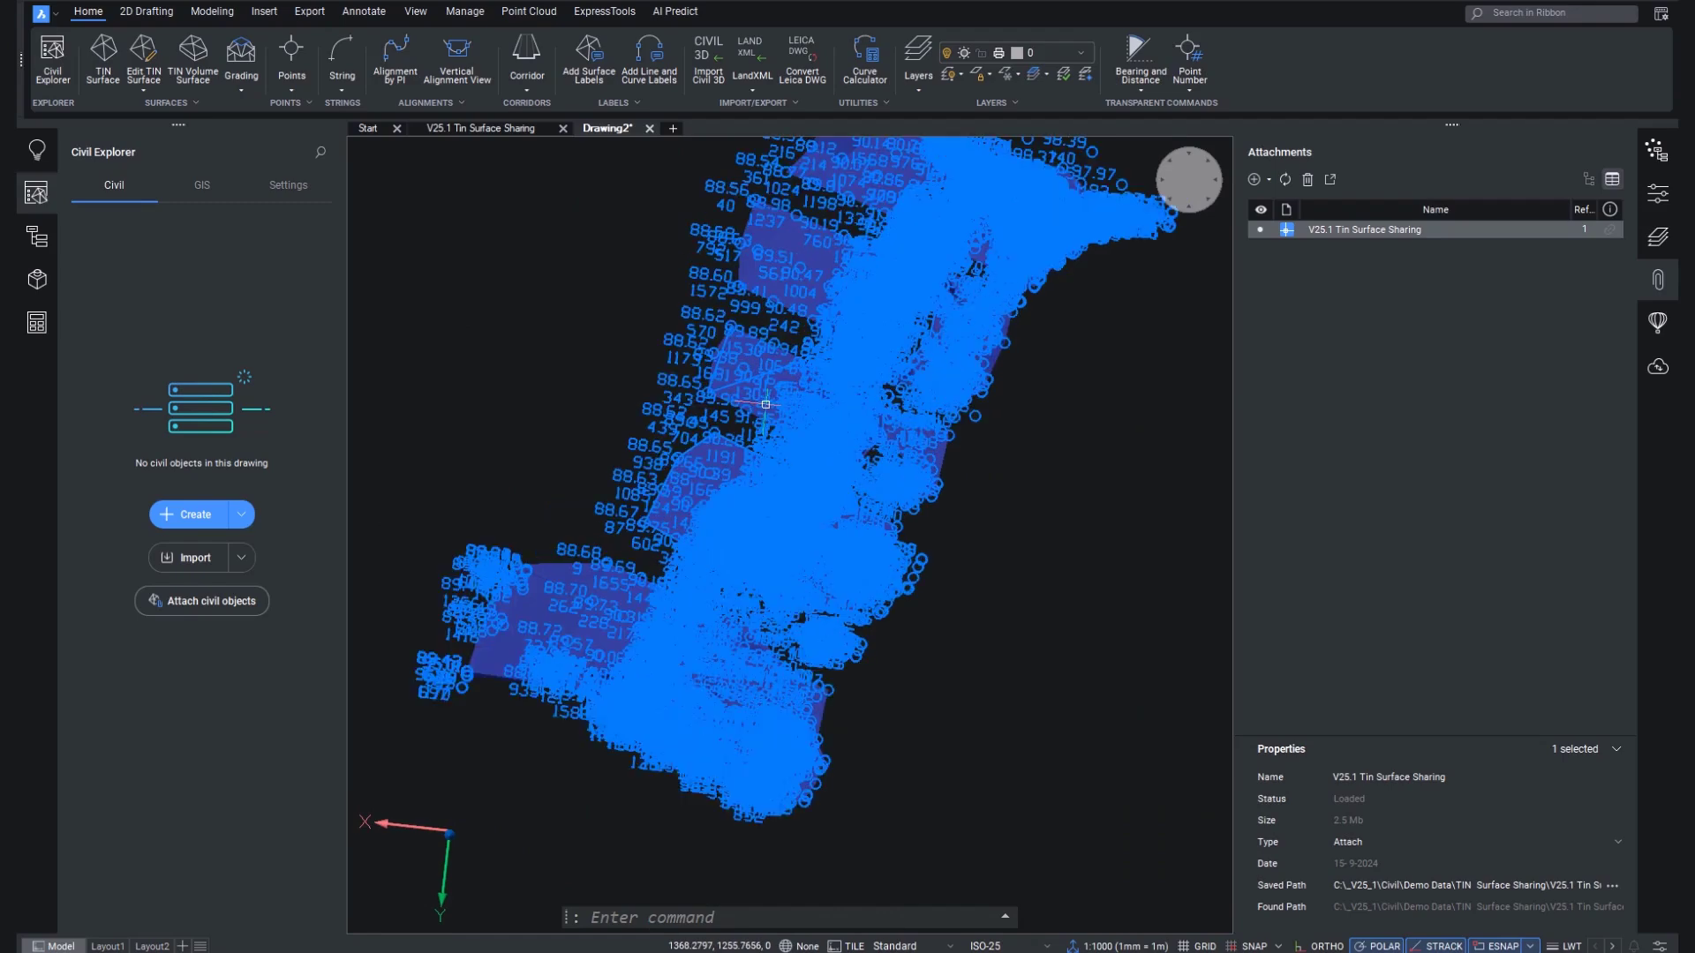
pyautogui.moveTo(776, 371); pyautogui.dragTo(791, 447, button='middle')
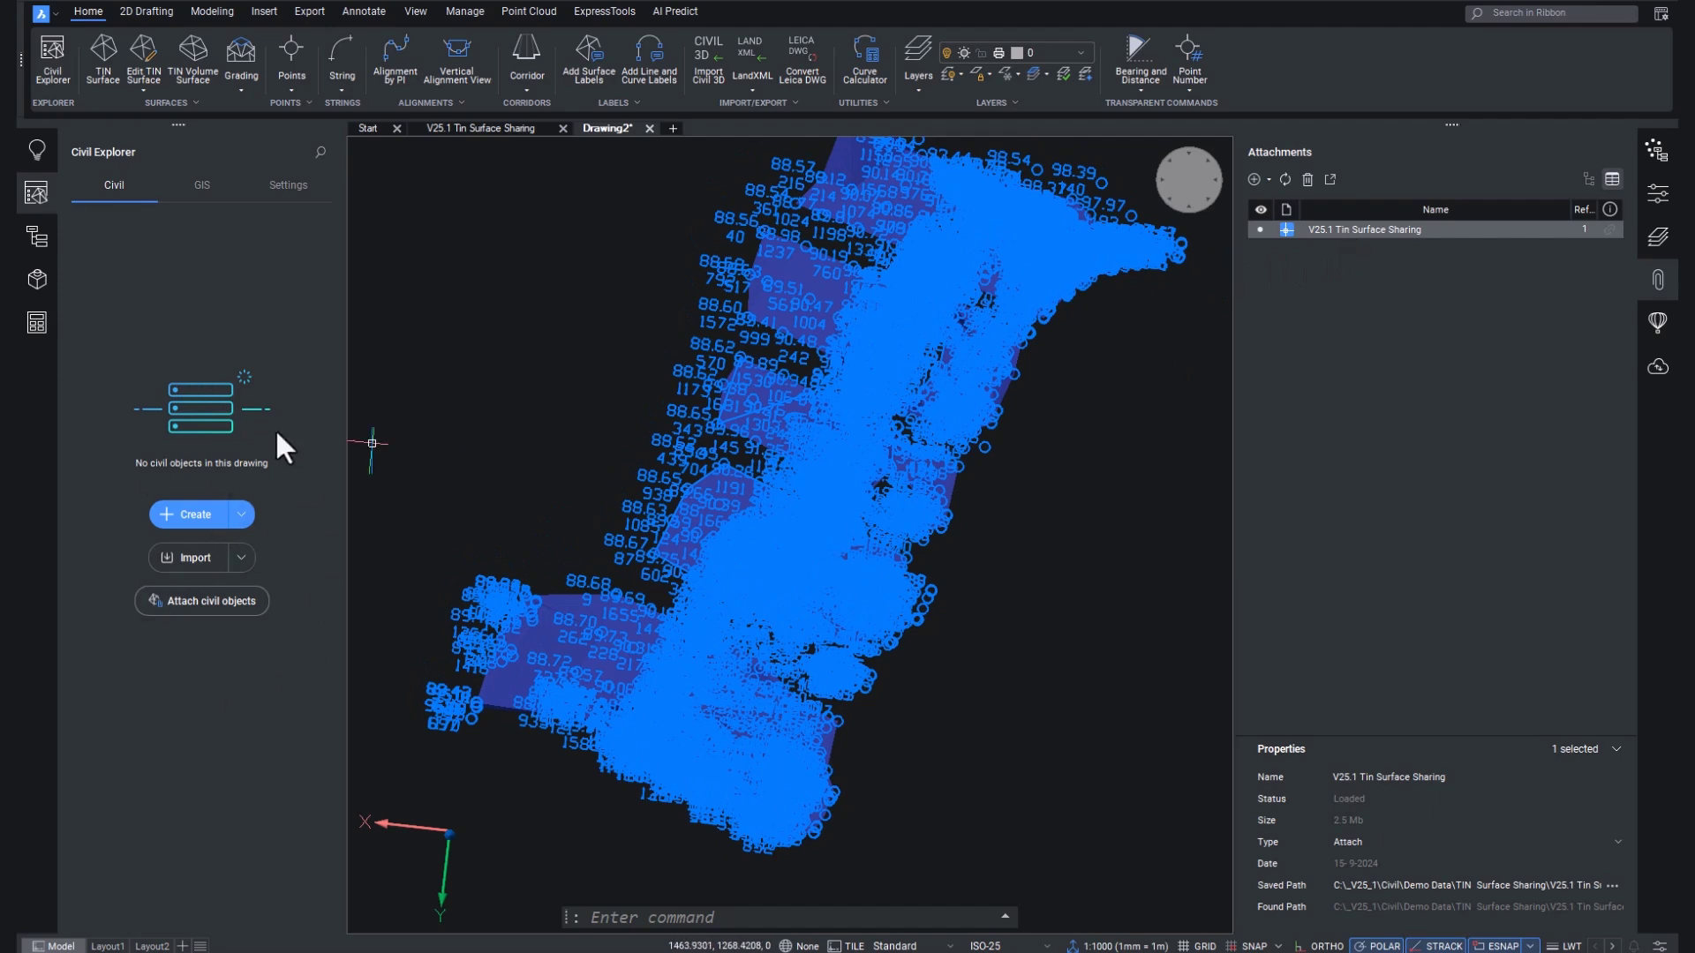
# Detach the V25.1 Tin Surface Sharing external reference and close the attachments list
pyautogui.rightClick(1349, 231)
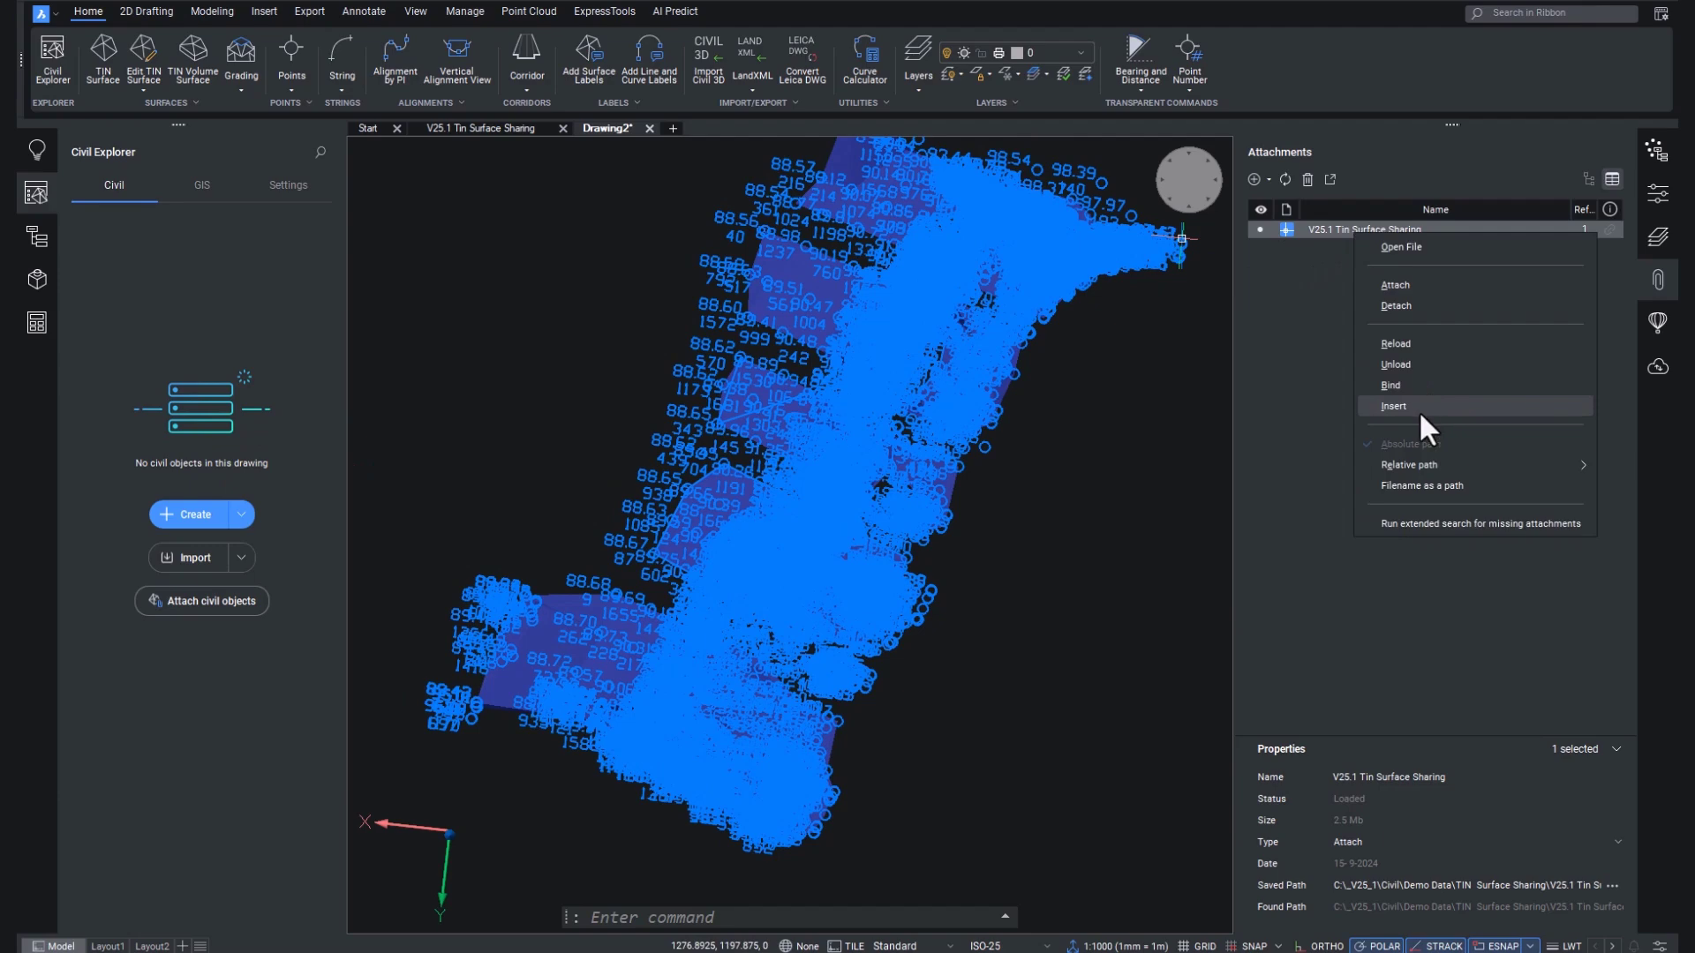
pyautogui.click(1412, 311)
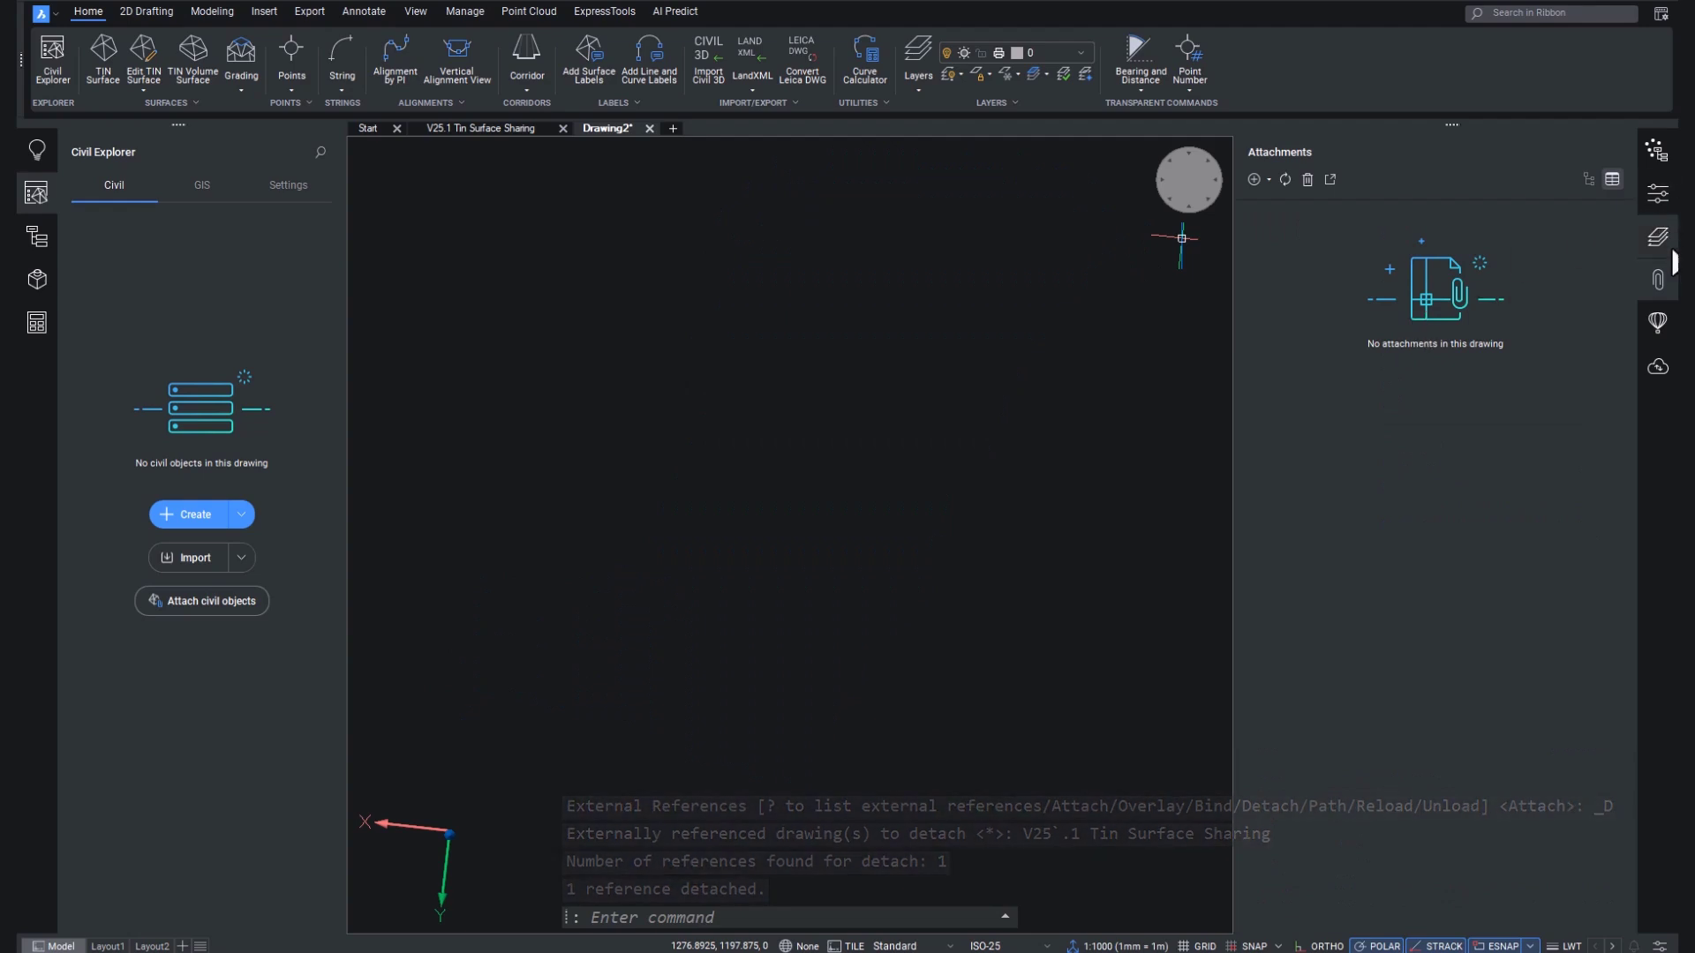
pyautogui.click(1663, 292)
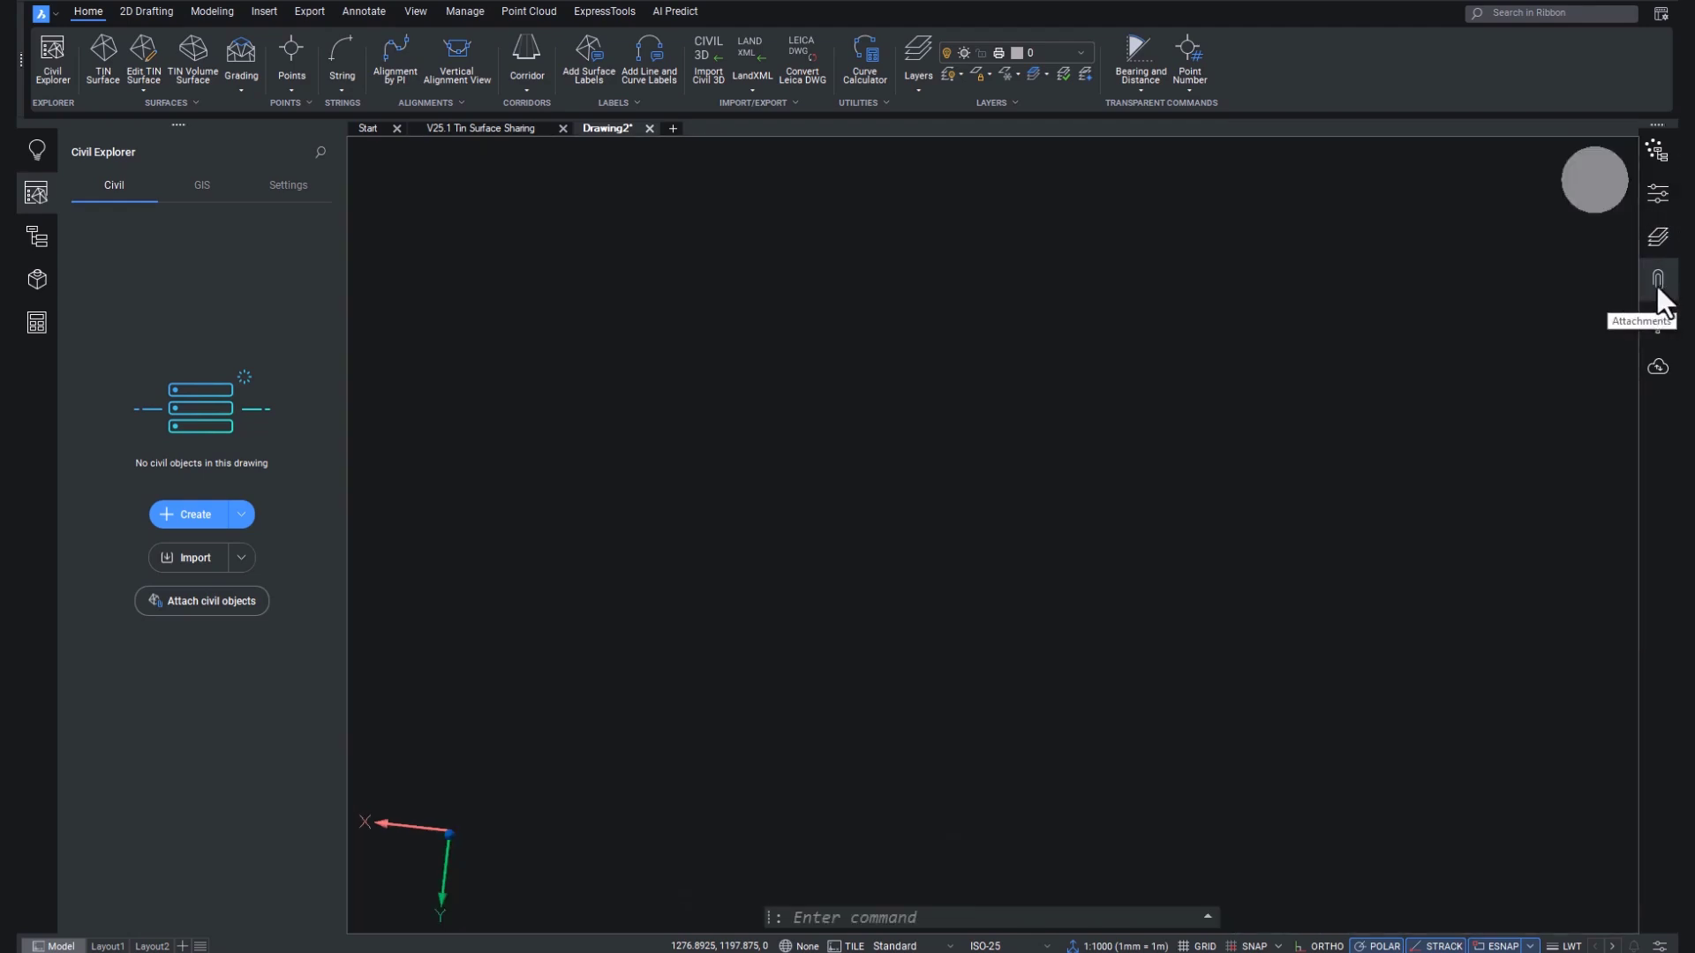
# Start attaching civil objects with V25.1 Tin Surface Sharing.dwg as the source drawing
pyautogui.click(226, 604)
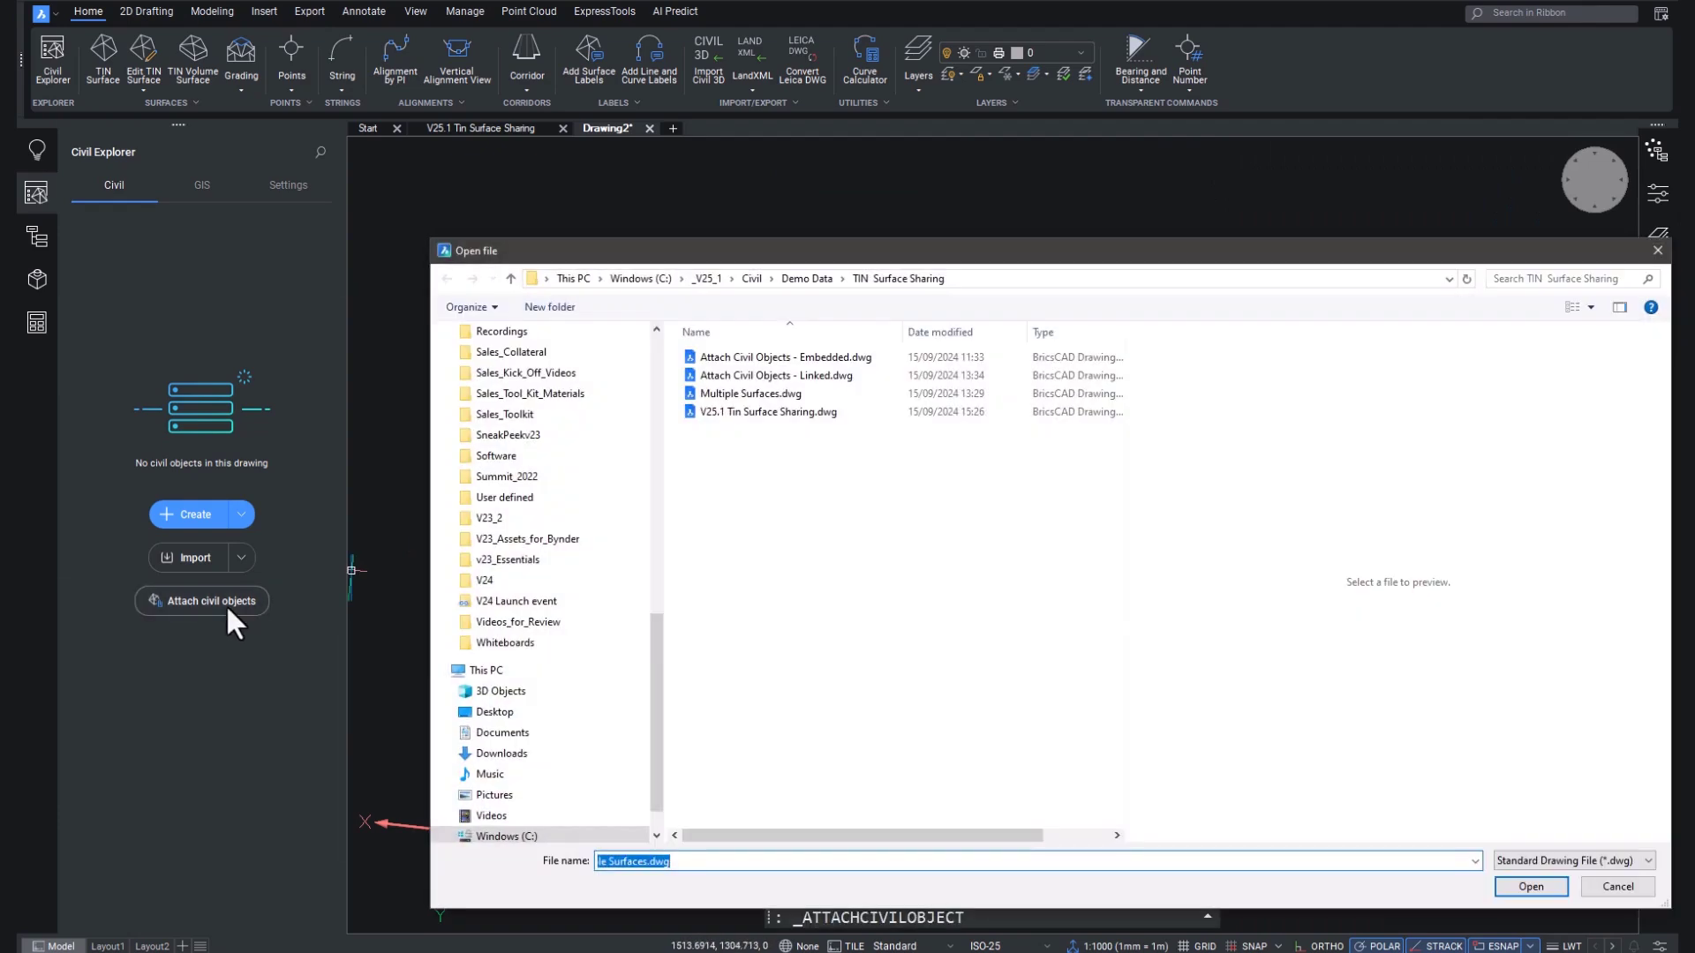
pyautogui.click(746, 418)
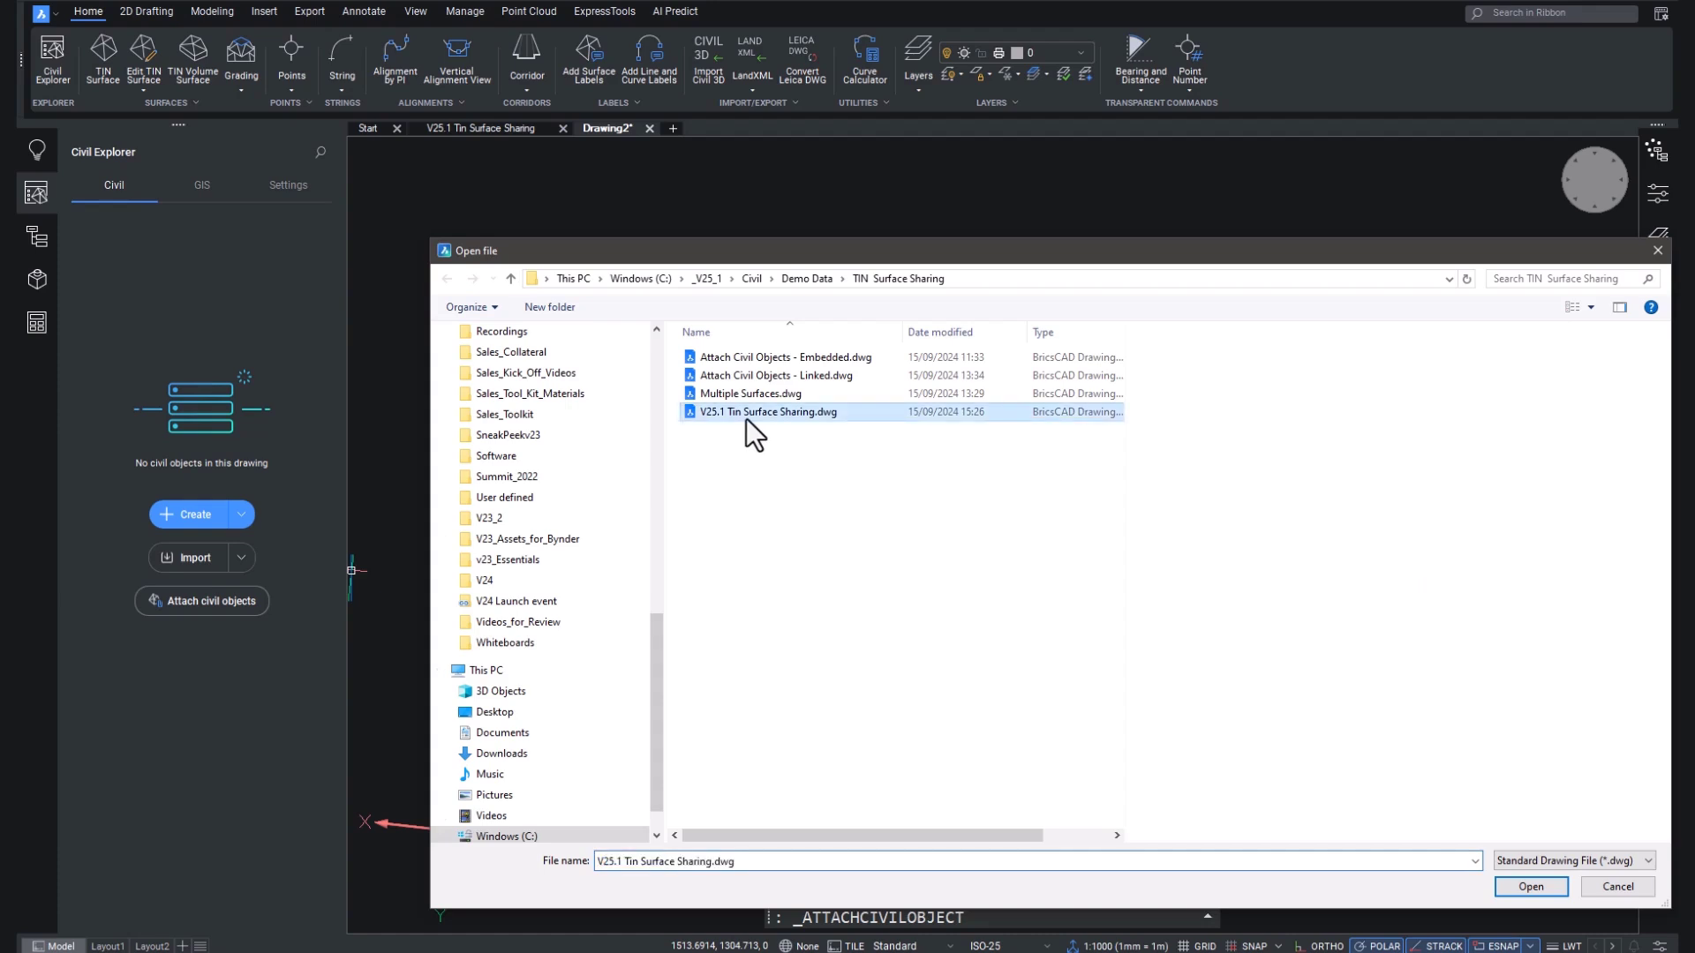
pyautogui.click(1532, 887)
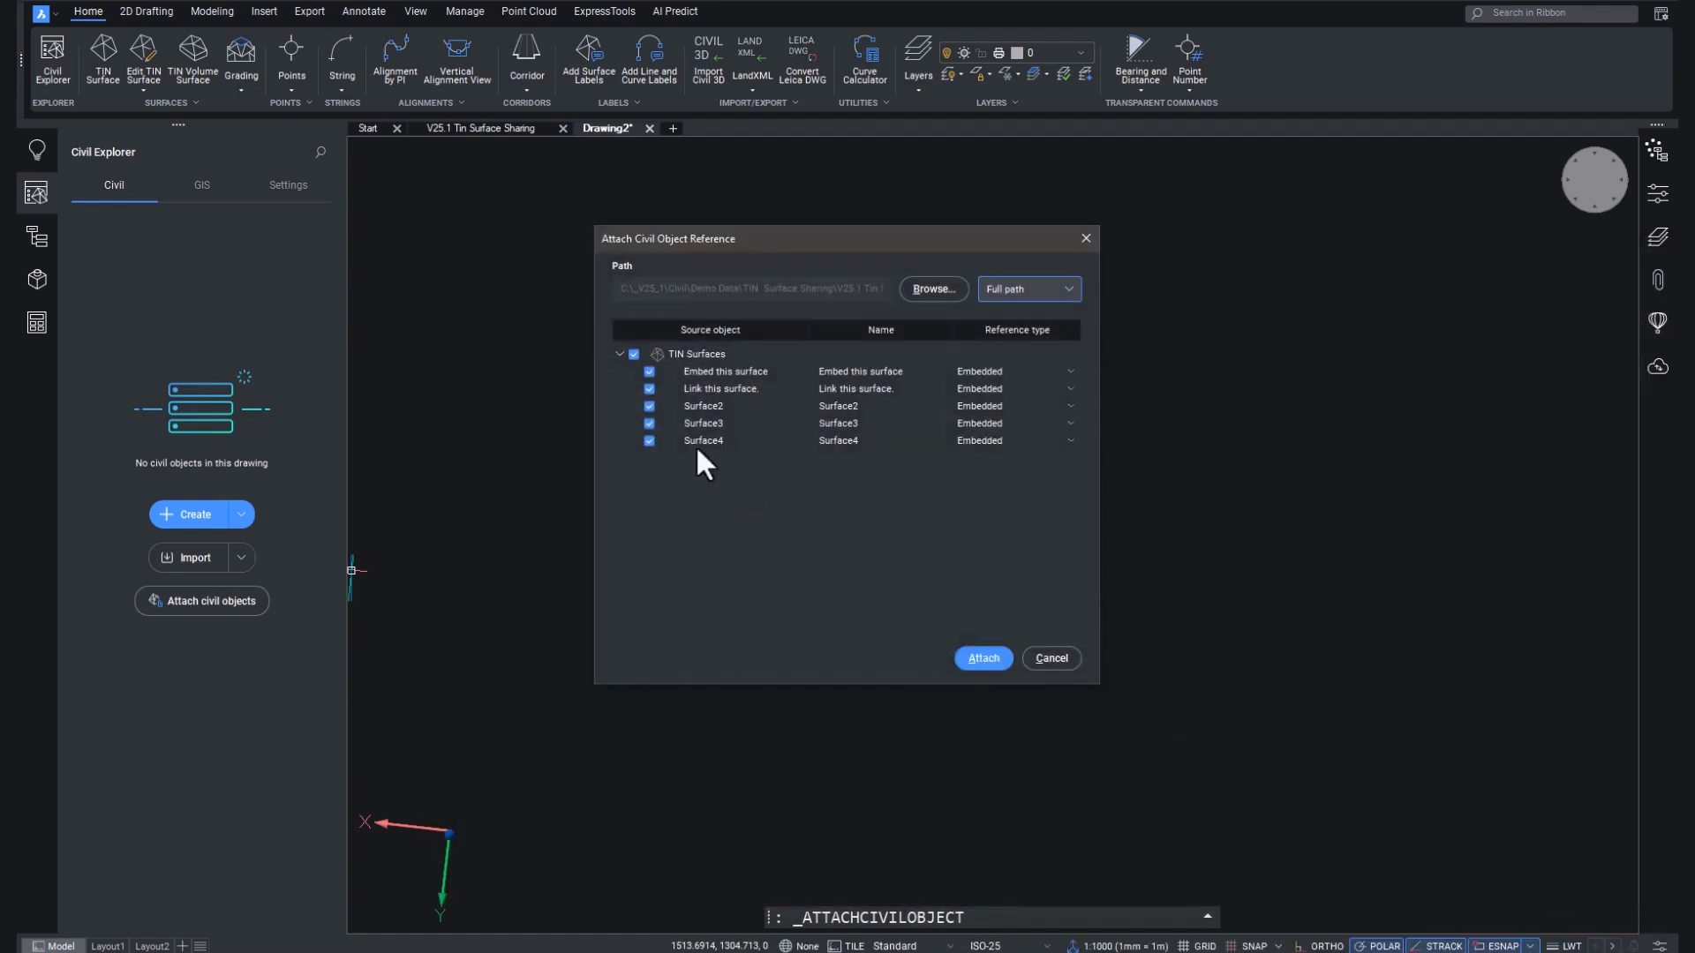
# Attach only "Embed this surface" as Embedded and "Link this surface" as Linked, leaving out Surface2, Surface3 and Surface4
pyautogui.click(649, 406)
pyautogui.click(649, 423)
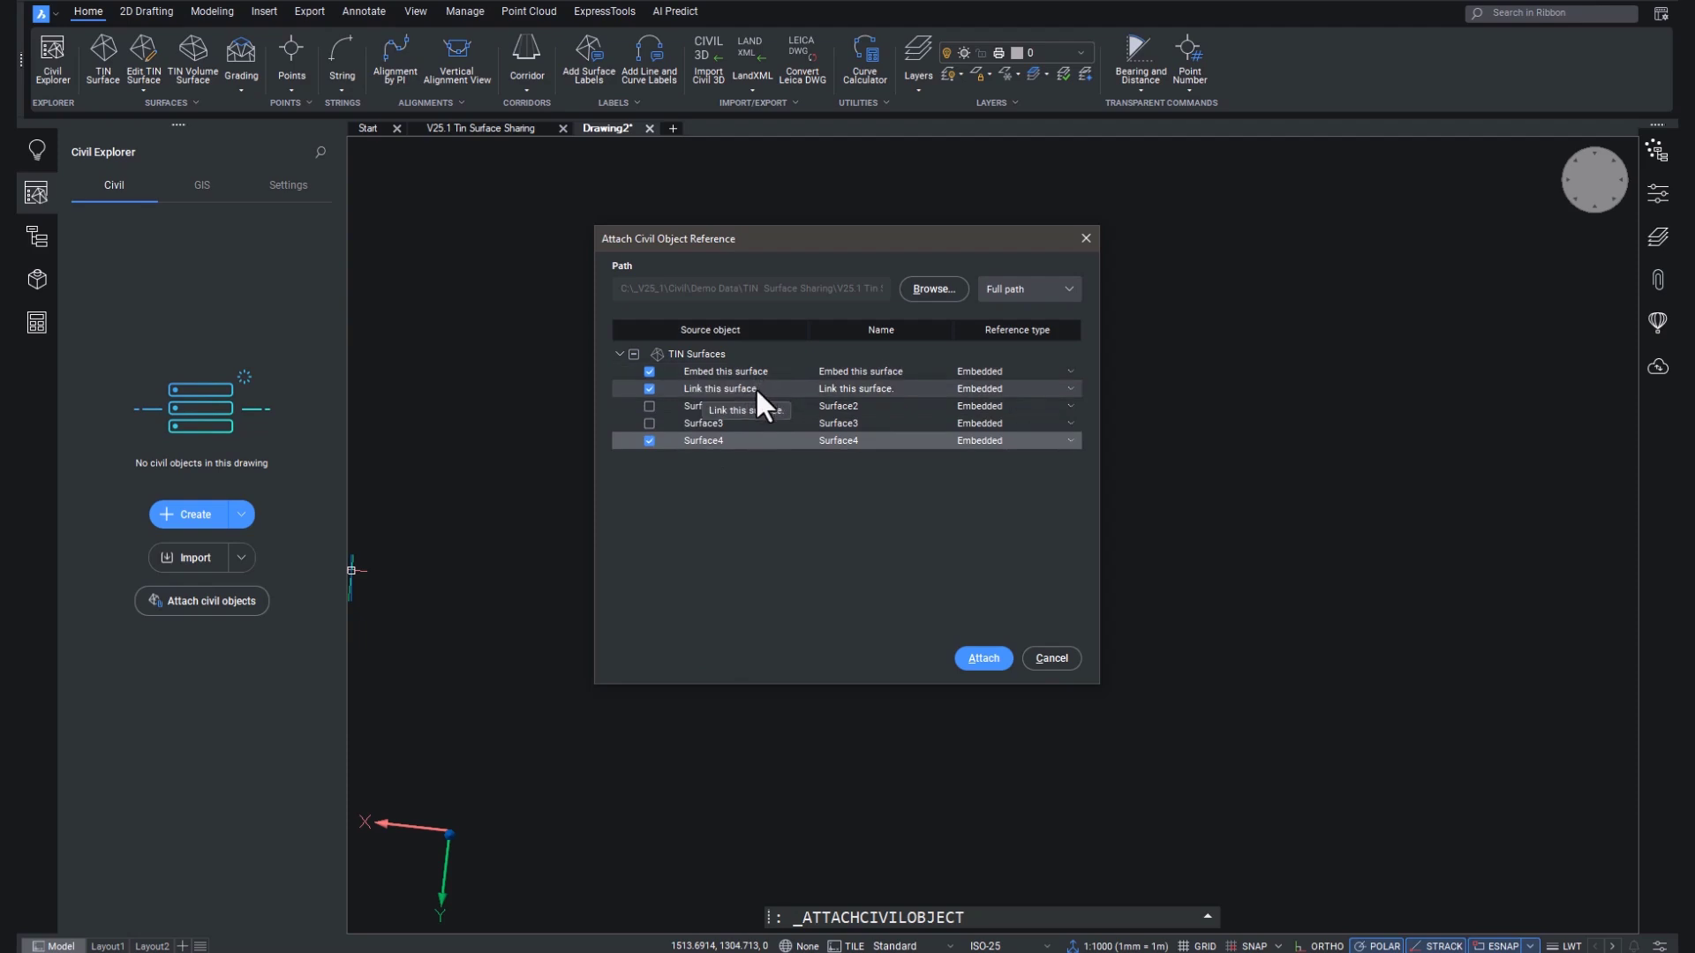
pyautogui.click(1069, 388)
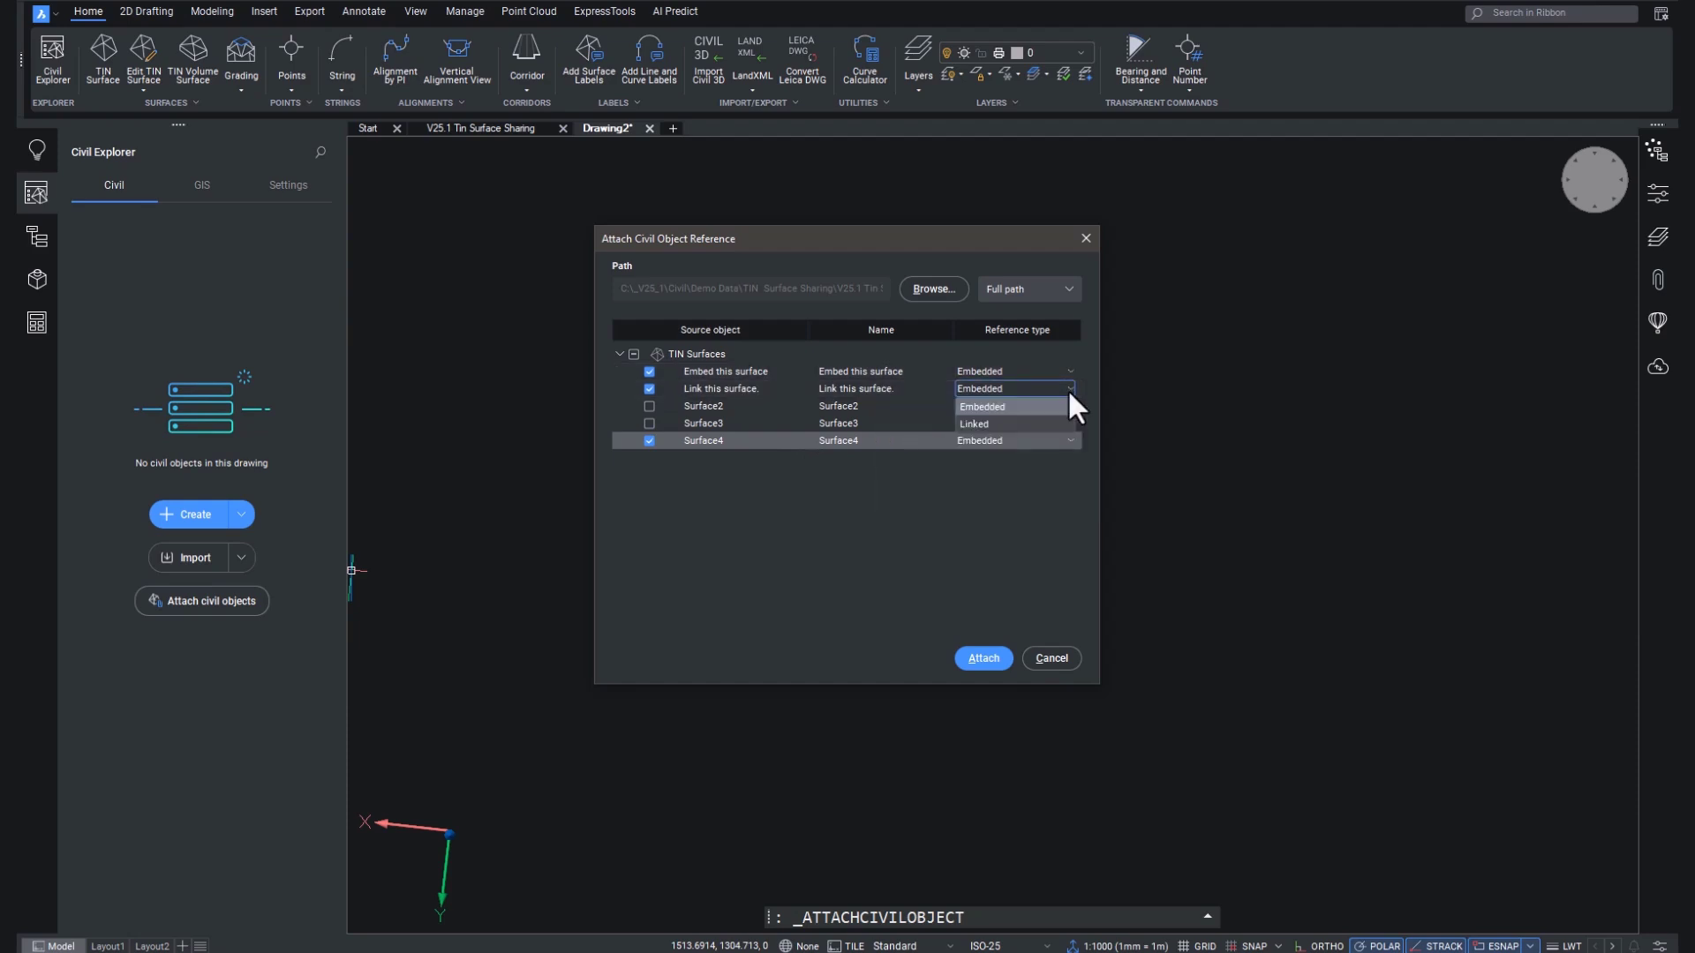
pyautogui.click(1008, 425)
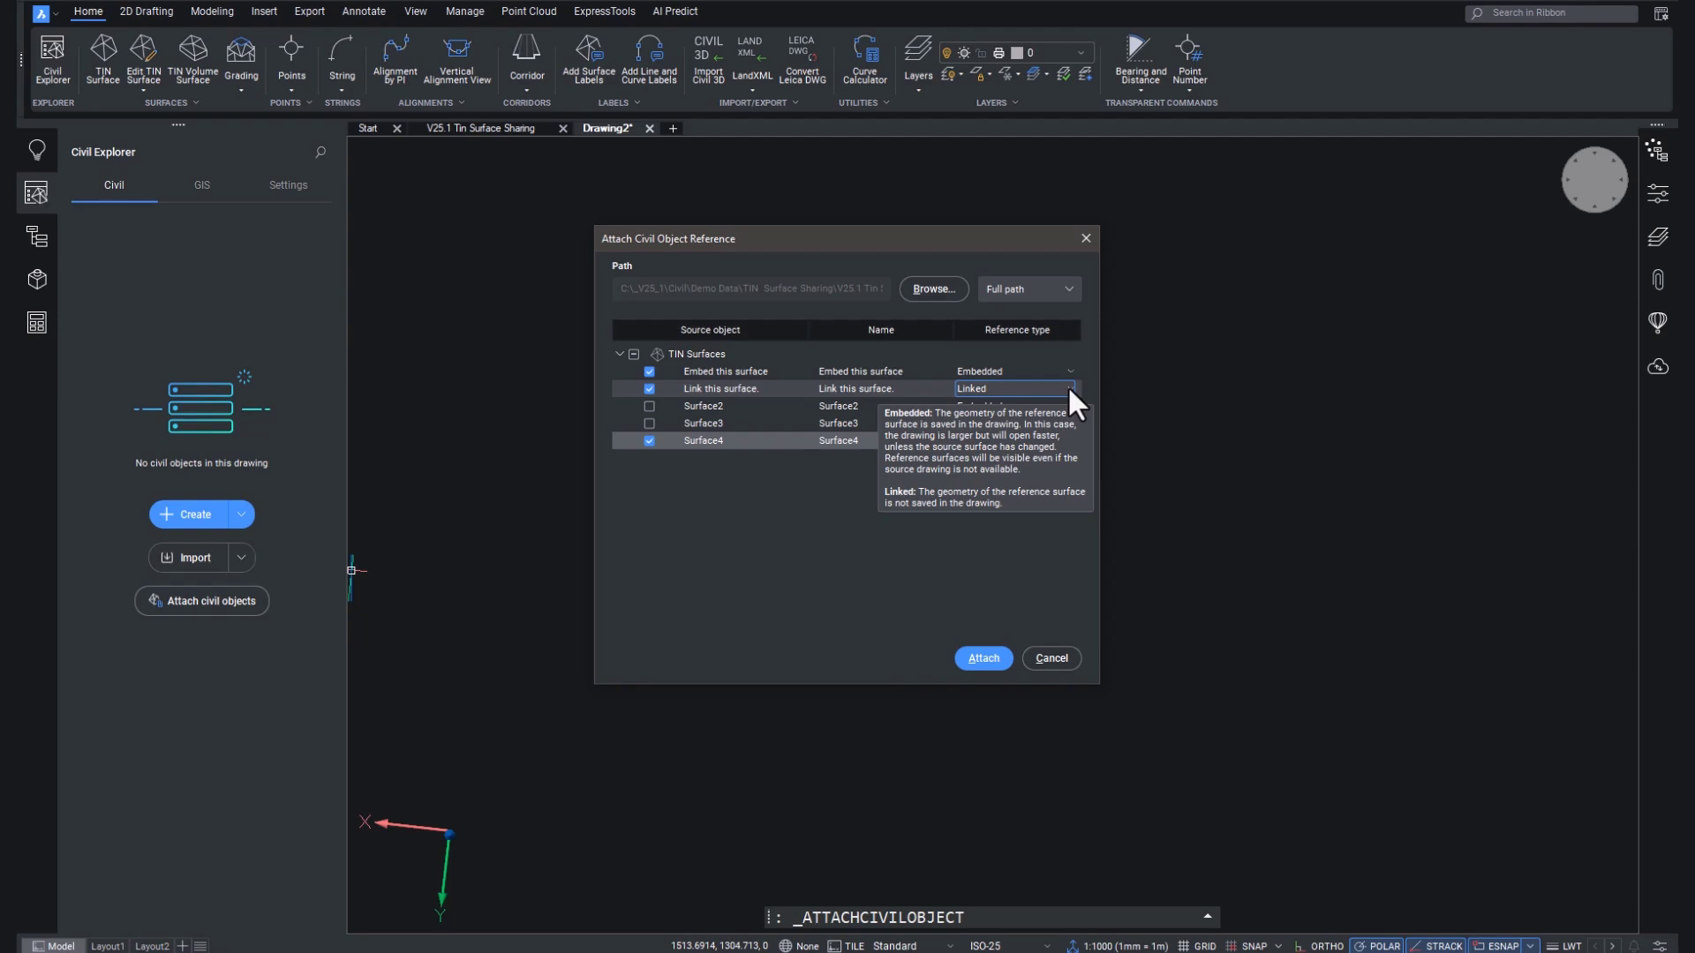
pyautogui.click(647, 443)
pyautogui.click(983, 658)
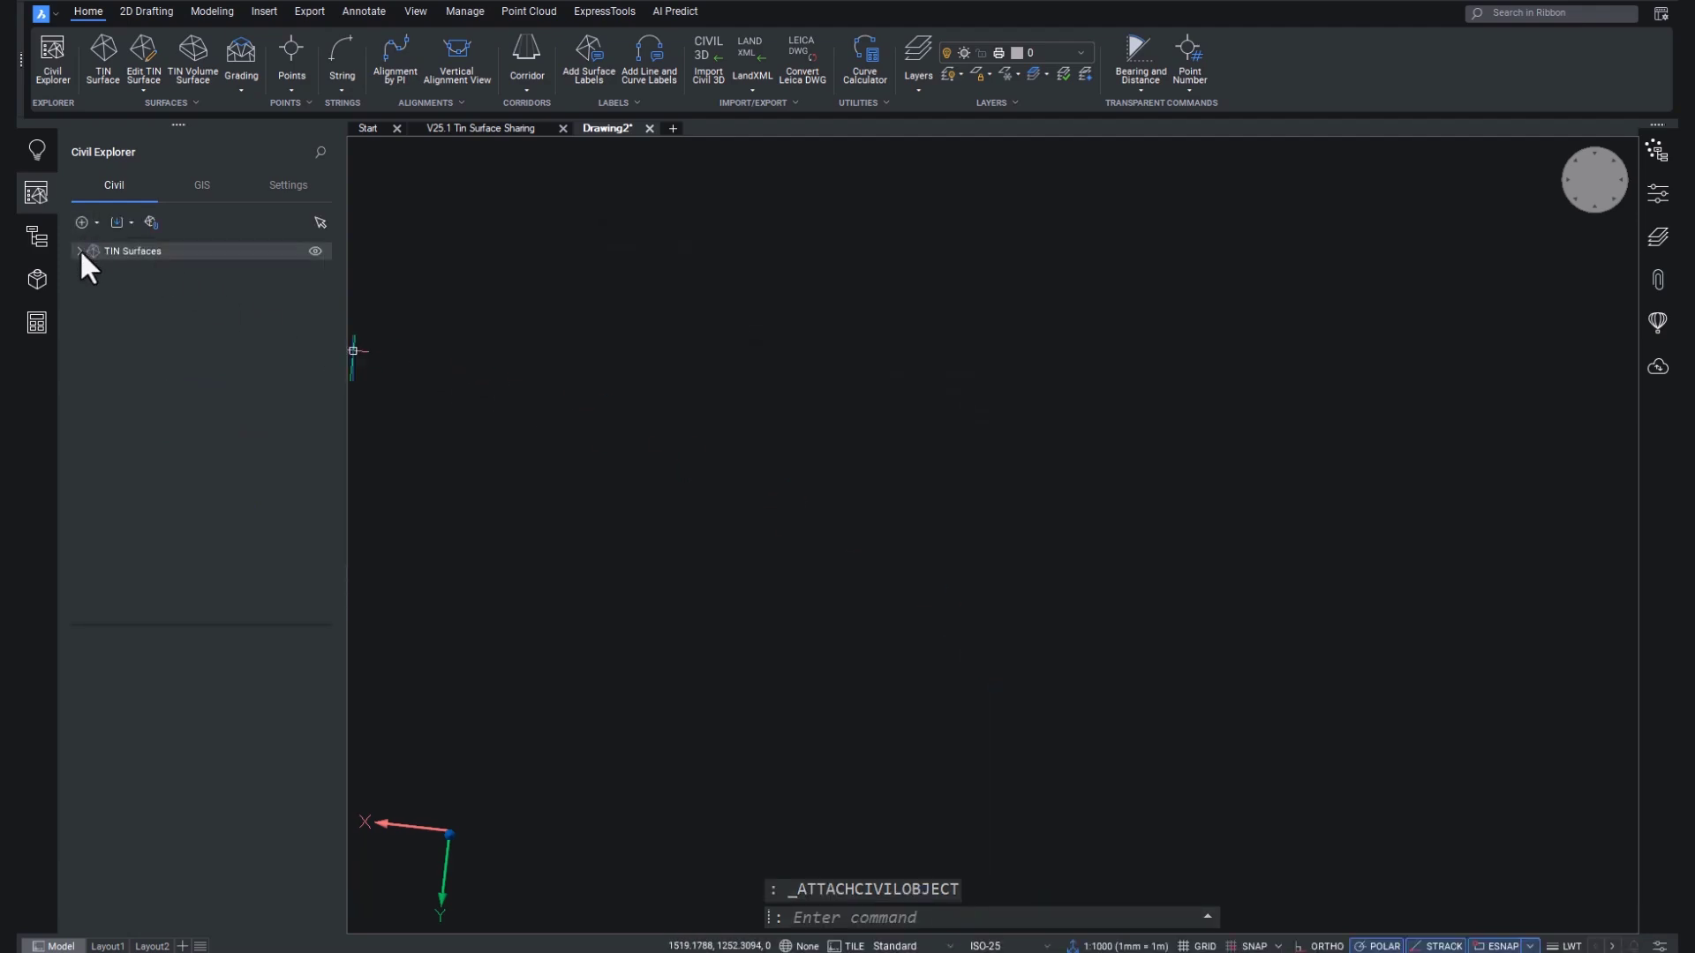
# View the attached surfaces from above and compare them with the surfaces in the V25.1 Tin Surface Sharing drawing
pyautogui.click(79, 251)
pyautogui.click(1604, 180)
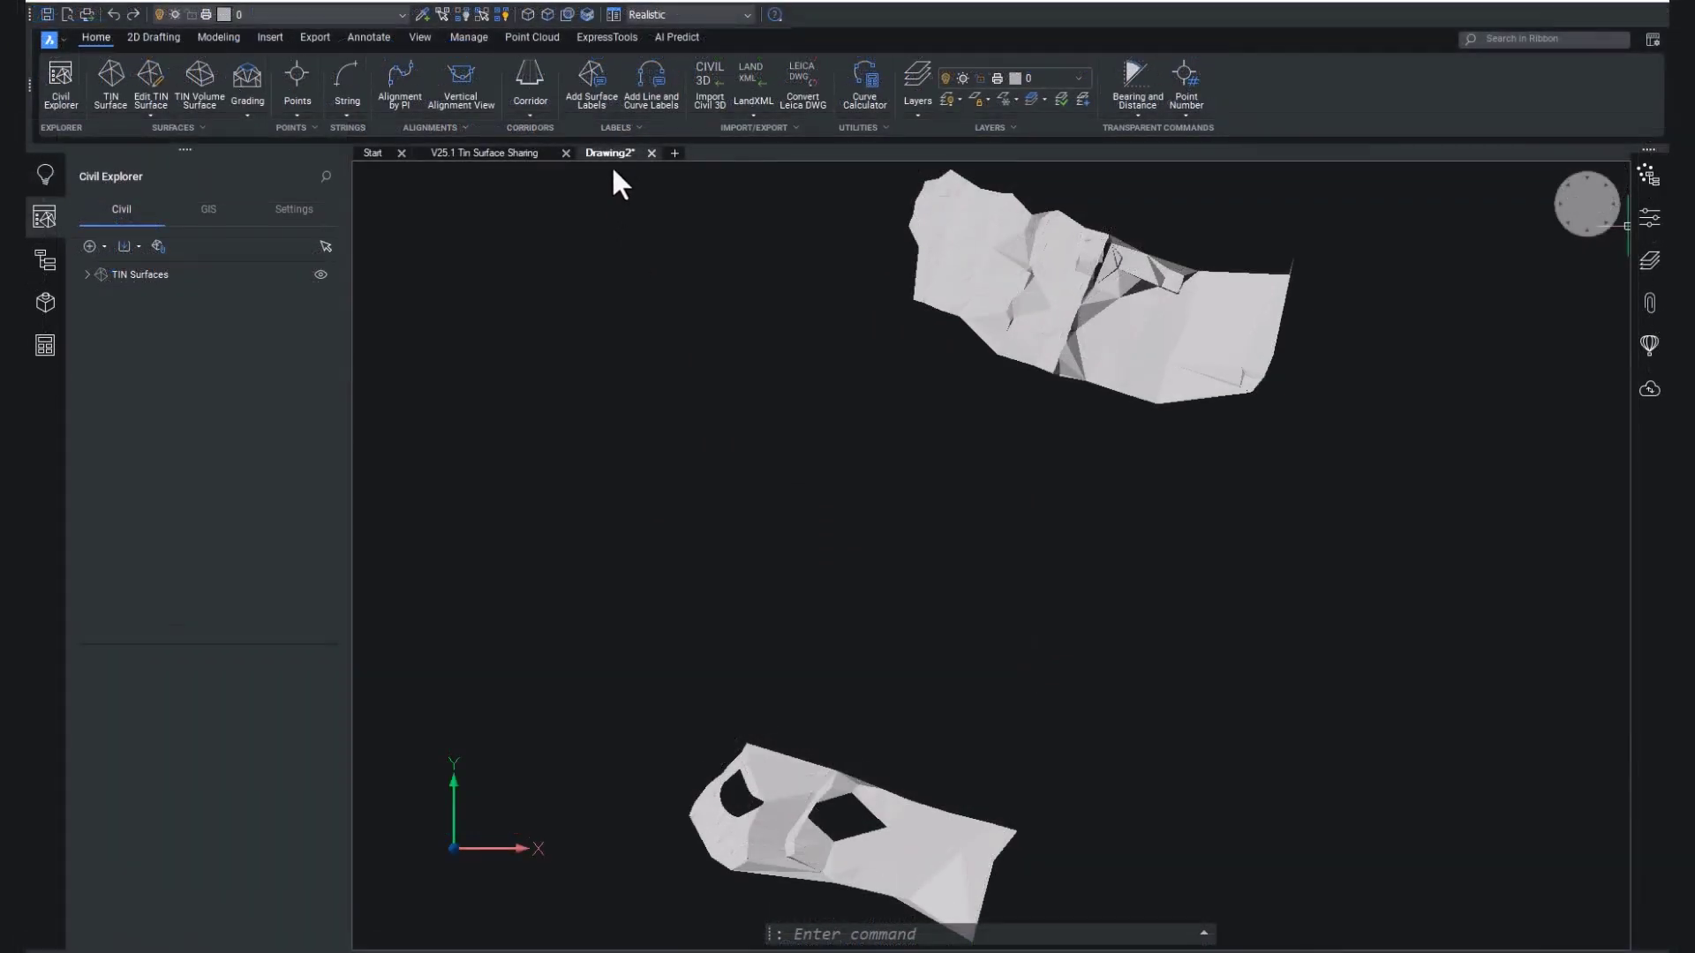
pyautogui.click(515, 154)
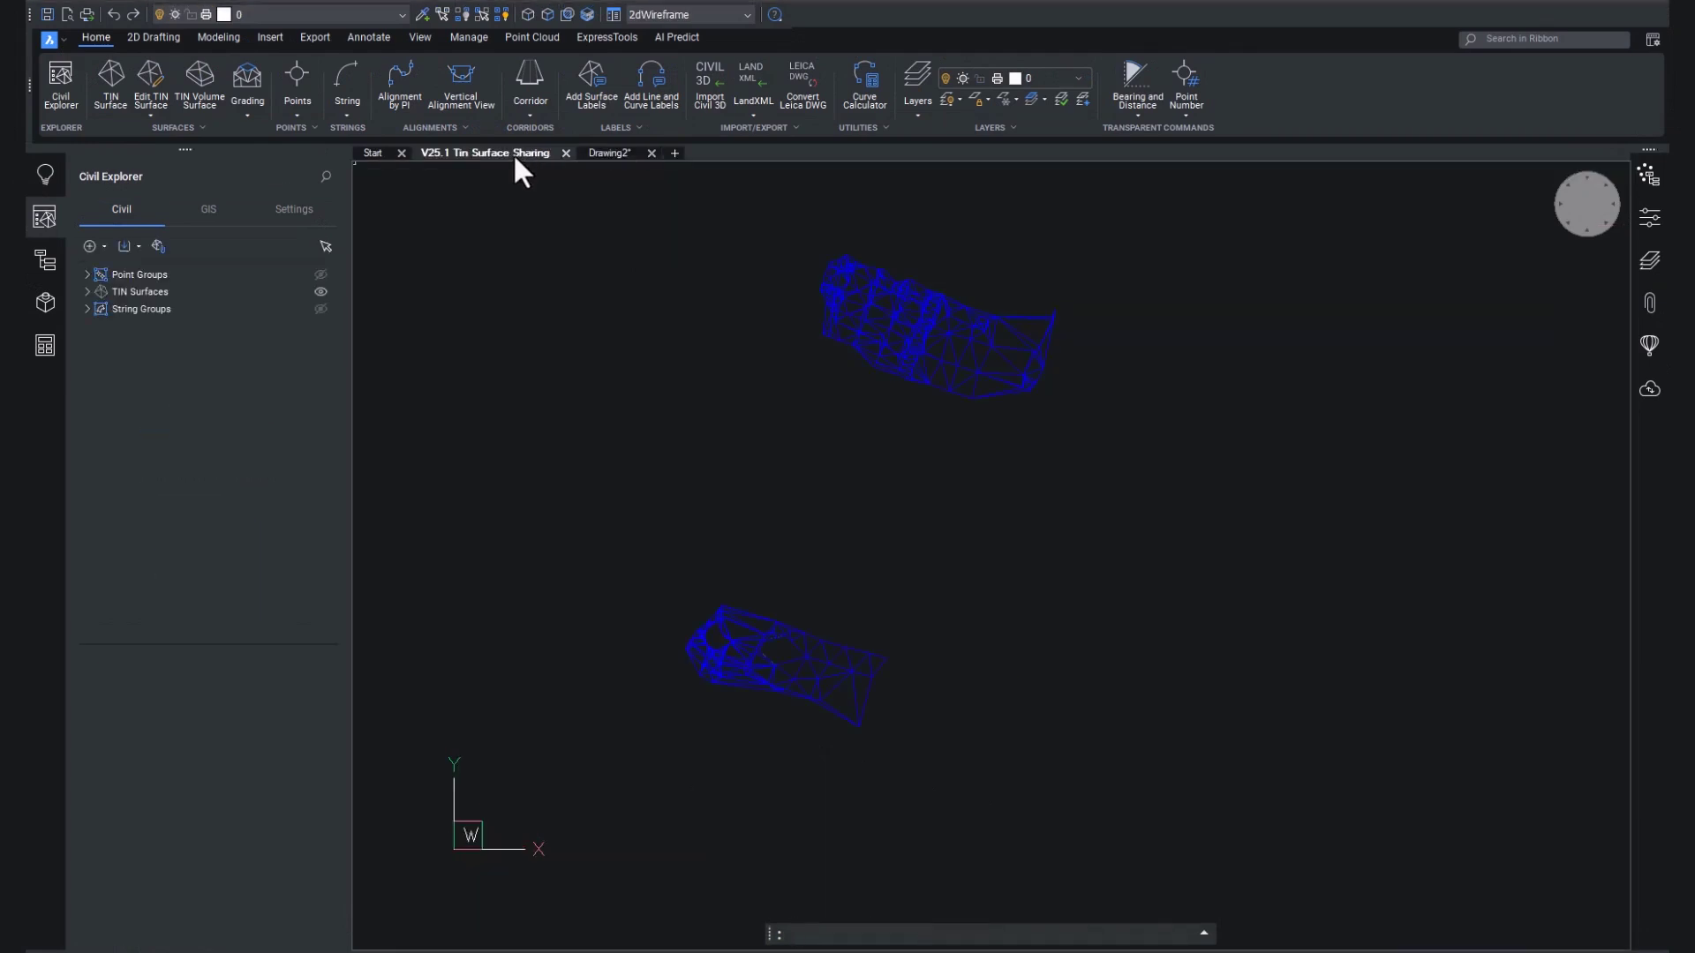
pyautogui.click(611, 151)
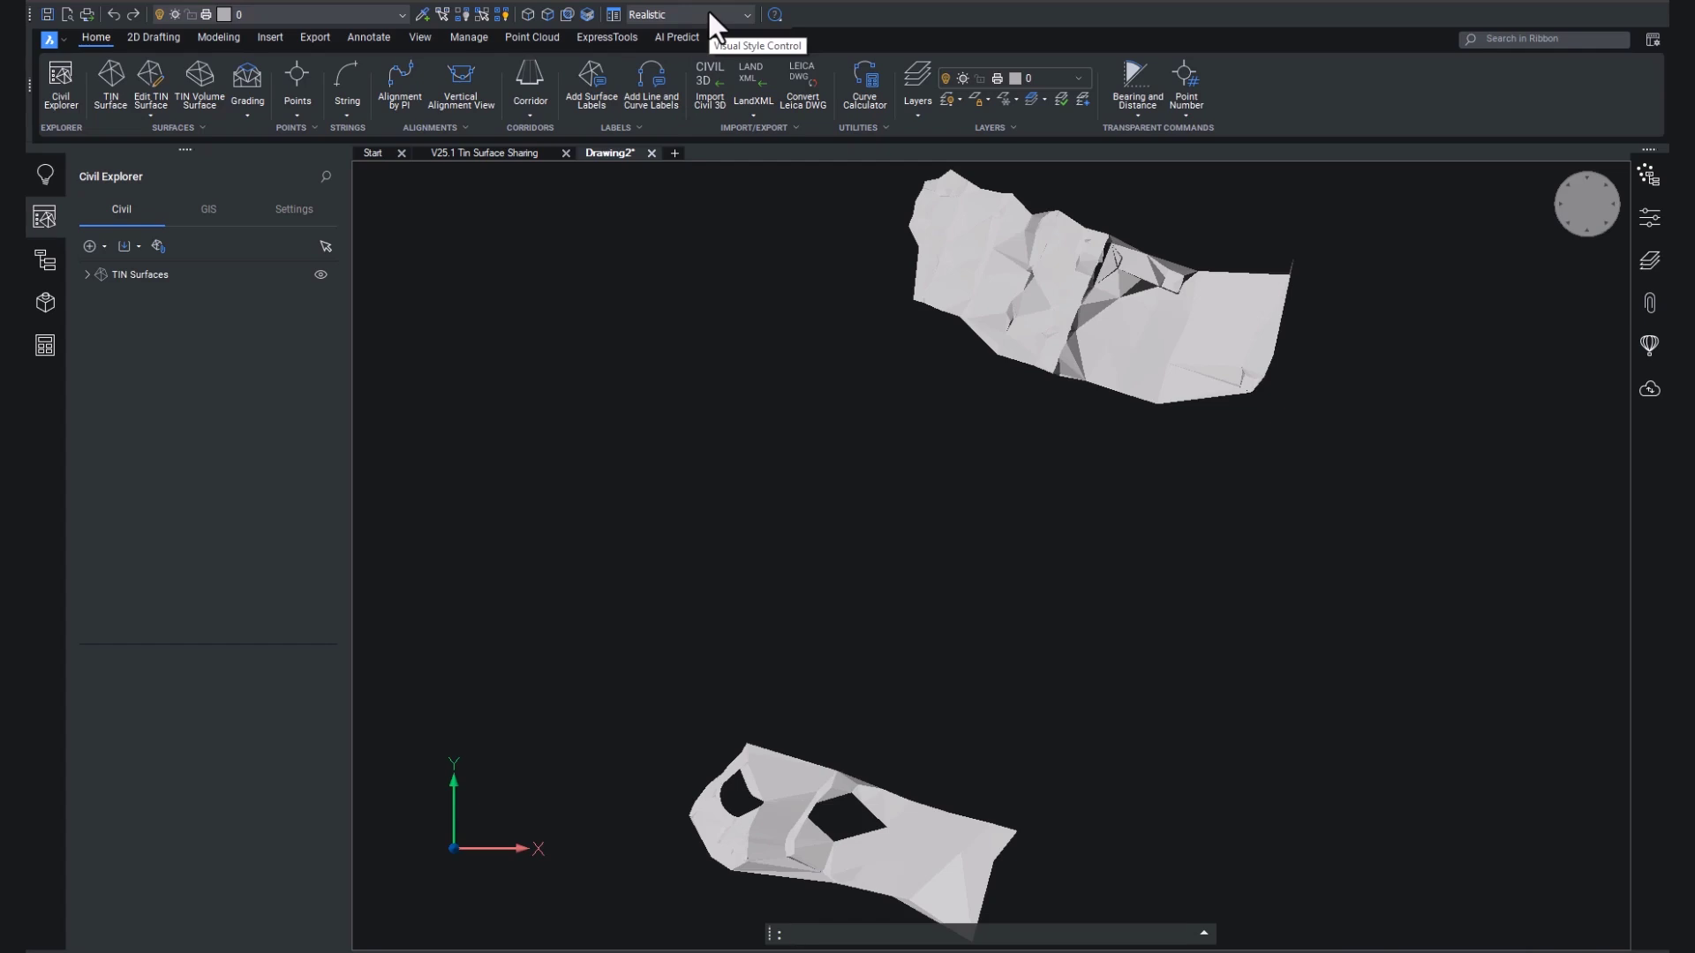
# Switch Drawing2 to the 2dWireframe visual style and back to Realistic, then check the source drawing again for comparison
pyautogui.click(746, 12)
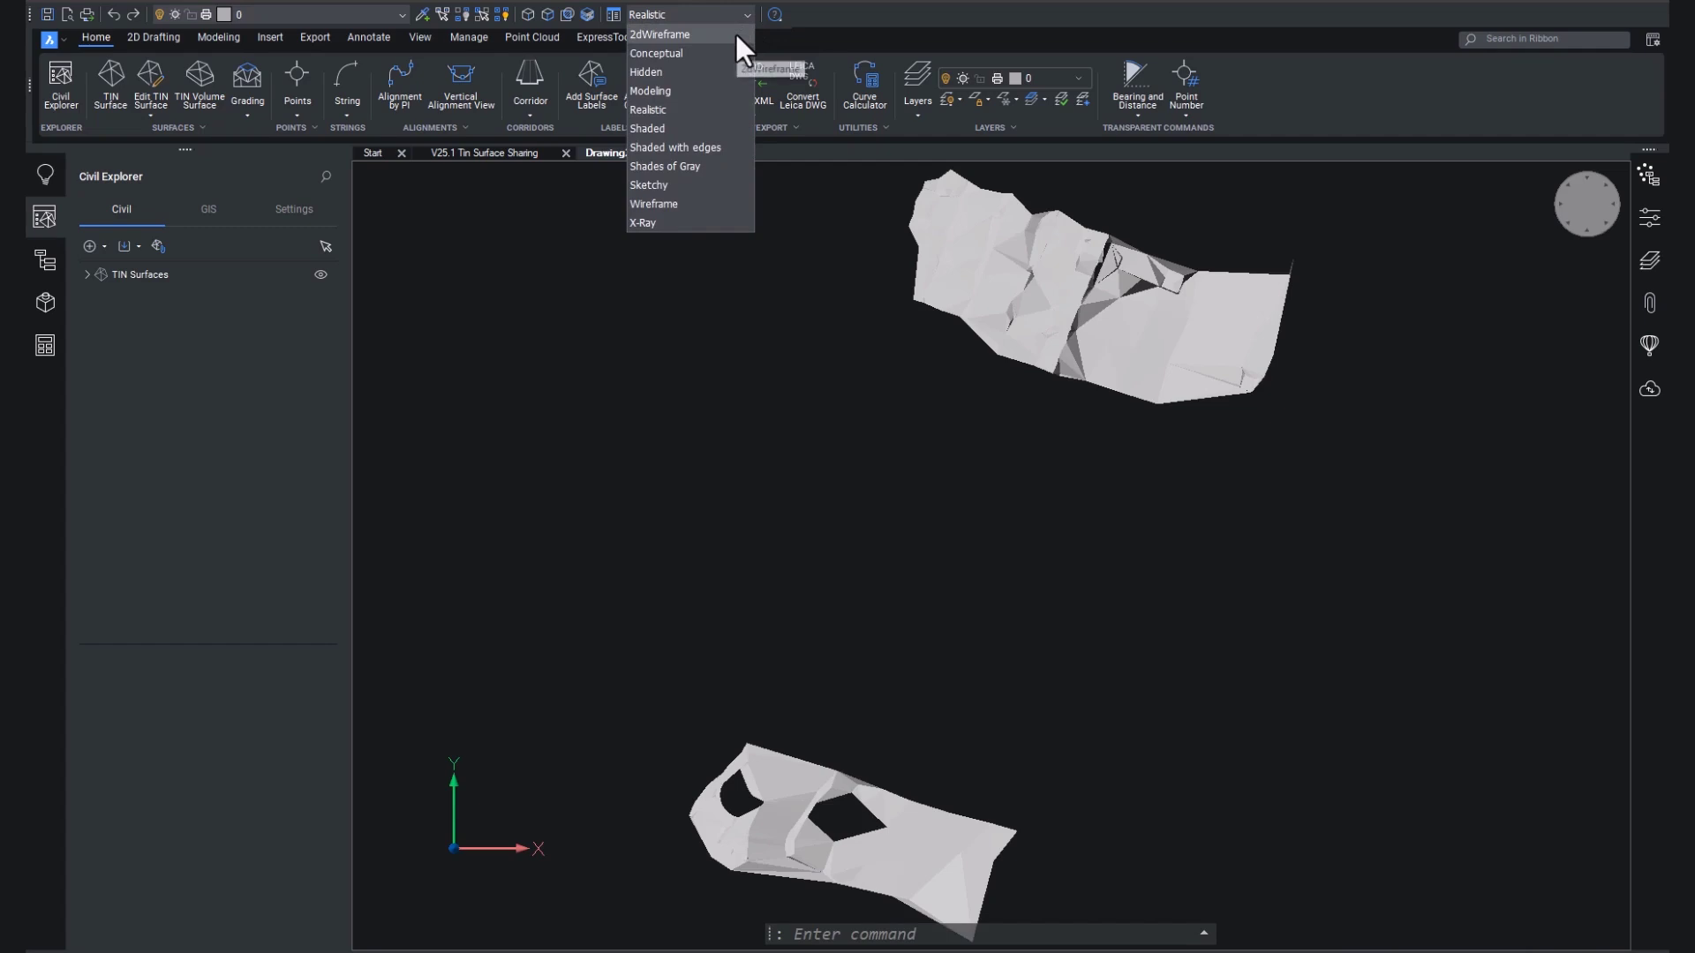
pyautogui.click(734, 33)
pyautogui.click(747, 14)
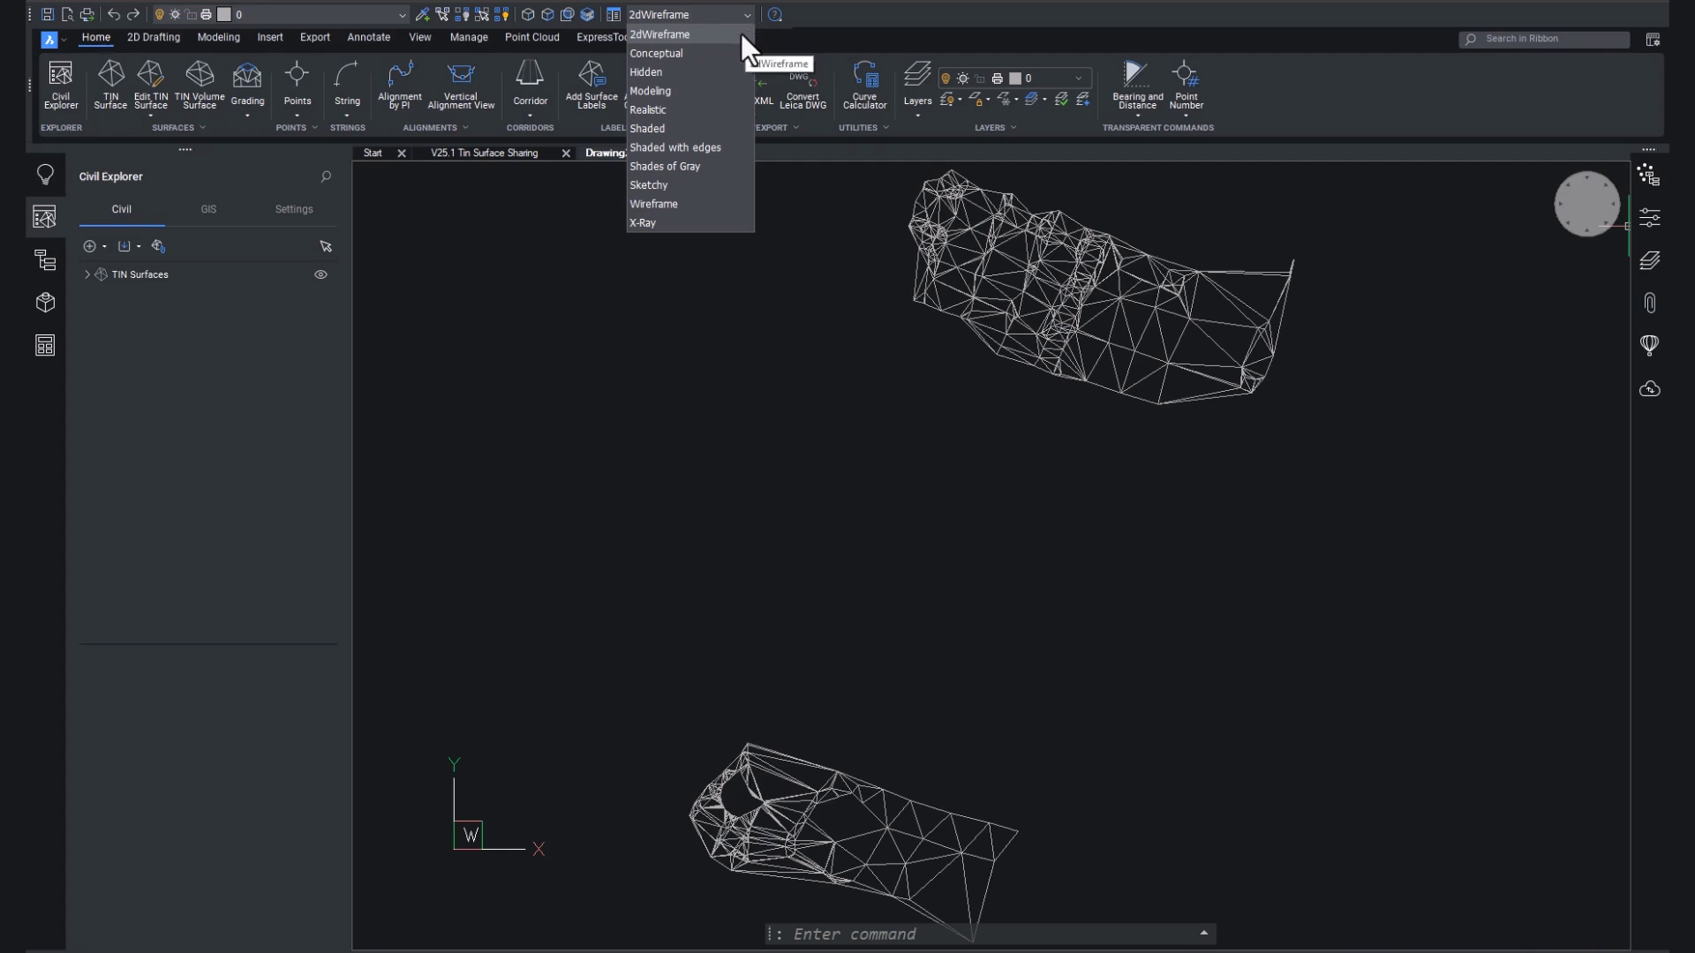
pyautogui.click(718, 108)
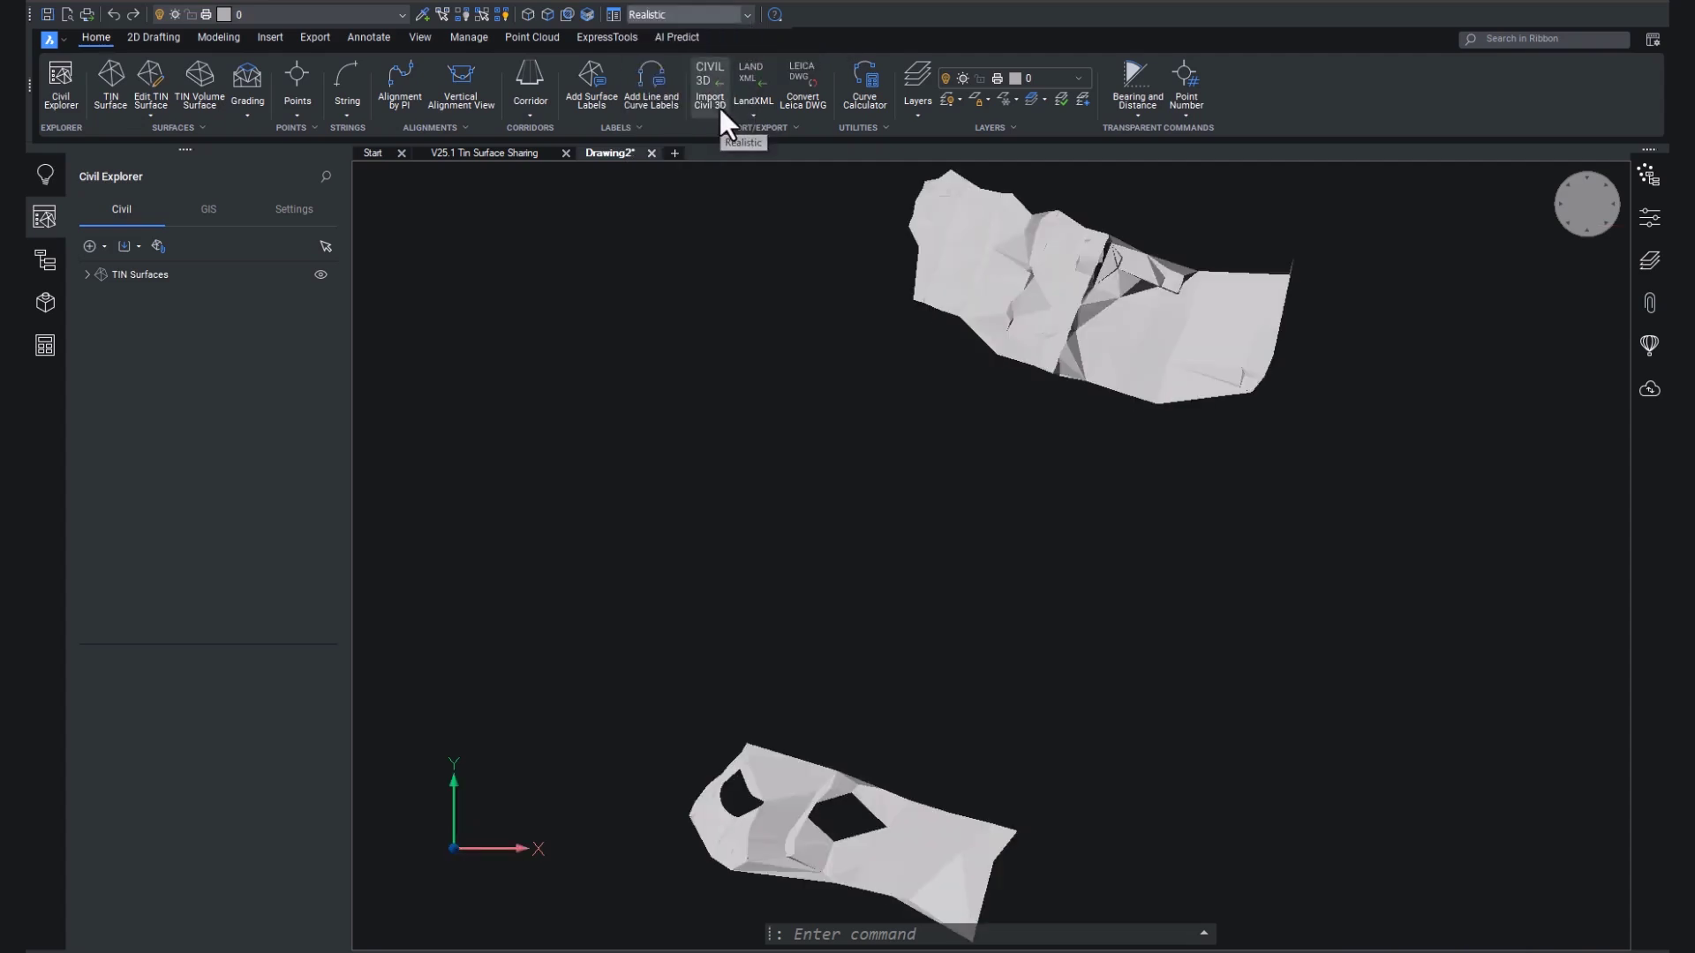
pyautogui.click(499, 155)
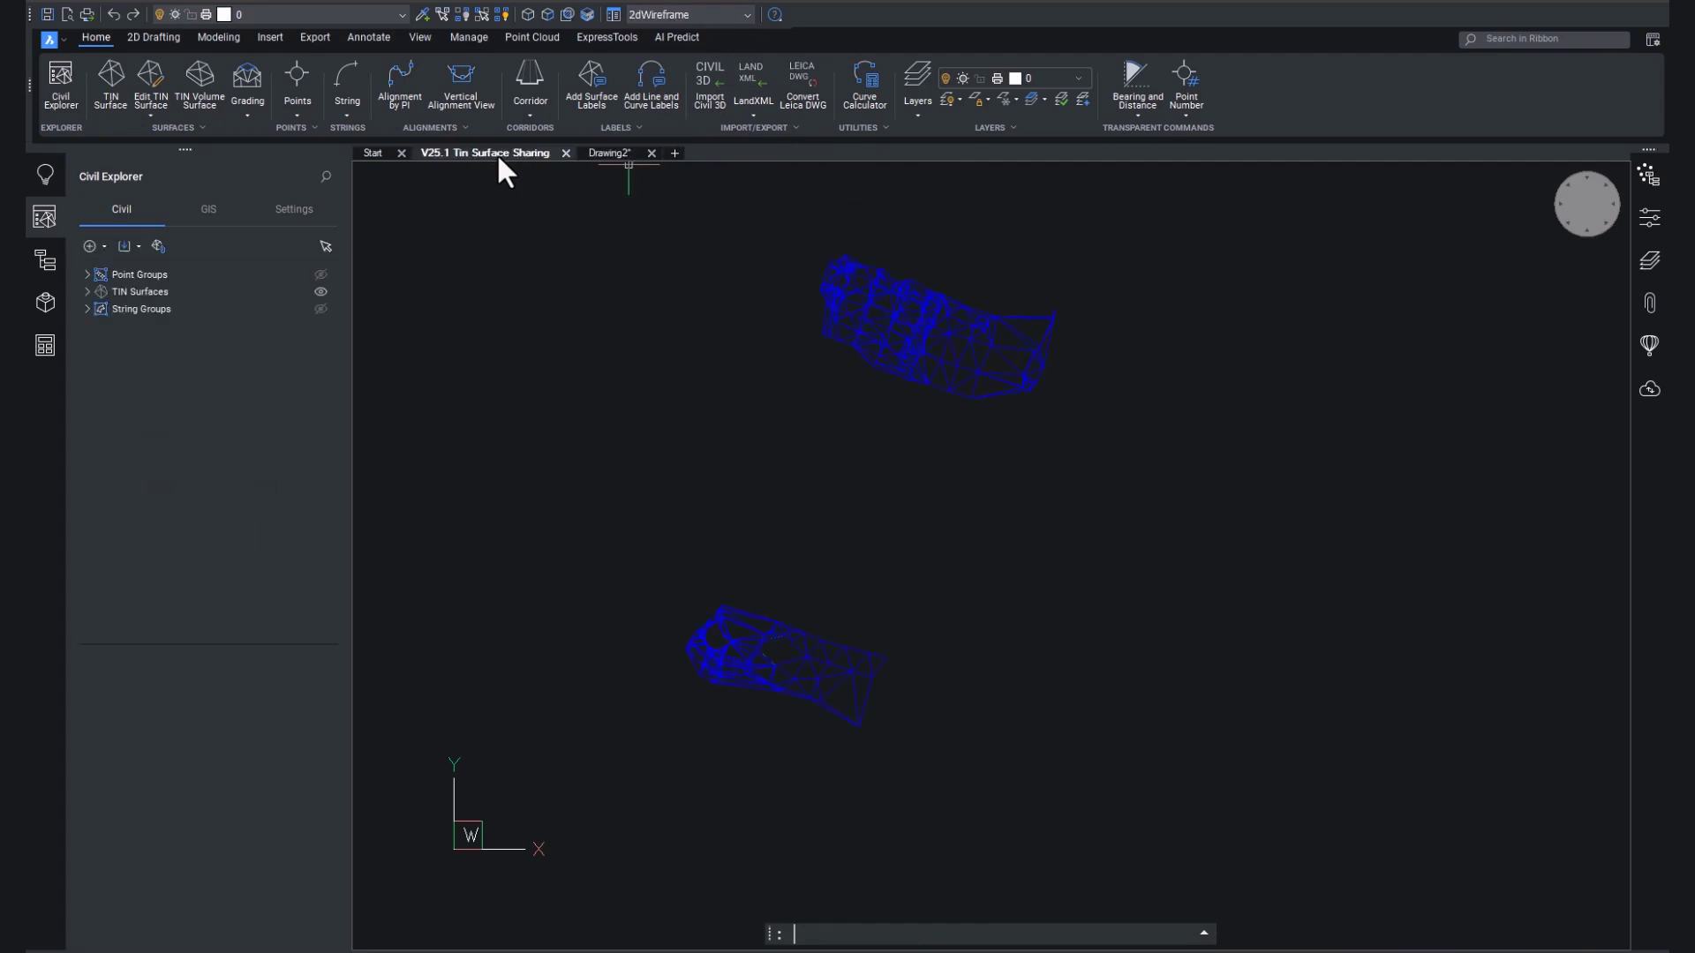
pyautogui.click(625, 151)
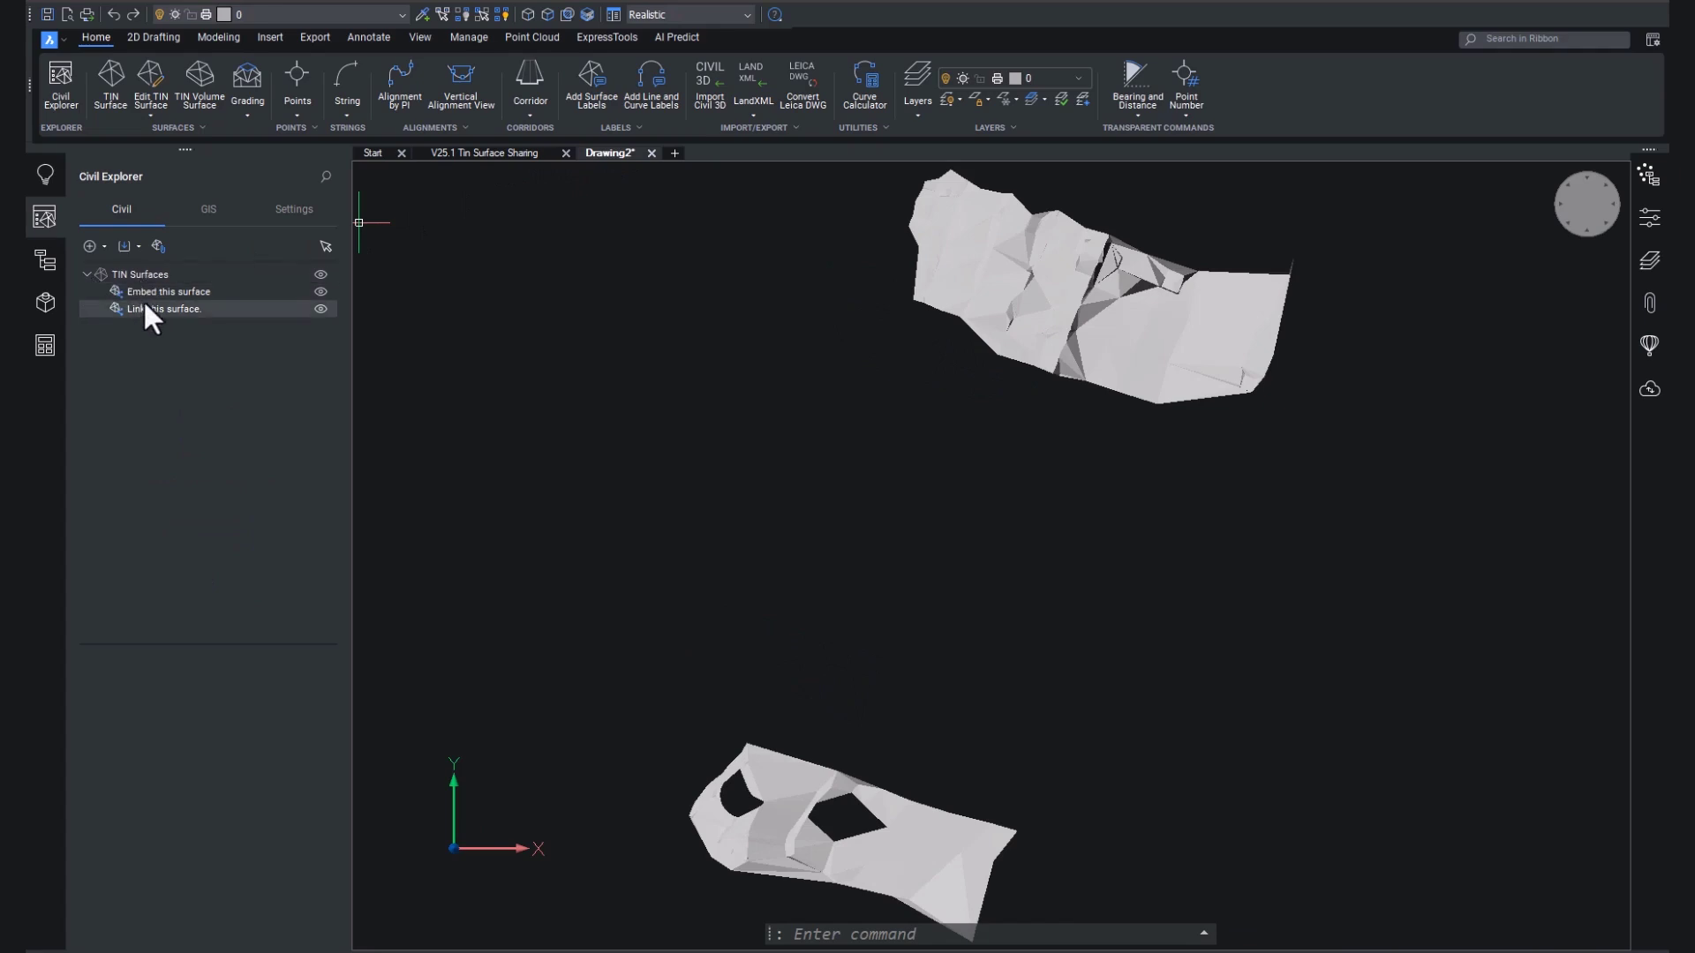
# Hide the attached embedded and linked surfaces one after the other and show both again
pyautogui.click(321, 291)
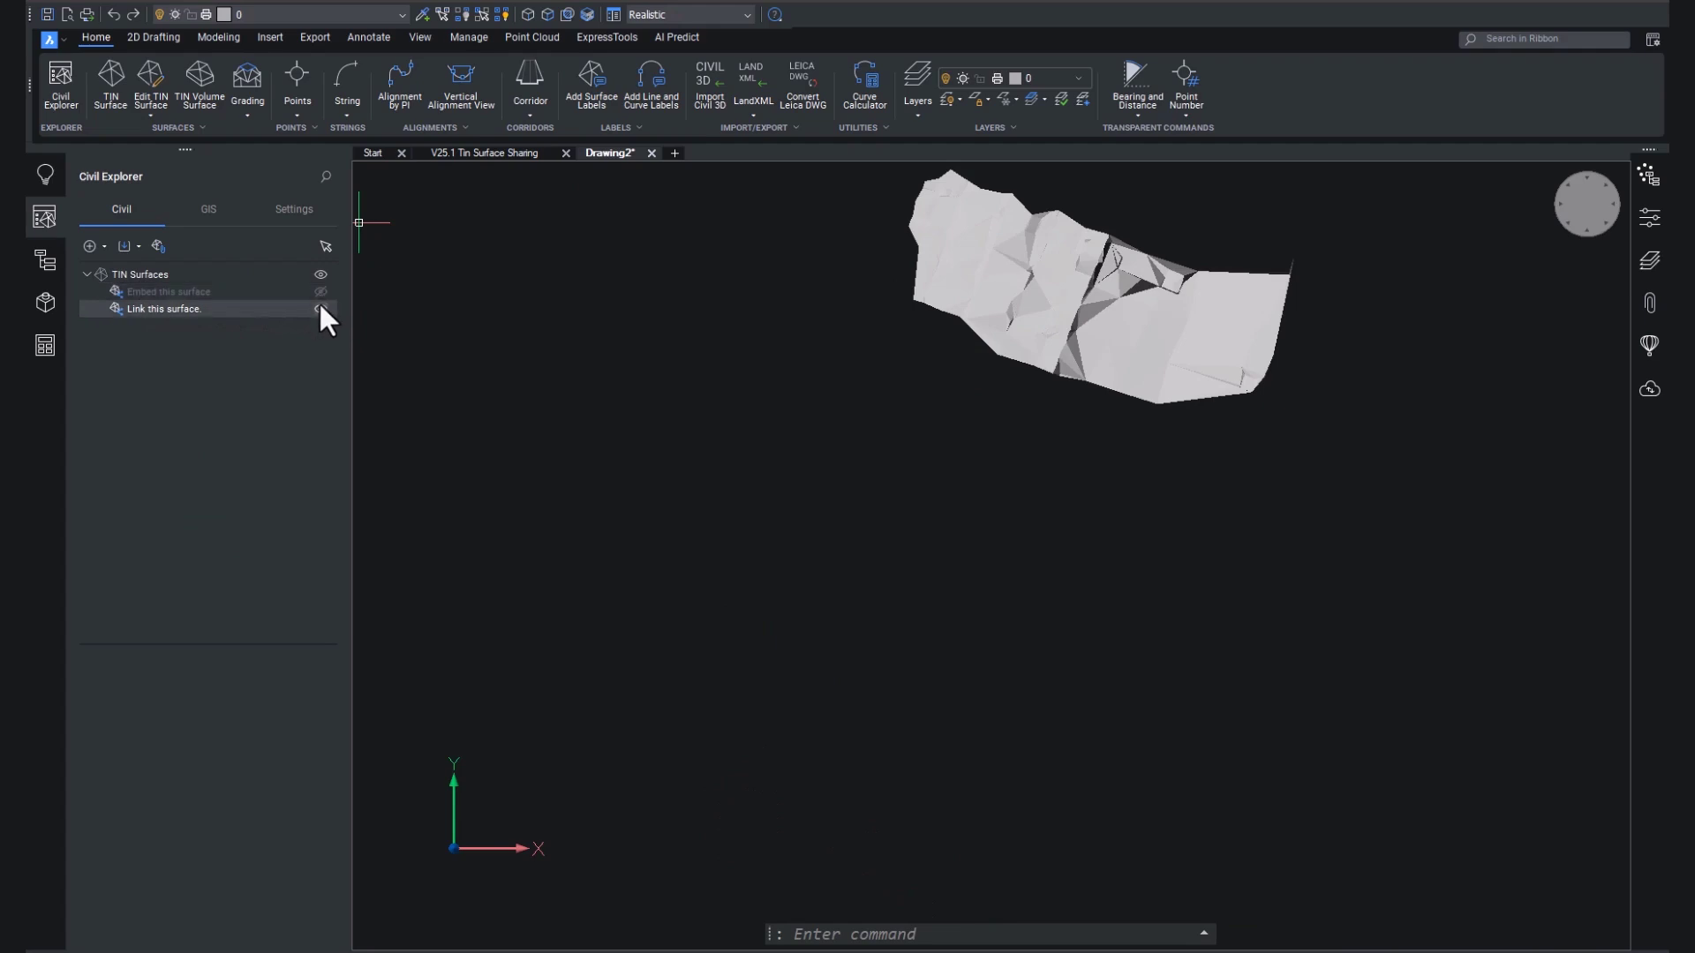
pyautogui.click(320, 307)
pyautogui.click(321, 291)
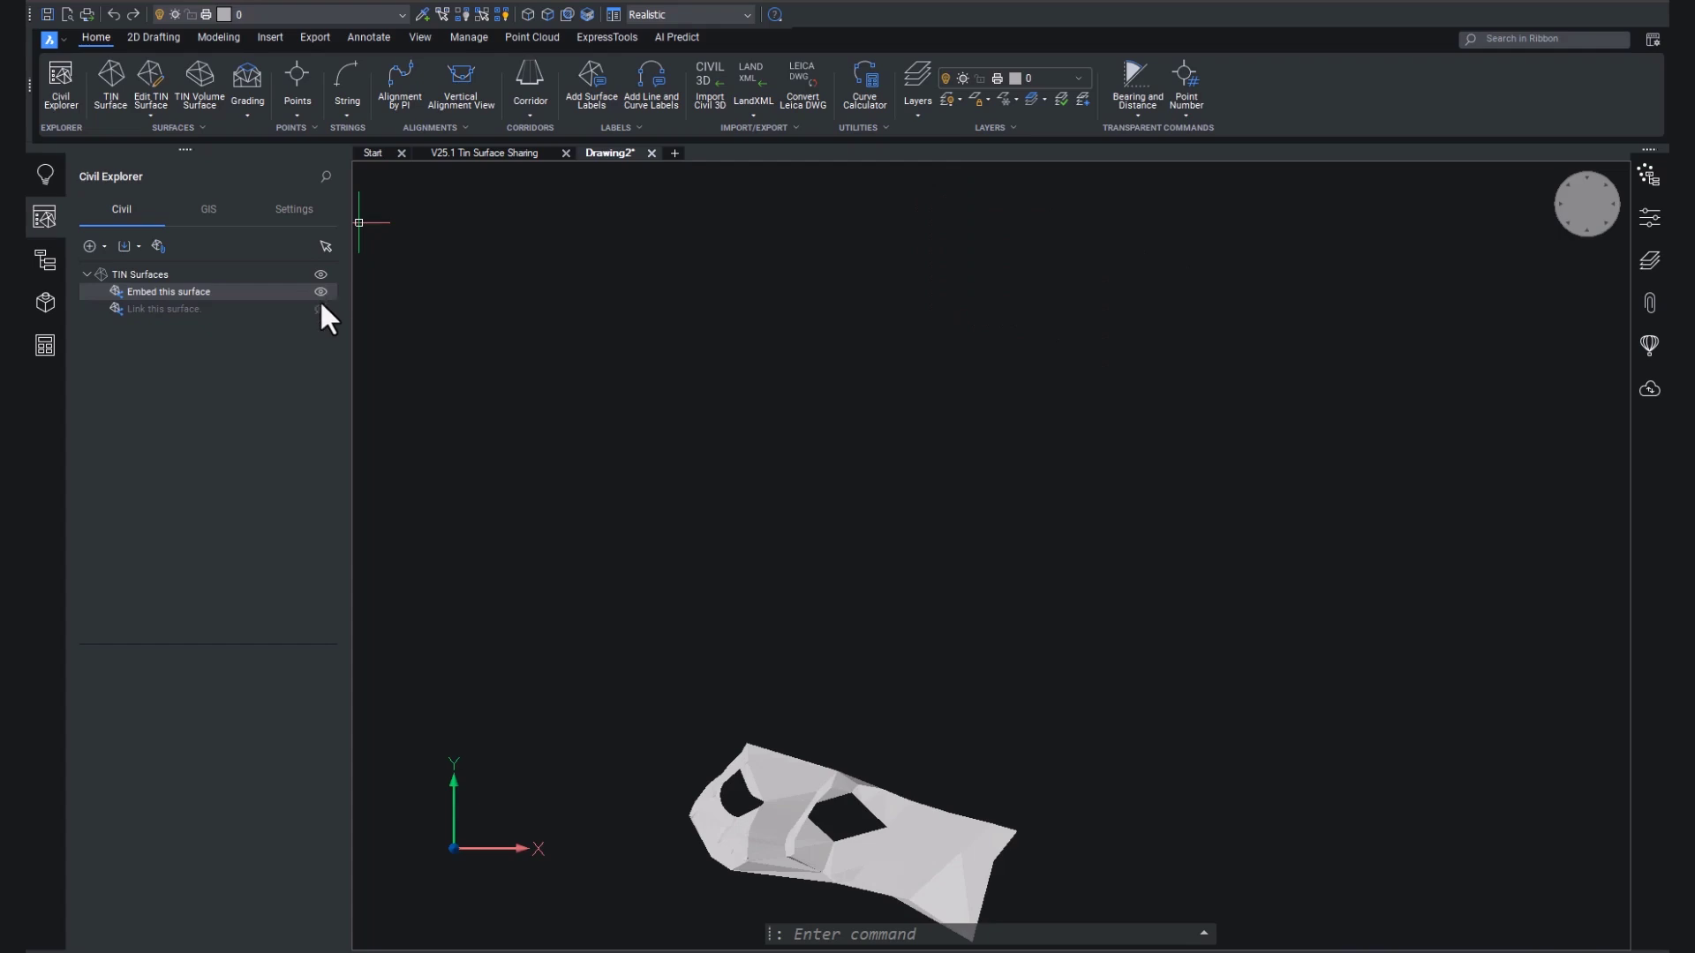
pyautogui.click(320, 308)
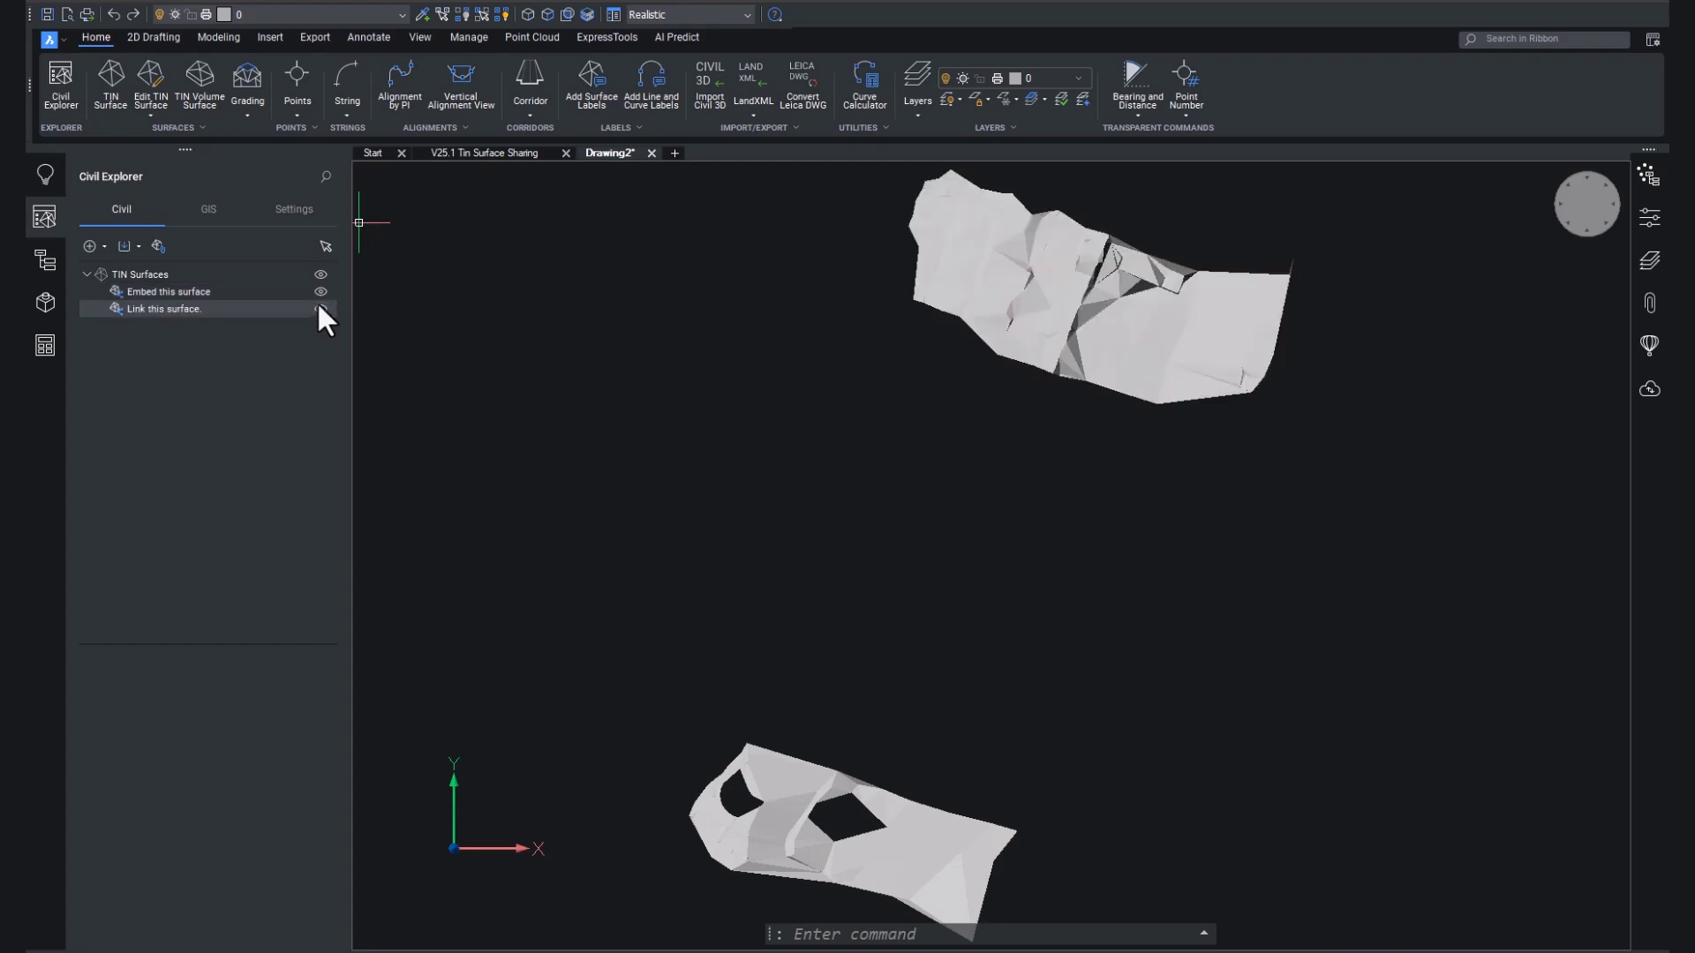
# Compare the commands available for "Embed this surface" in Drawing2 with those for the original in the source drawing
pyautogui.rightClick(288, 297)
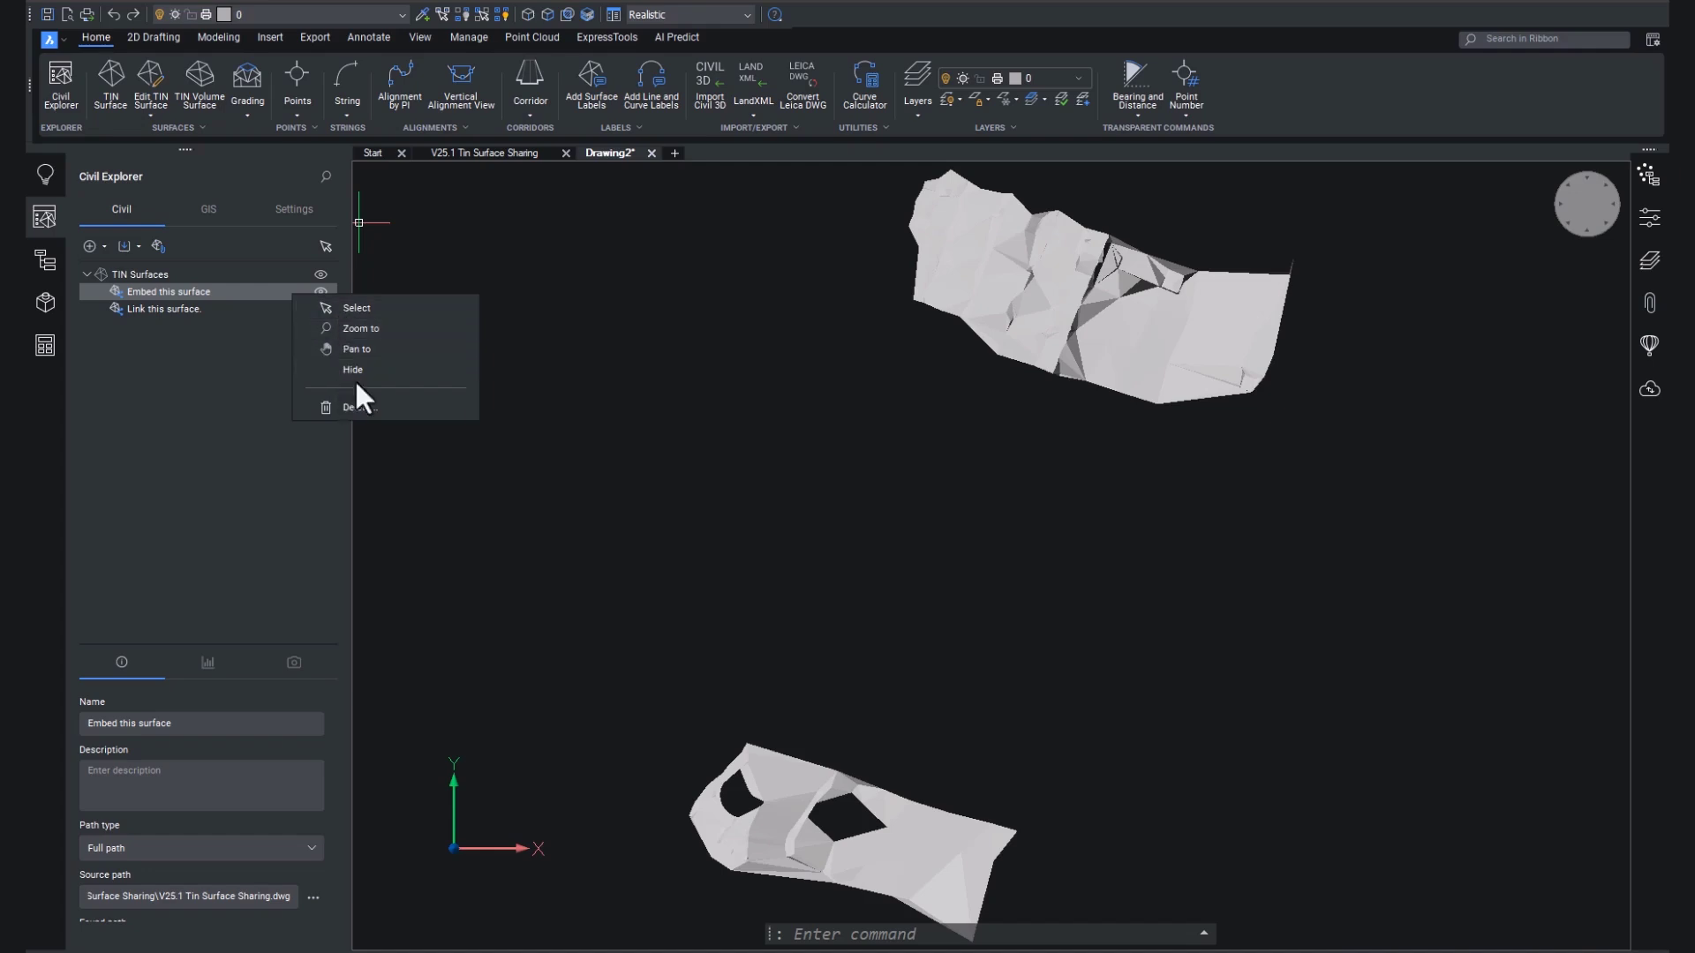
pyautogui.click(477, 153)
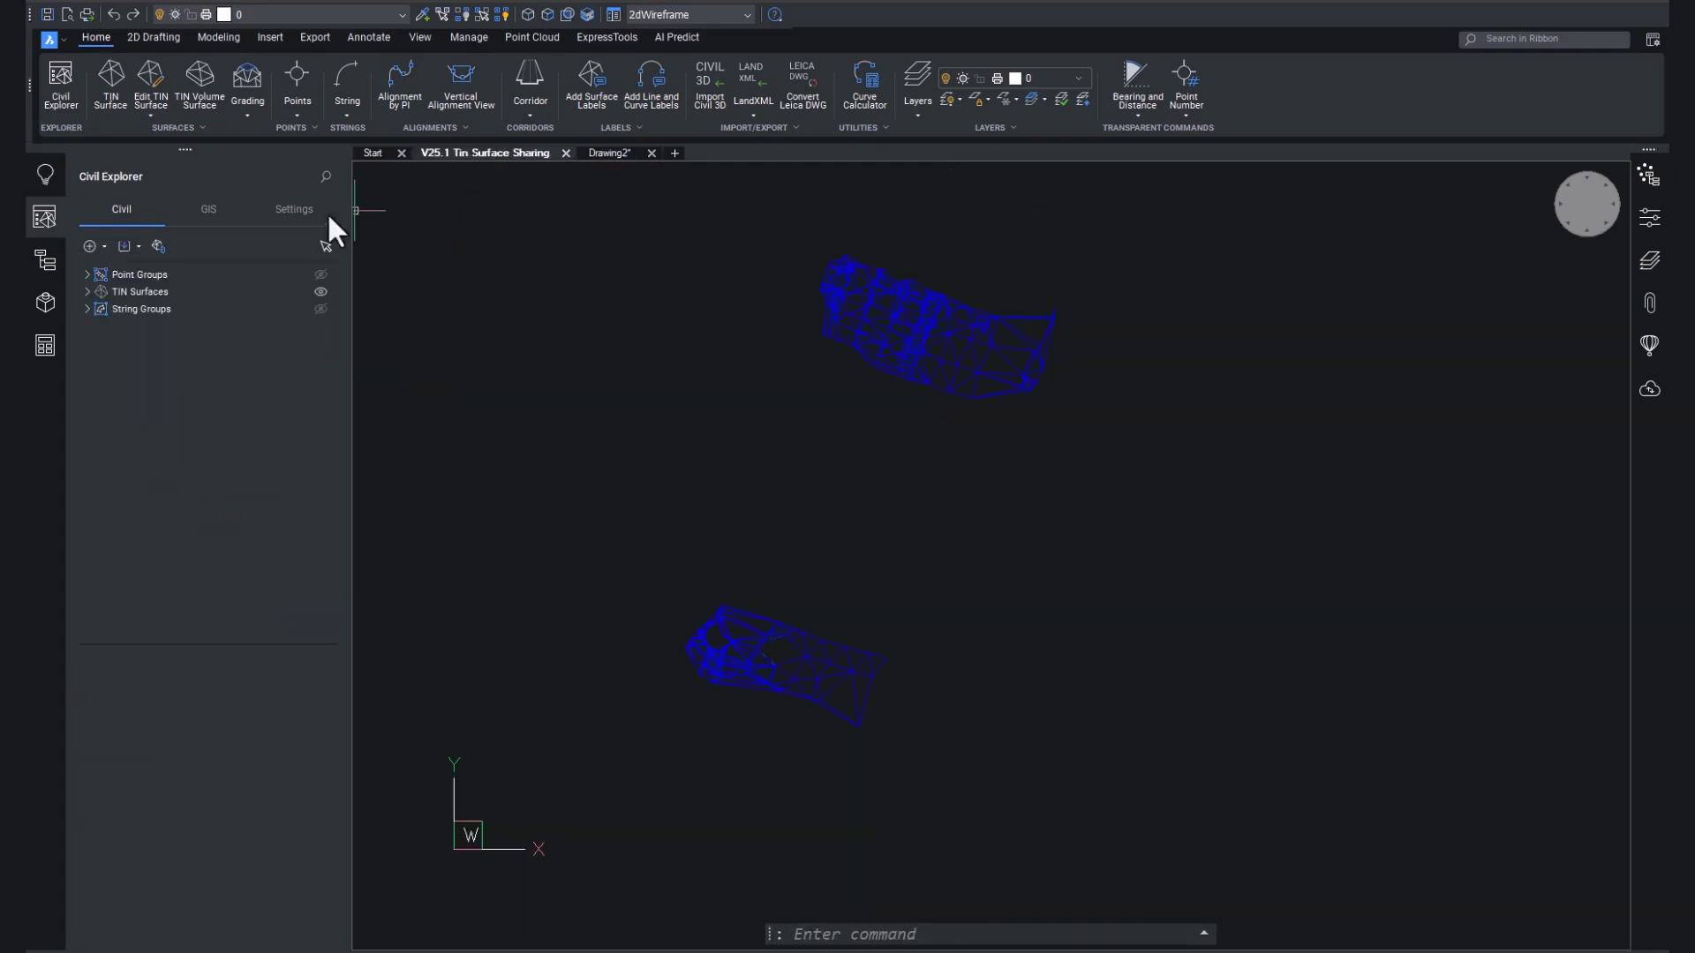
pyautogui.click(87, 290)
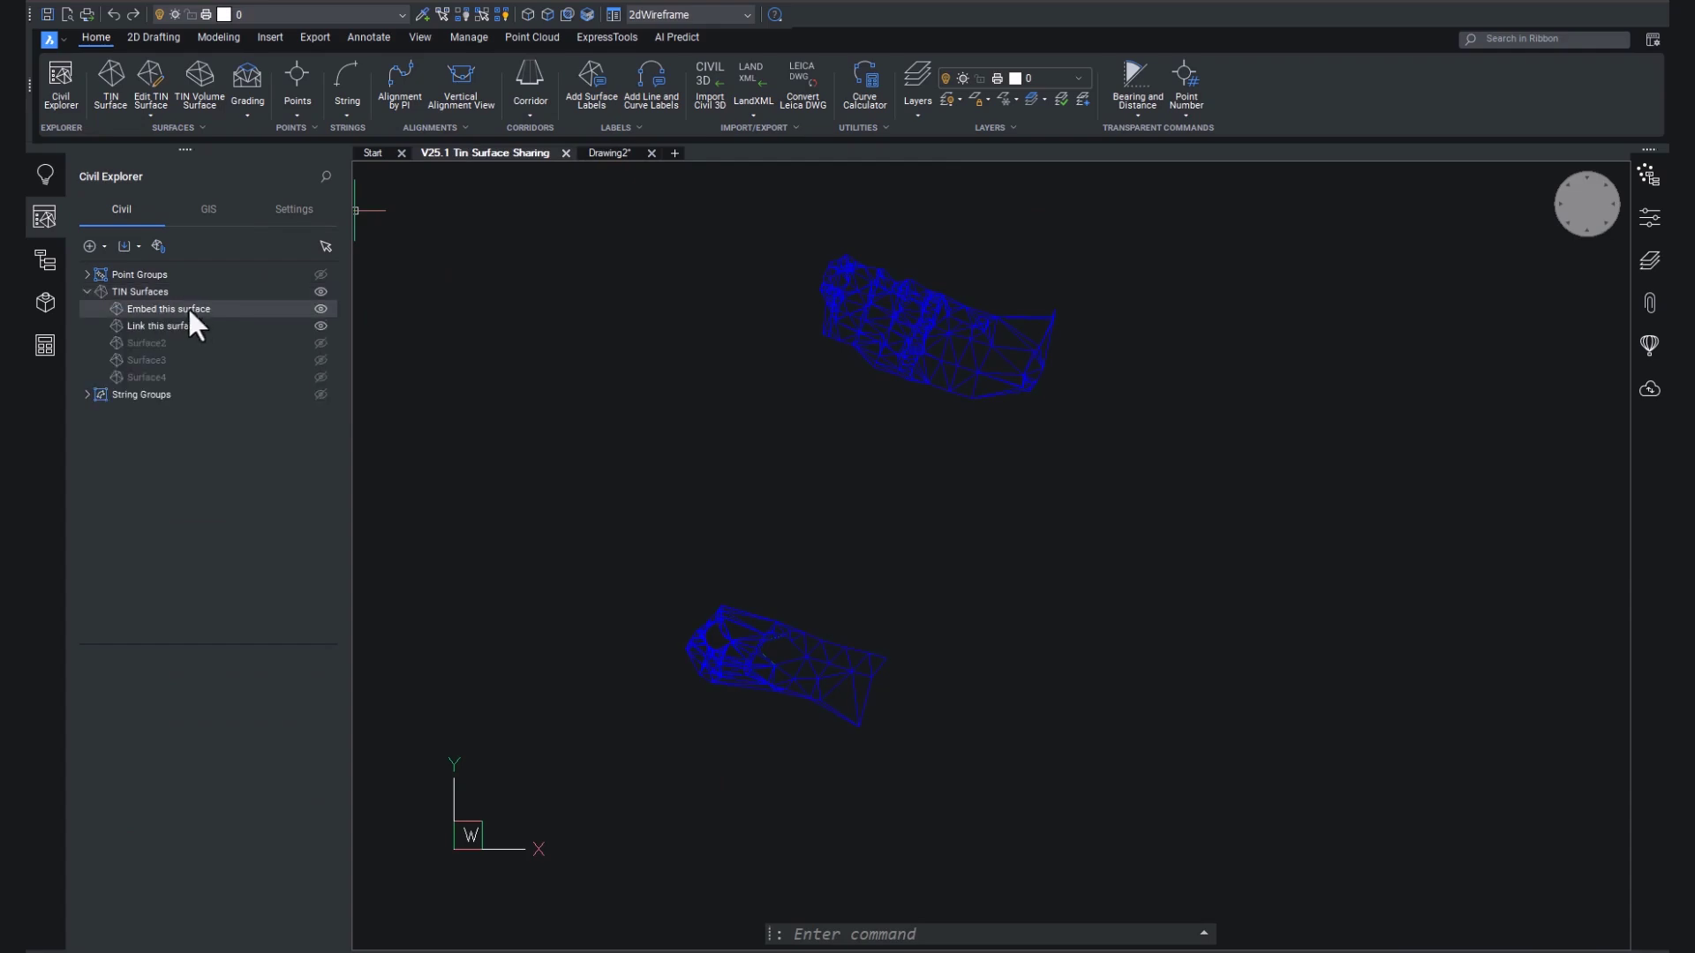
pyautogui.rightClick(206, 310)
pyautogui.moveTo(273, 343)
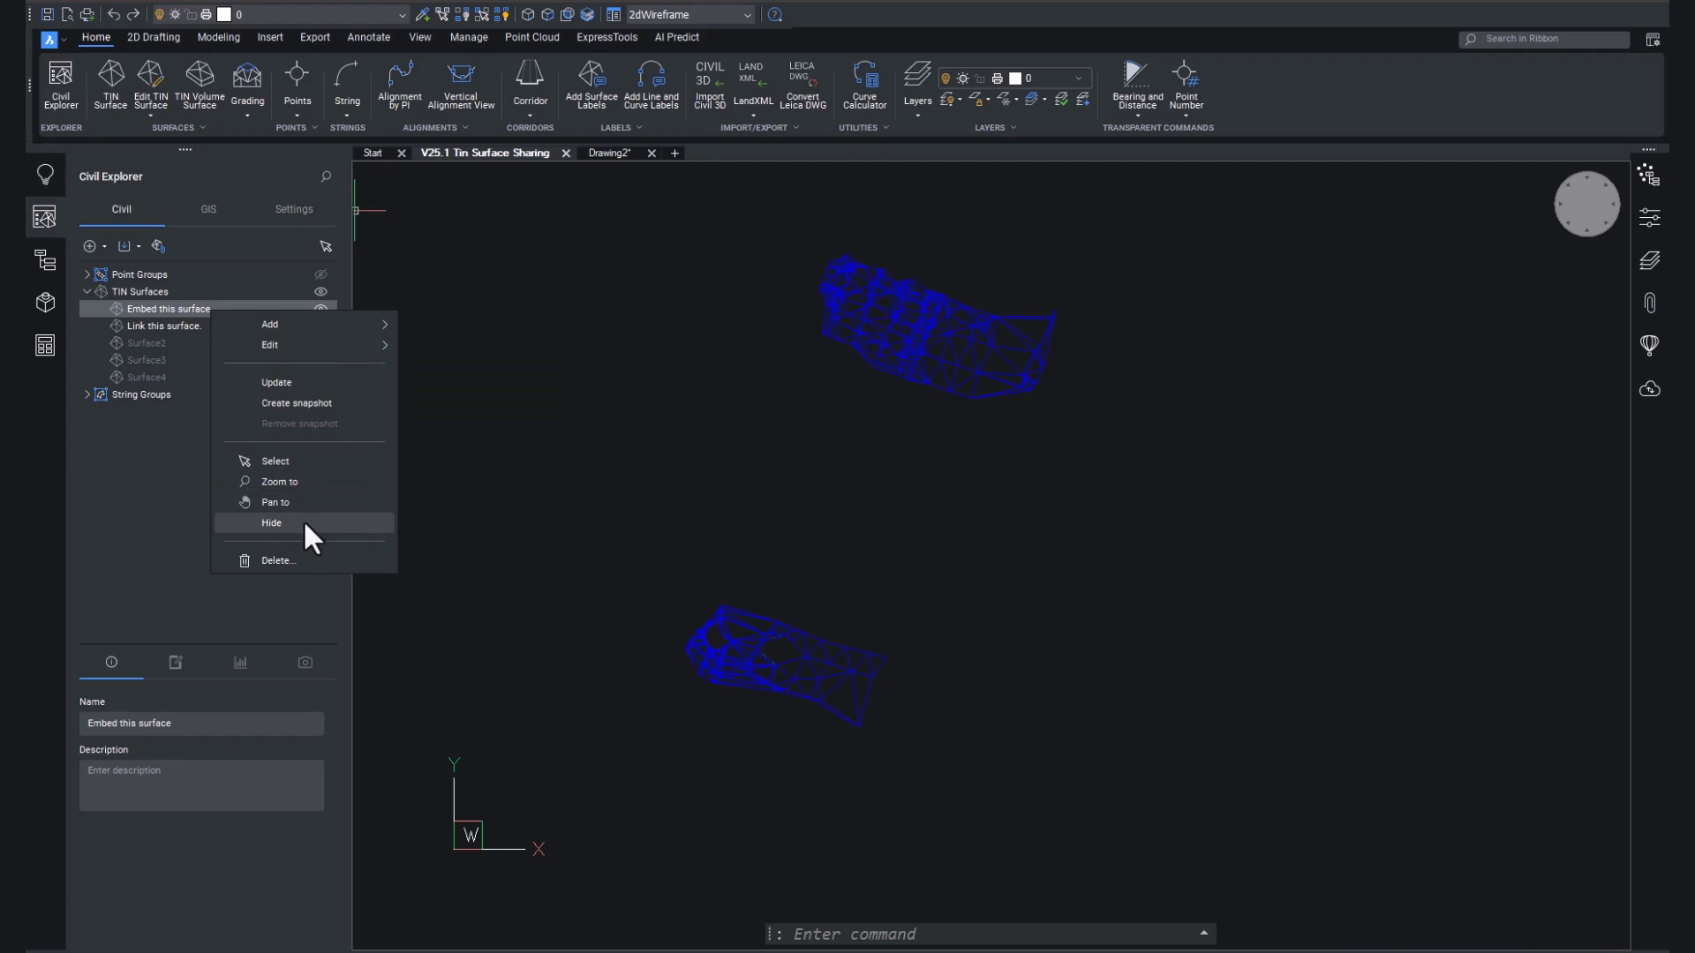
pyautogui.click(623, 155)
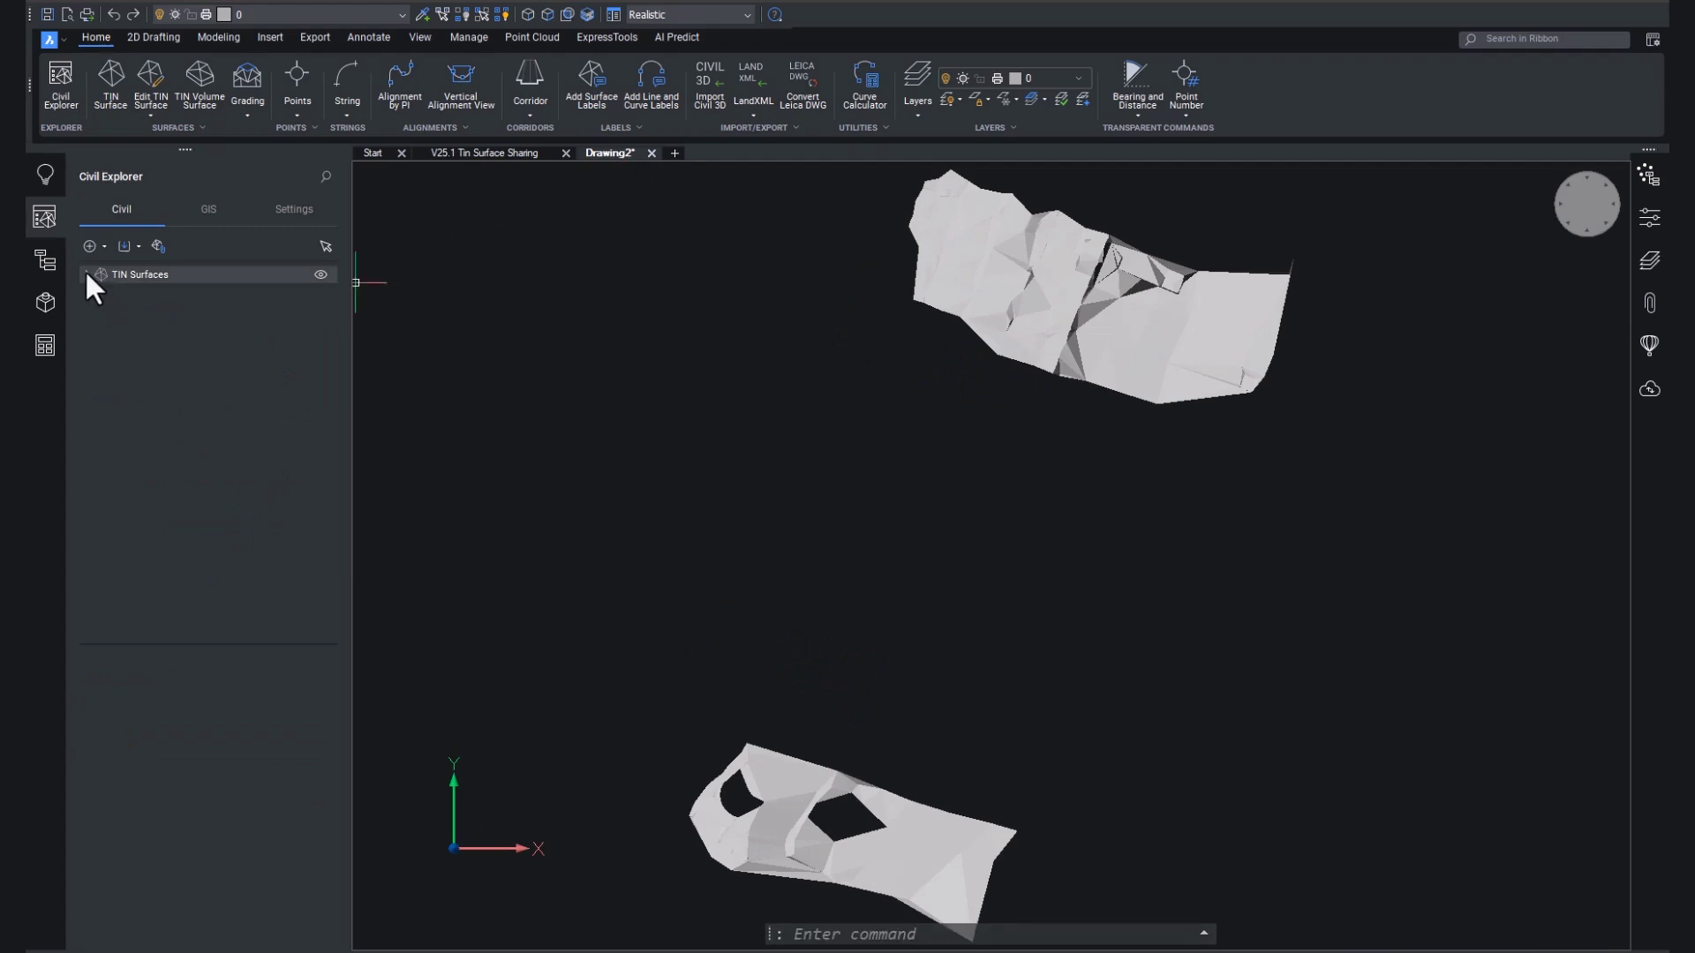
# Examine the reference properties, statistics and display settings of "Embed this surface" in Drawing2, enlarging the details area
pyautogui.click(86, 275)
pyautogui.click(174, 293)
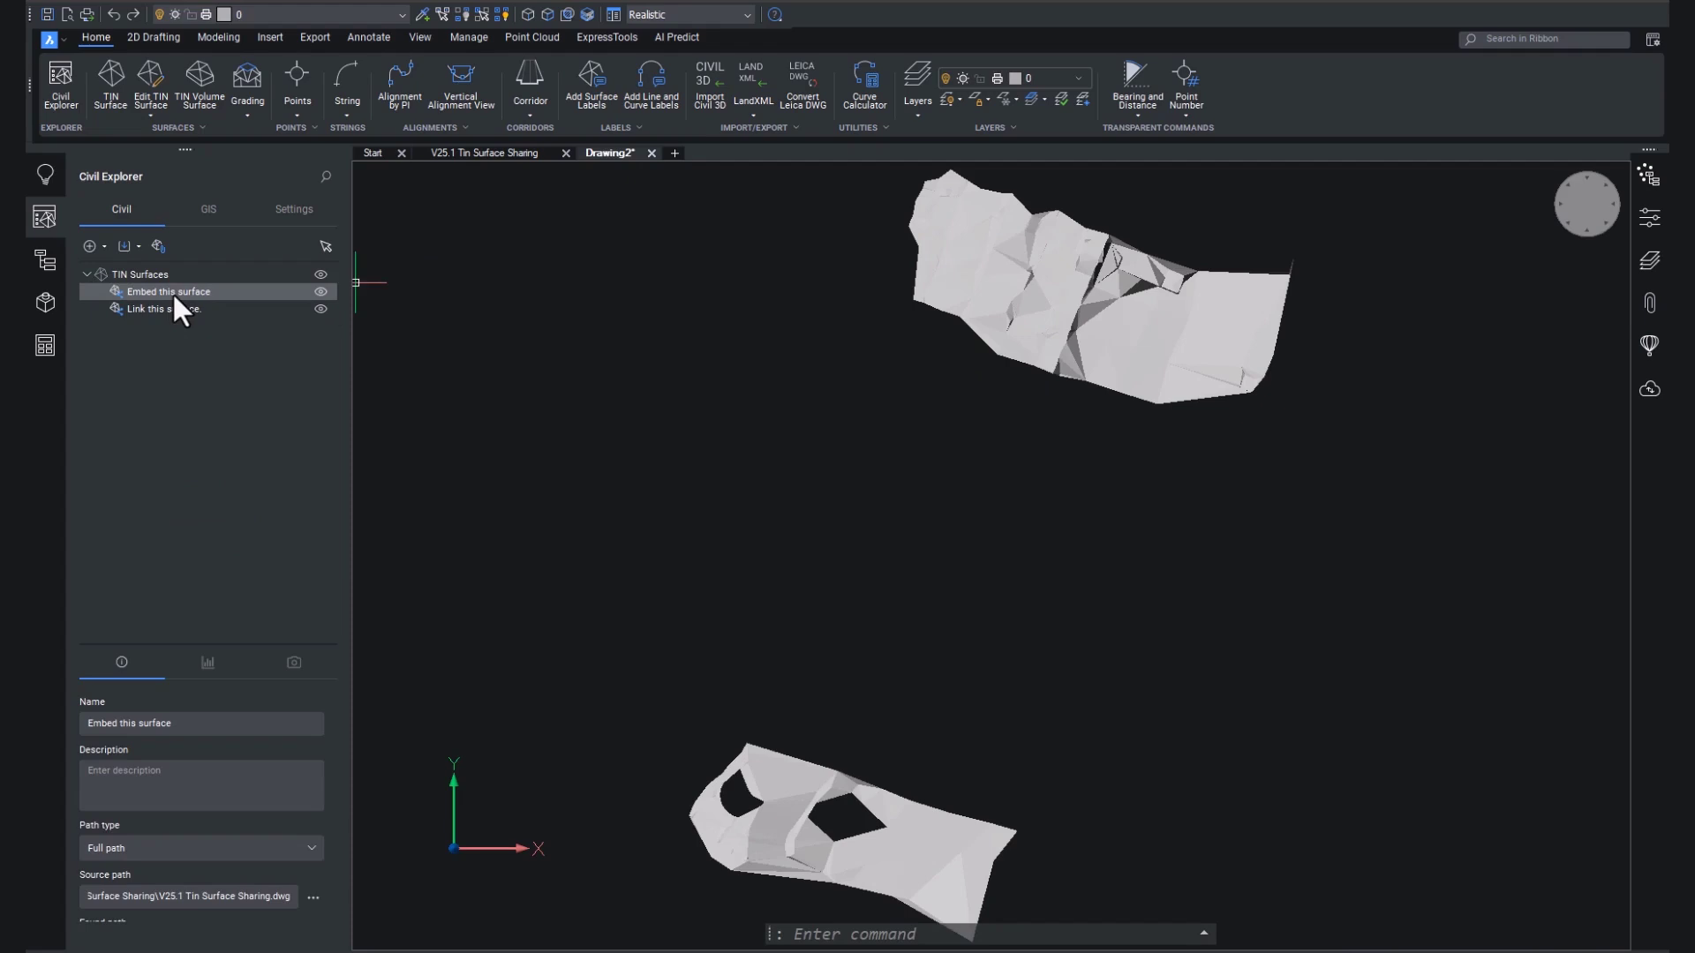
pyautogui.rightClick(181, 305)
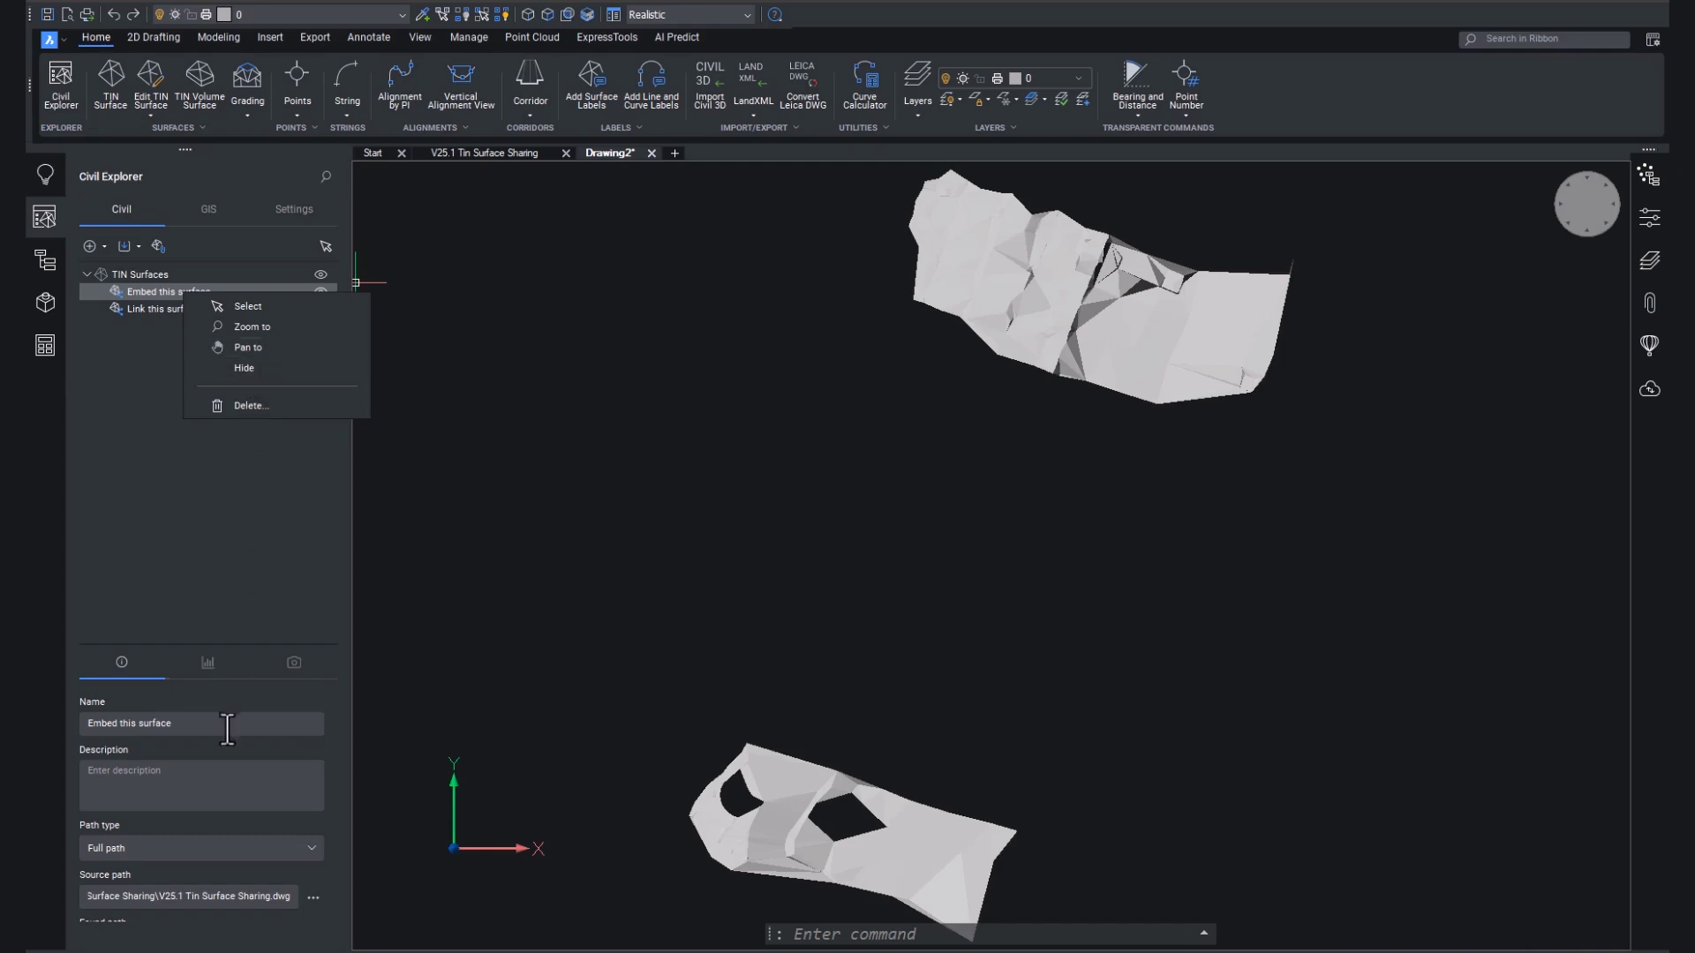
pyautogui.moveTo(239, 645); pyautogui.dragTo(124, 434)
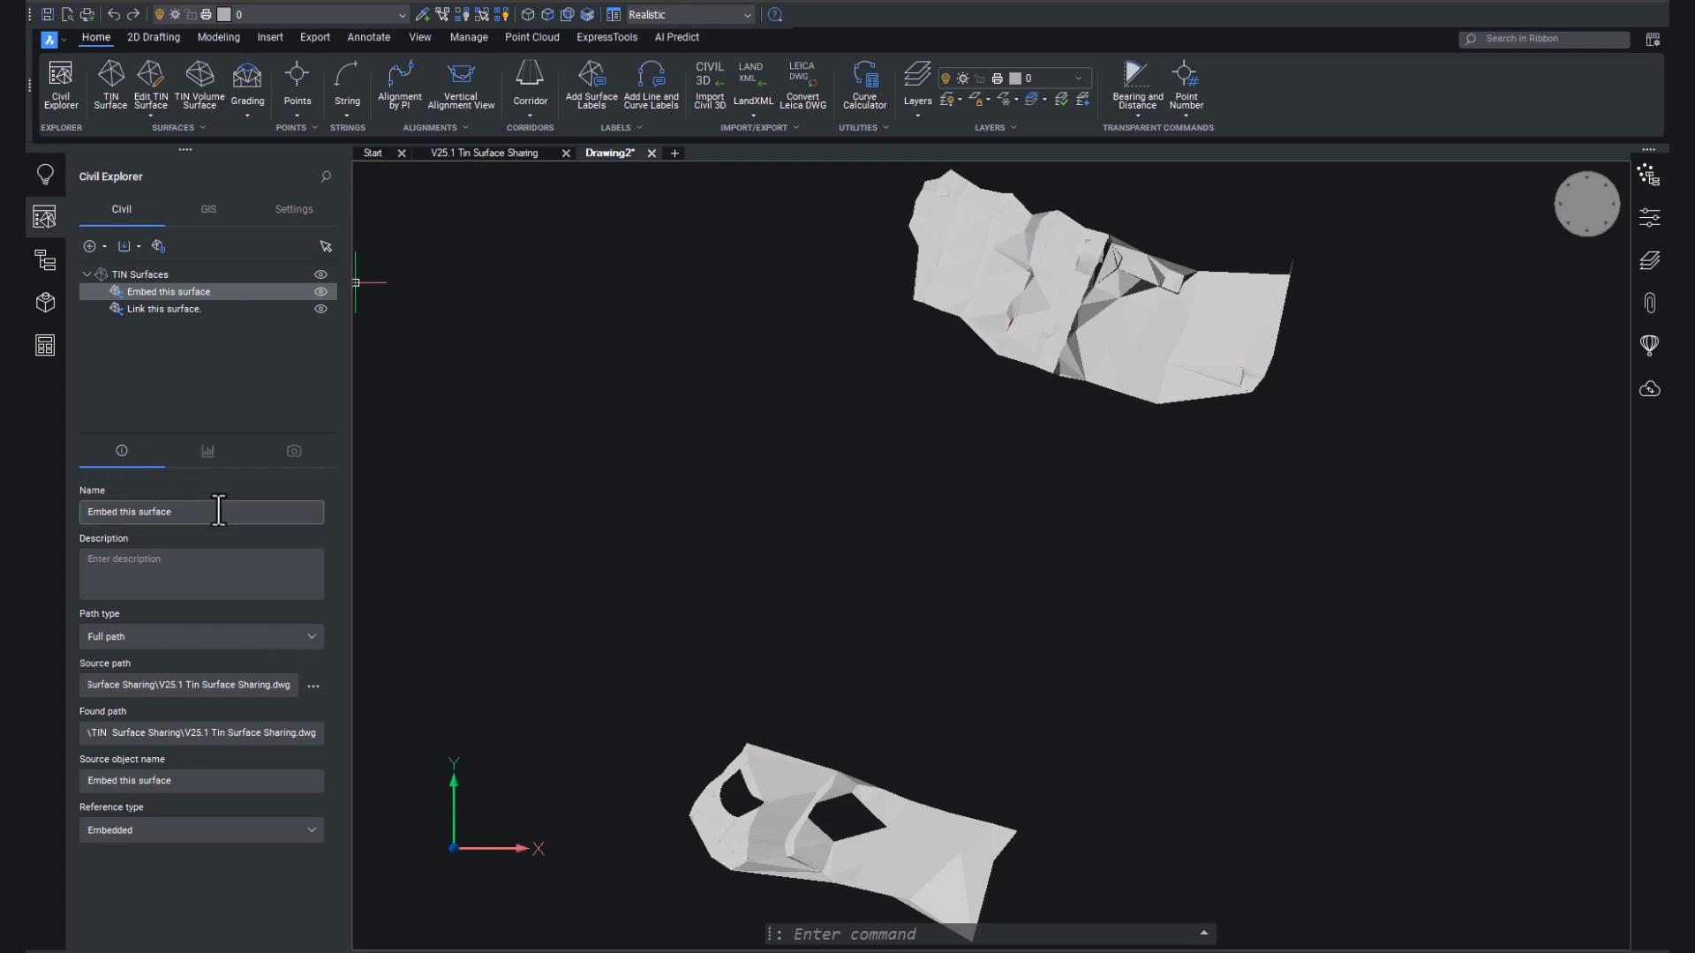
pyautogui.click(210, 452)
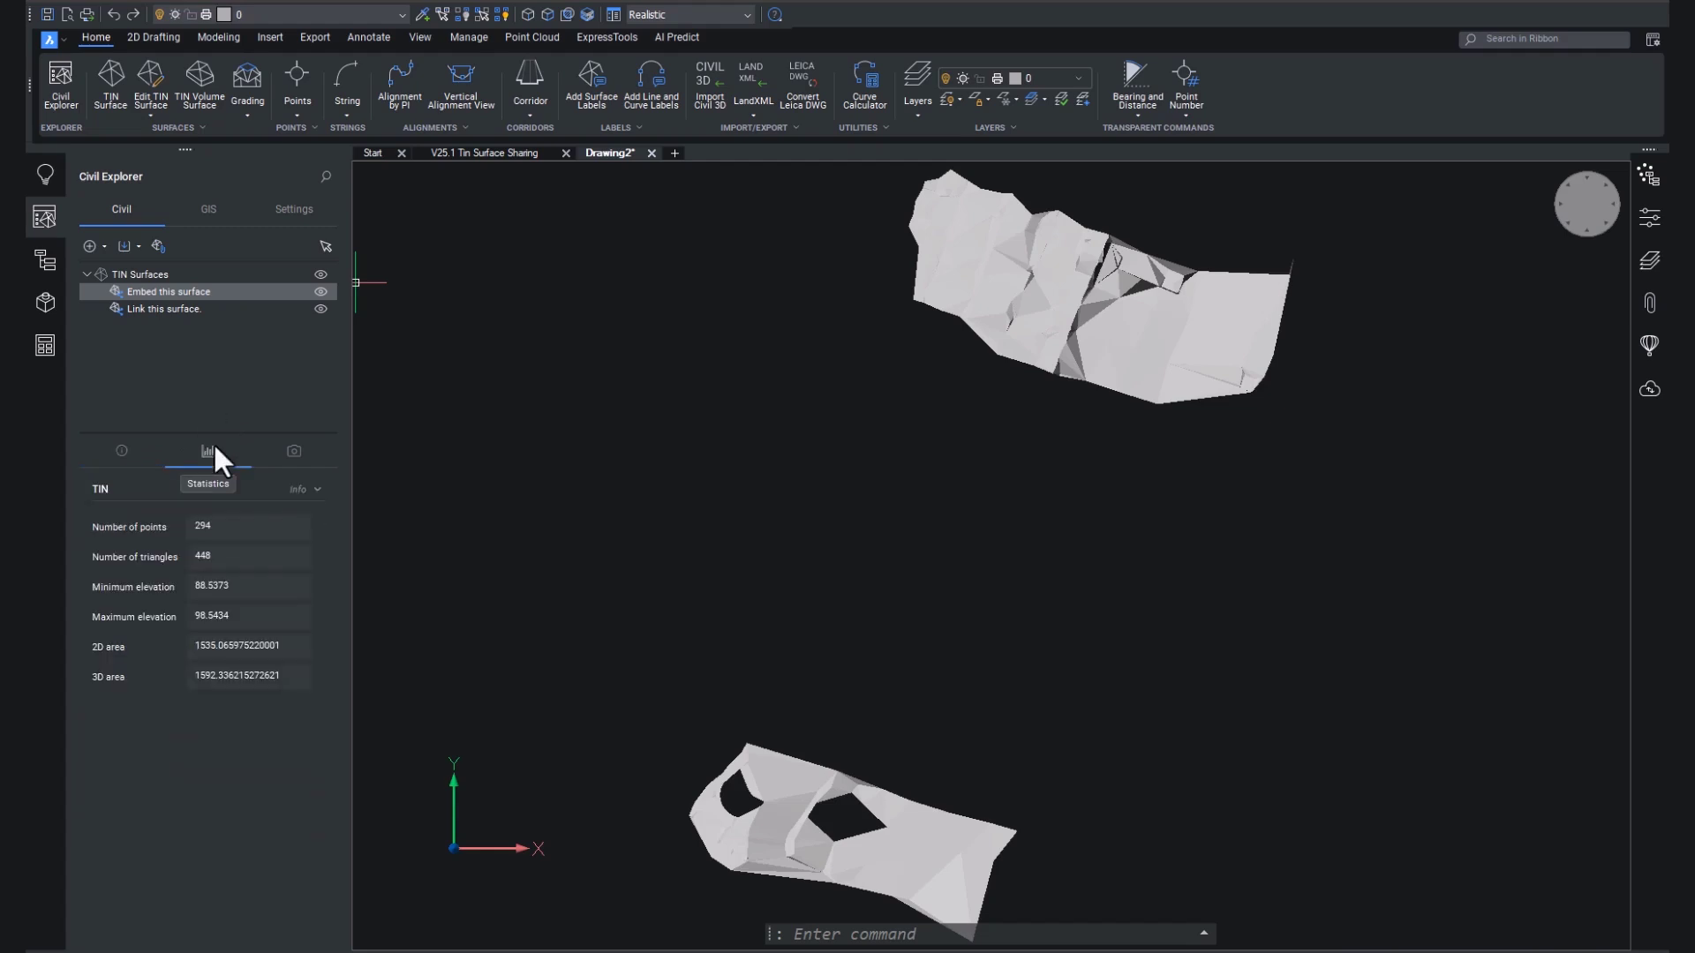
pyautogui.click(303, 451)
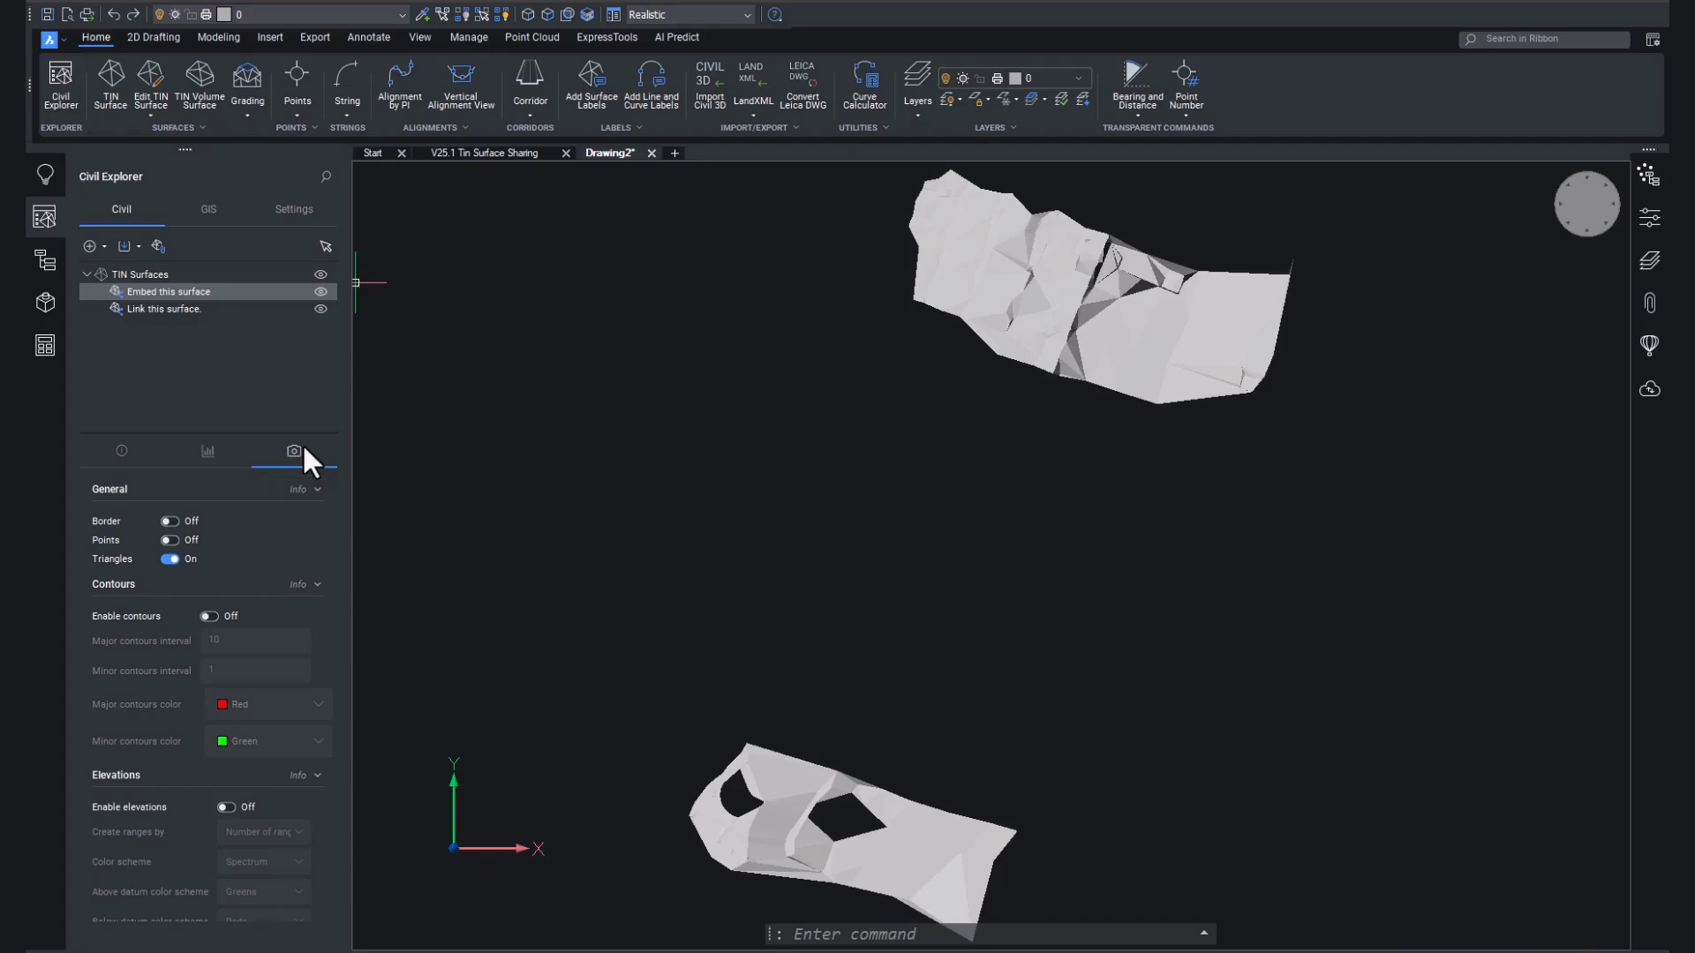
# Identify "Link this surface" by toggling its visibility off and on, and enable its contours
pyautogui.click(273, 308)
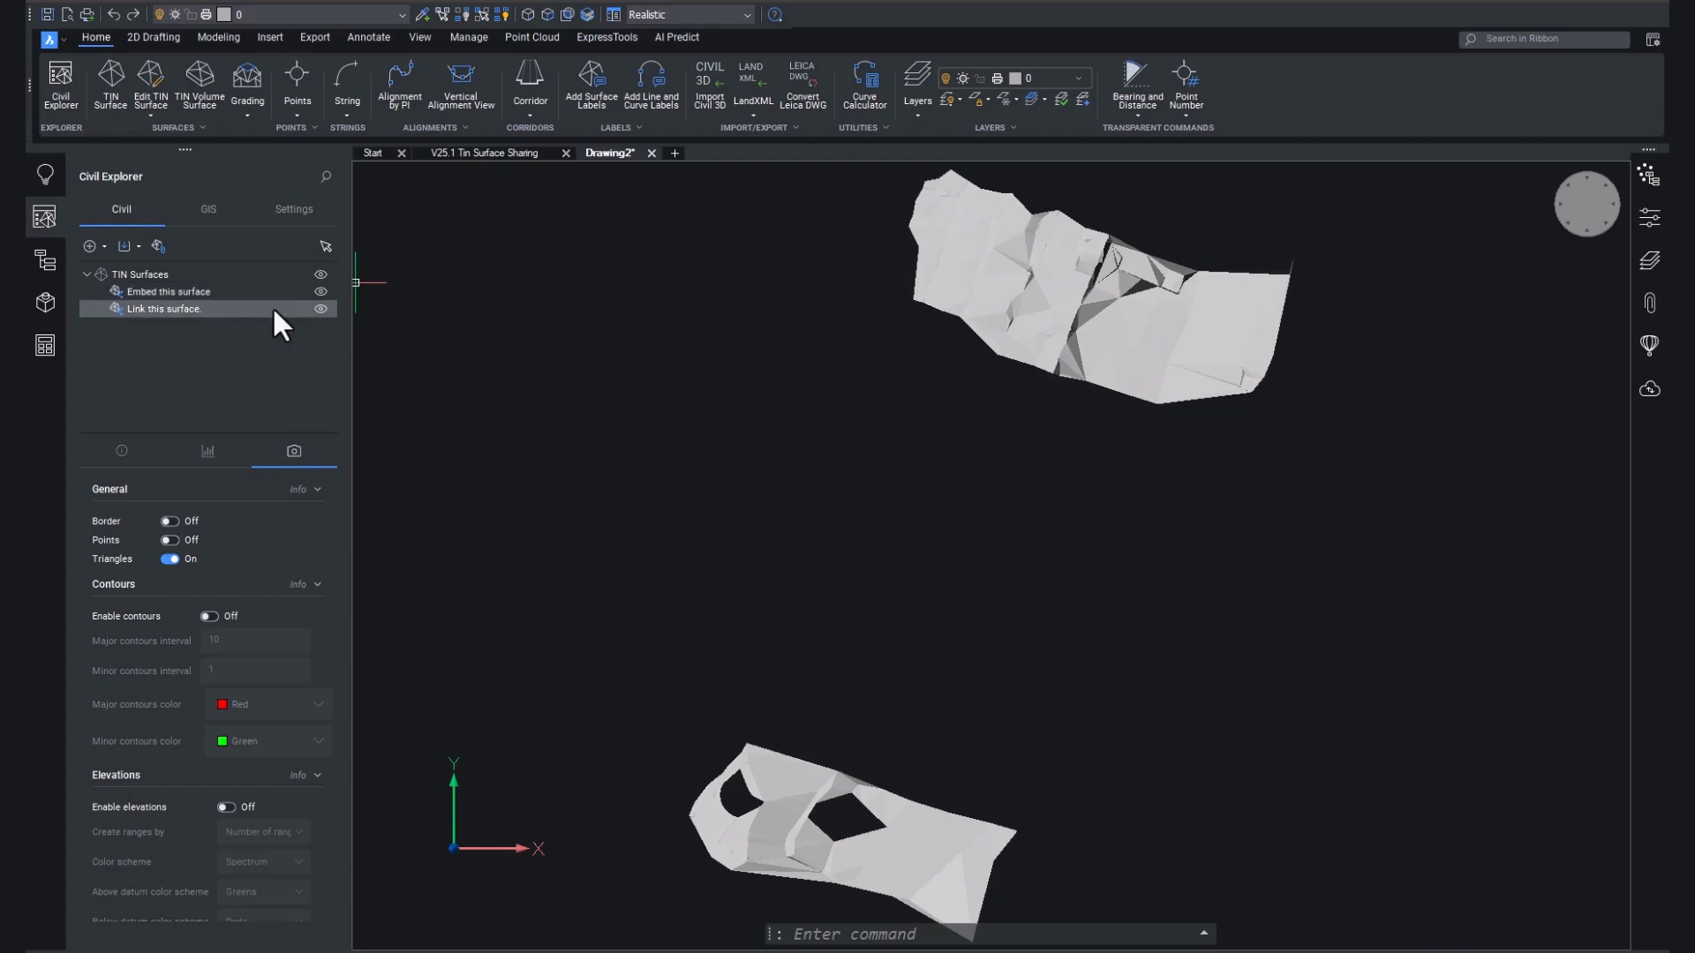
pyautogui.click(319, 308)
pyautogui.click(320, 308)
pyautogui.click(319, 308)
pyautogui.click(320, 308)
pyautogui.click(209, 615)
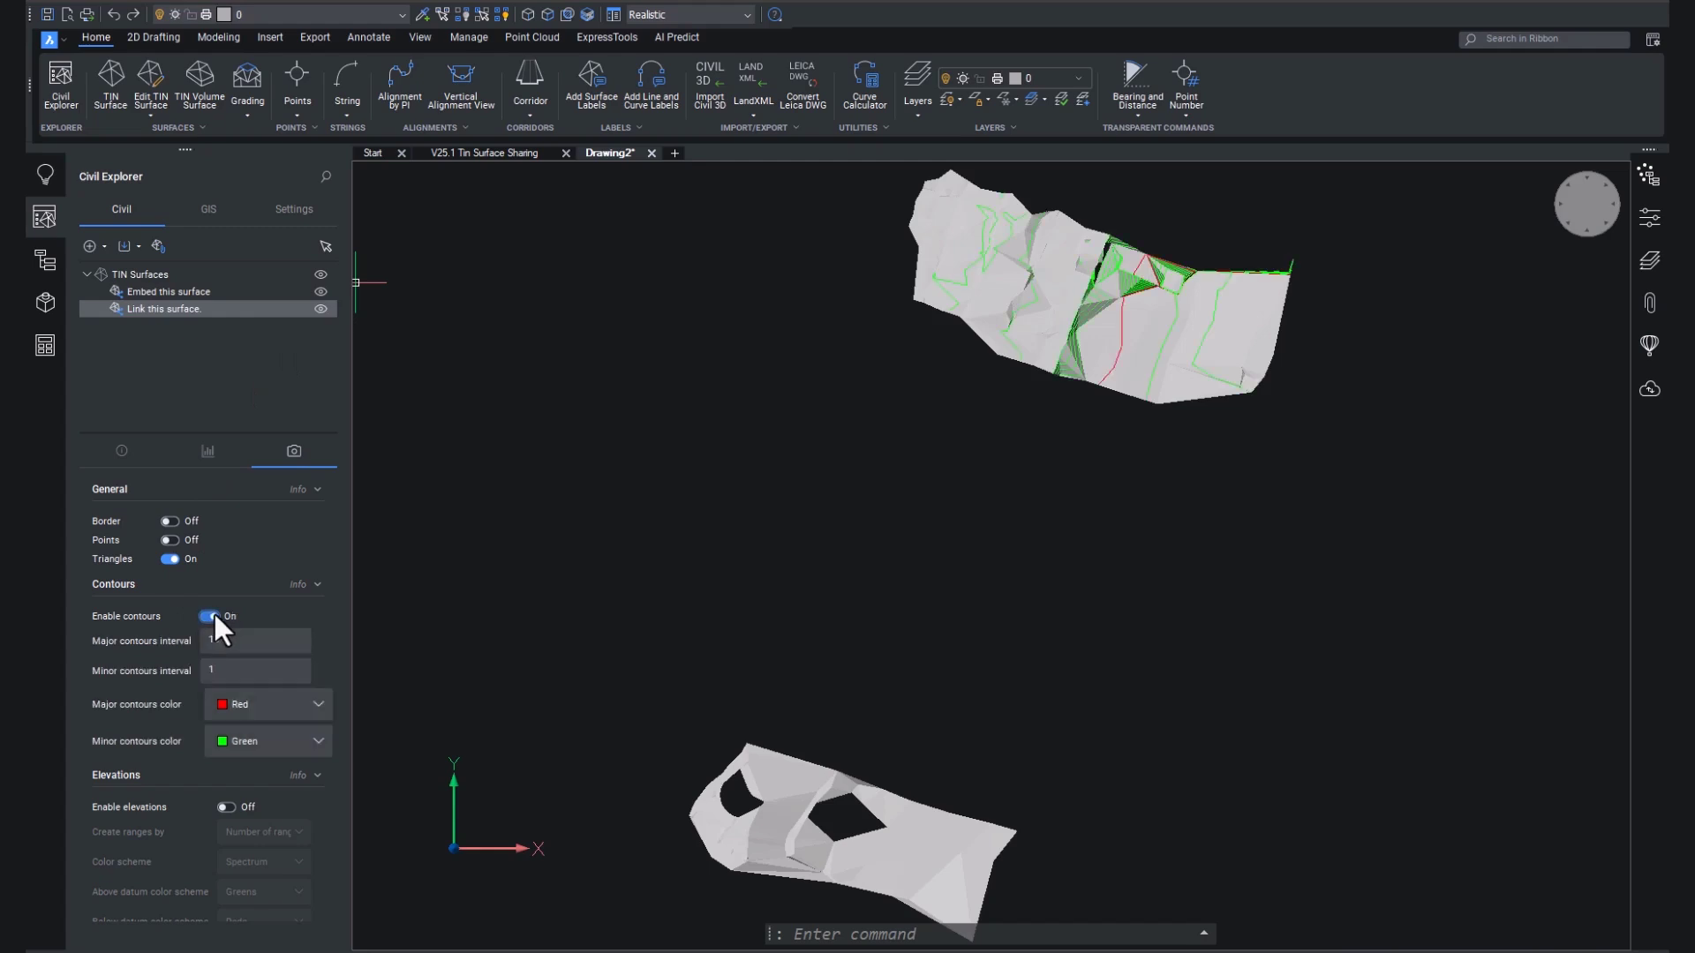
# Enable elevations on the linked surface displayed as Triangles, and turn off its general triangles display
pyautogui.click(227, 806)
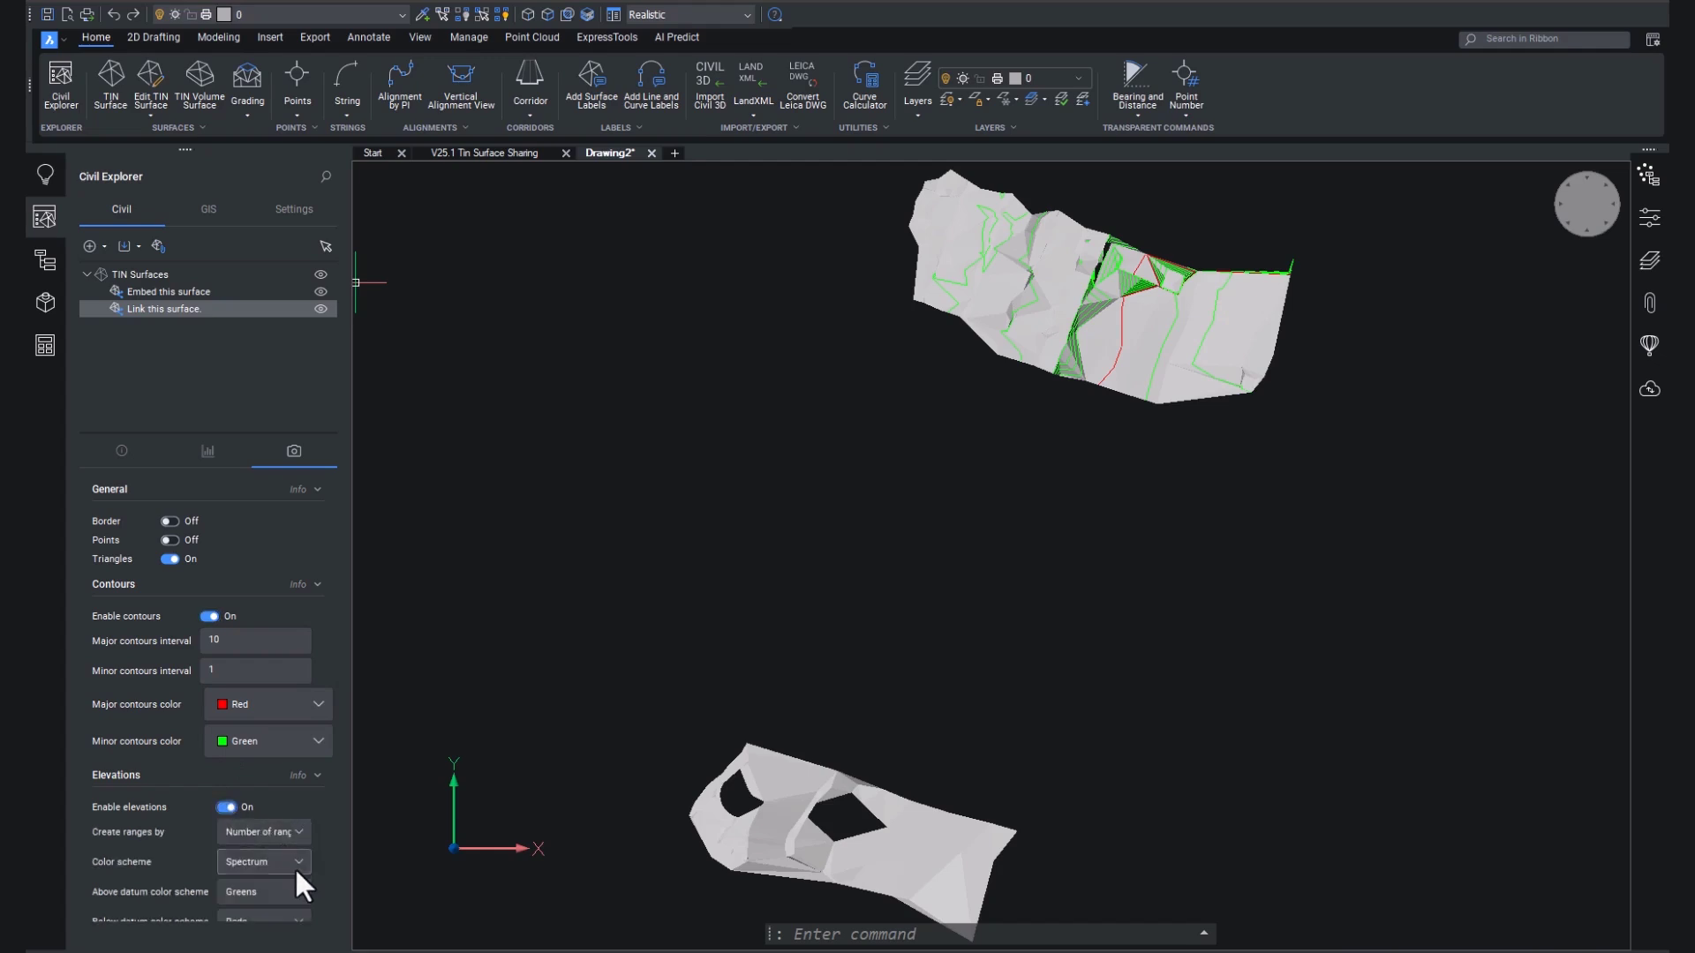
pyautogui.scroll(-5, 295, 861)
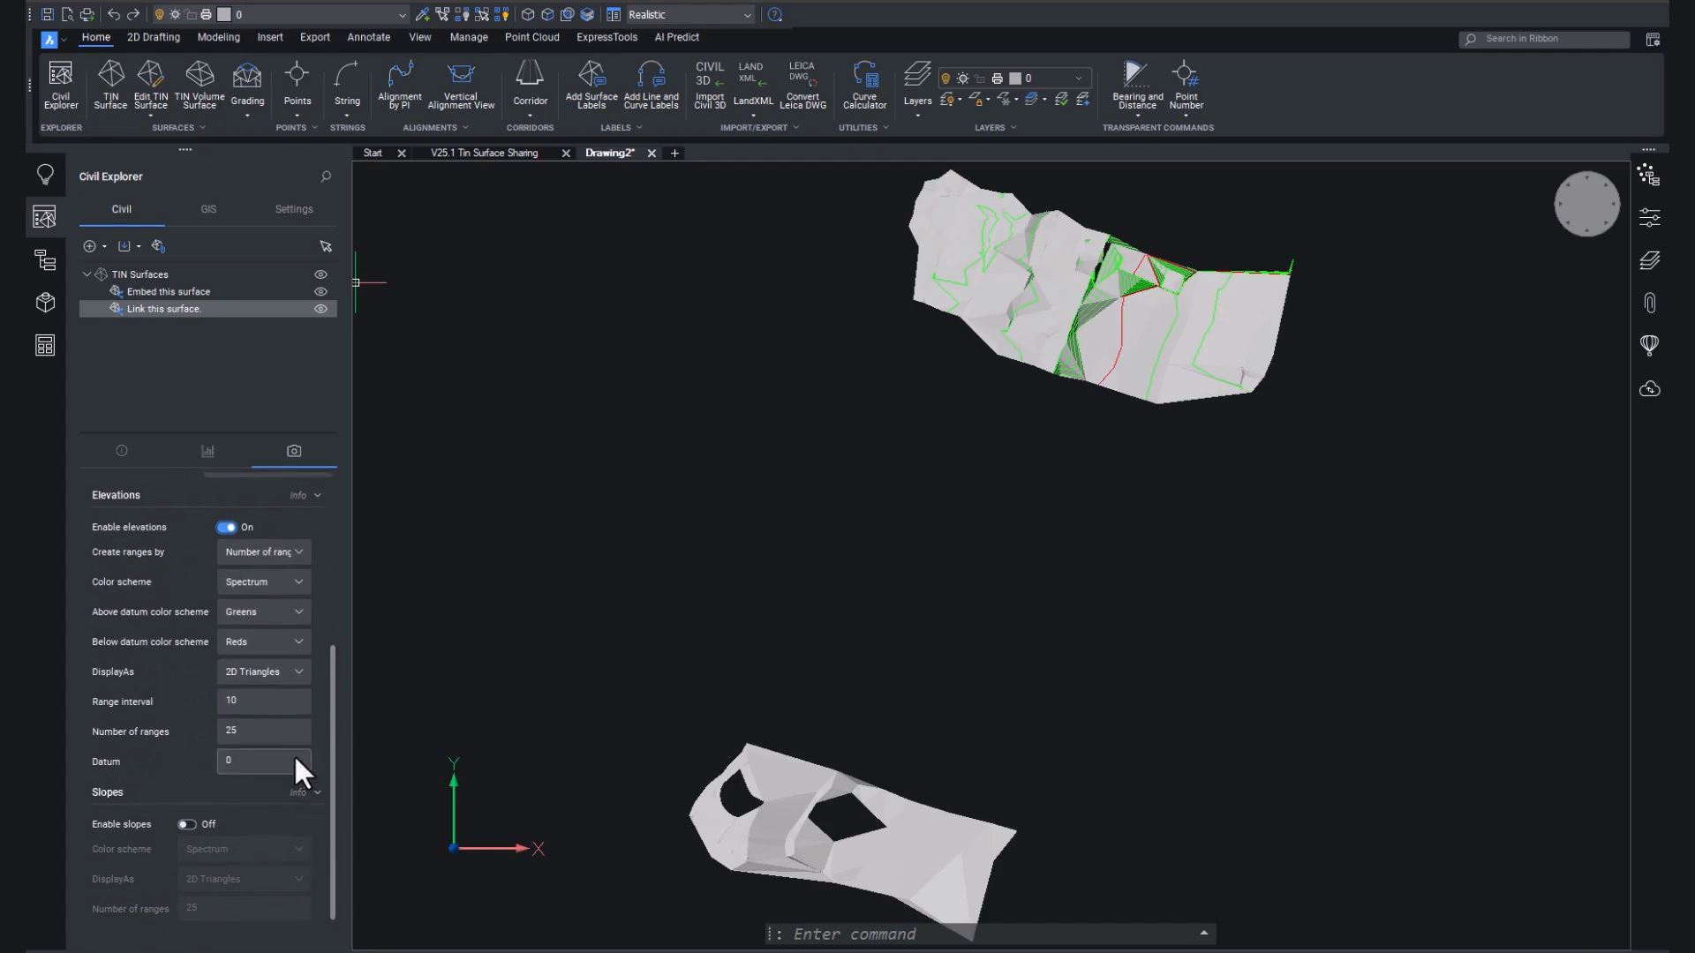
pyautogui.click(299, 669)
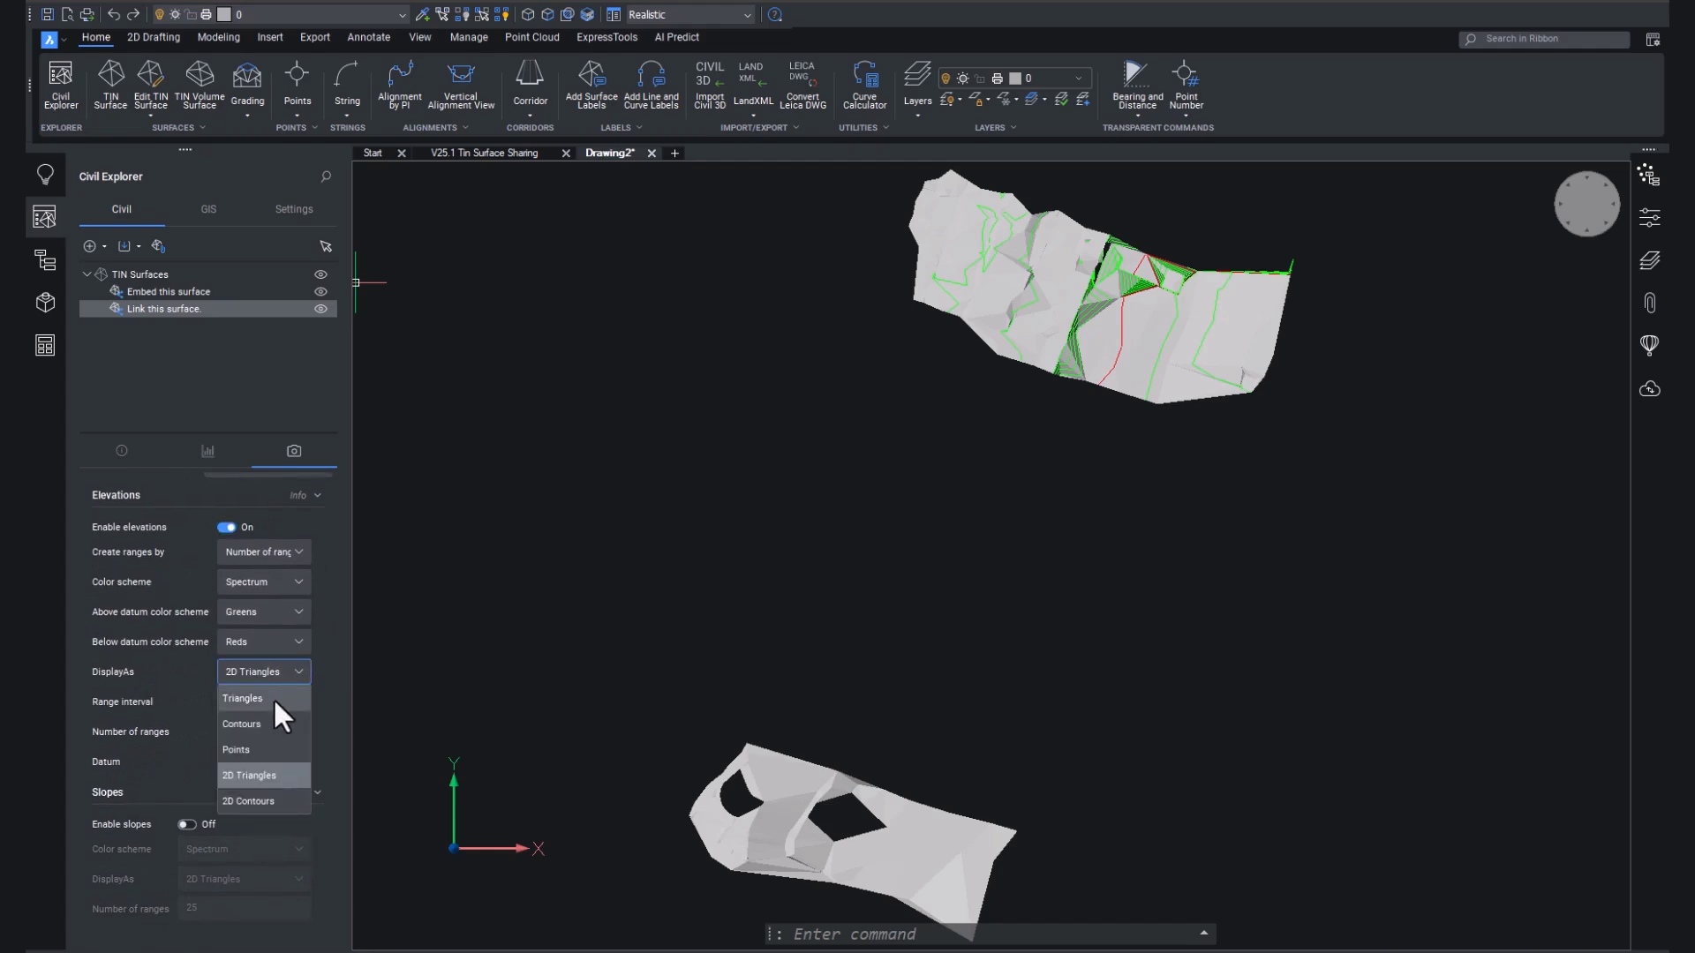
pyautogui.click(272, 697)
pyautogui.scroll(5, 267, 602)
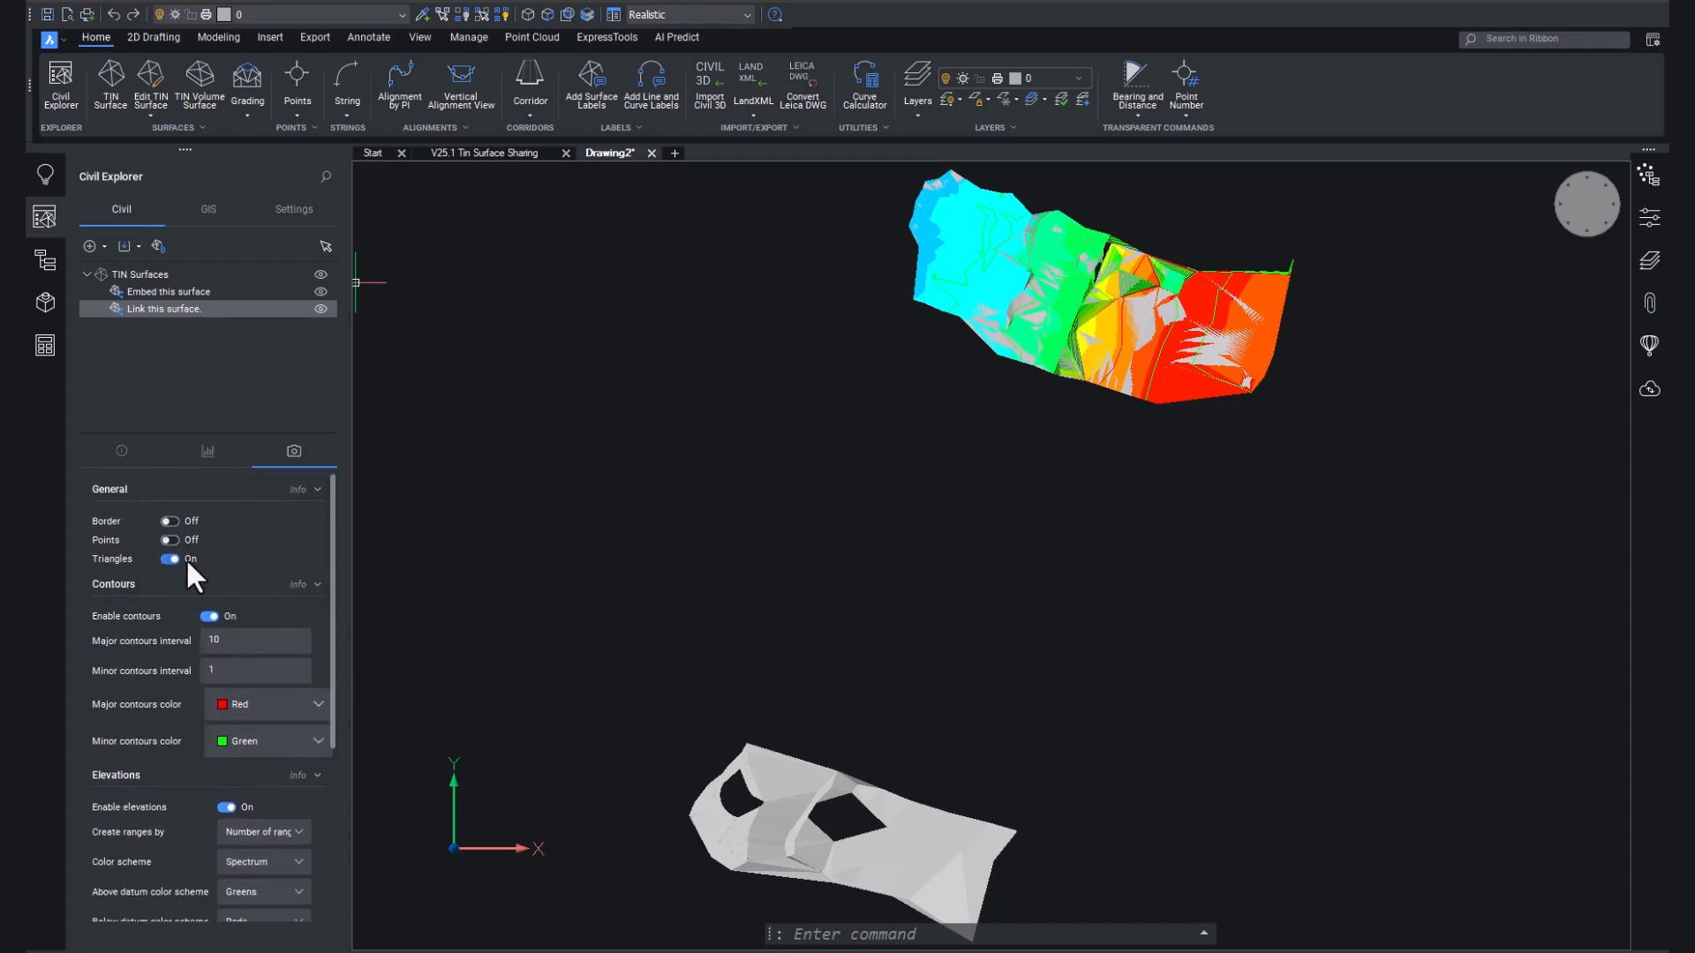
pyautogui.click(168, 558)
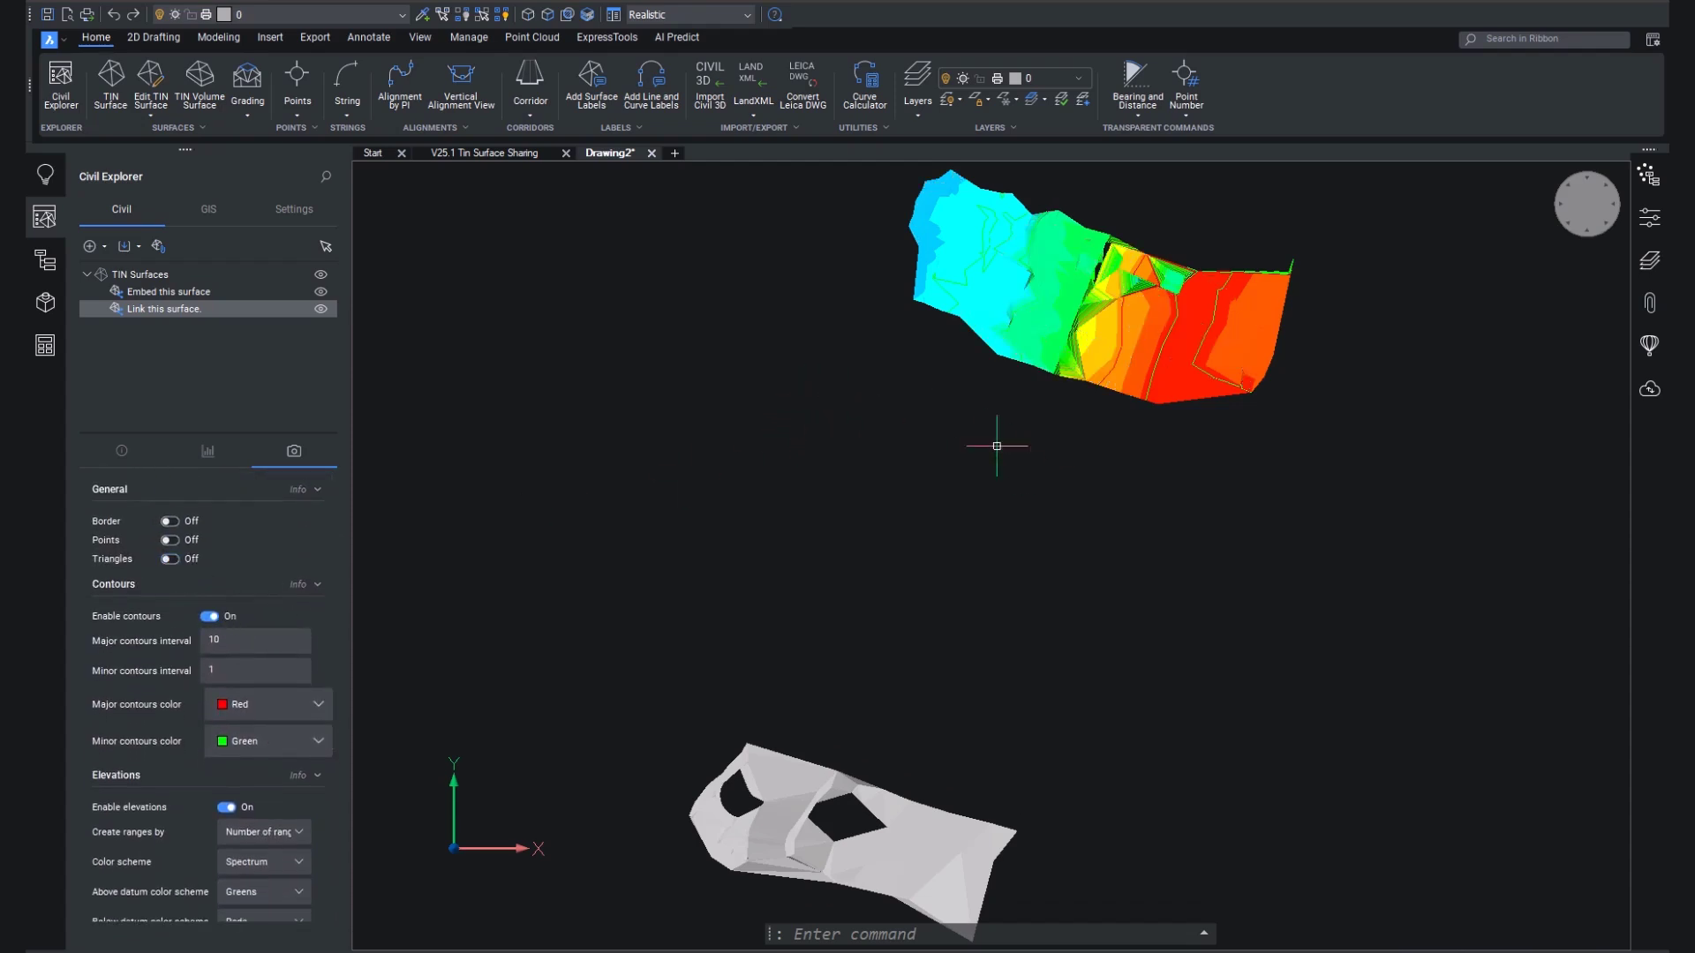
# Examine the linked surface's elevation colours and contours up close from an oblique 3D view
pyautogui.scroll(5, 1028, 332)
pyautogui.keyDown('shift'); pyautogui.moveTo(1029, 333); pyautogui.dragTo(1037, 501, button='middle'); pyautogui.keyUp('shift')
pyautogui.scroll(2, 1037, 502)
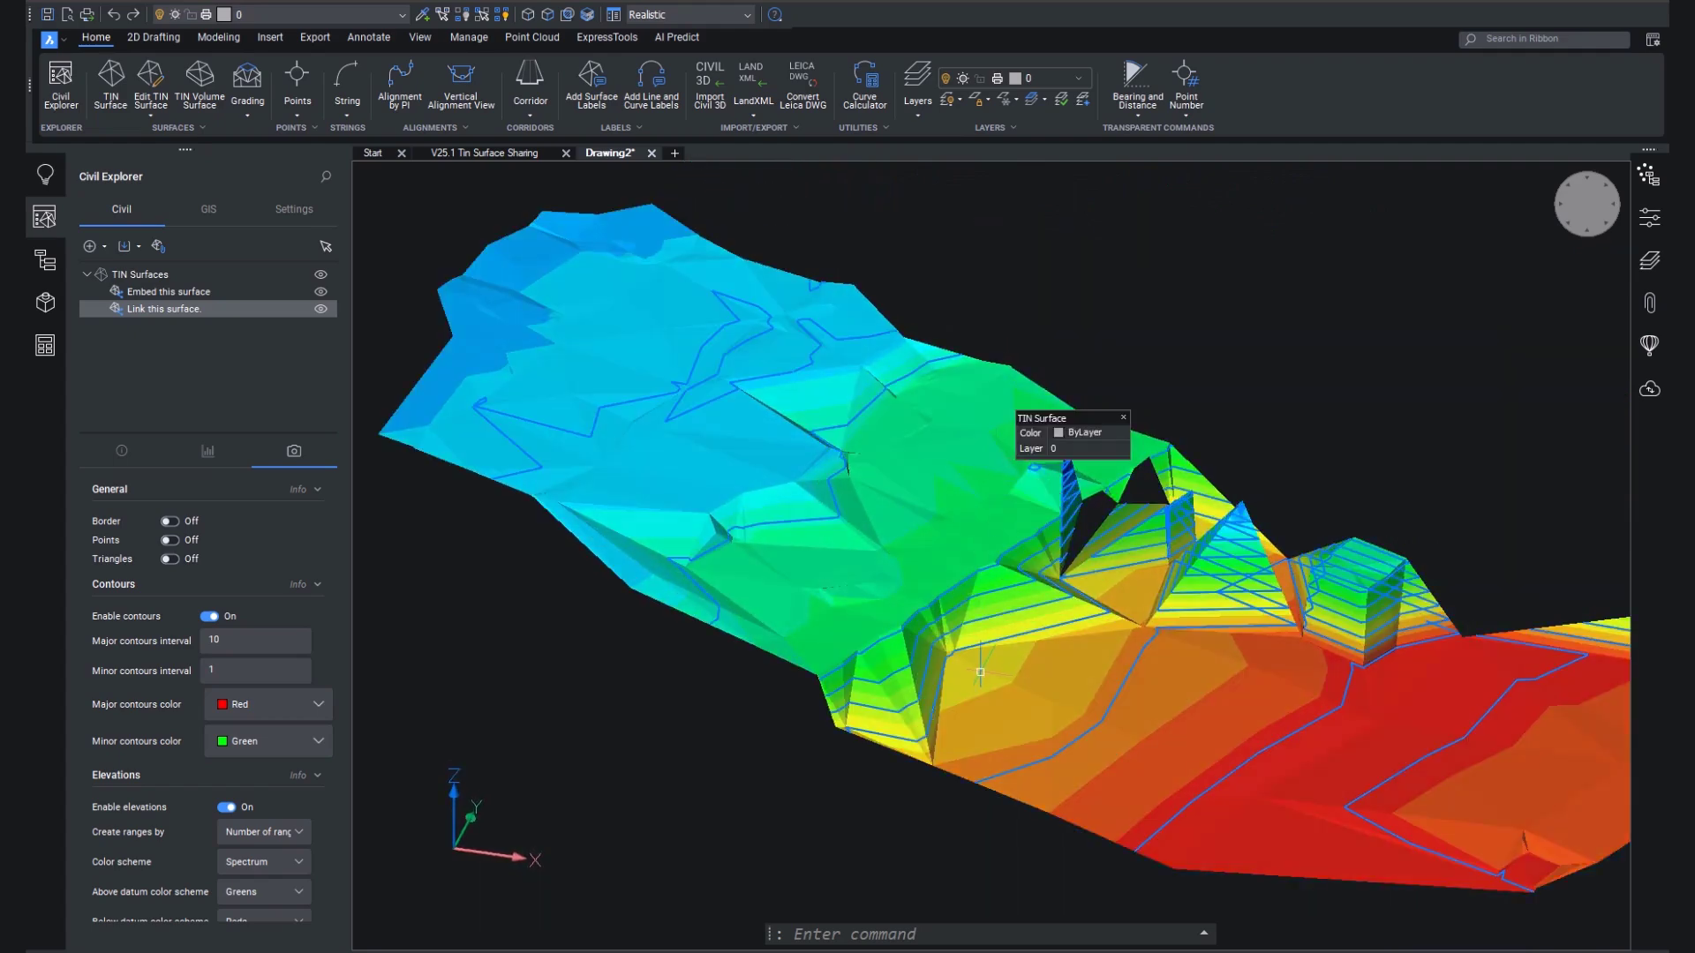
pyautogui.keyDown('shift'); pyautogui.moveTo(979, 672); pyautogui.dragTo(1119, 703, button='middle'); pyautogui.keyUp('shift')
pyautogui.scroll(3, 1335, 565)
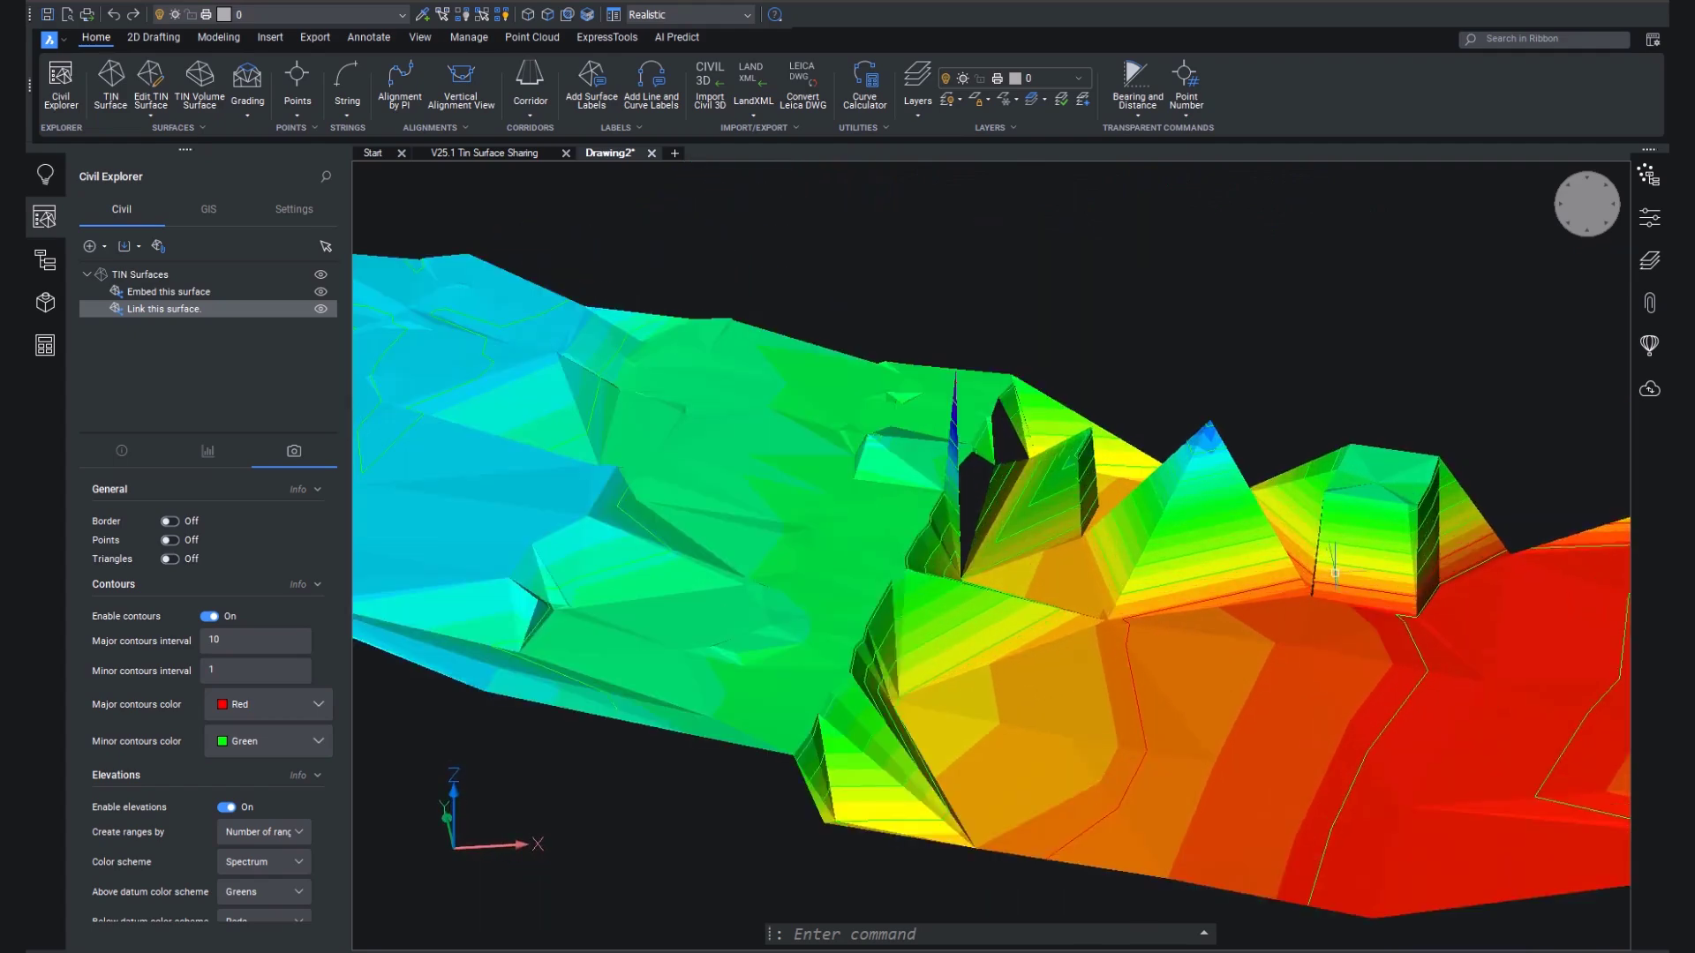
pyautogui.scroll(2, 1335, 569)
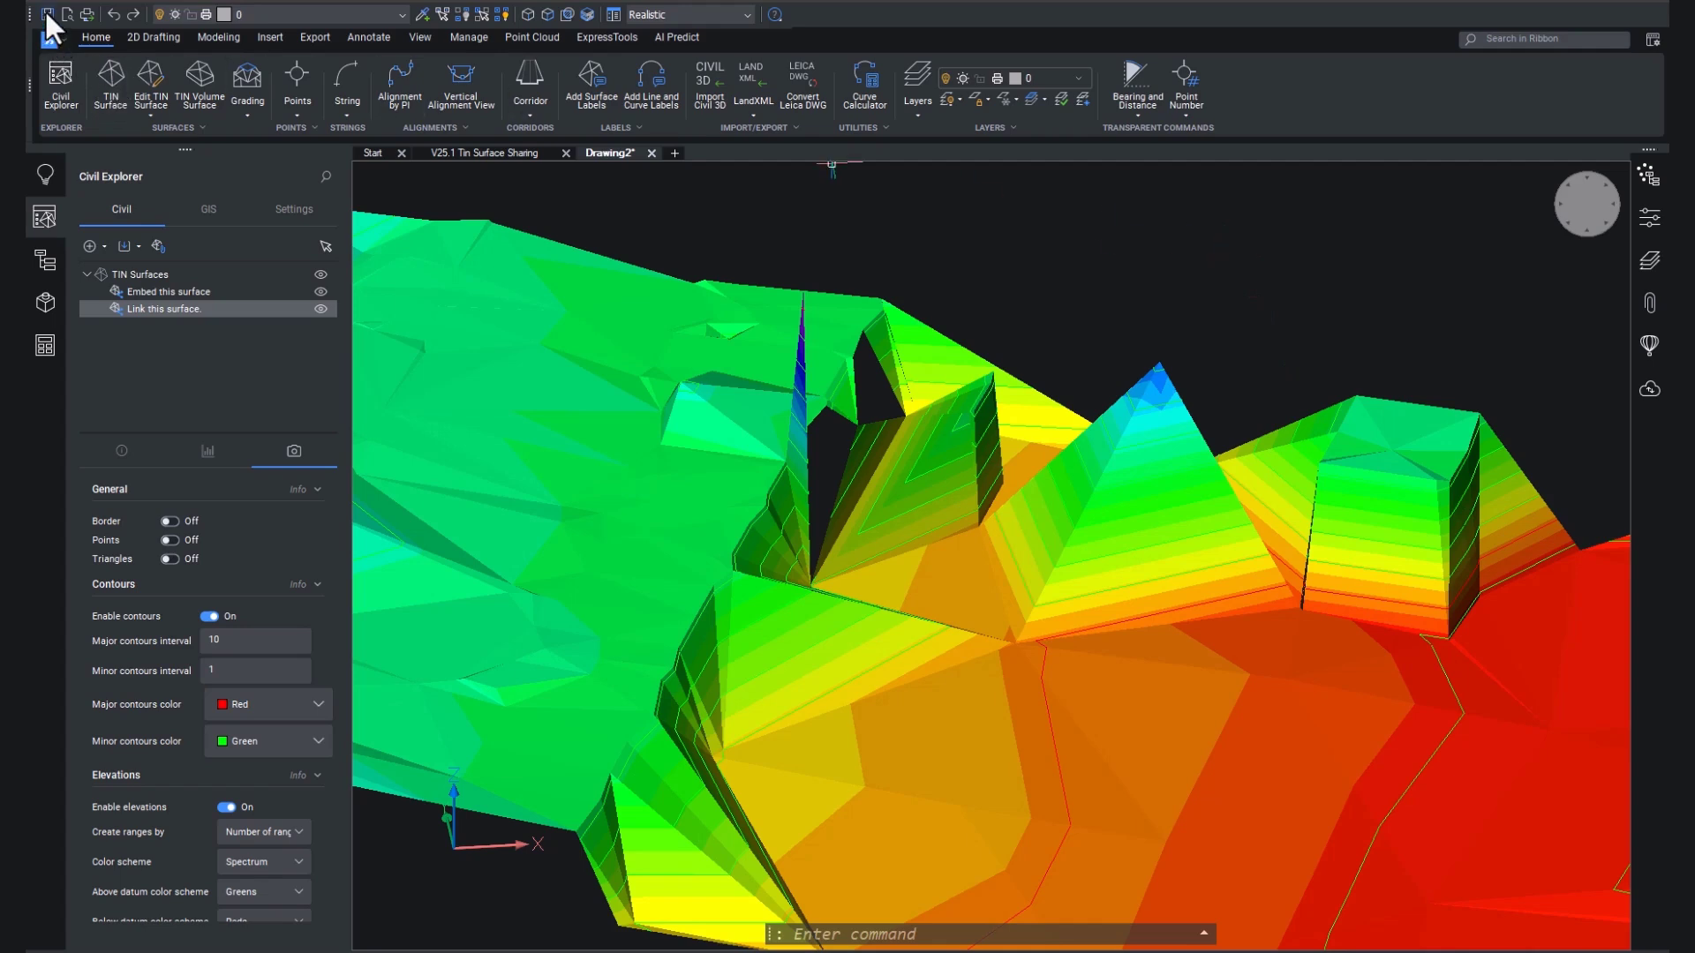
# Review the contour and elevation display settings of the linked surface, down to the datum and slope options
pyautogui.scroll(-4, 300, 671)
pyautogui.scroll(5, 151, 708)
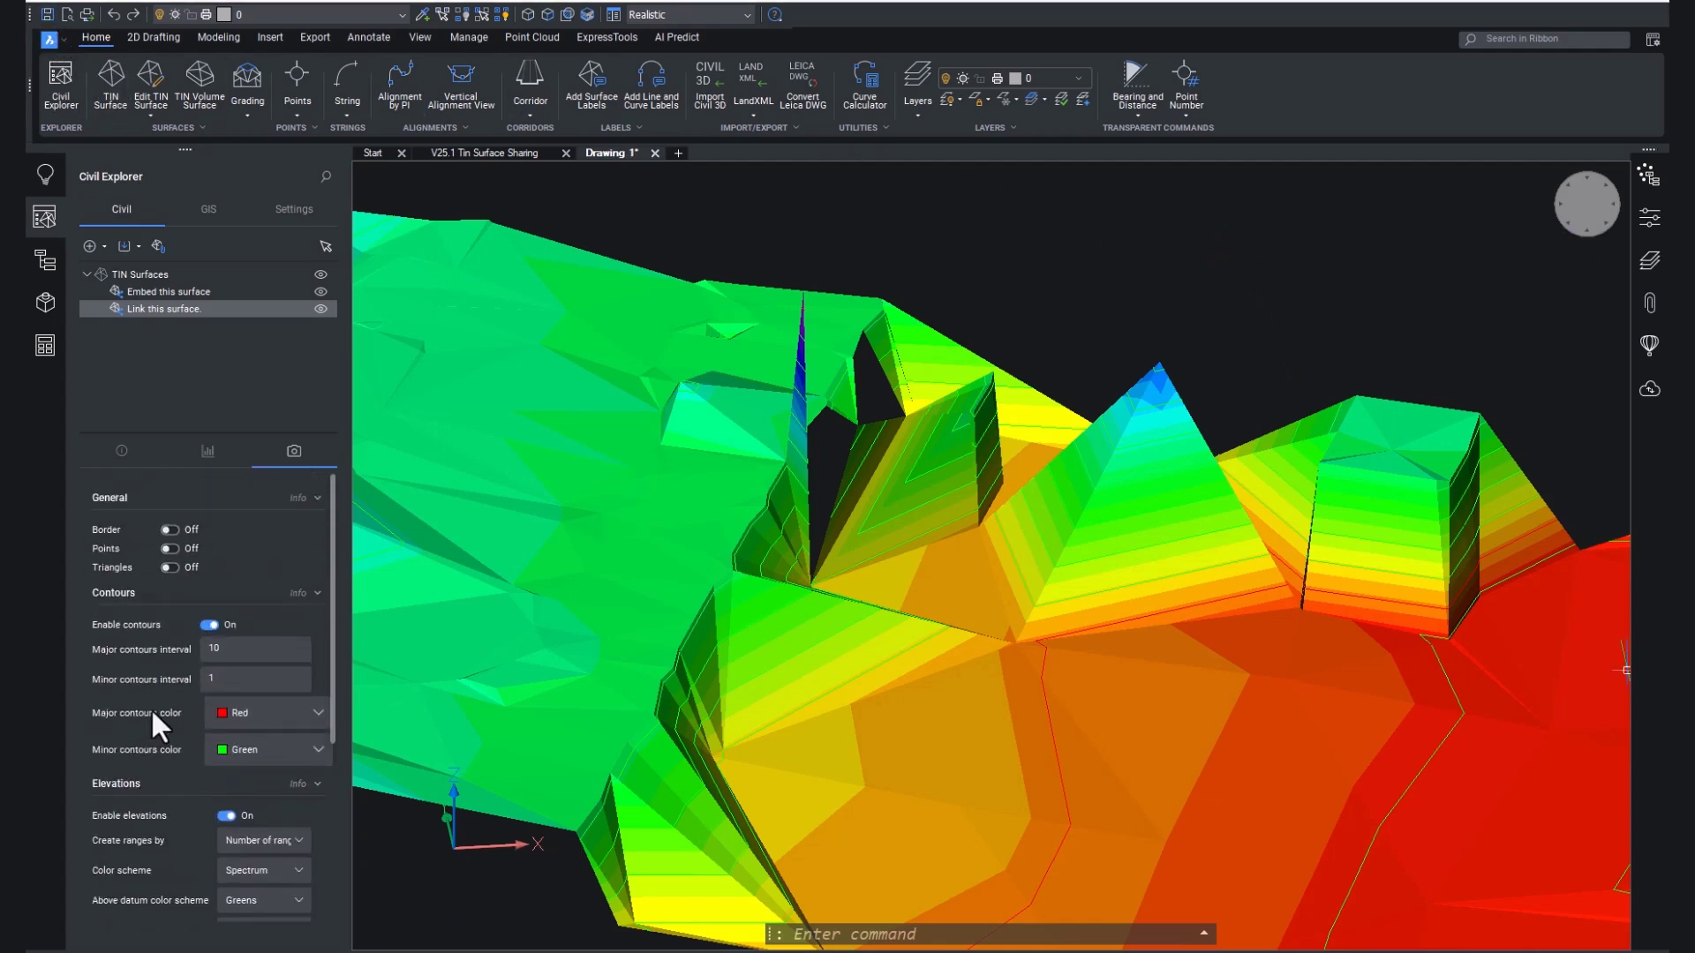
pyautogui.scroll(-1, 151, 708)
pyautogui.scroll(-4, 150, 595)
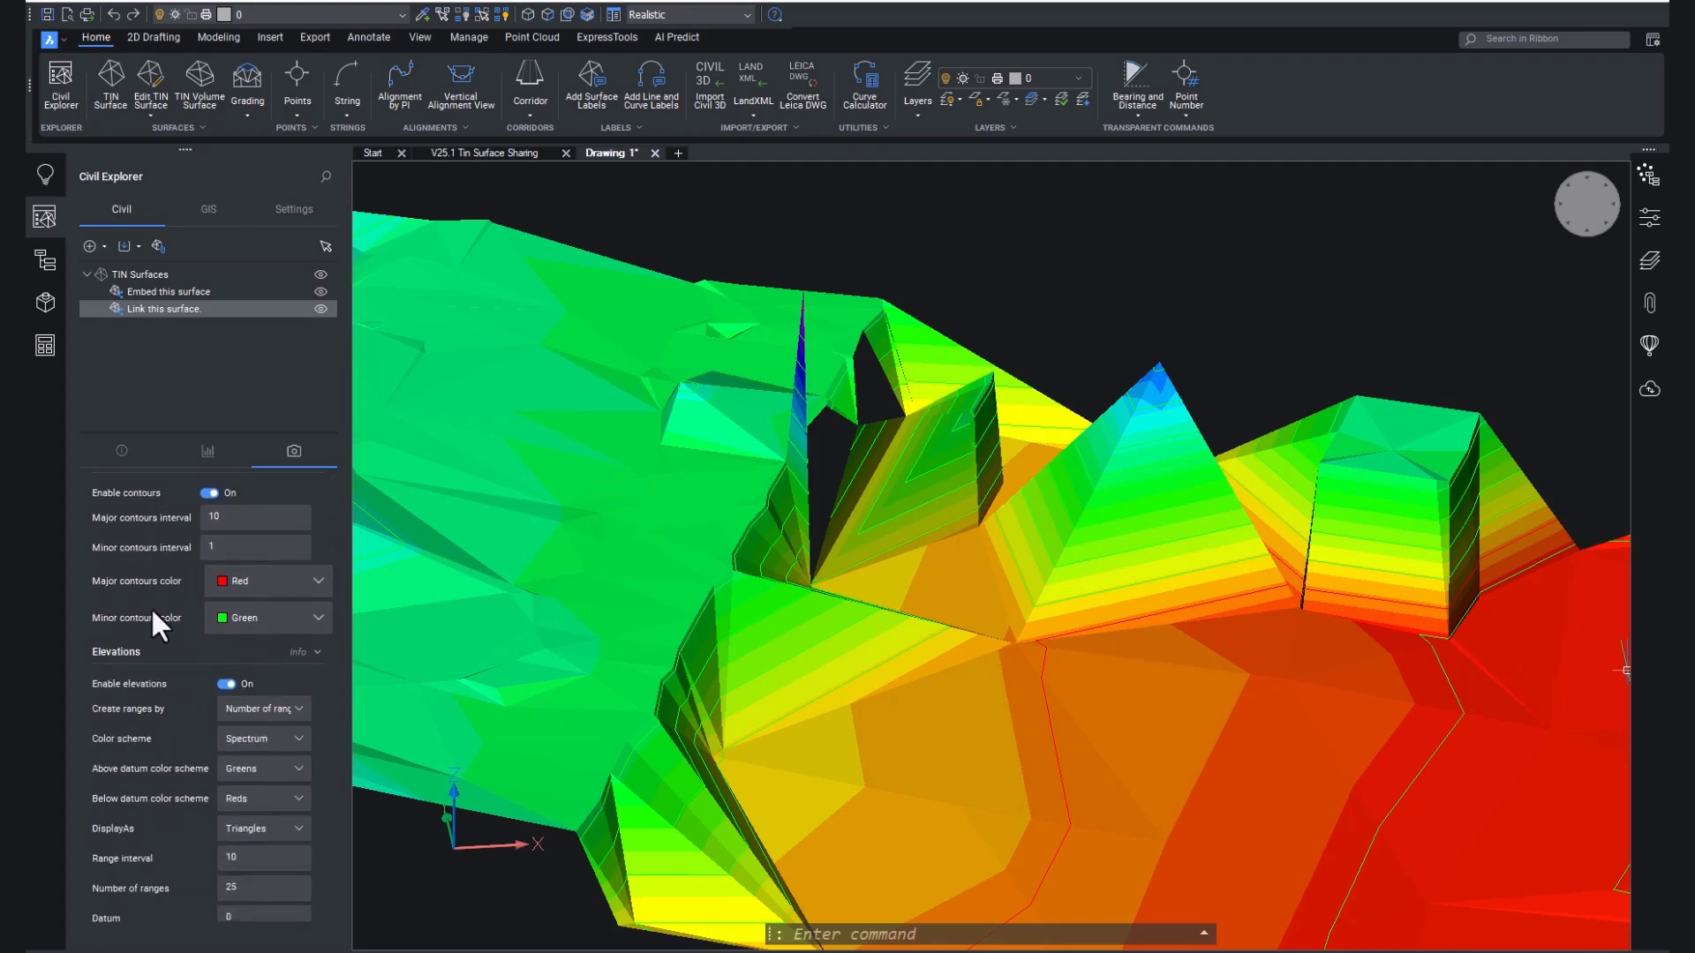
pyautogui.scroll(-2, 151, 606)
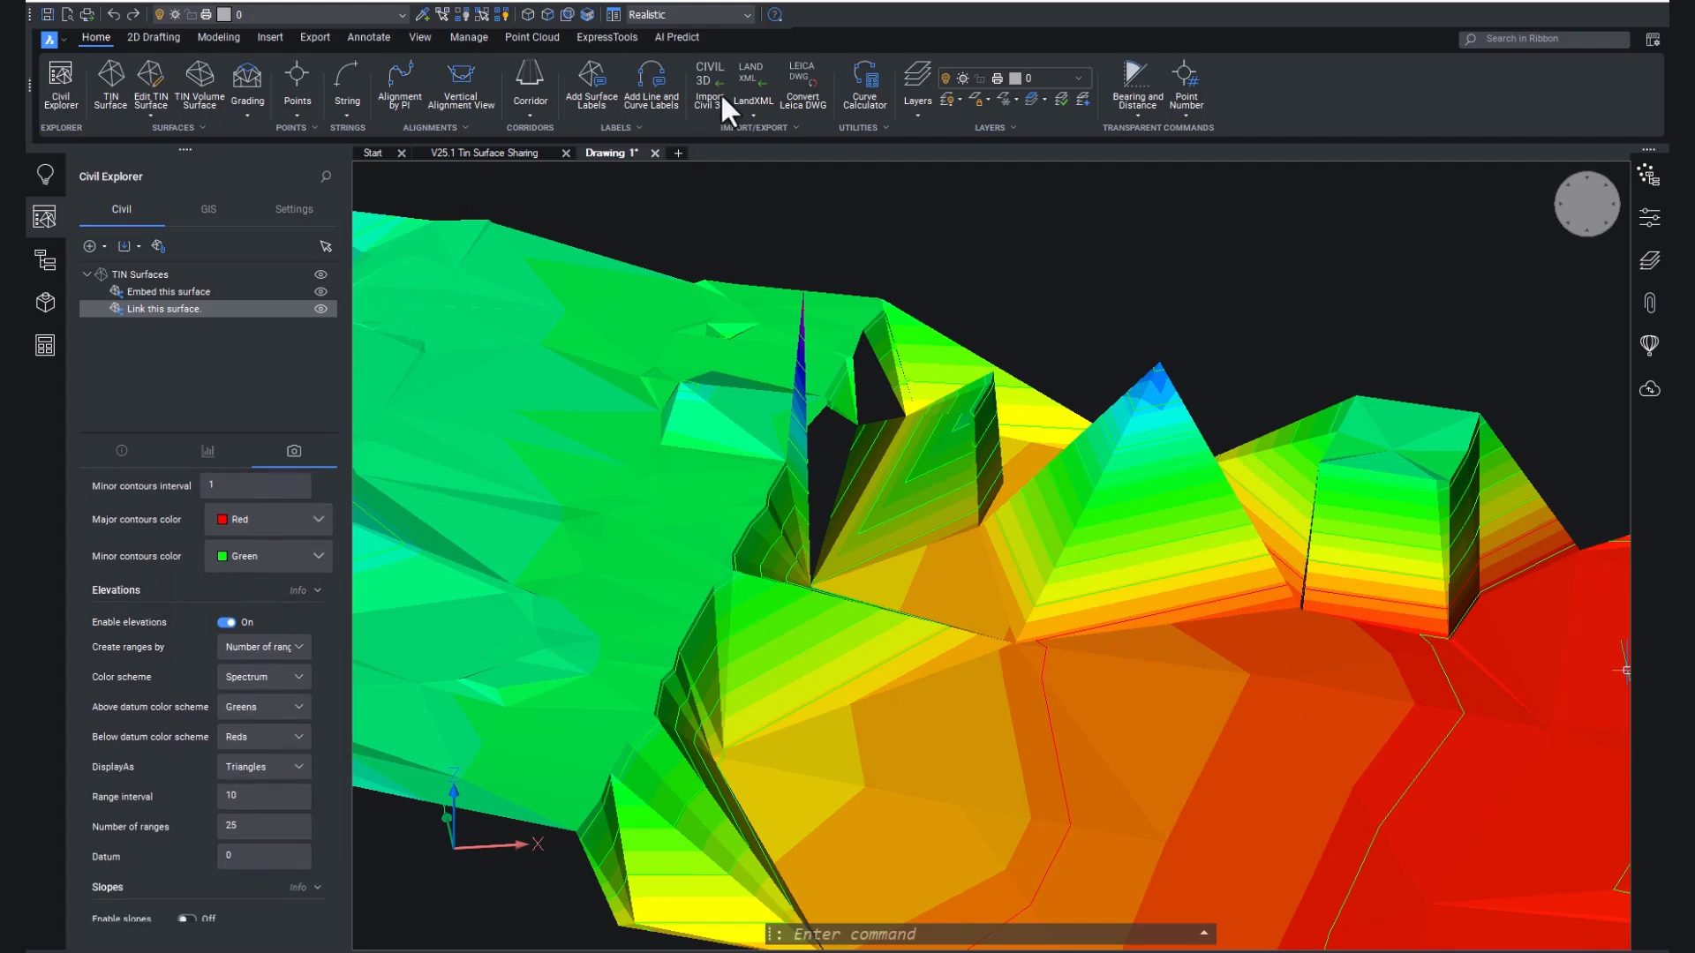
# Add contour labels to the linked surface, using the Default major and minor styles, along a line crossing the contours of the low flat area
pyautogui.click(602, 93)
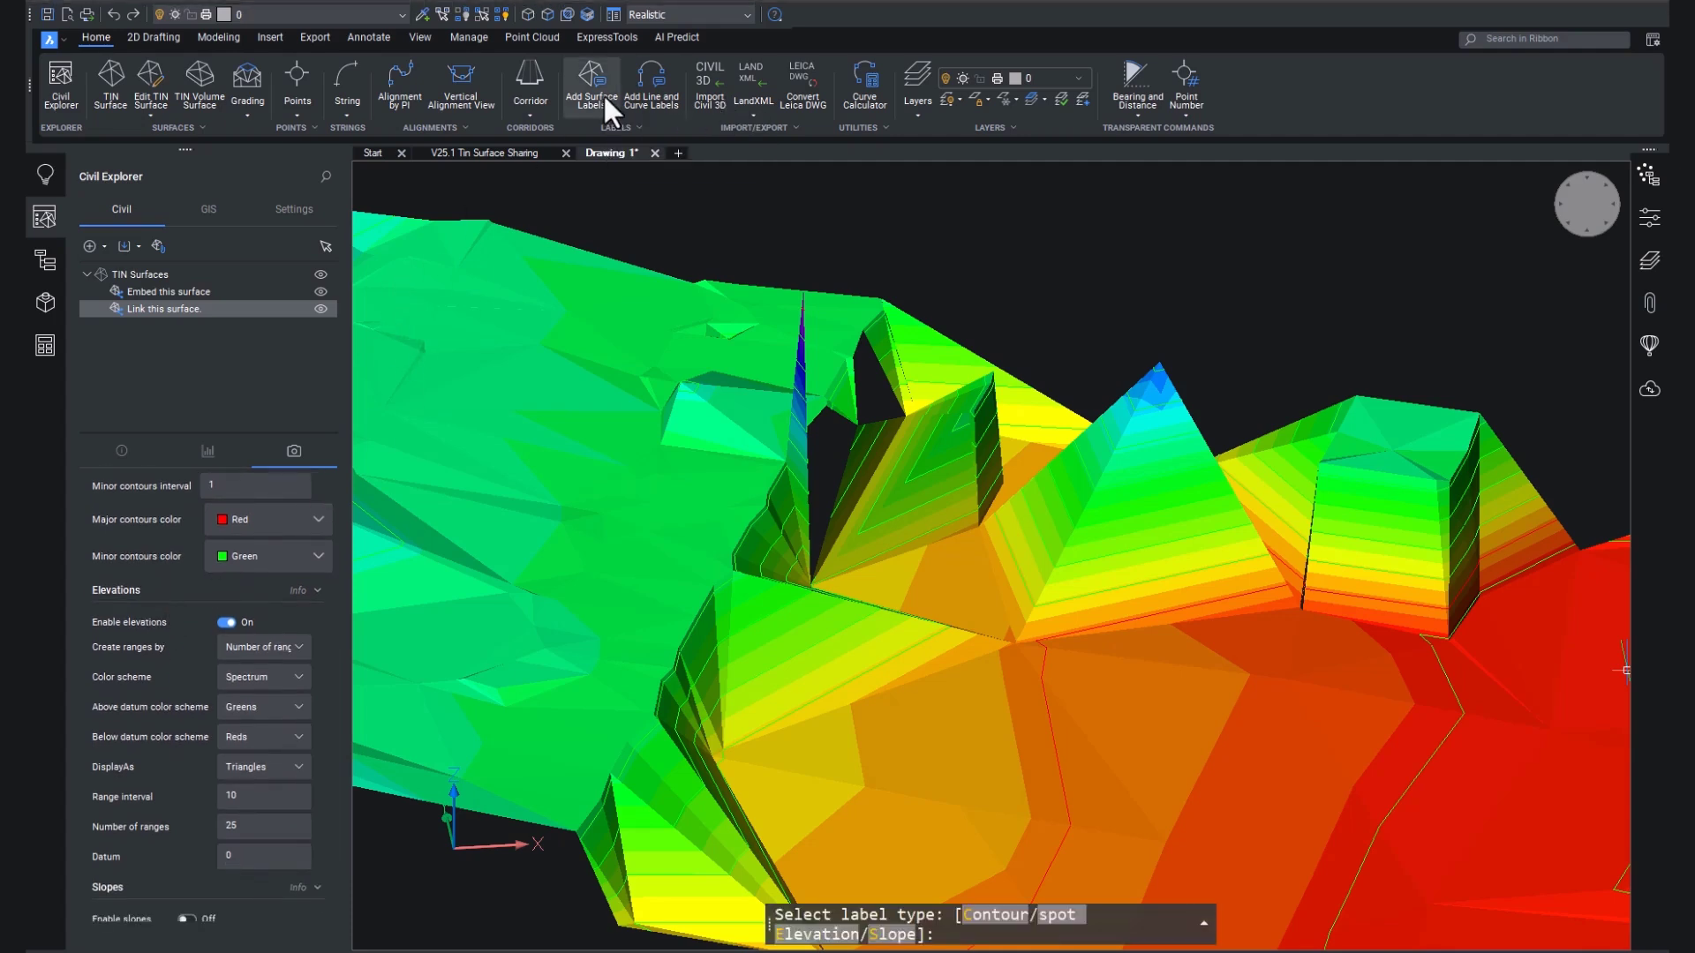
pyautogui.click(987, 918)
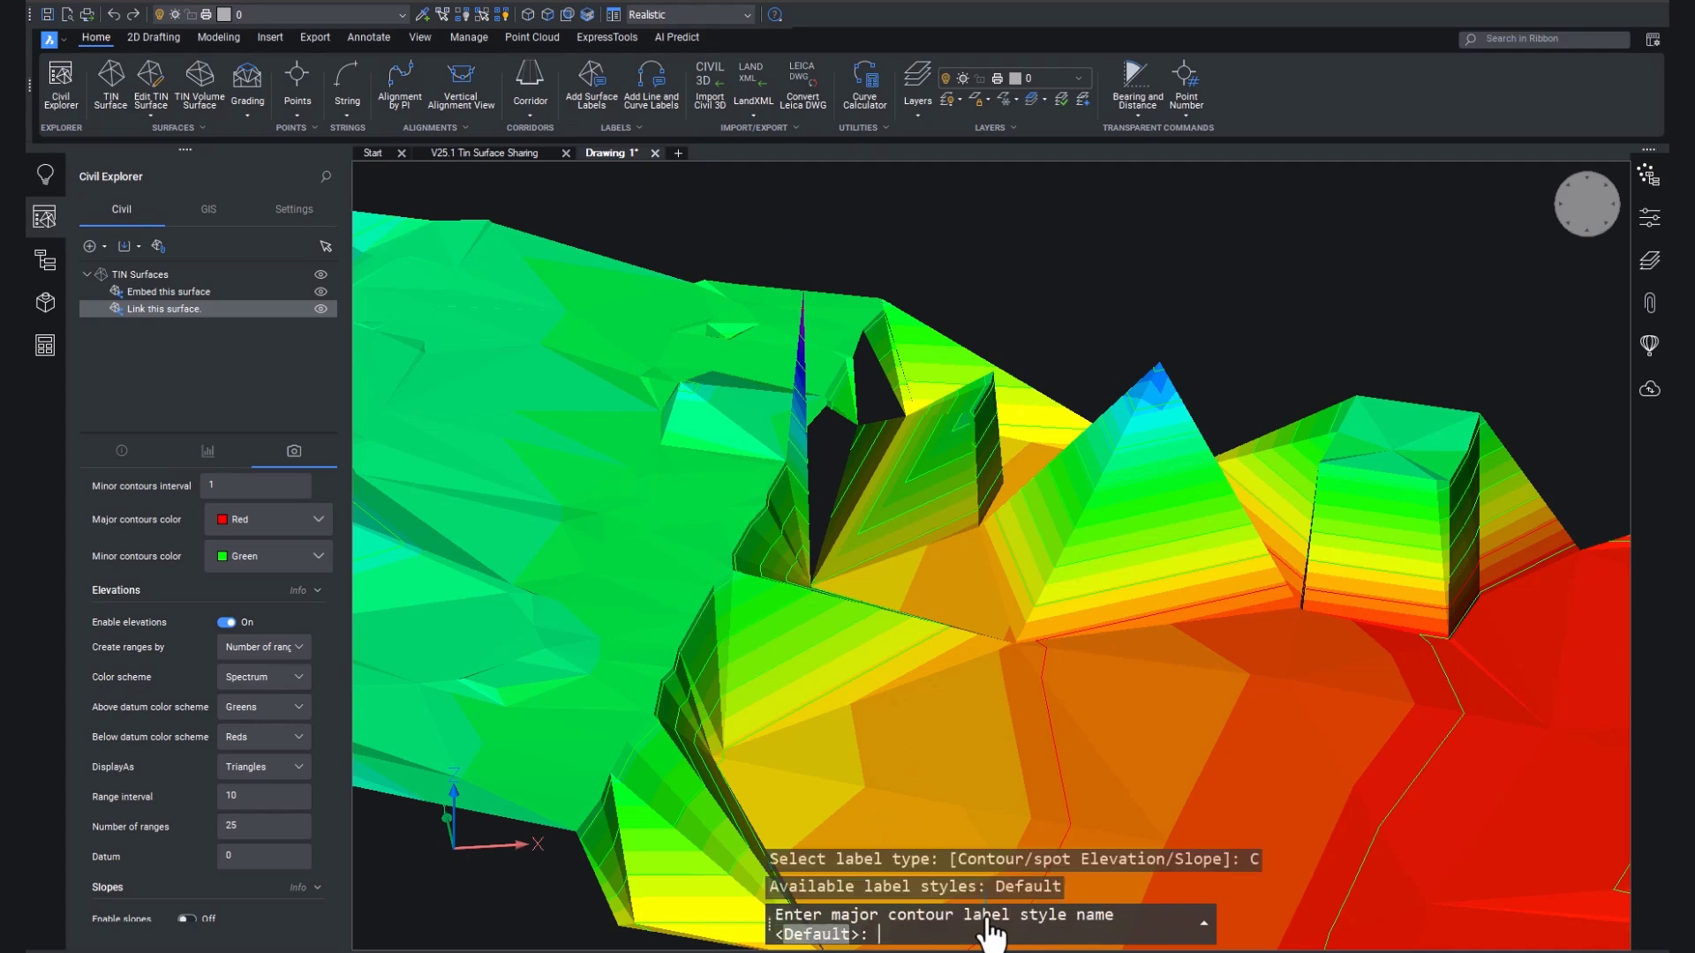
pyautogui.click(852, 935)
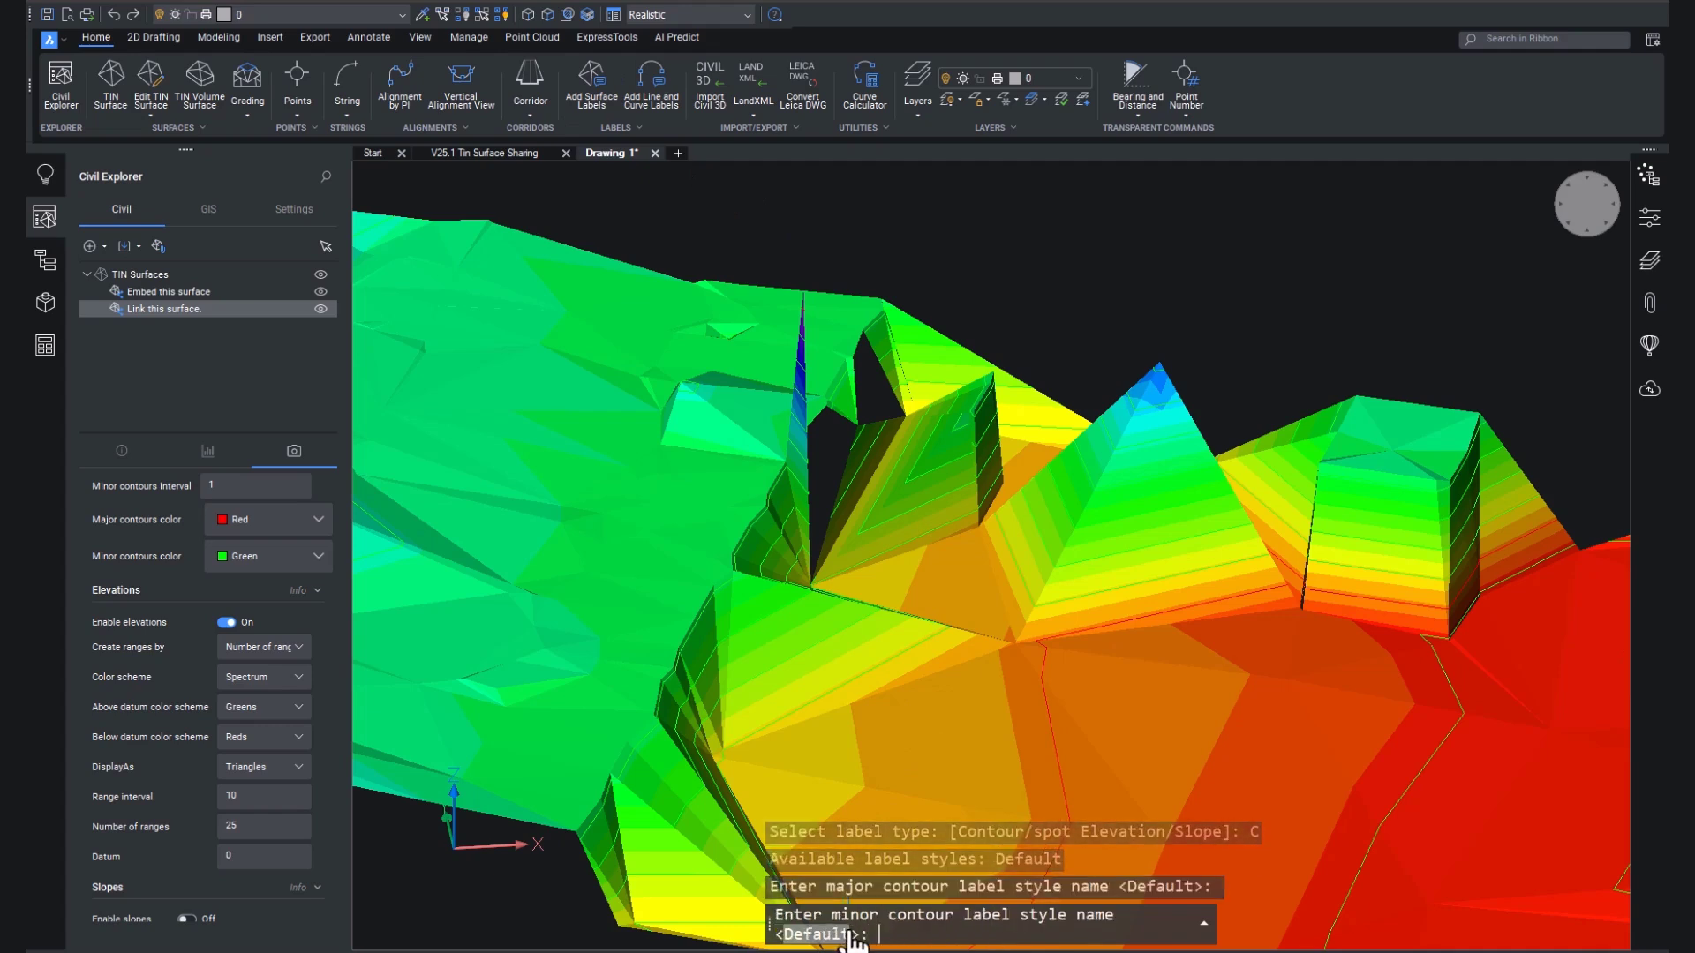
pyautogui.click(852, 936)
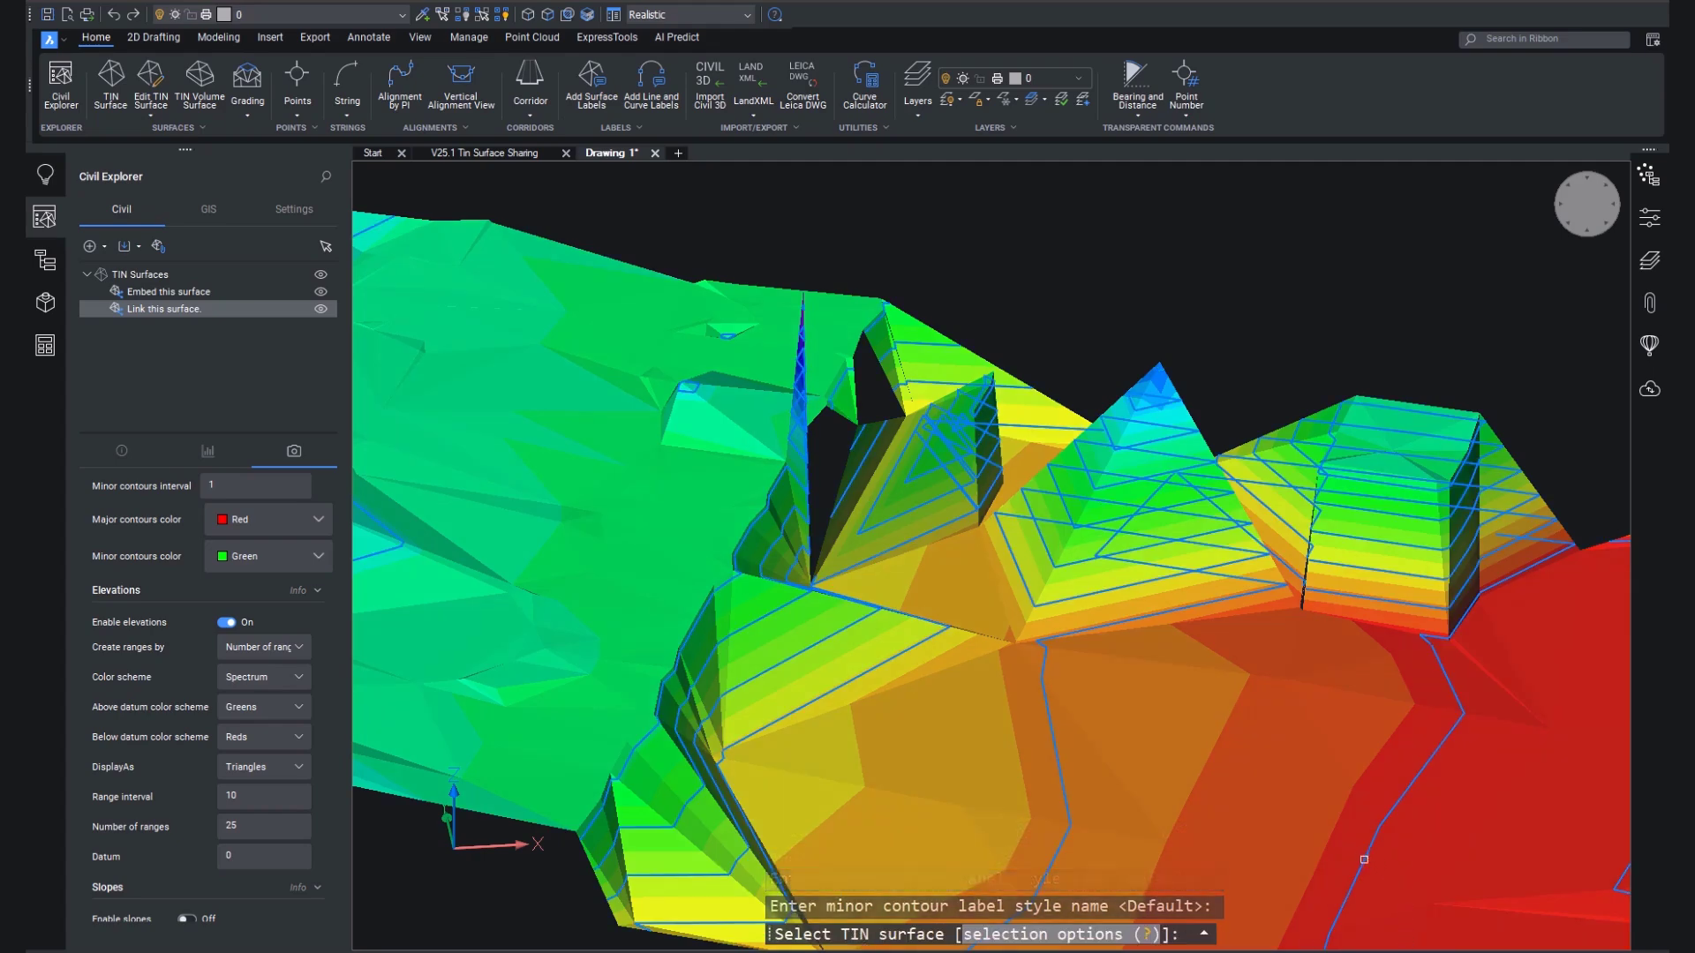
pyautogui.click(1374, 864)
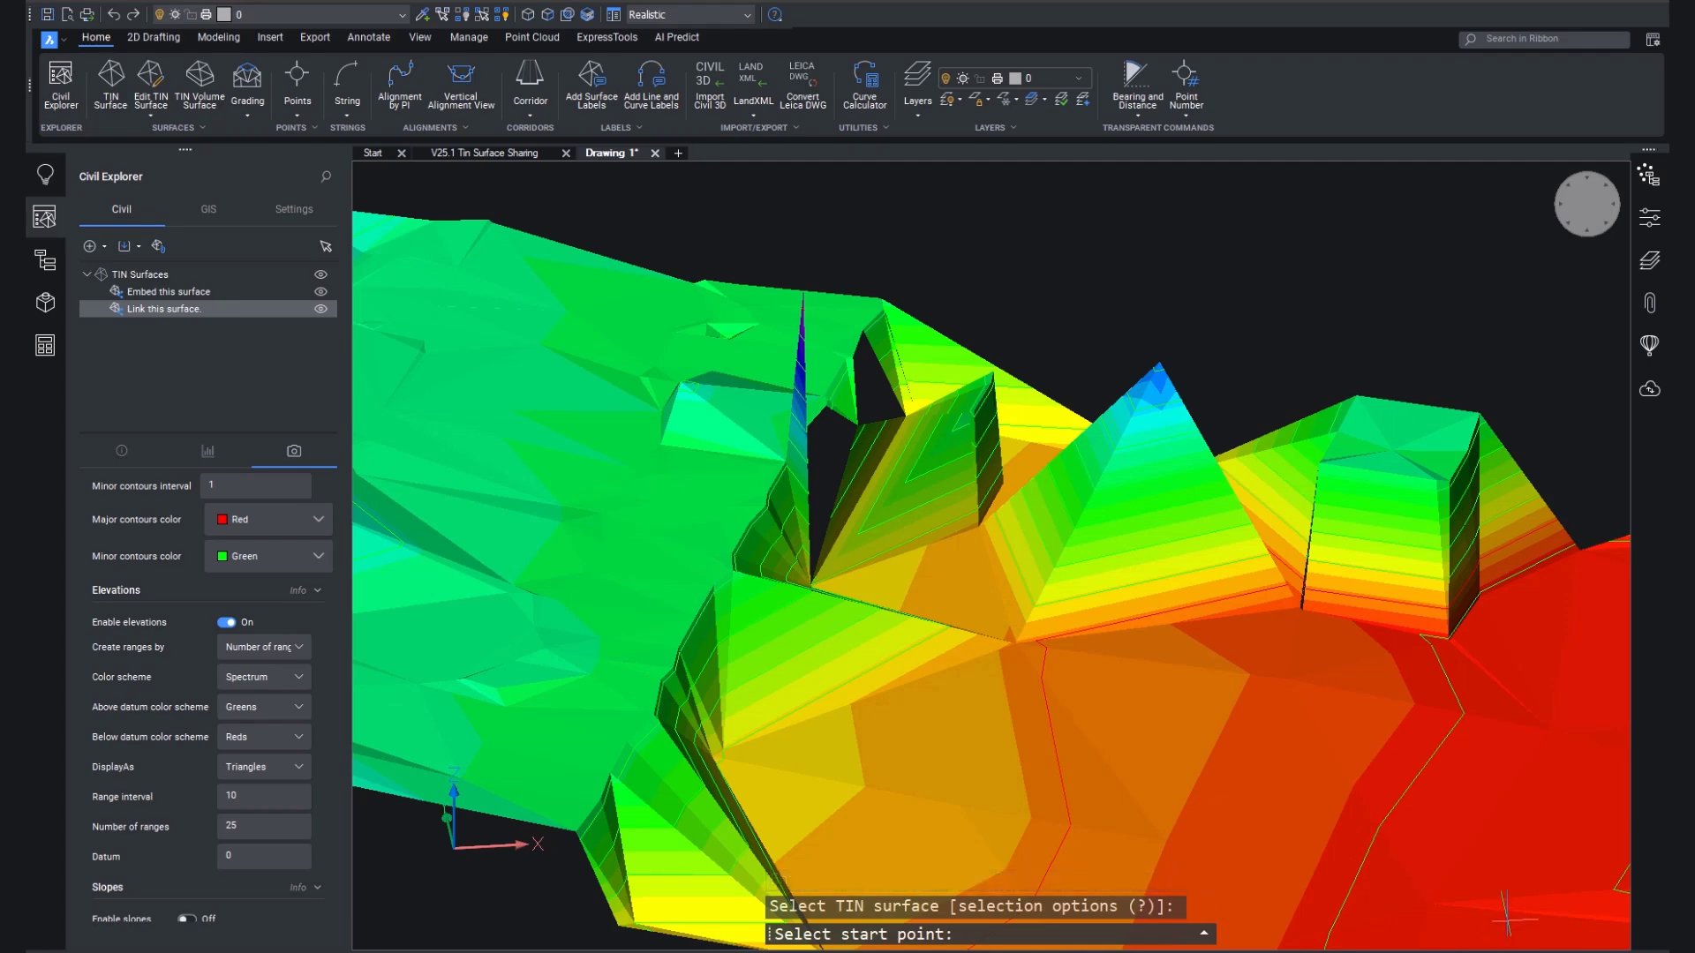
pyautogui.click(790, 819)
pyautogui.click(1499, 933)
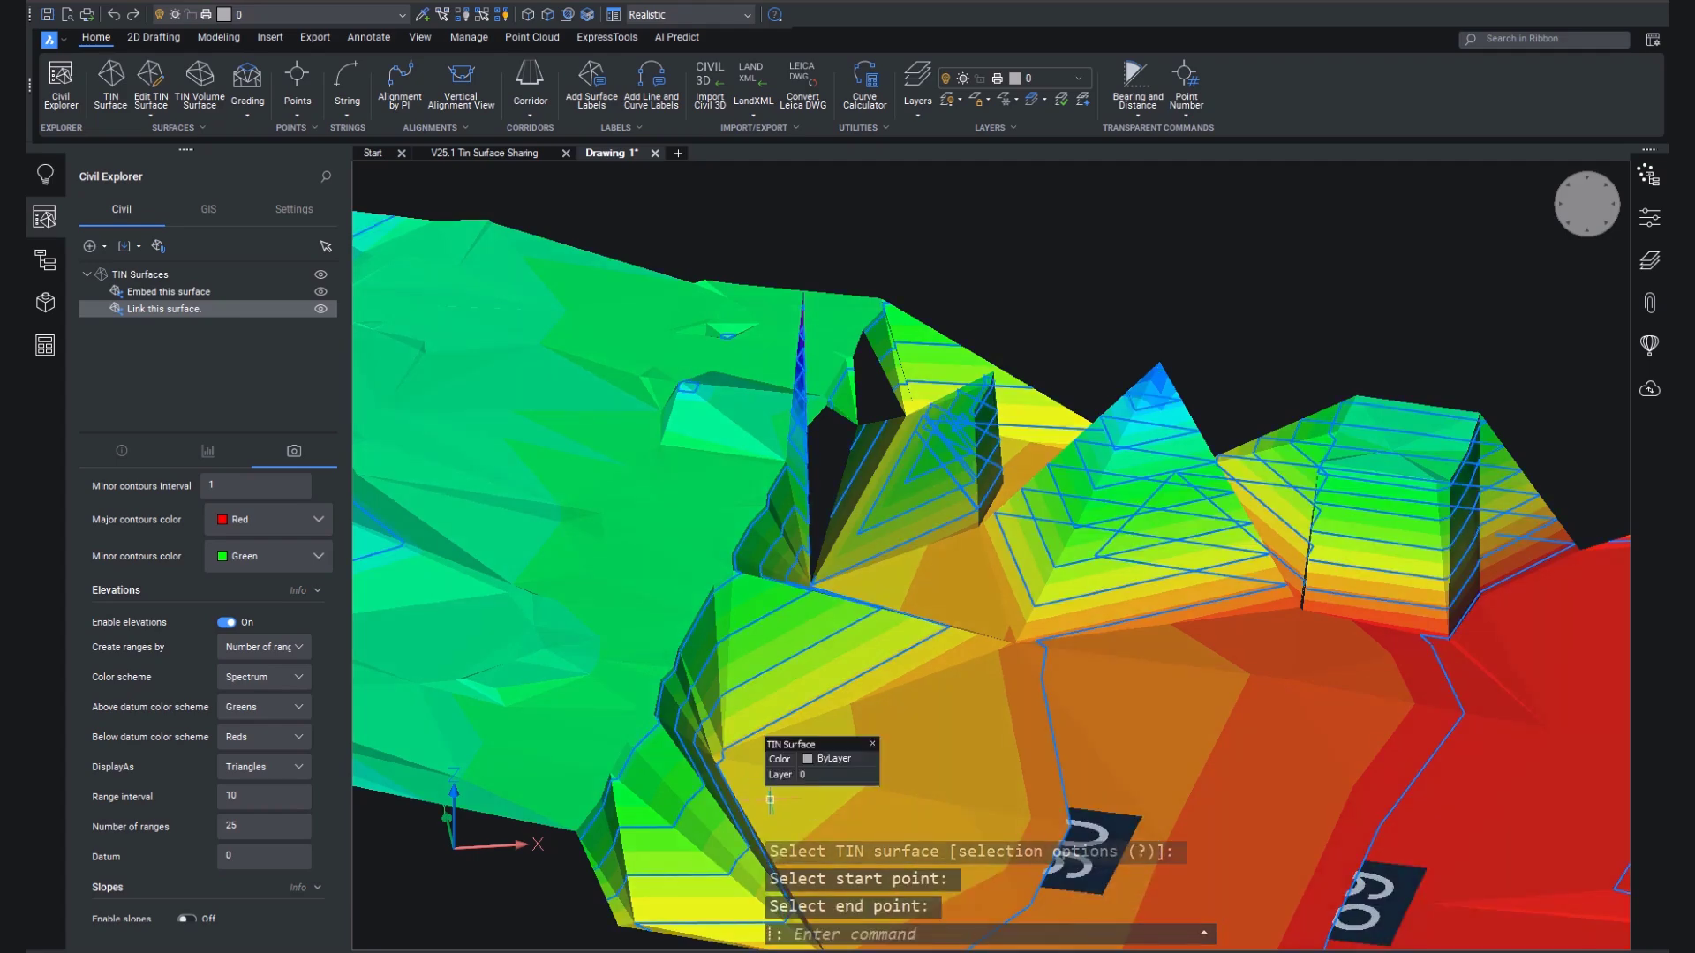
# Open the Default contour label style of the surfaces for editing
pyautogui.scroll(-3, 1206, 833)
pyautogui.moveTo(1206, 833); pyautogui.dragTo(794, 777, button='middle')
pyautogui.scroll(2, 997, 754)
pyautogui.click(294, 209)
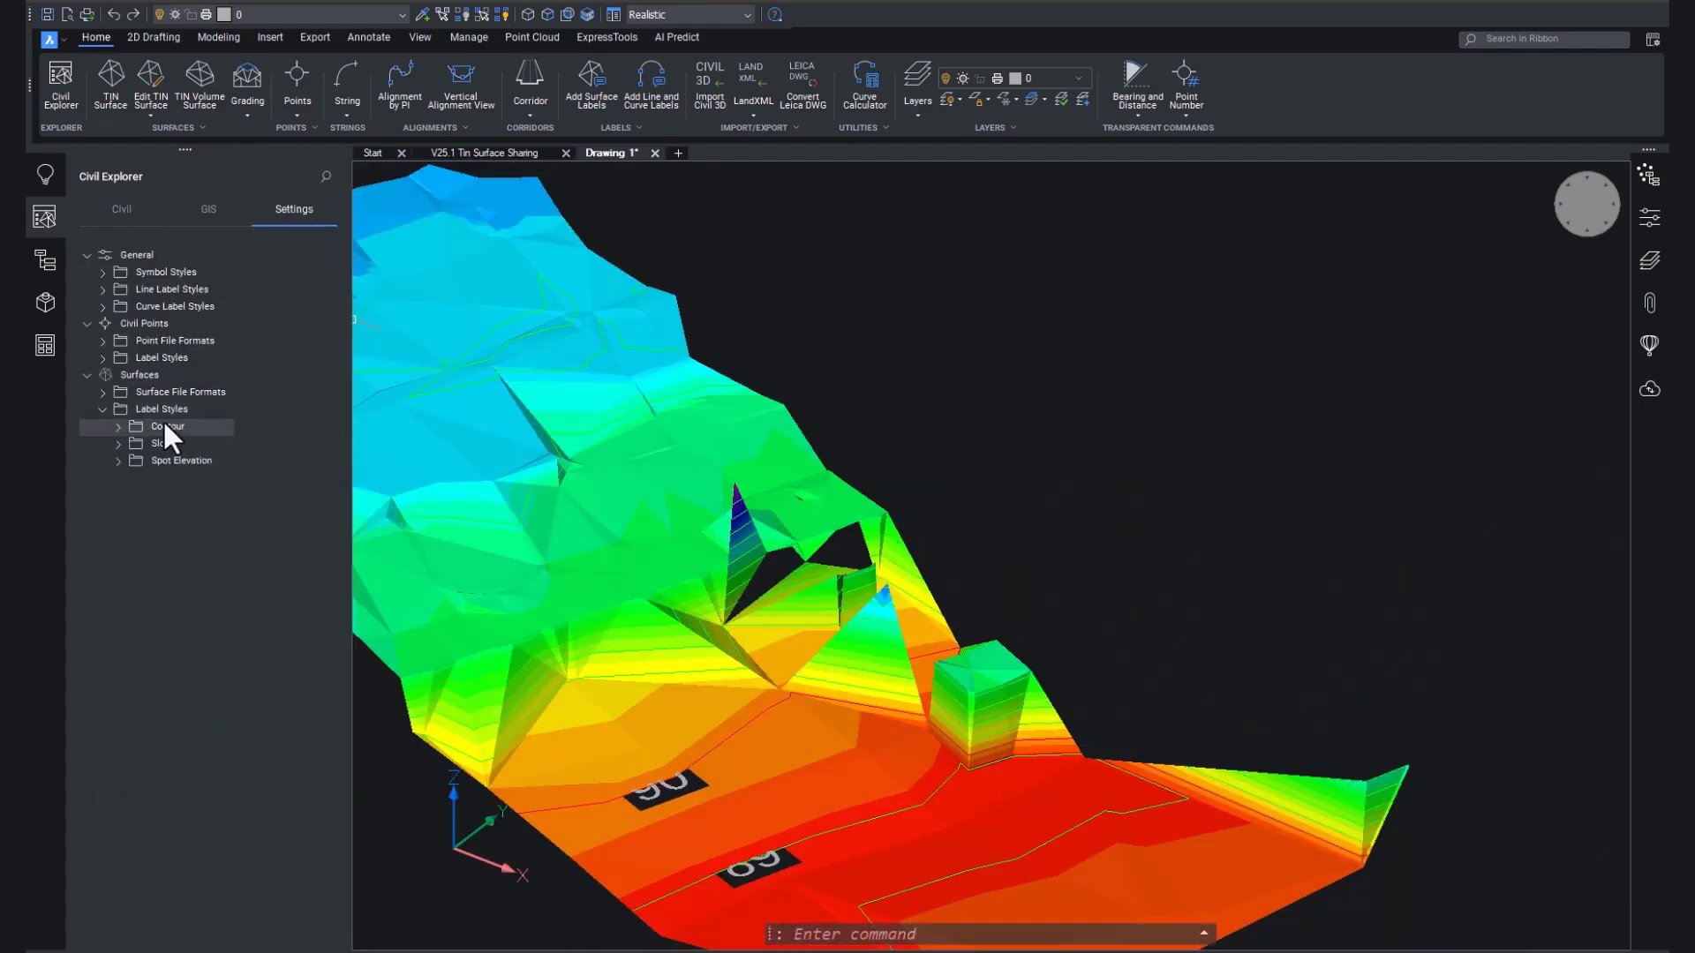
pyautogui.click(118, 426)
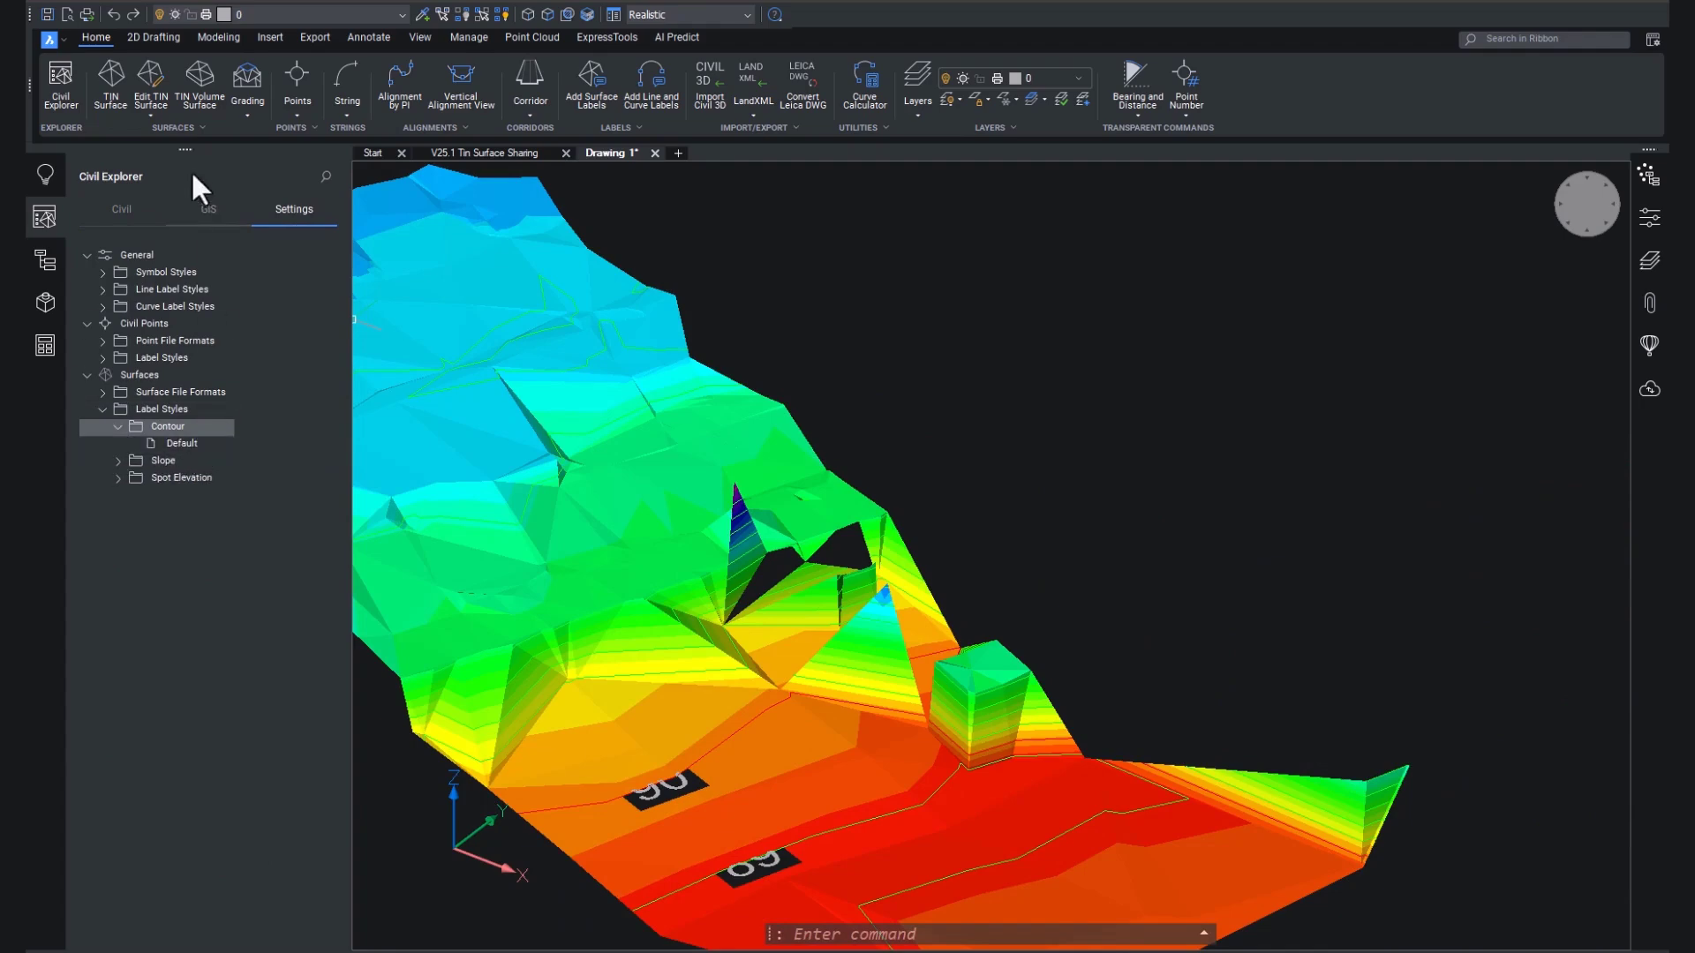
pyautogui.click(195, 441)
pyautogui.doubleClick(194, 440)
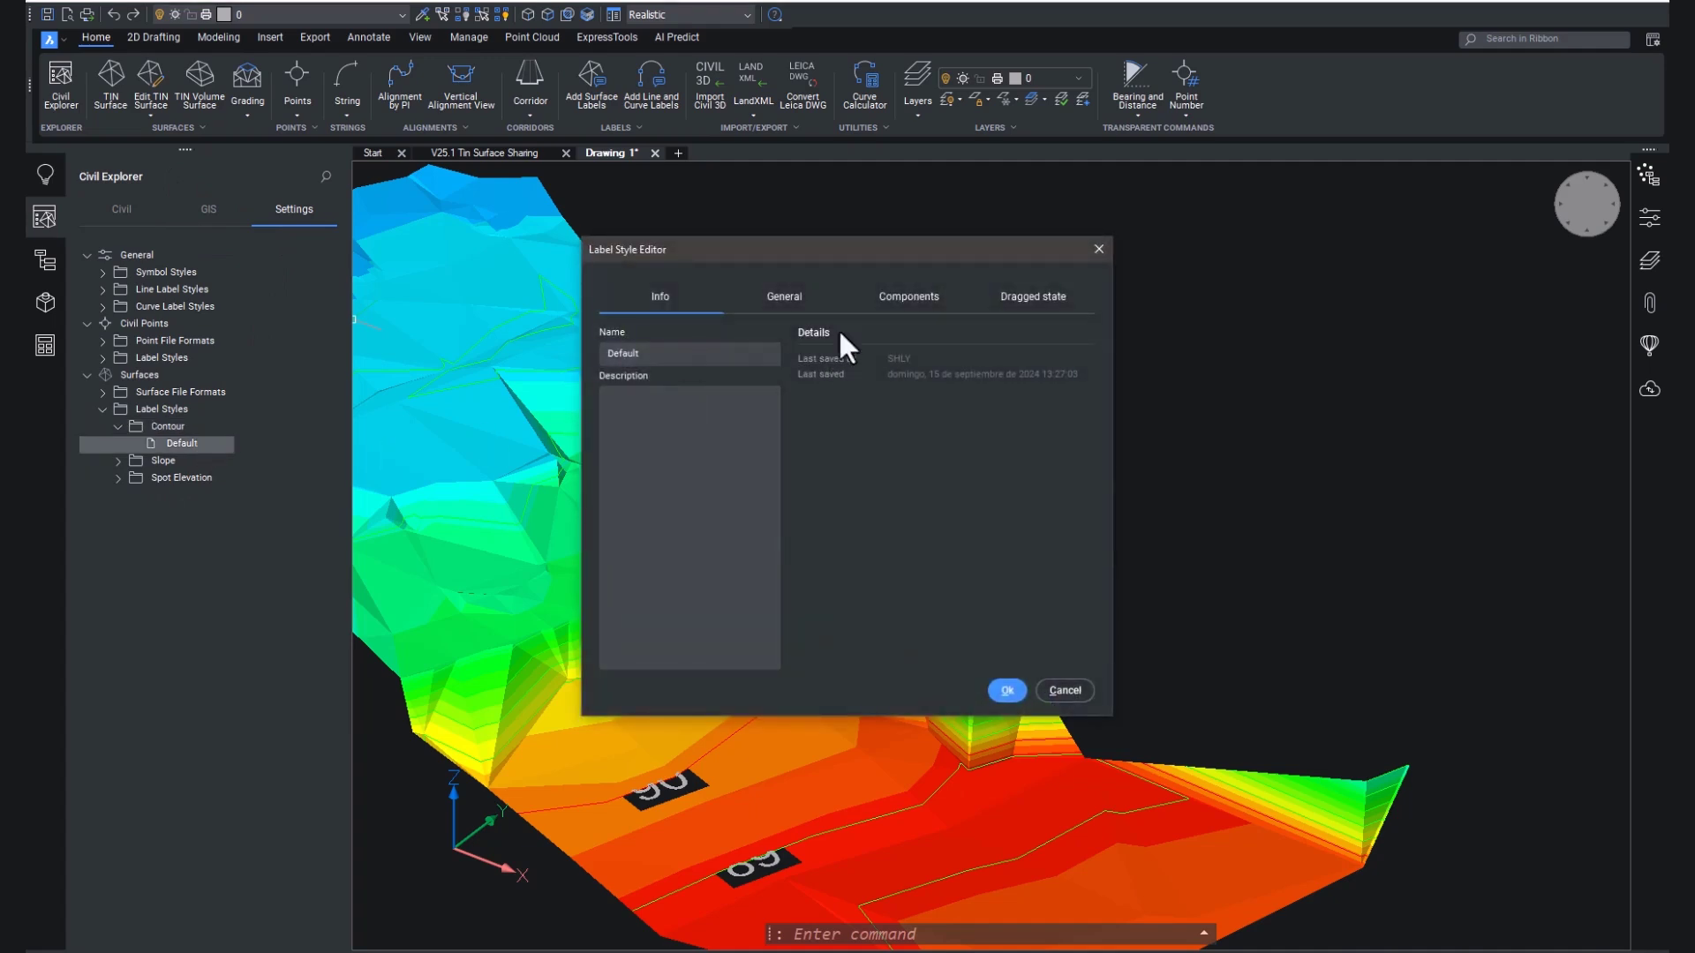
# Reduce the text height of the Surface elevation component to below 1 mm in the Default contour label style, and check a contour label up close
pyautogui.click(890, 293)
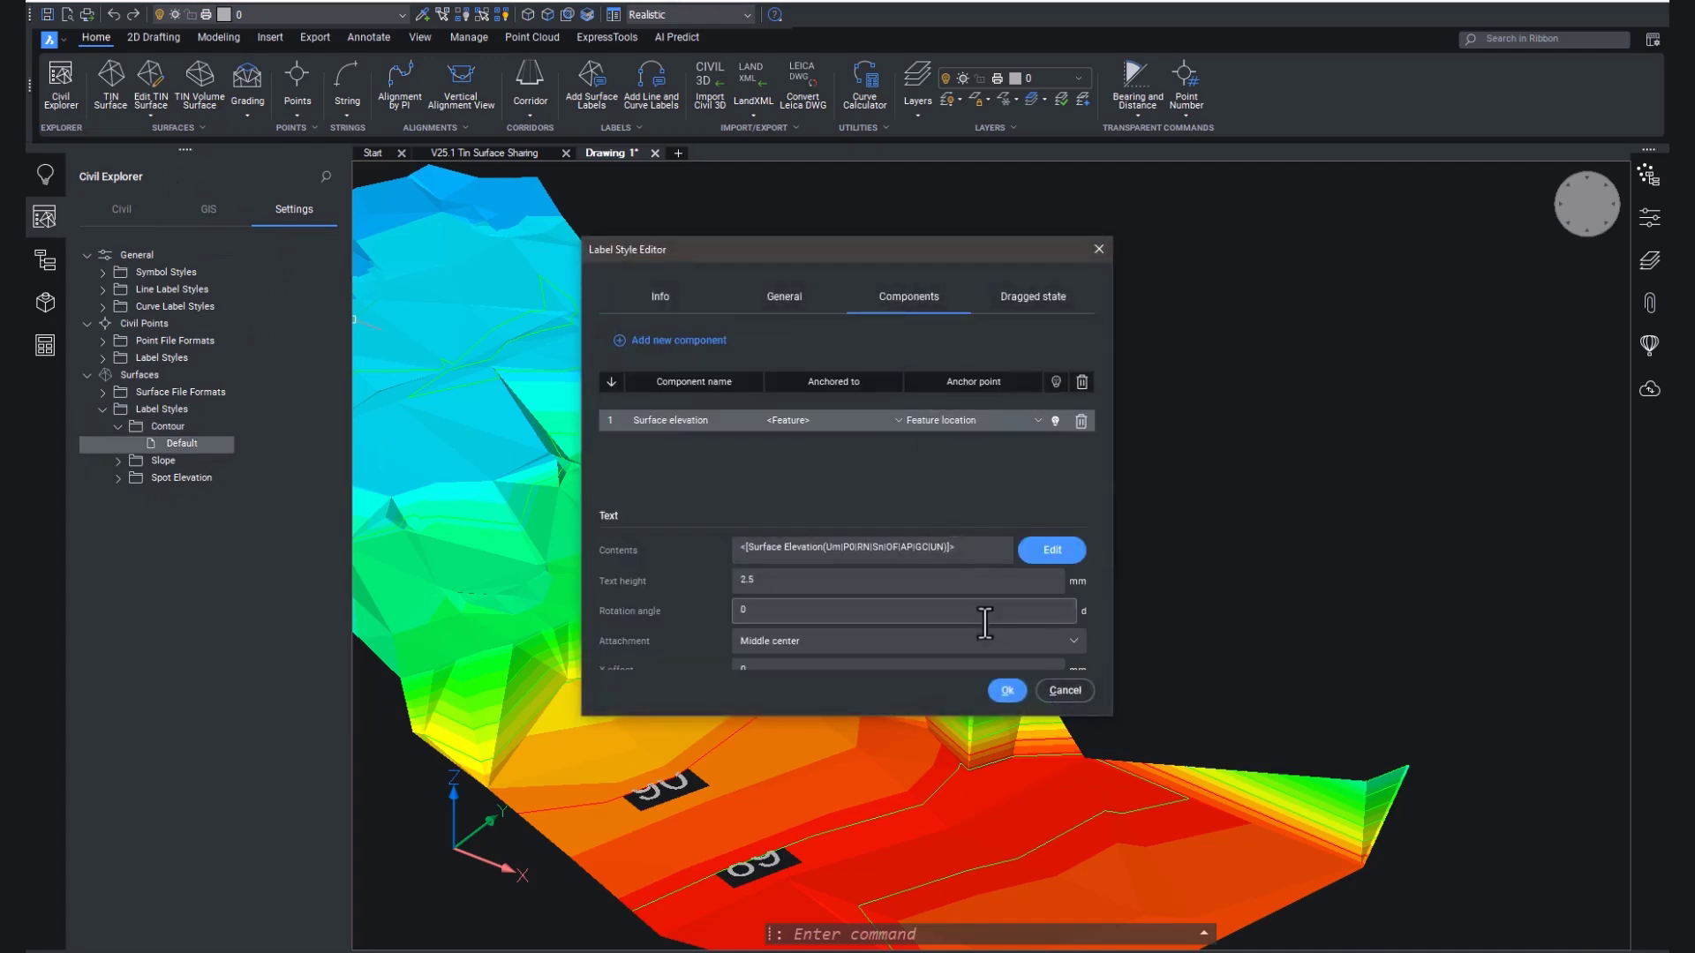
pyautogui.scroll(-3, 983, 624)
pyautogui.scroll(-1, 802, 642)
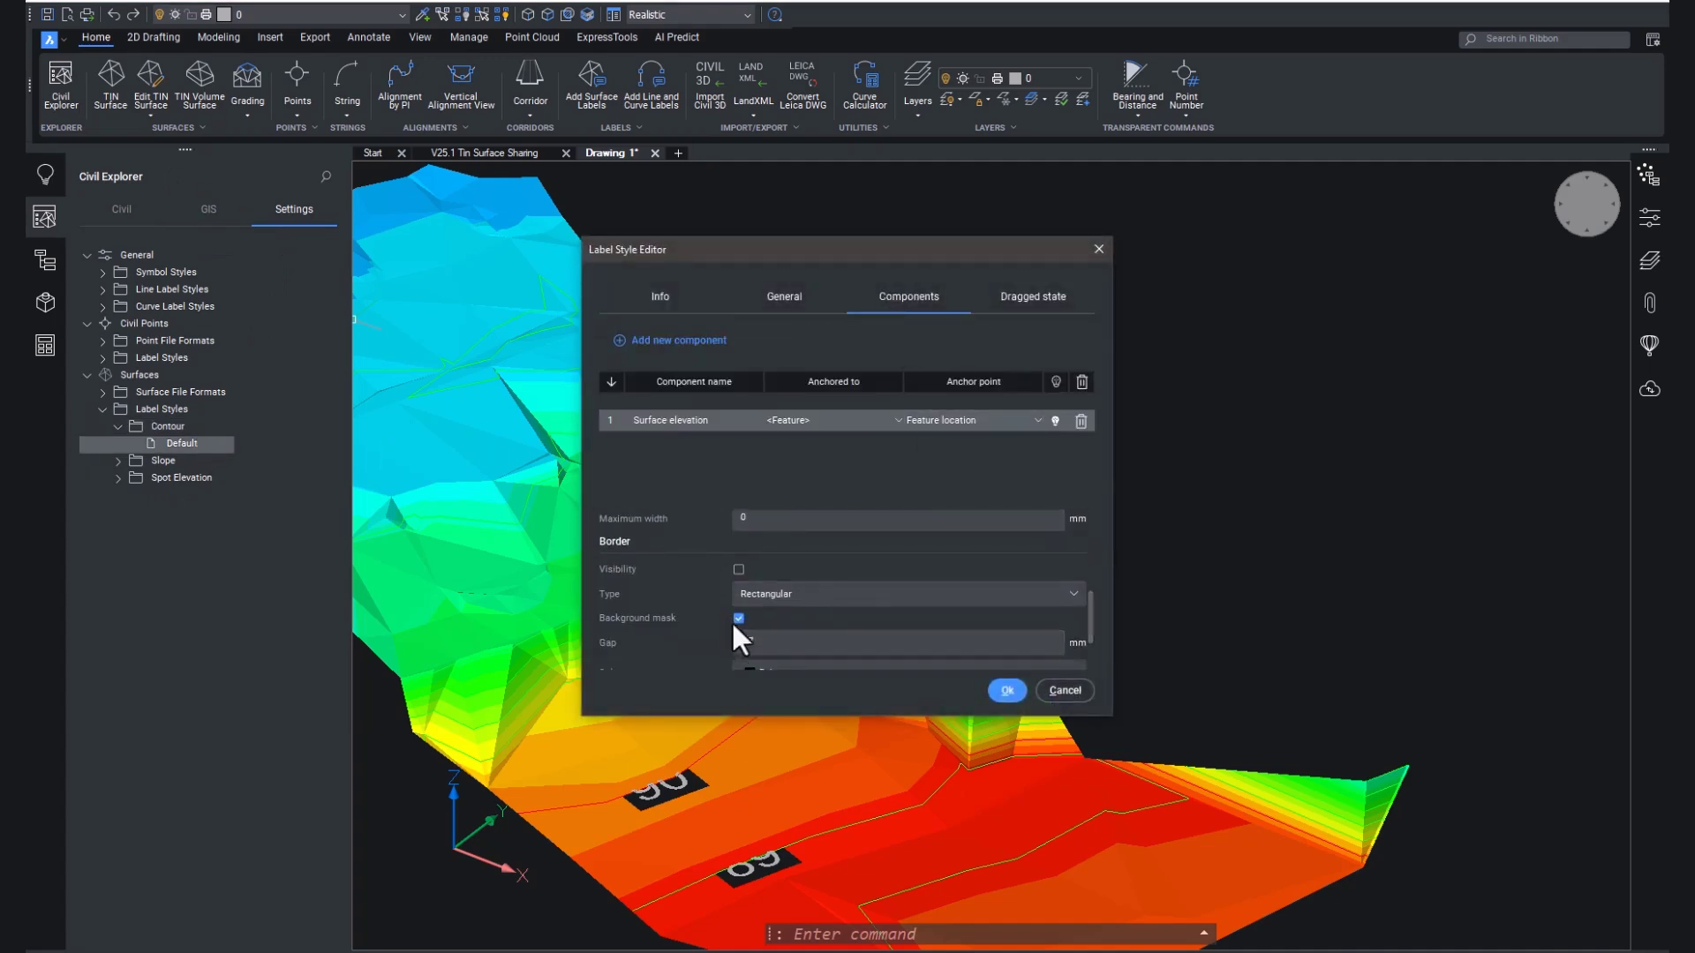
pyautogui.scroll(4, 774, 611)
pyautogui.scroll(2, 775, 611)
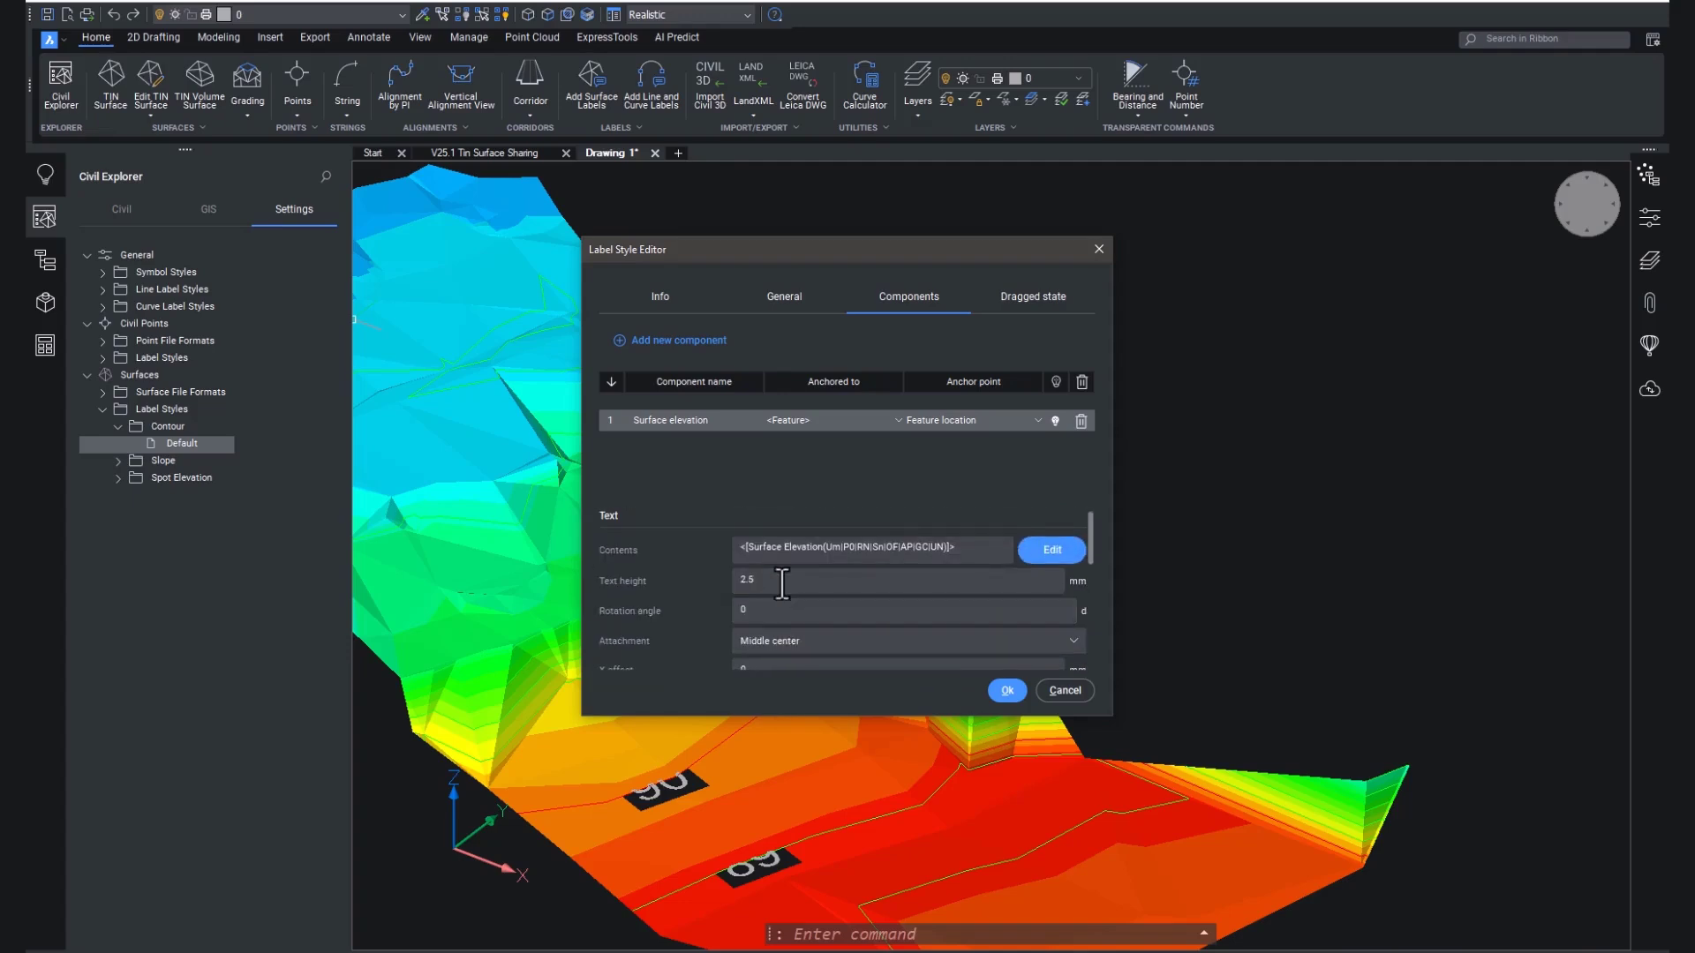
pyautogui.click(736, 580)
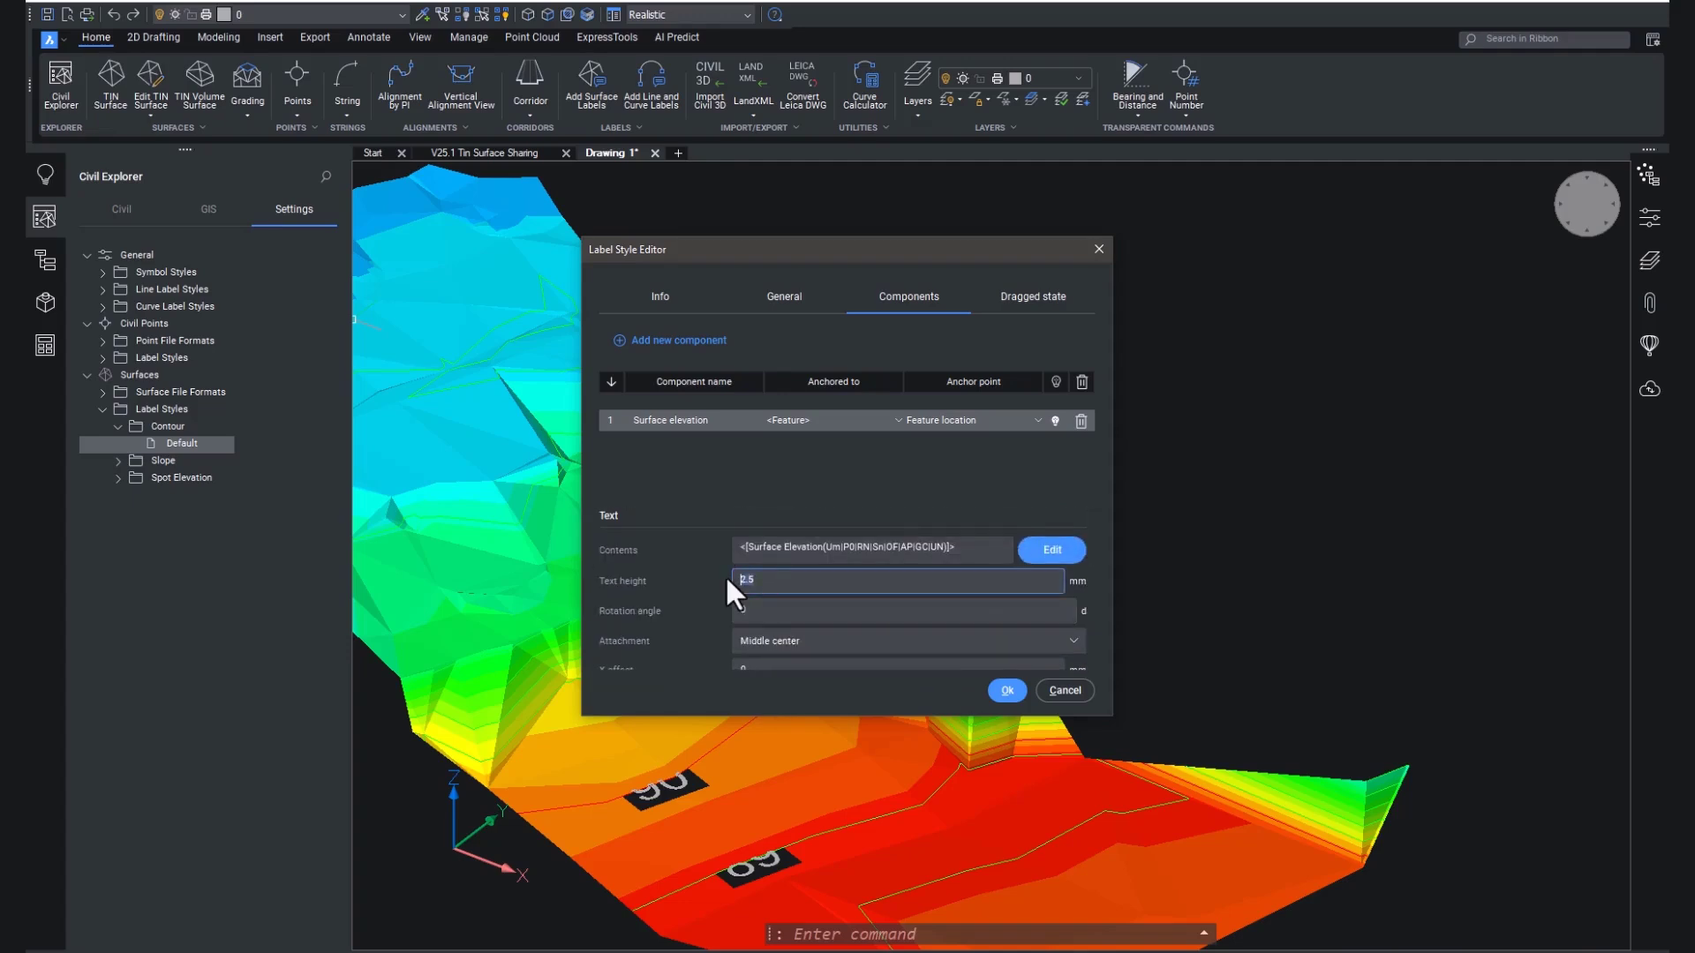
pyautogui.write('0.')
pyautogui.press('Return')
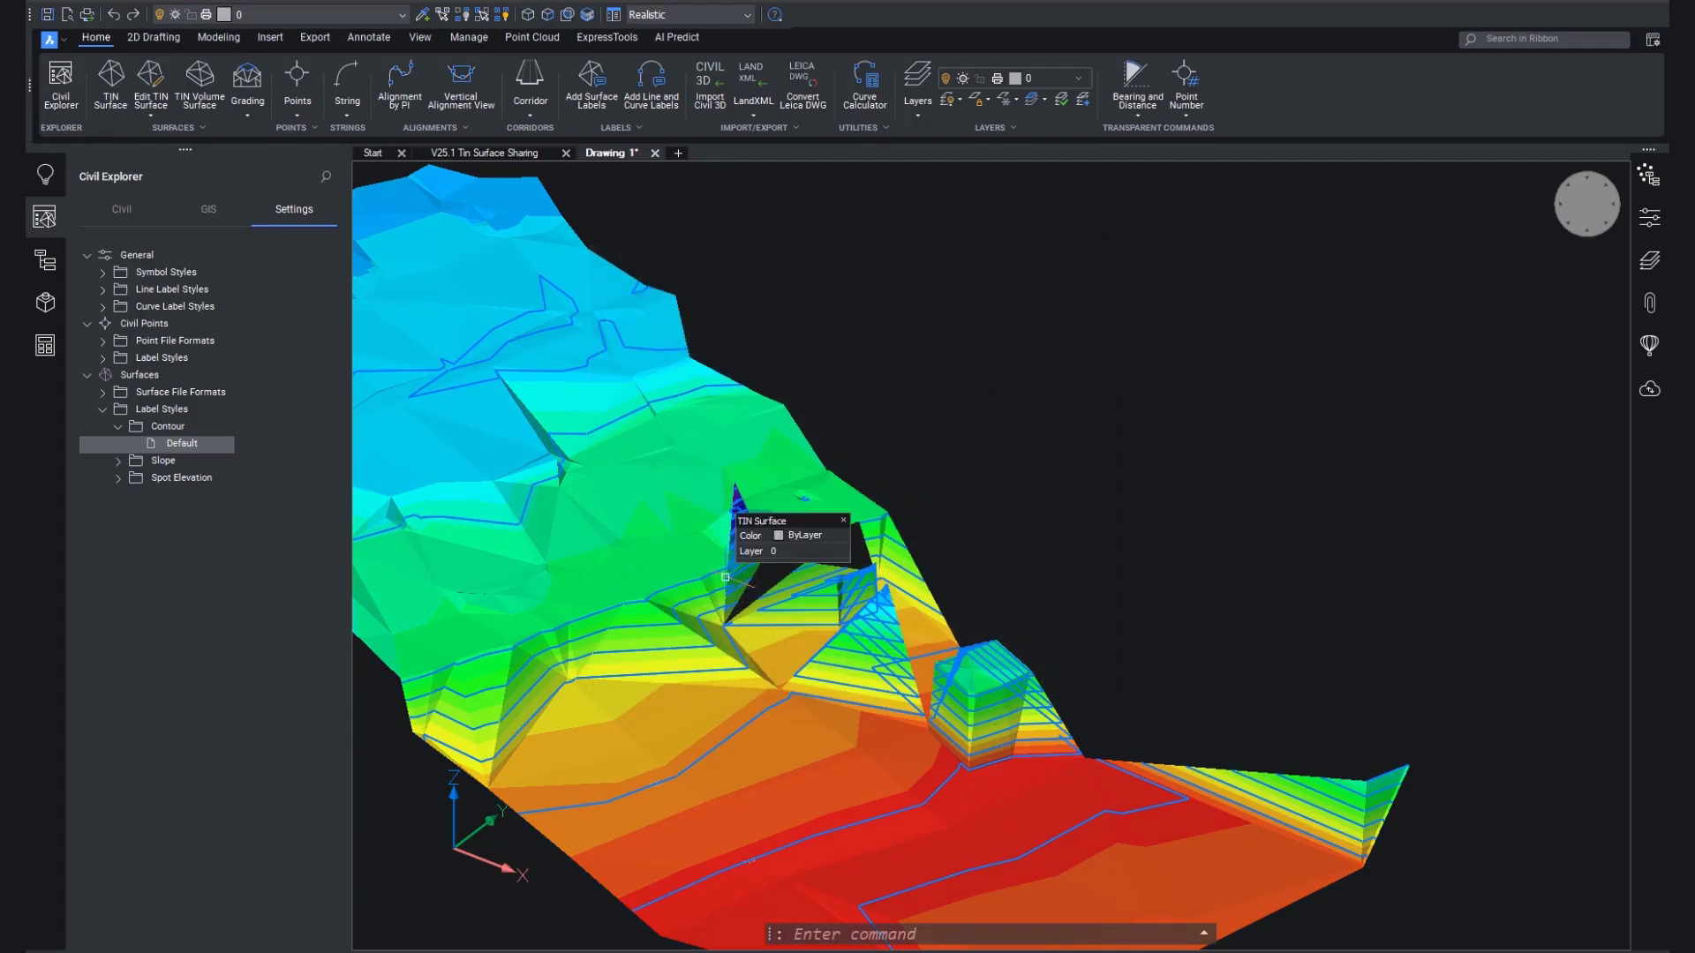
pyautogui.scroll(8, 750, 860)
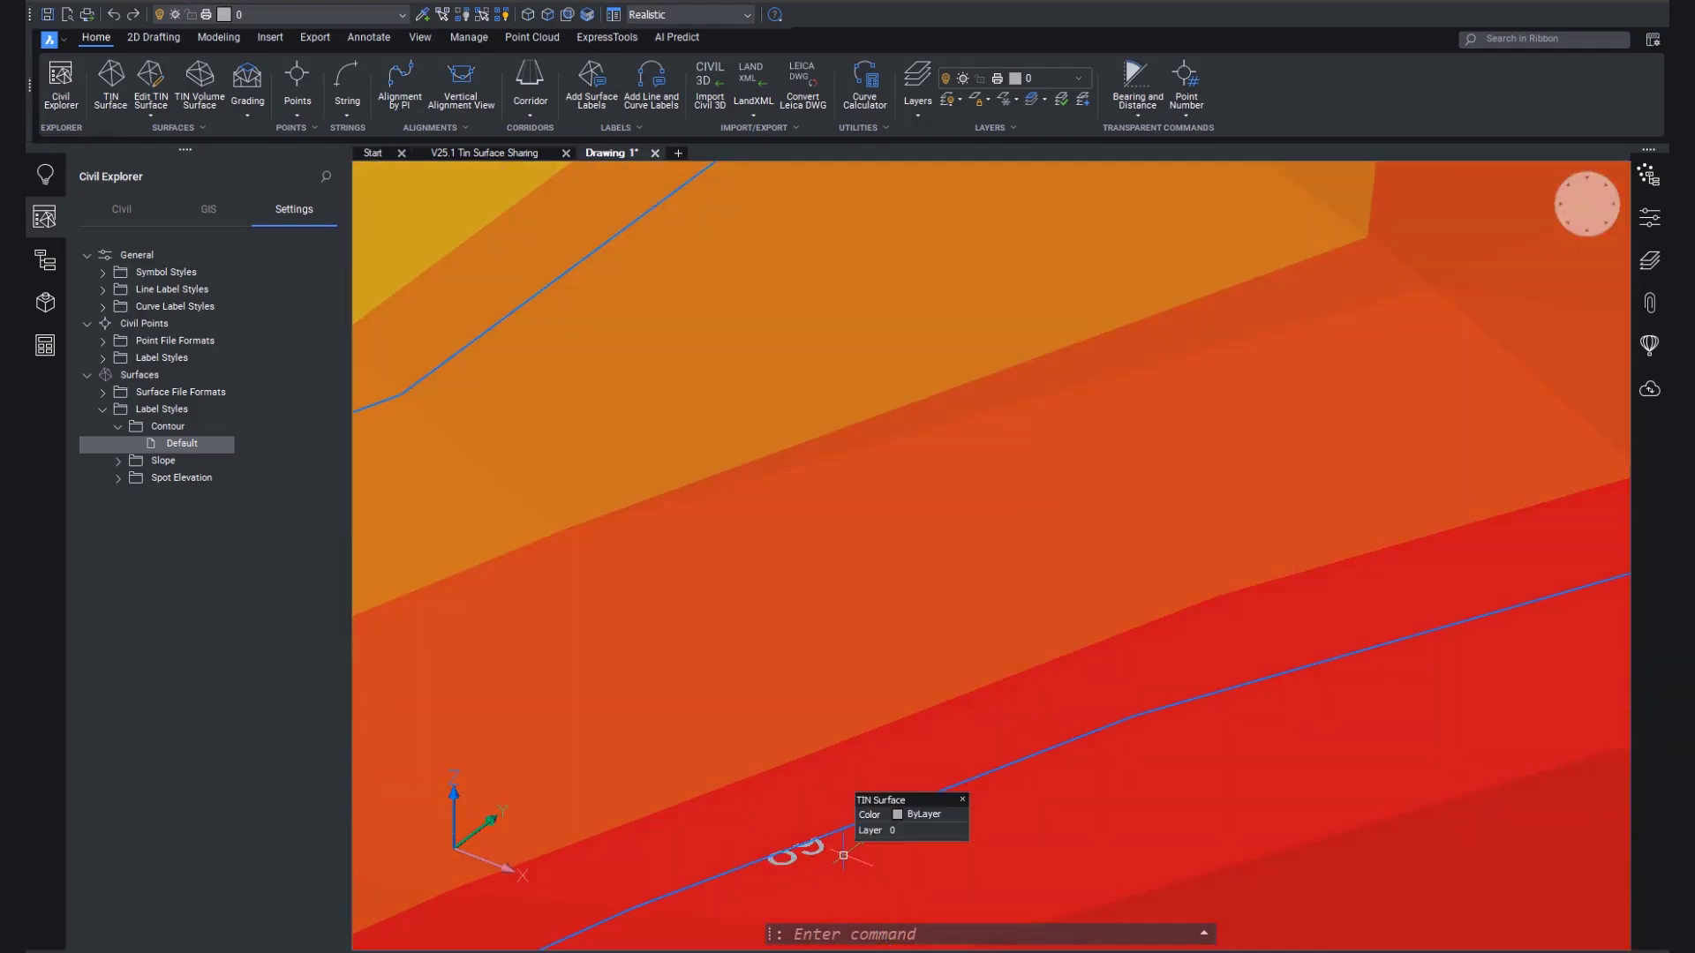
# Turn off the linked surface's elevations to inspect its bare contours and labels in 3D, and turn the elevations back on
pyautogui.click(121, 210)
pyautogui.click(150, 308)
pyautogui.scroll(4, 189, 569)
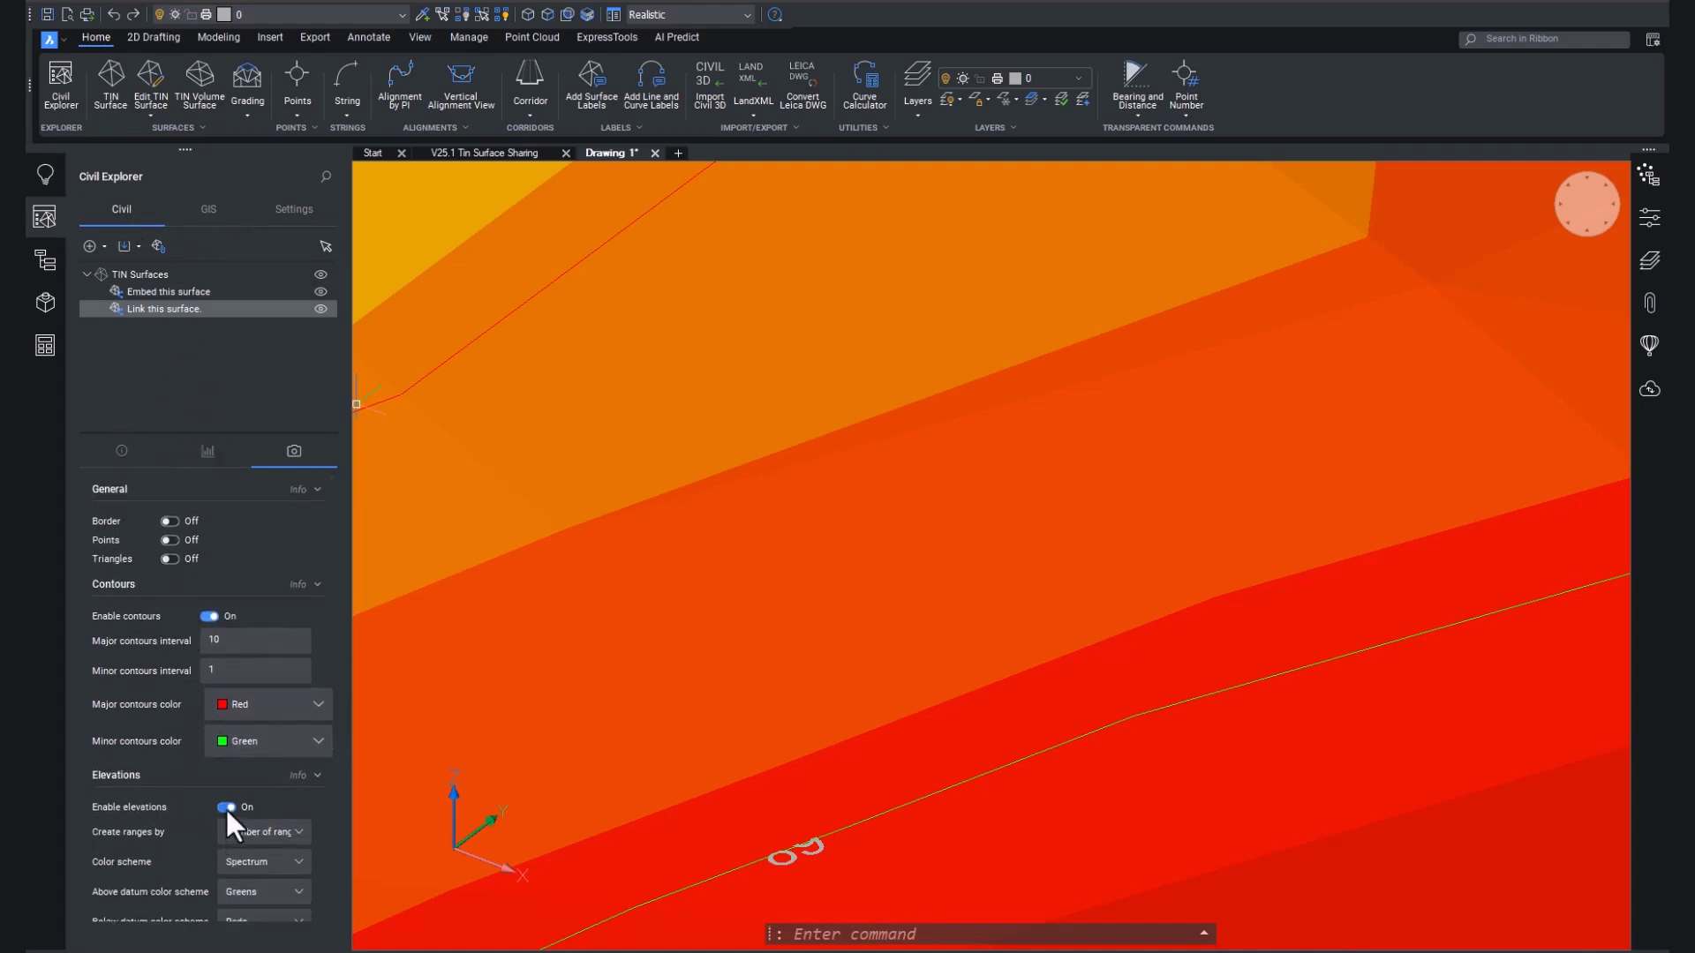
pyautogui.click(225, 807)
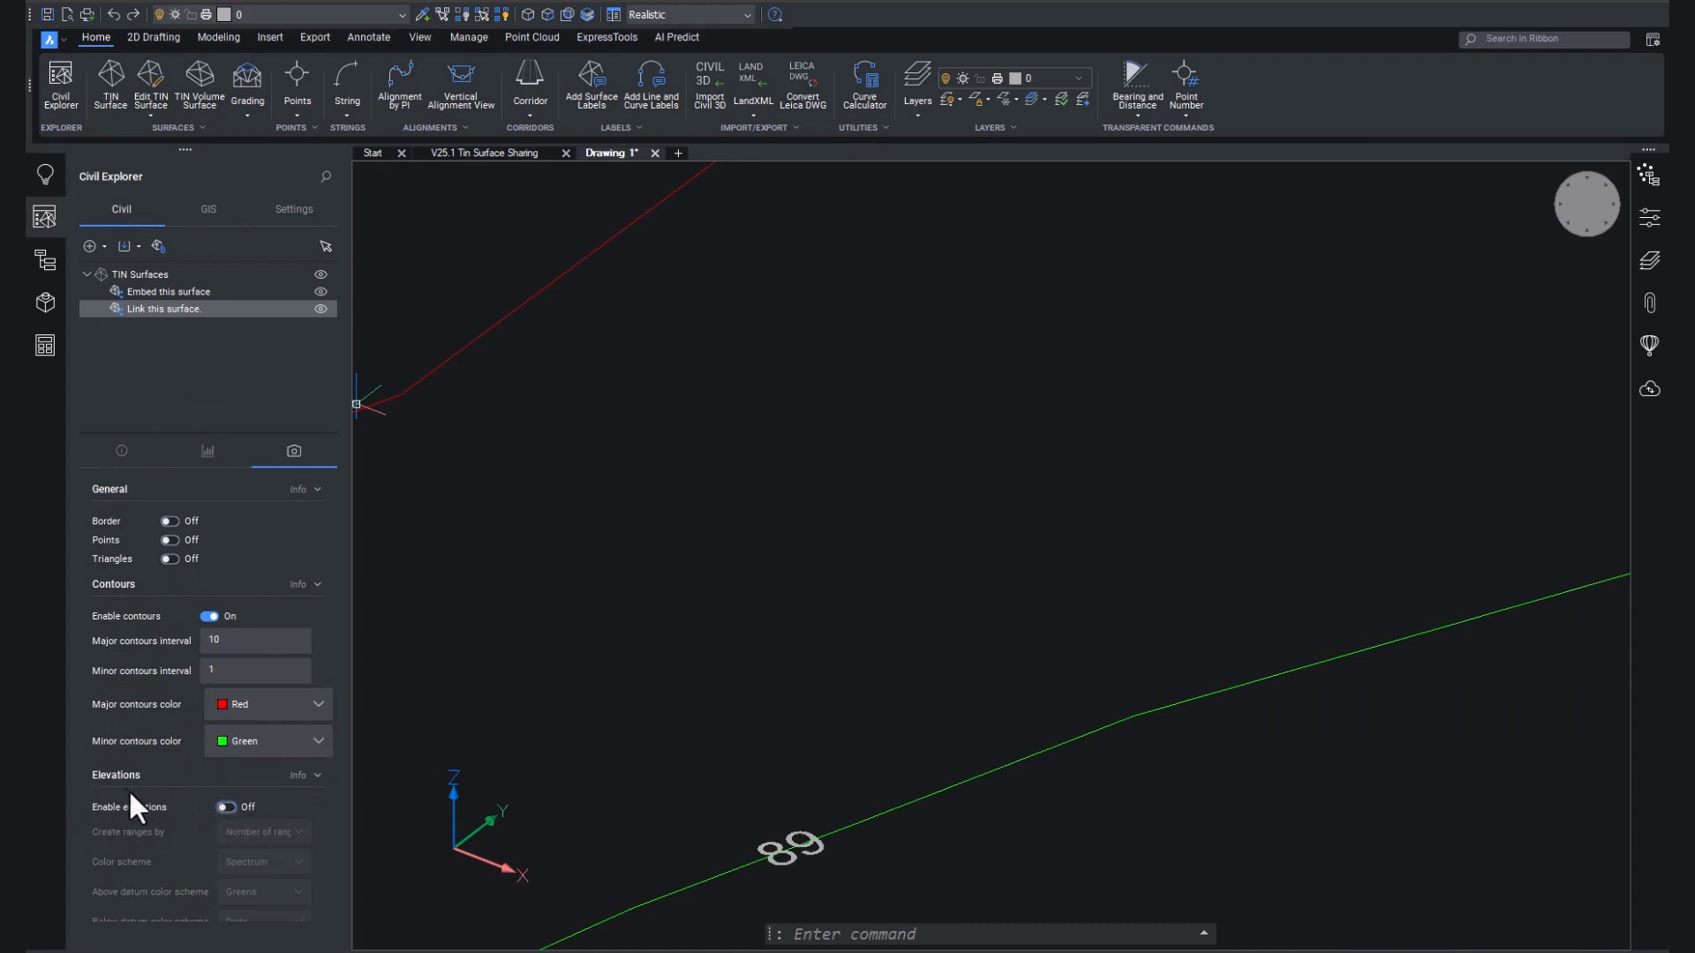
pyautogui.scroll(-3, 624, 670)
pyautogui.keyDown('shift'); pyautogui.moveTo(575, 666); pyautogui.dragTo(103, 845, button='middle'); pyautogui.keyUp('shift')
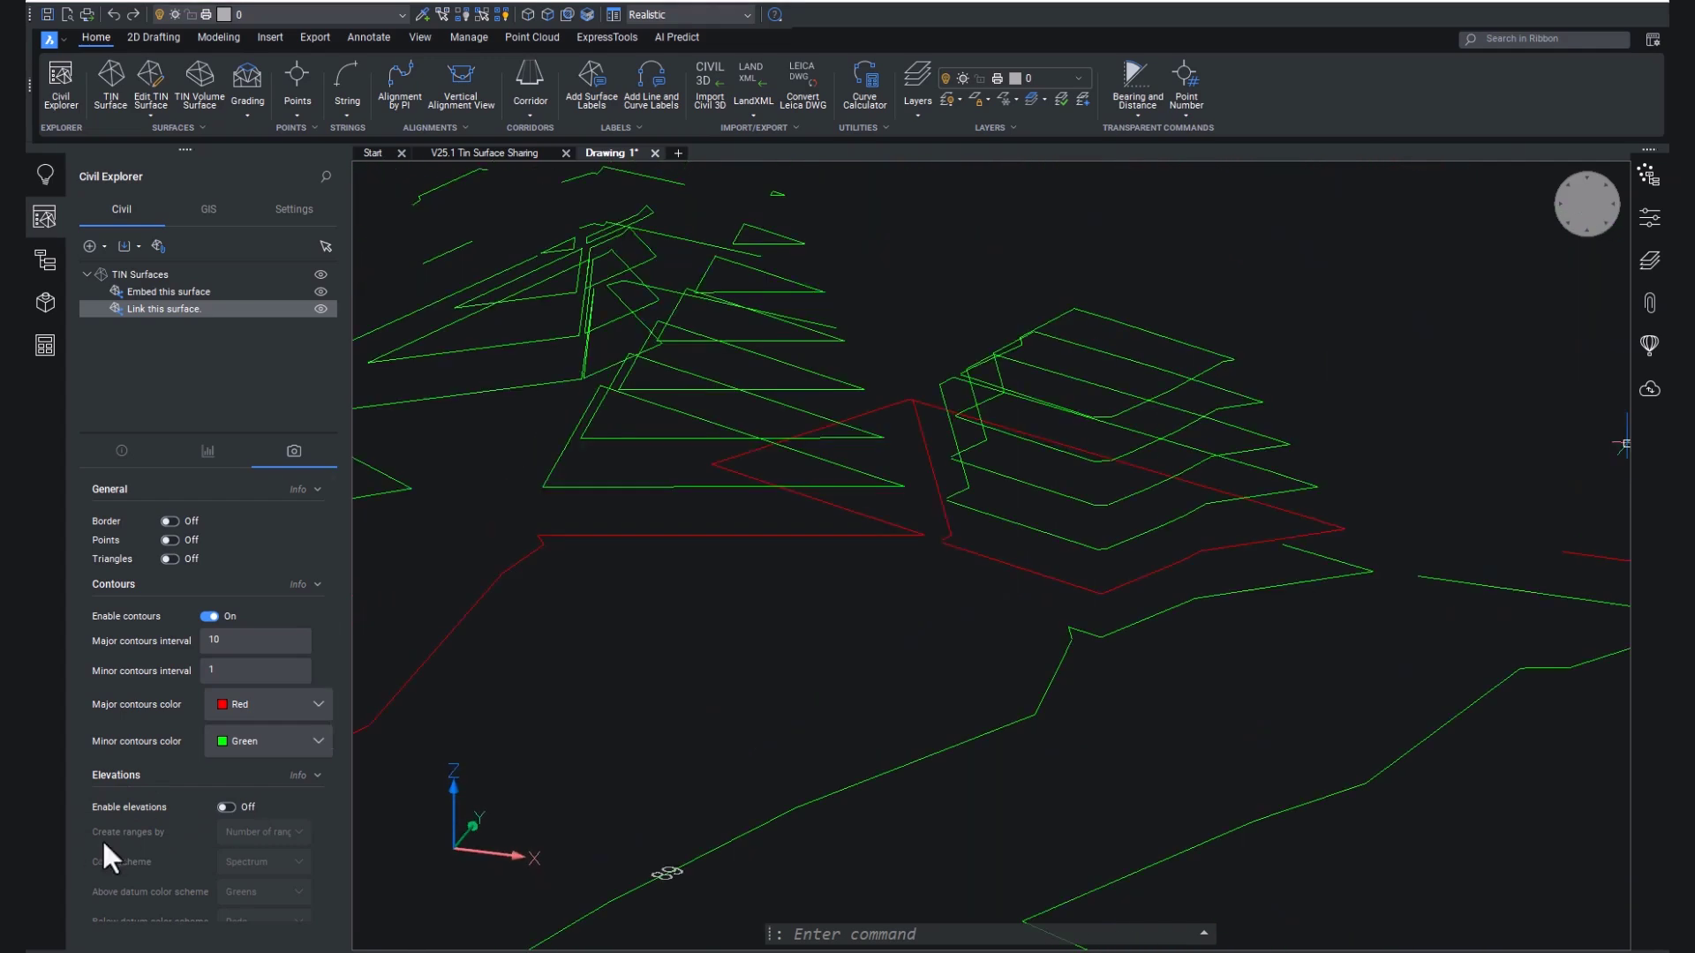
pyautogui.click(226, 807)
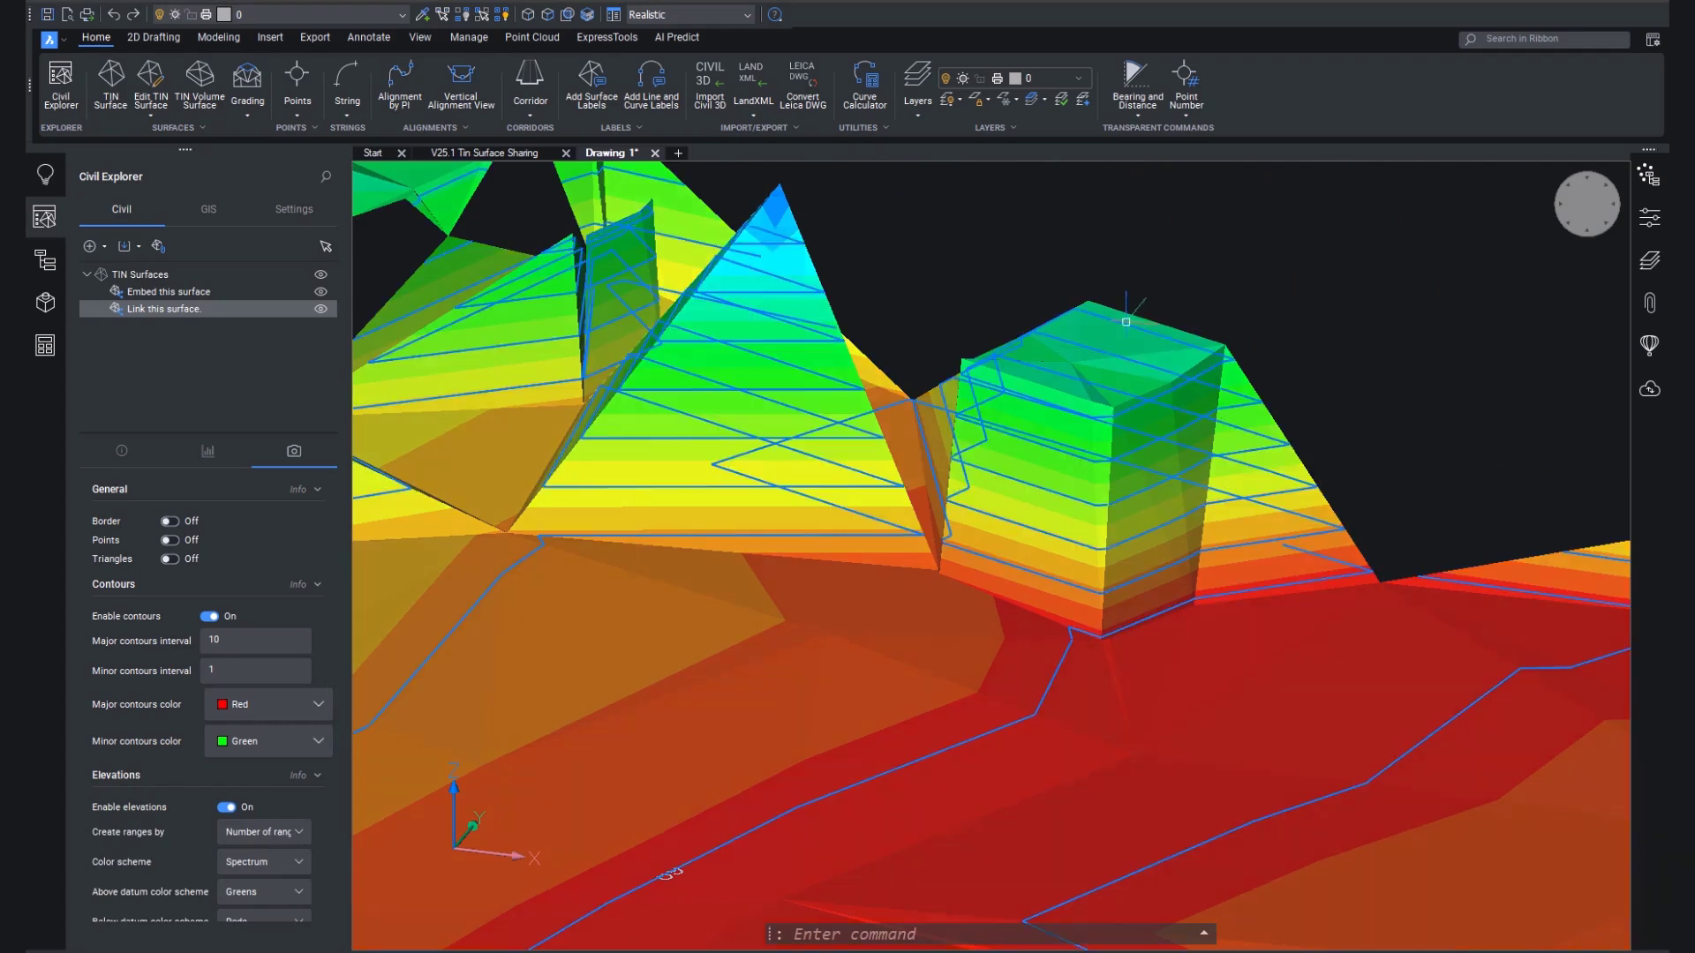
# In top view, add a Default-style two-point slope label to the linked surface, running from the red area across the labelled green contour into the orange area
pyautogui.click(1581, 209)
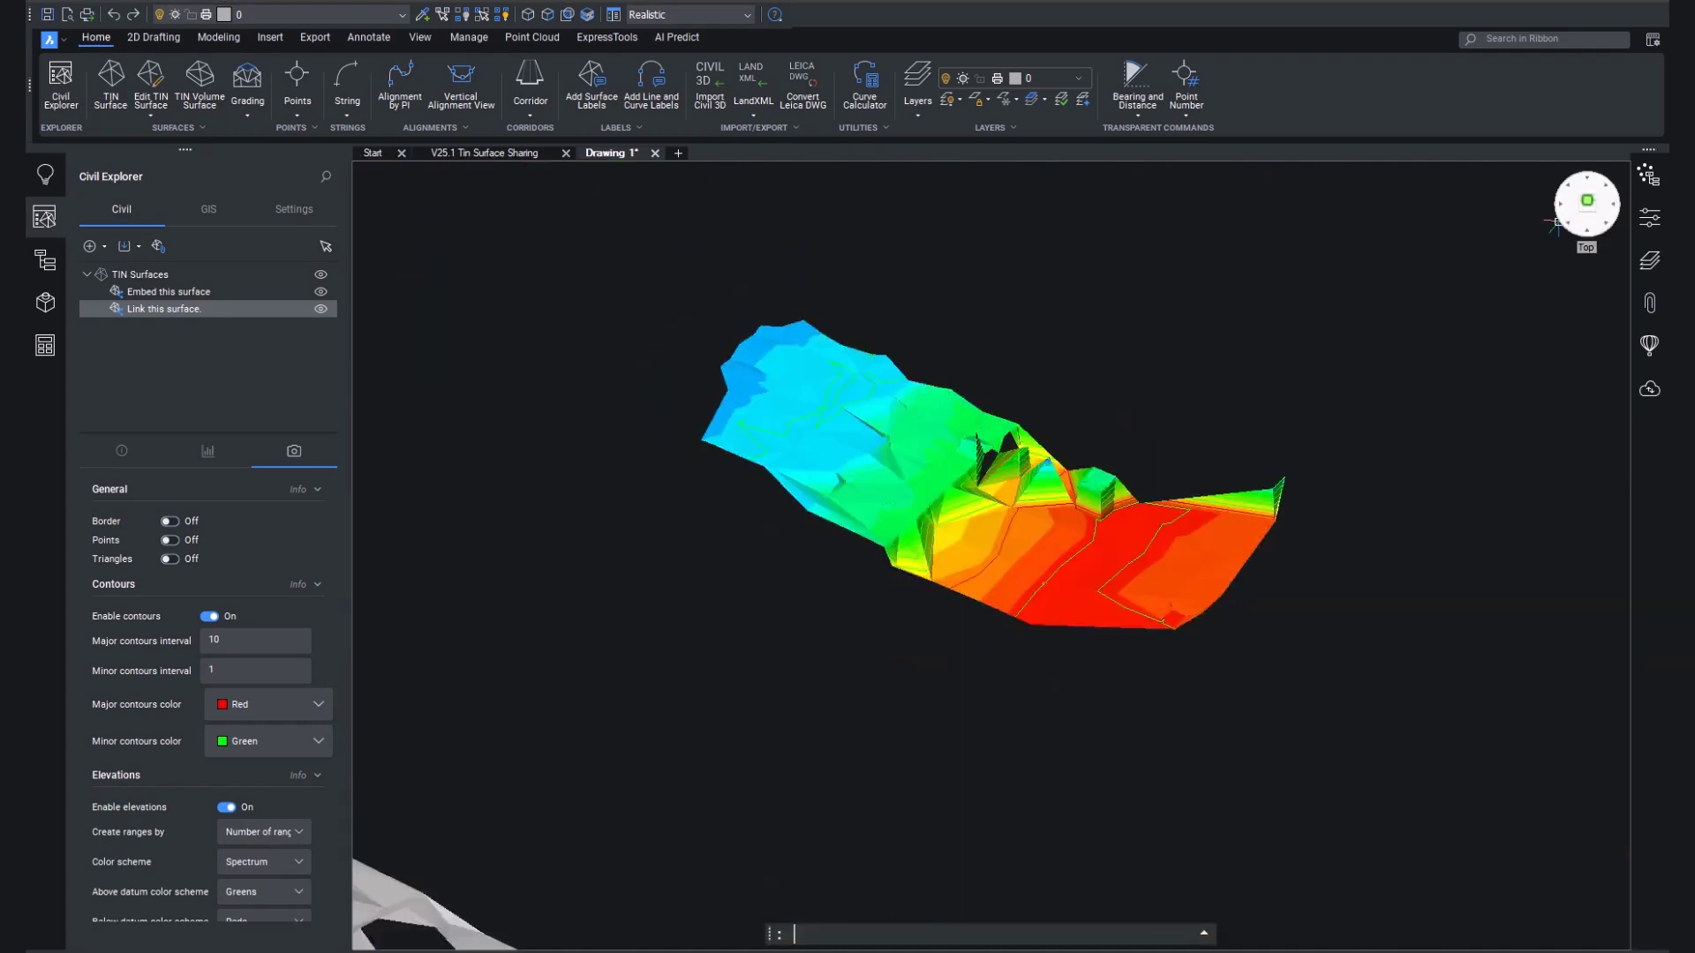
pyautogui.scroll(5, 1107, 298)
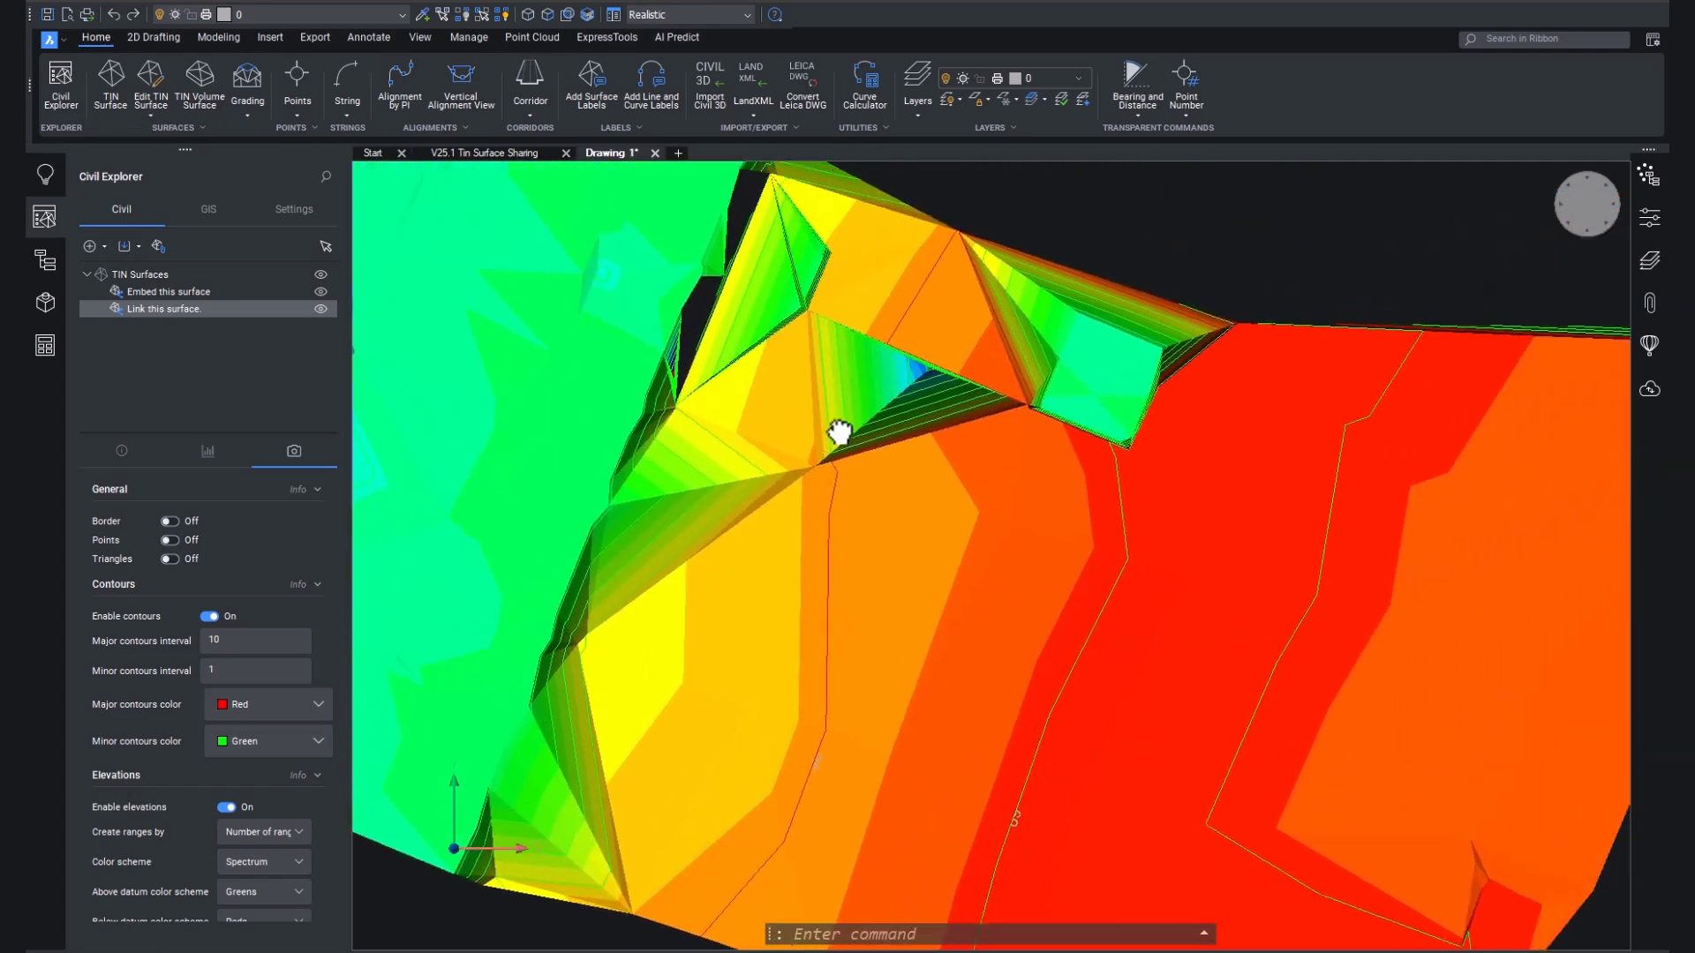
pyautogui.moveTo(835, 434); pyautogui.dragTo(773, 354, button='middle')
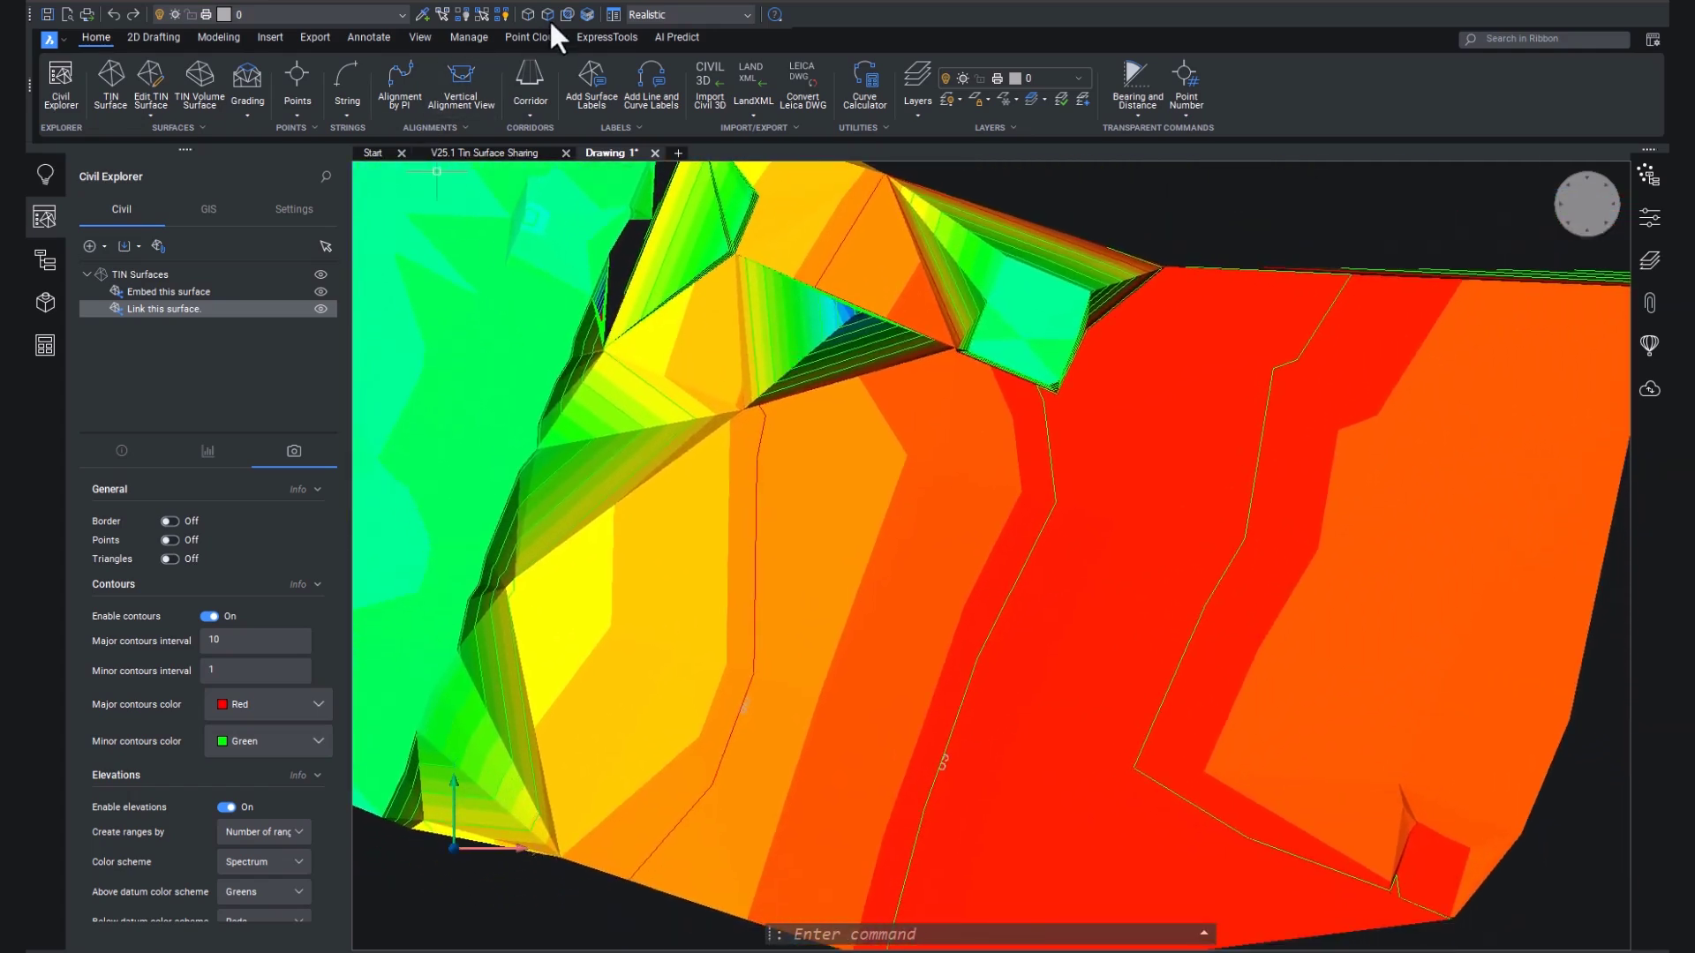
pyautogui.click(583, 73)
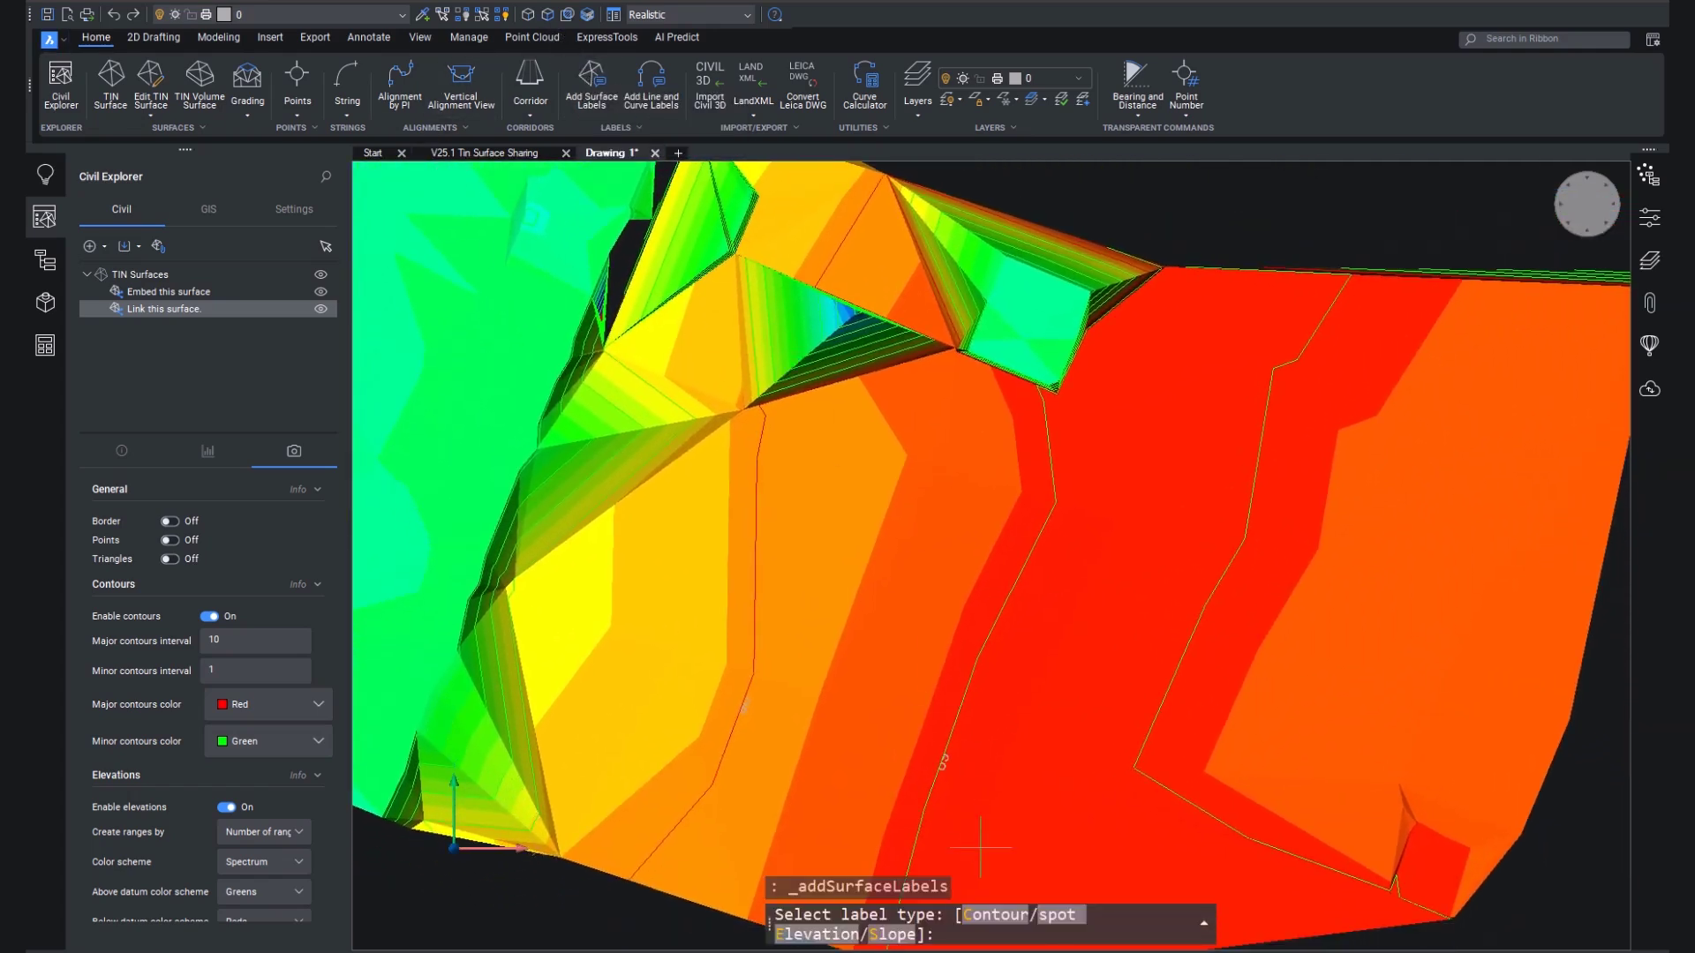
pyautogui.click(895, 937)
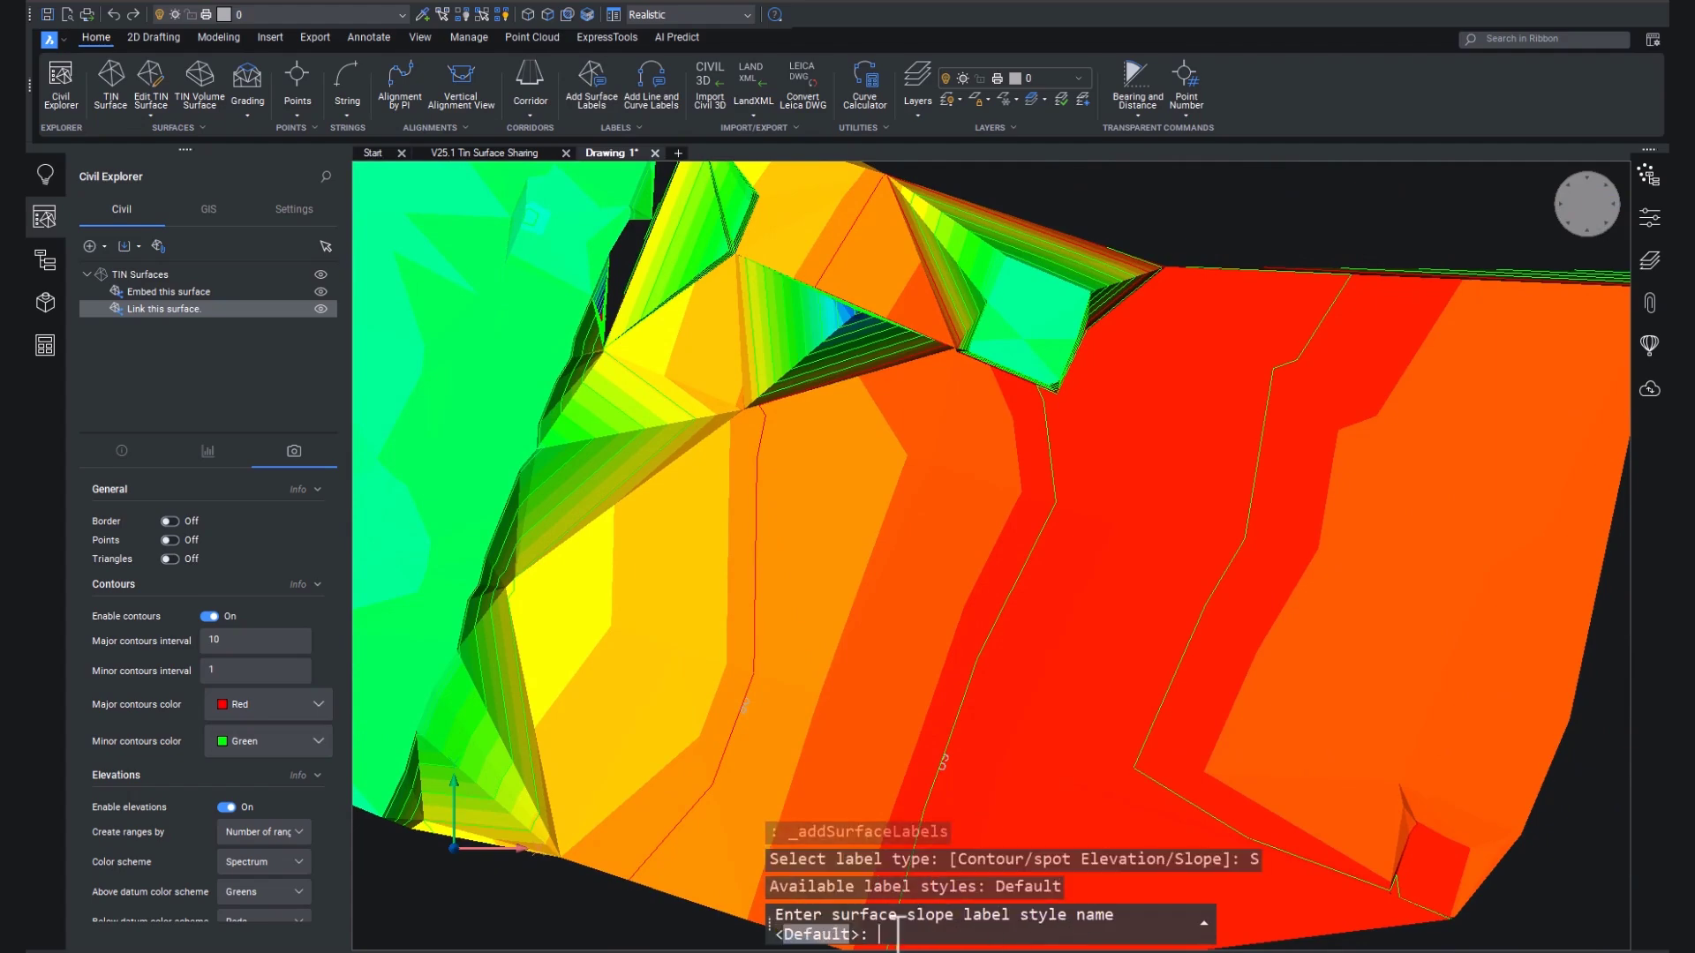
pyautogui.click(817, 936)
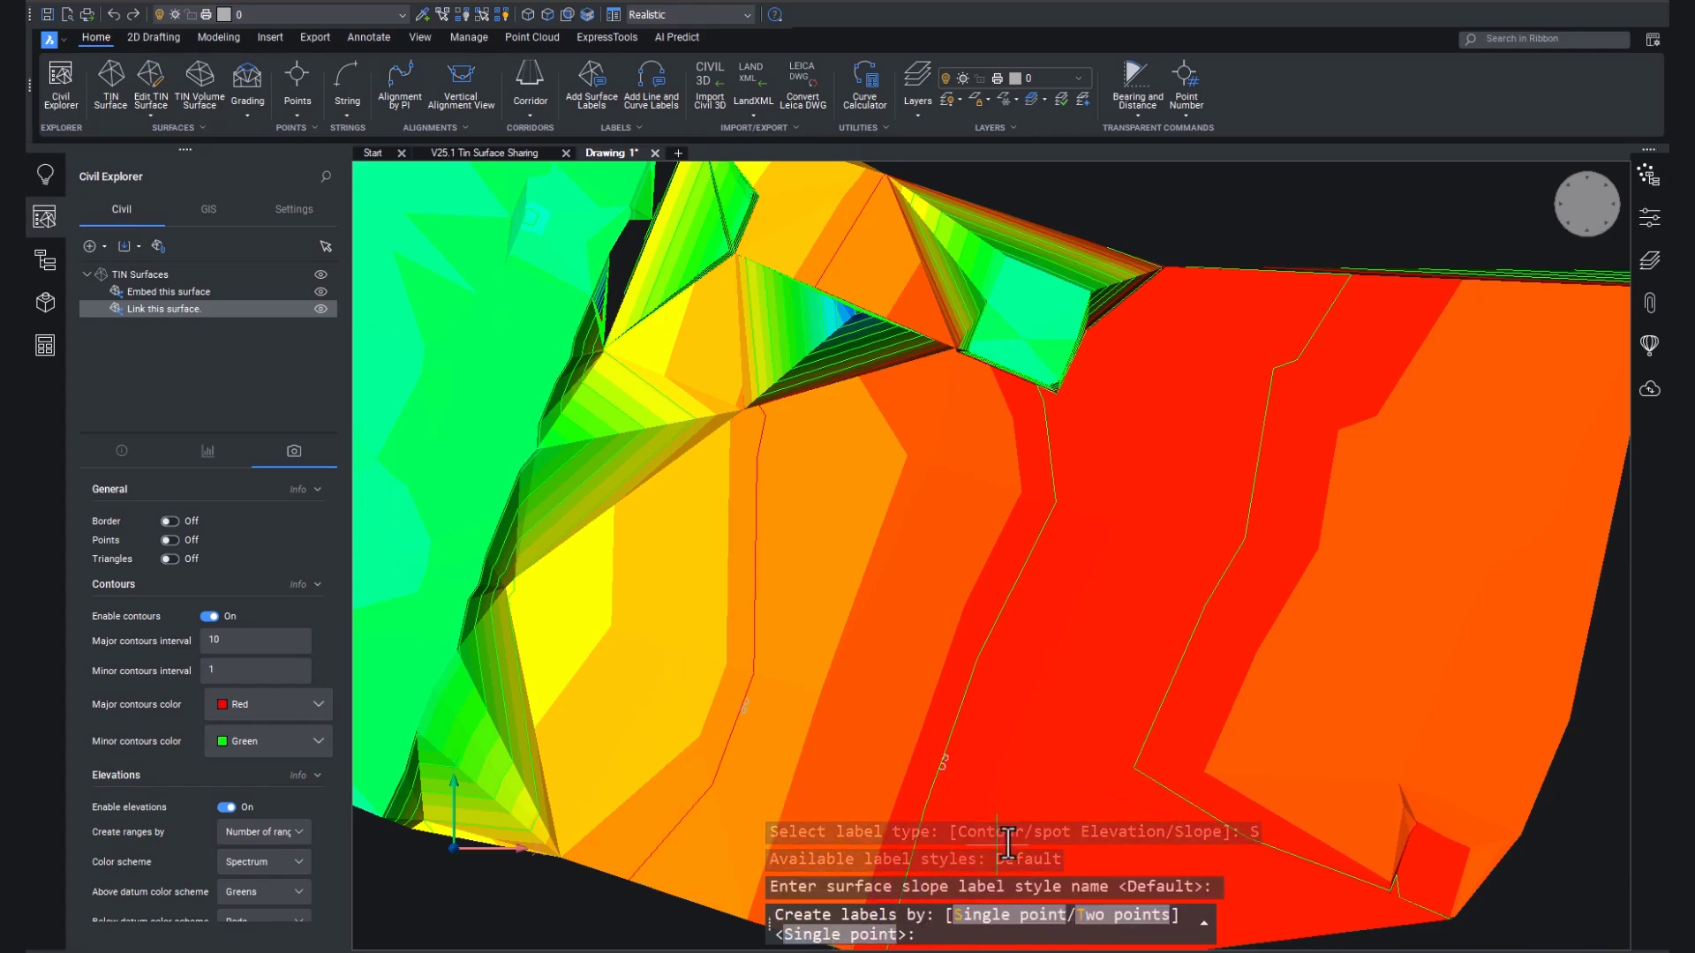
pyautogui.click(1119, 917)
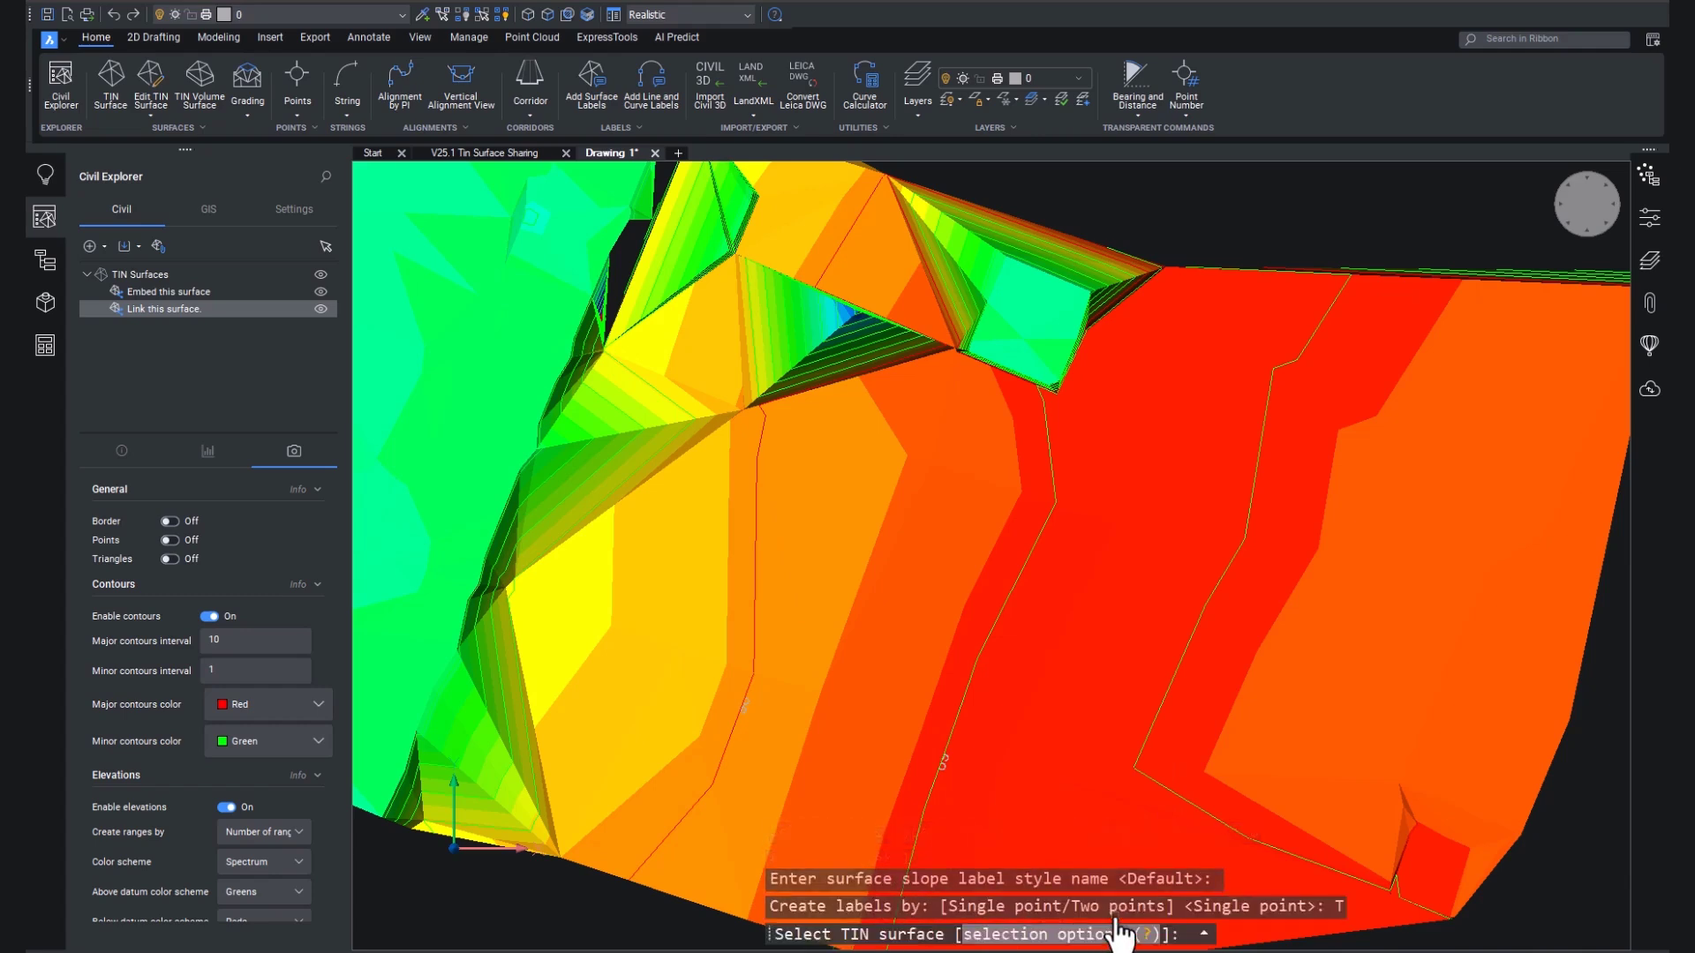
pyautogui.click(1191, 799)
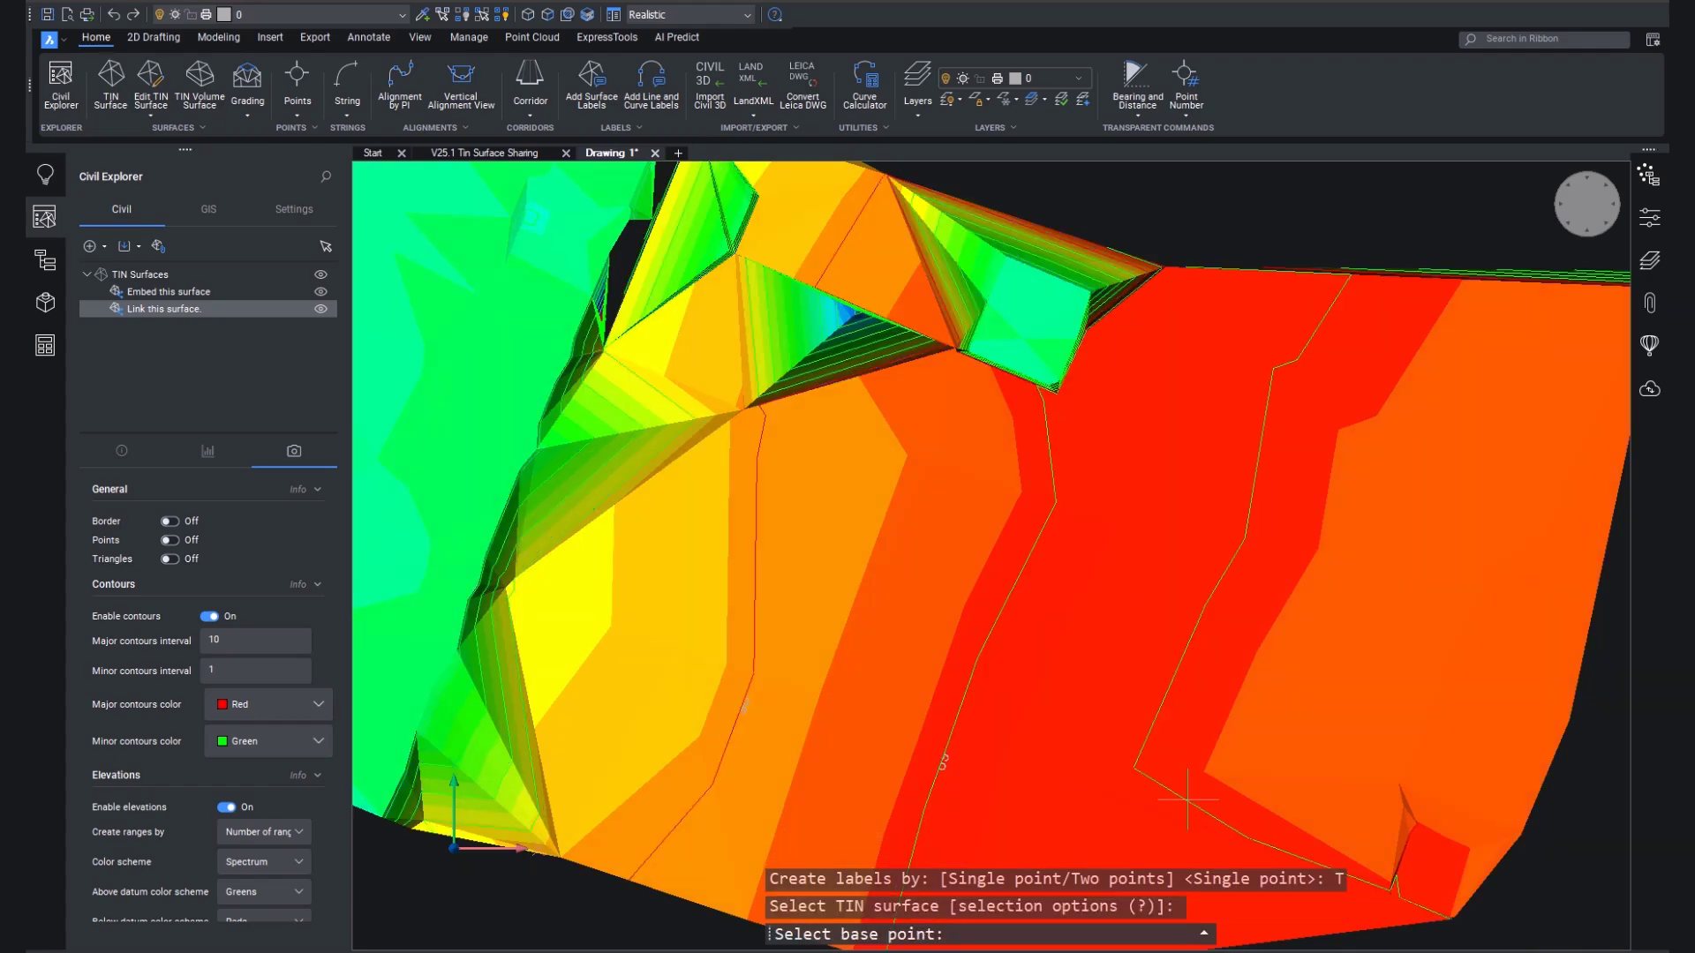
pyautogui.click(1120, 635)
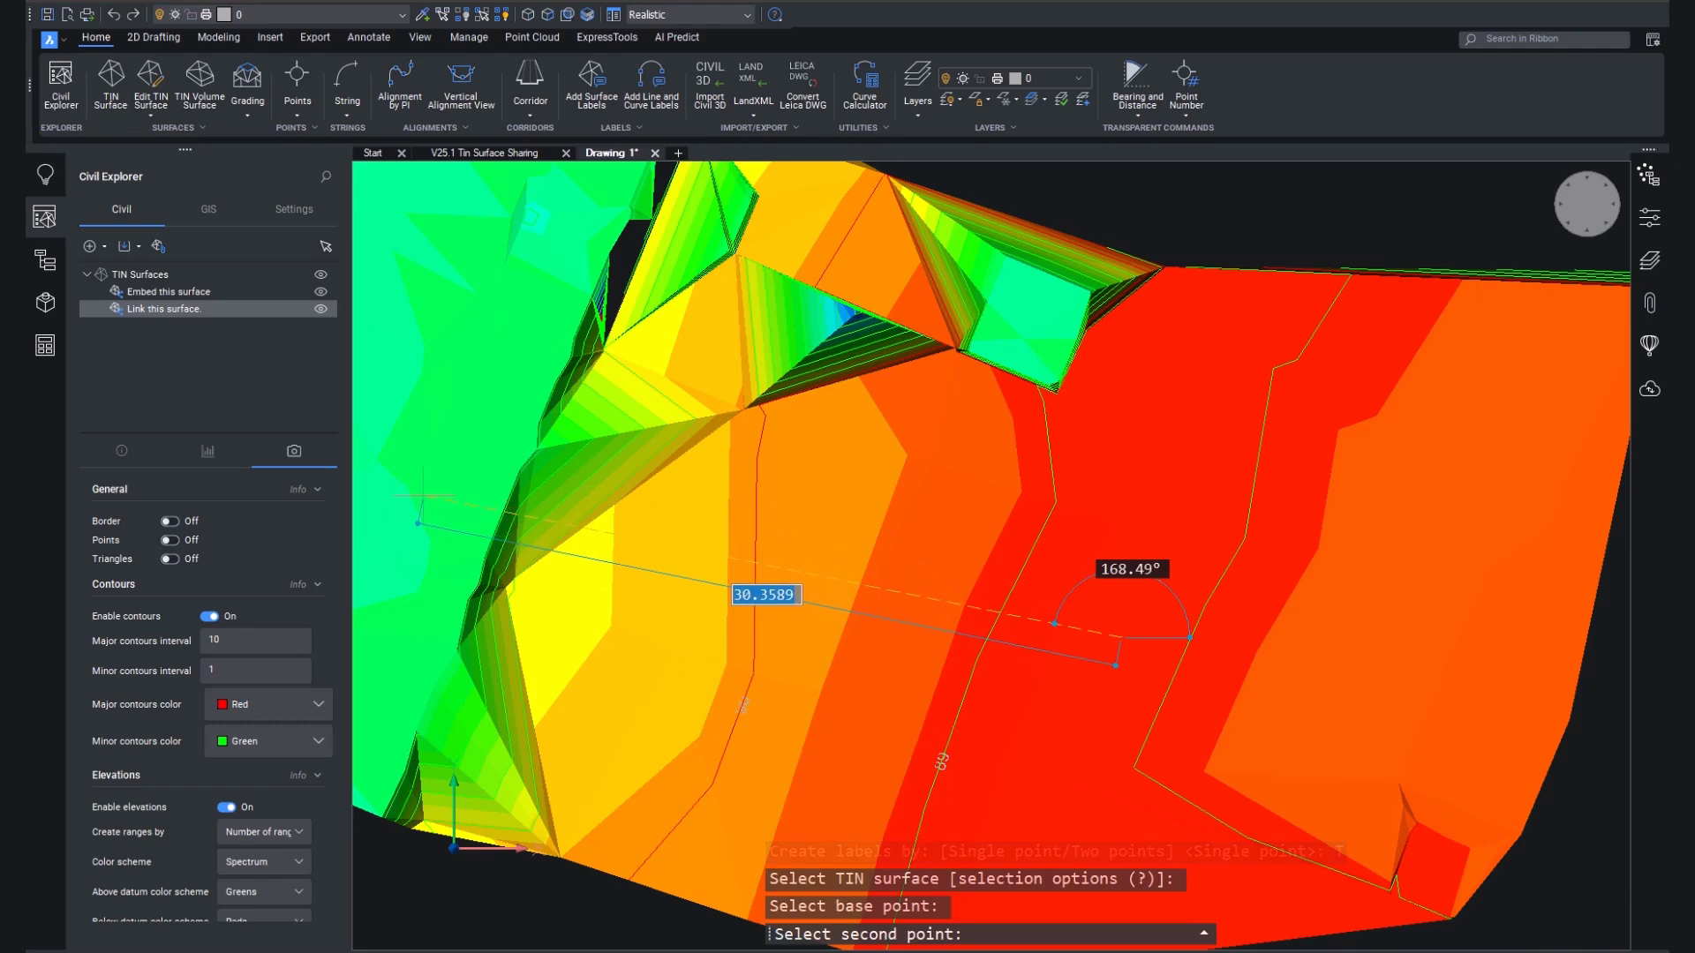
pyautogui.click(634, 608)
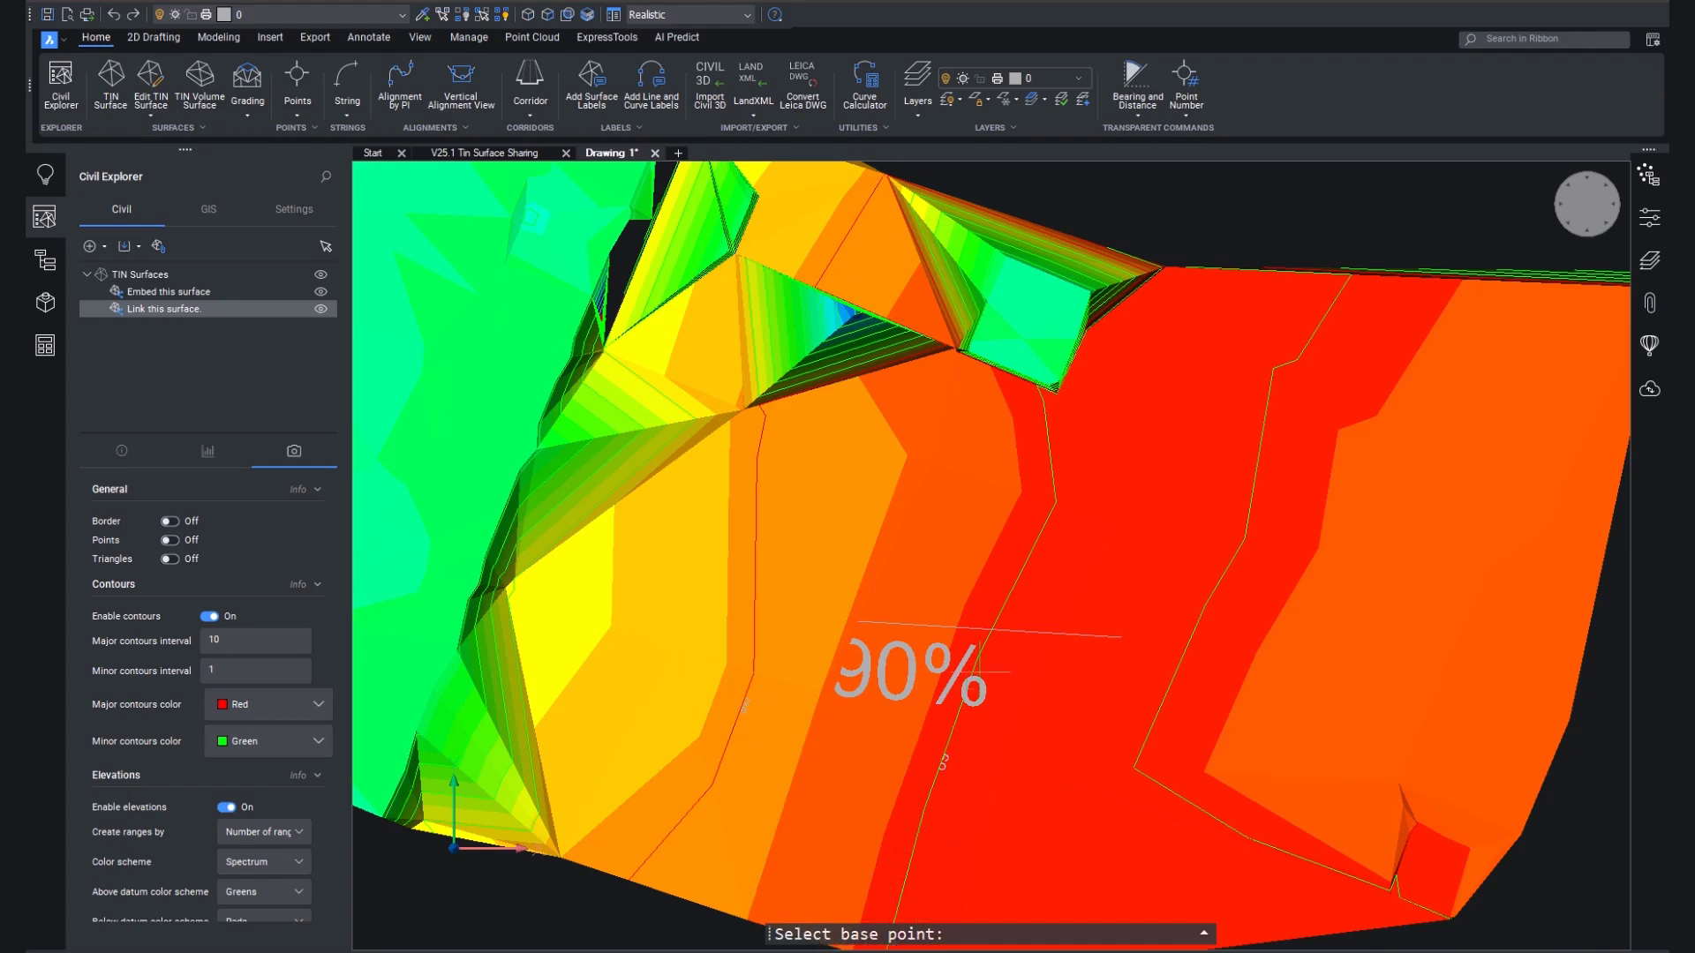
# Add two more two-point slope labels, one from the orange area across the red one and one up the pyramid's side
pyautogui.click(1413, 543)
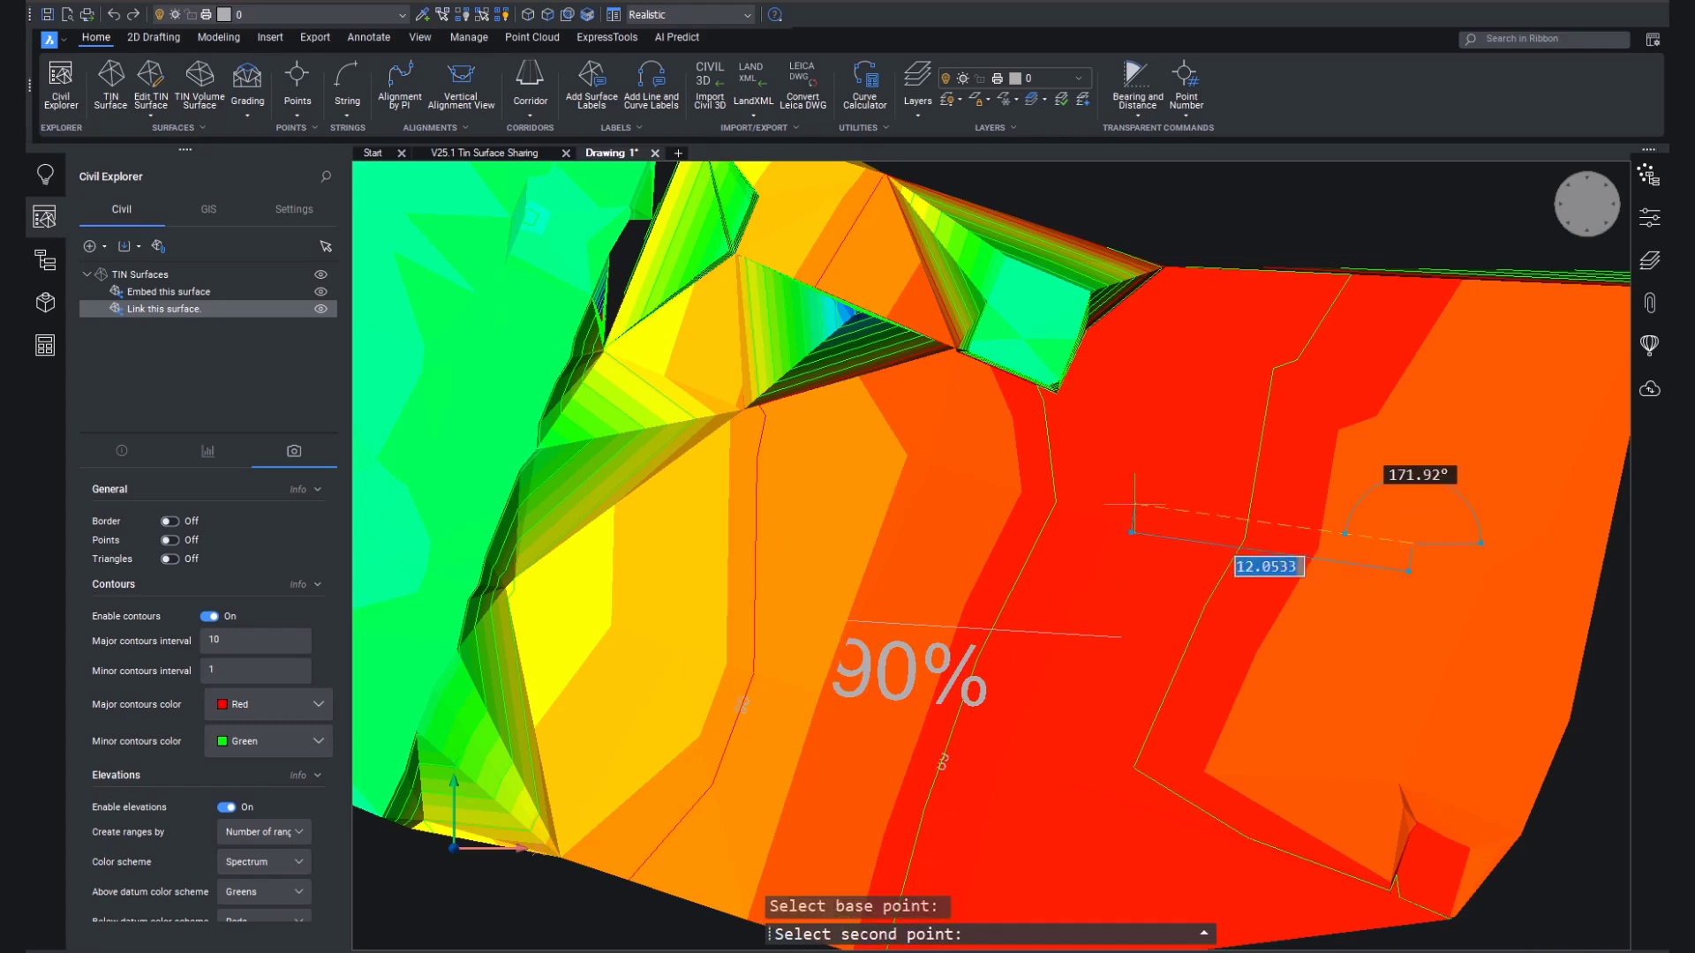
pyautogui.click(995, 490)
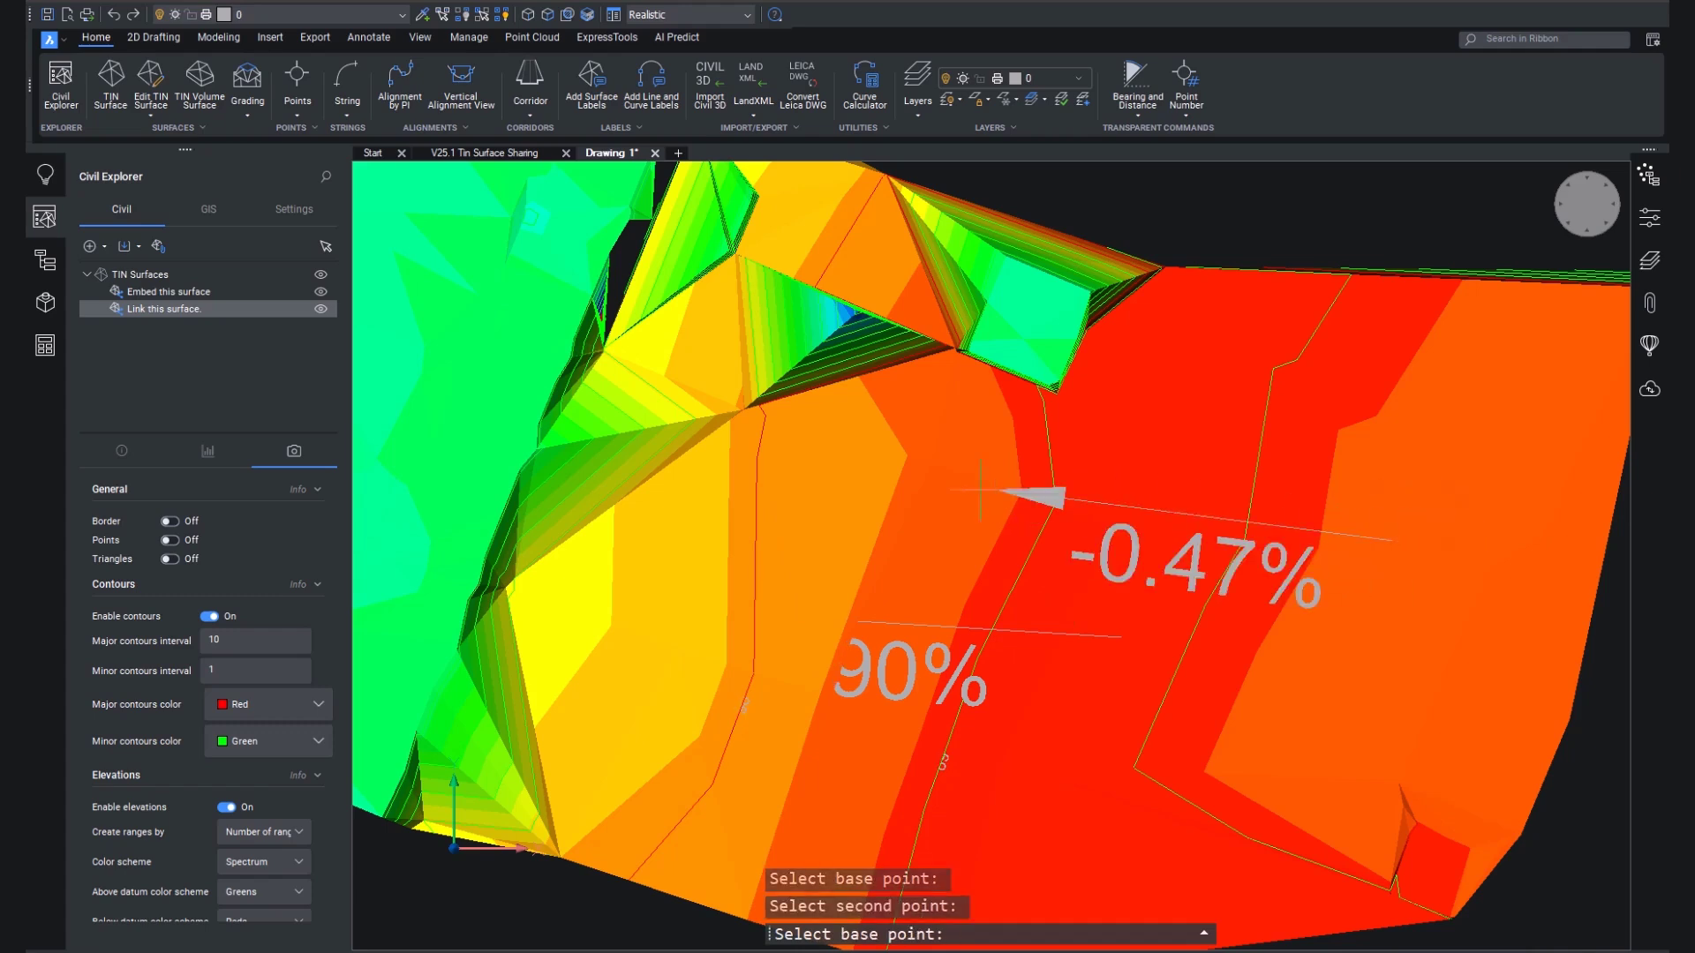
pyautogui.click(861, 450)
pyautogui.click(846, 280)
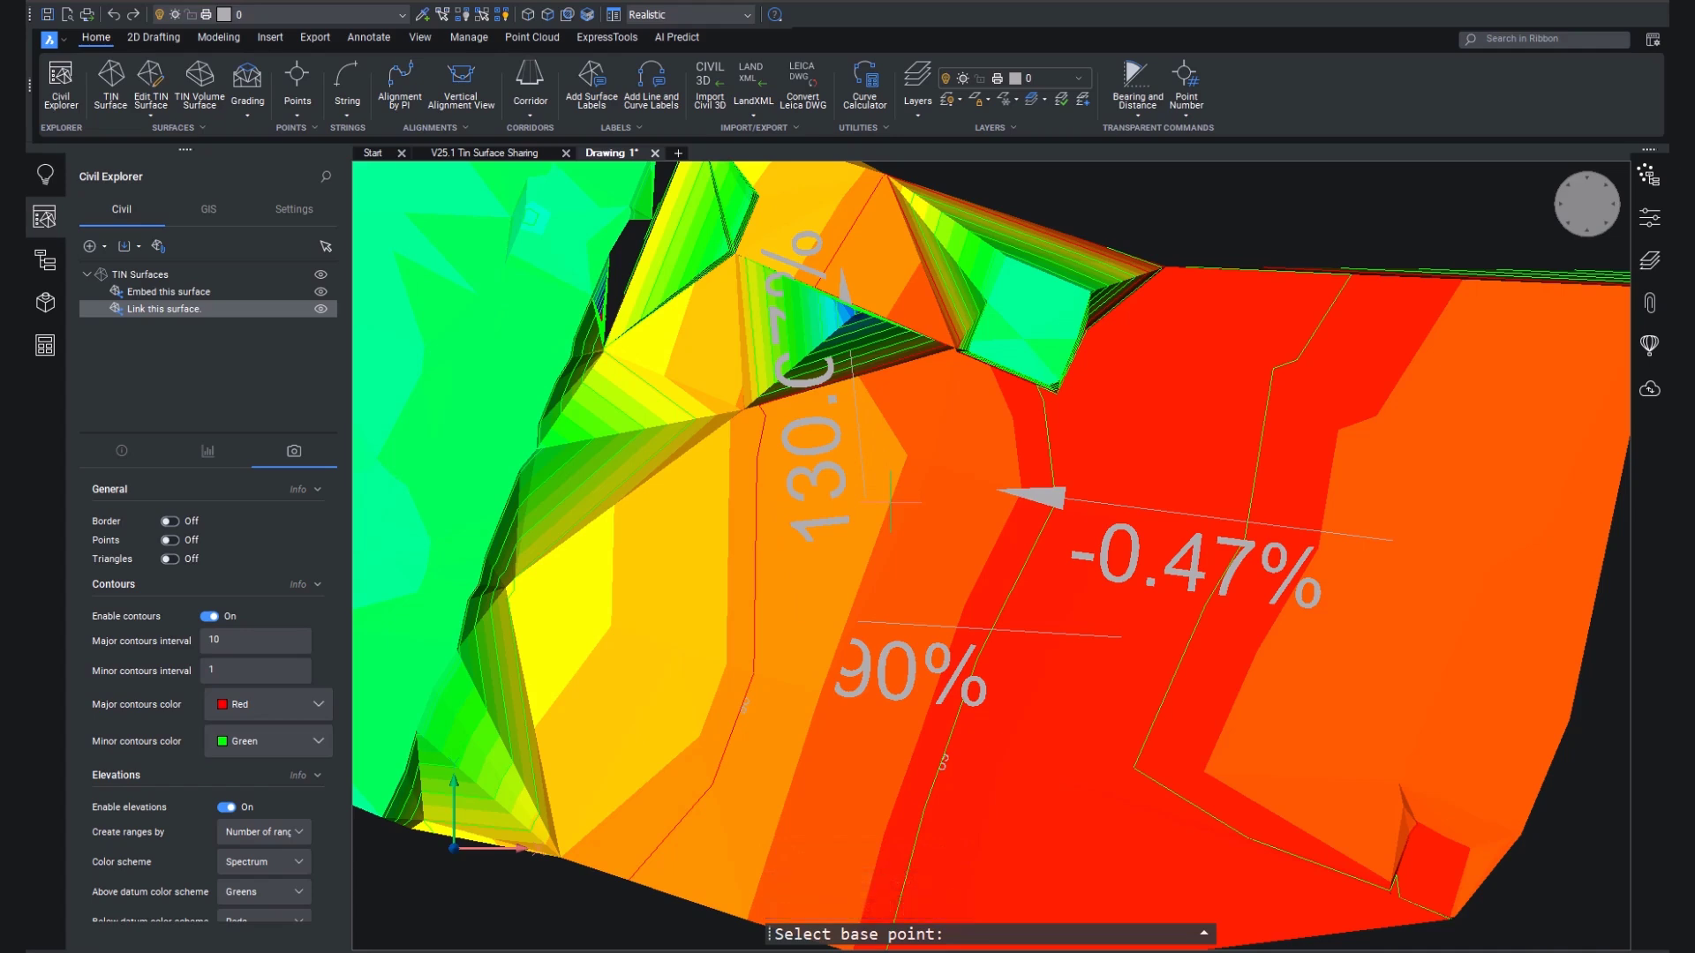
# Hide the linked surface's elevations temporarily, delete the slope label running up the pyramid's side, and save Drawing 1
pyautogui.press('Escape')
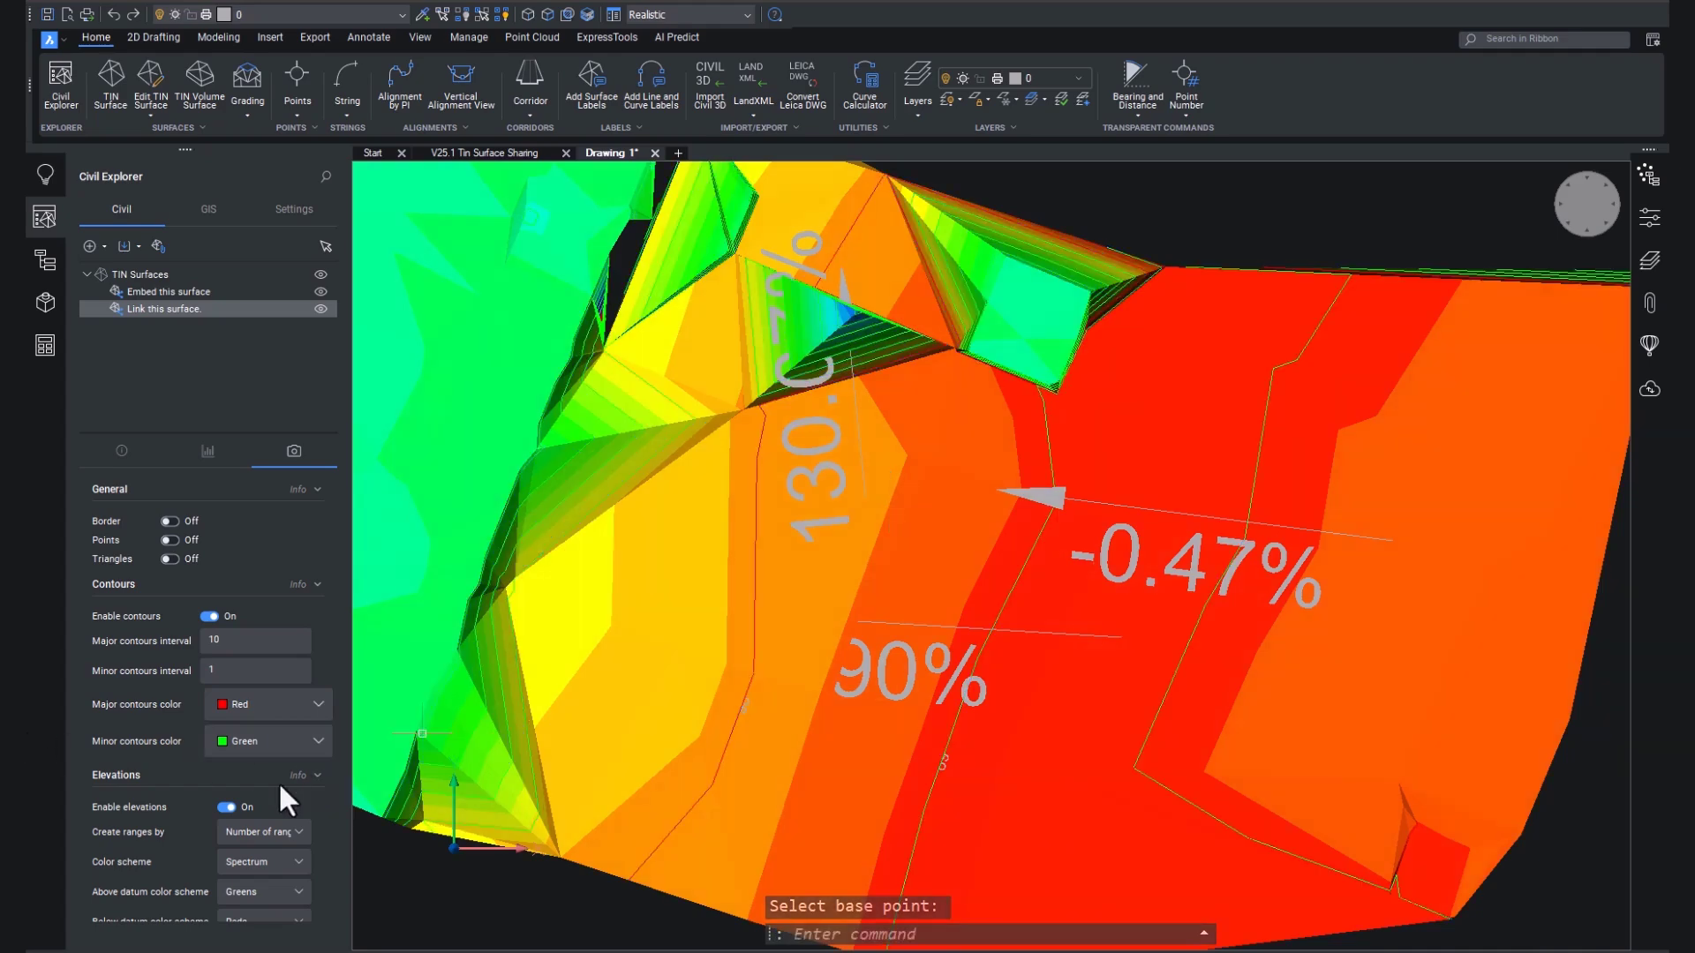
pyautogui.click(221, 804)
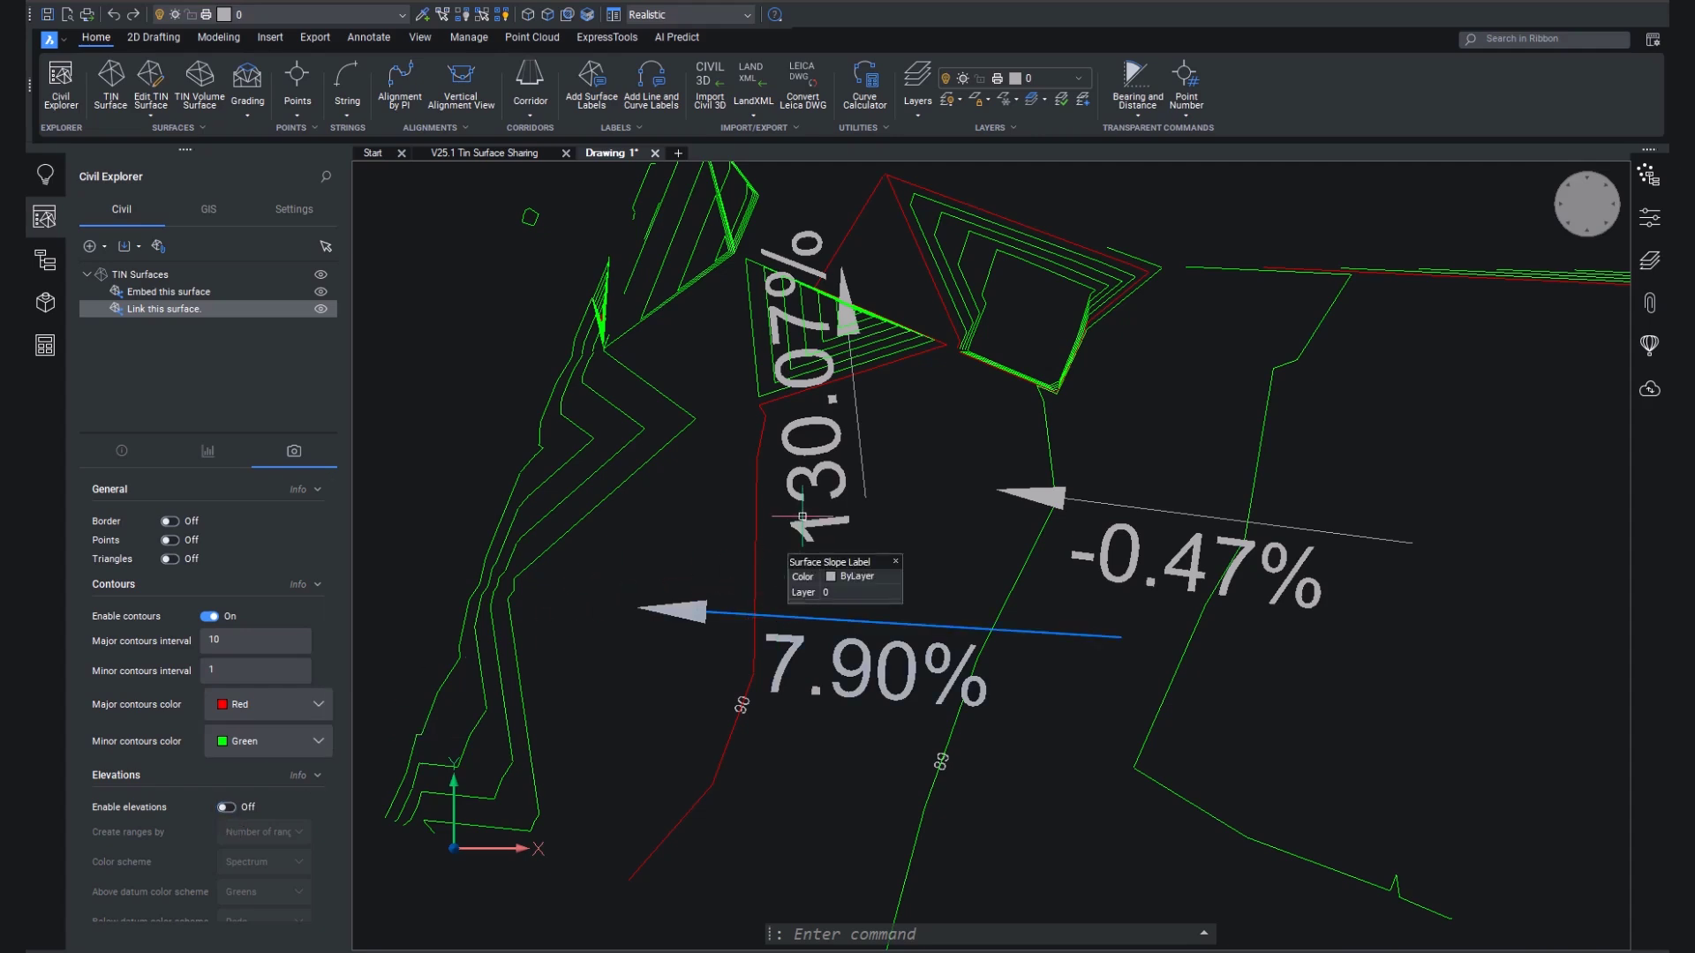
pyautogui.click(861, 463)
pyautogui.press('Delete')
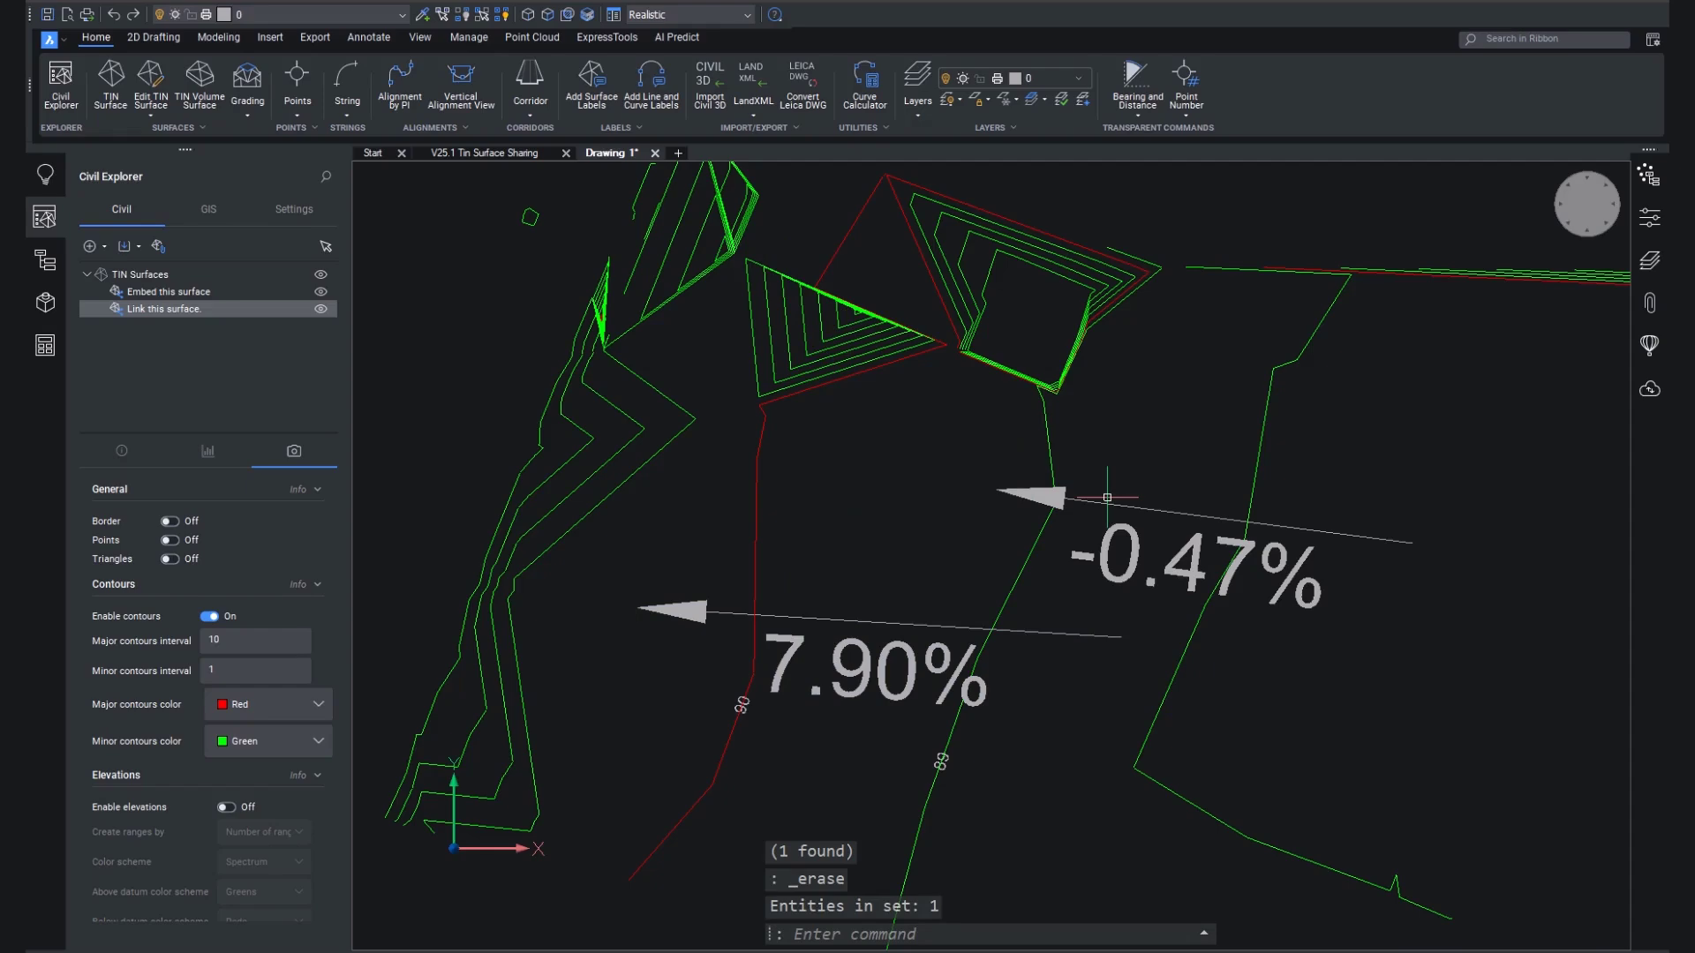
pyautogui.click(226, 807)
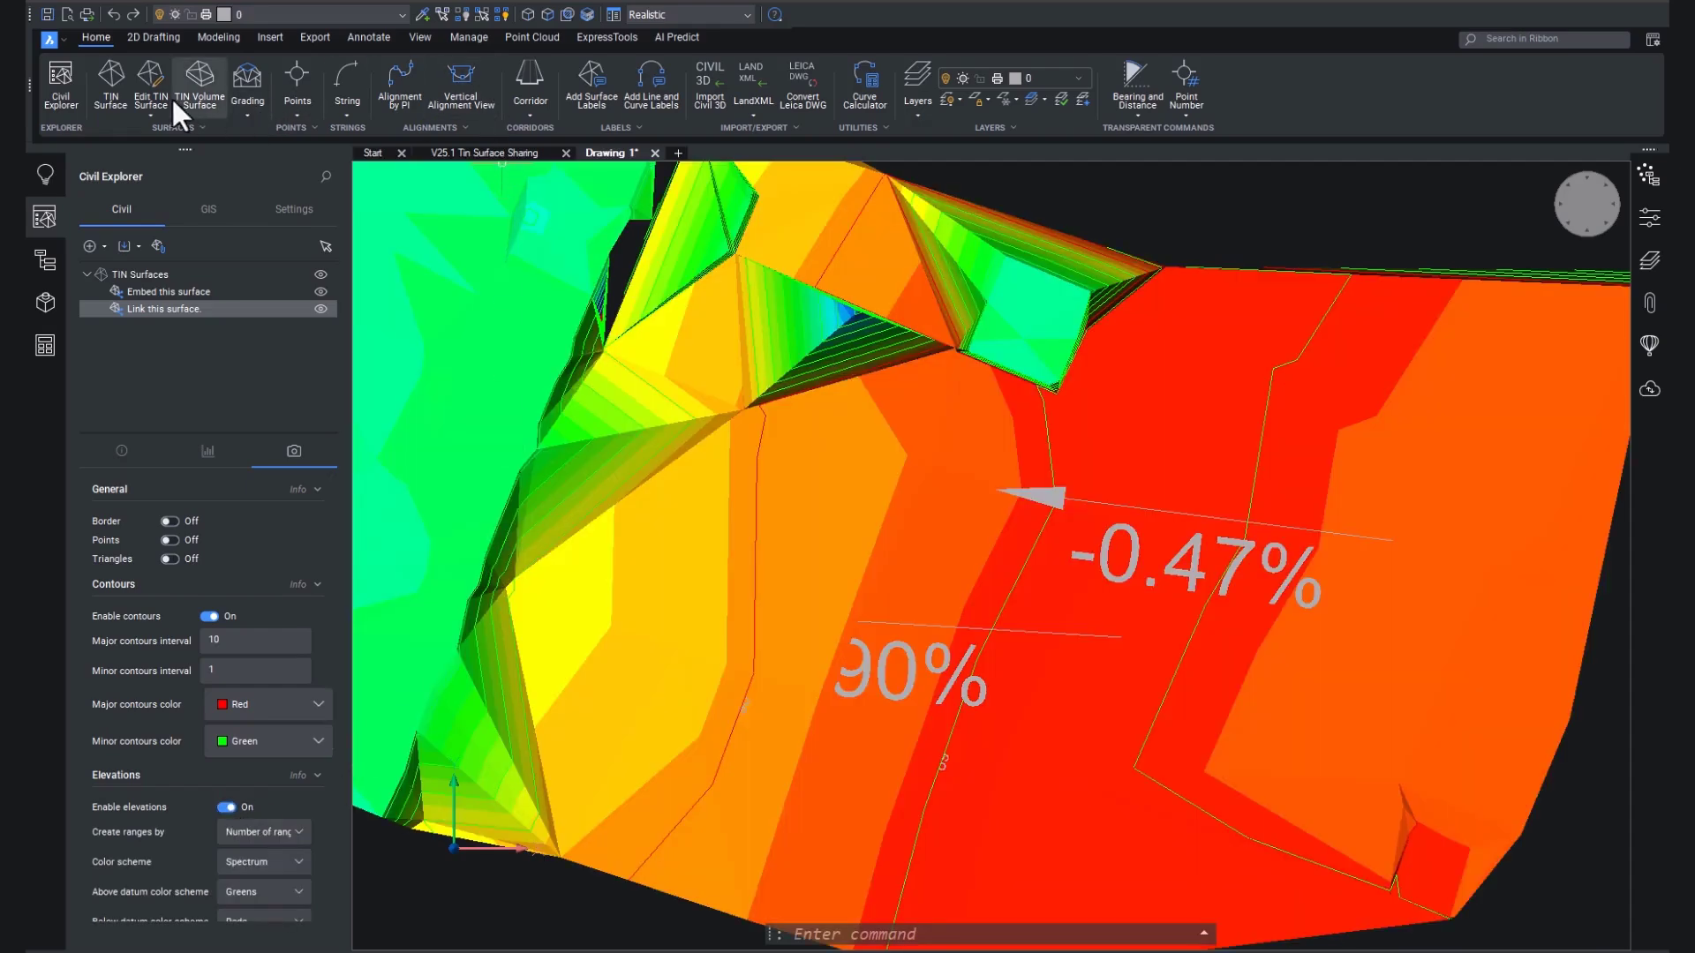
pyautogui.click(48, 16)
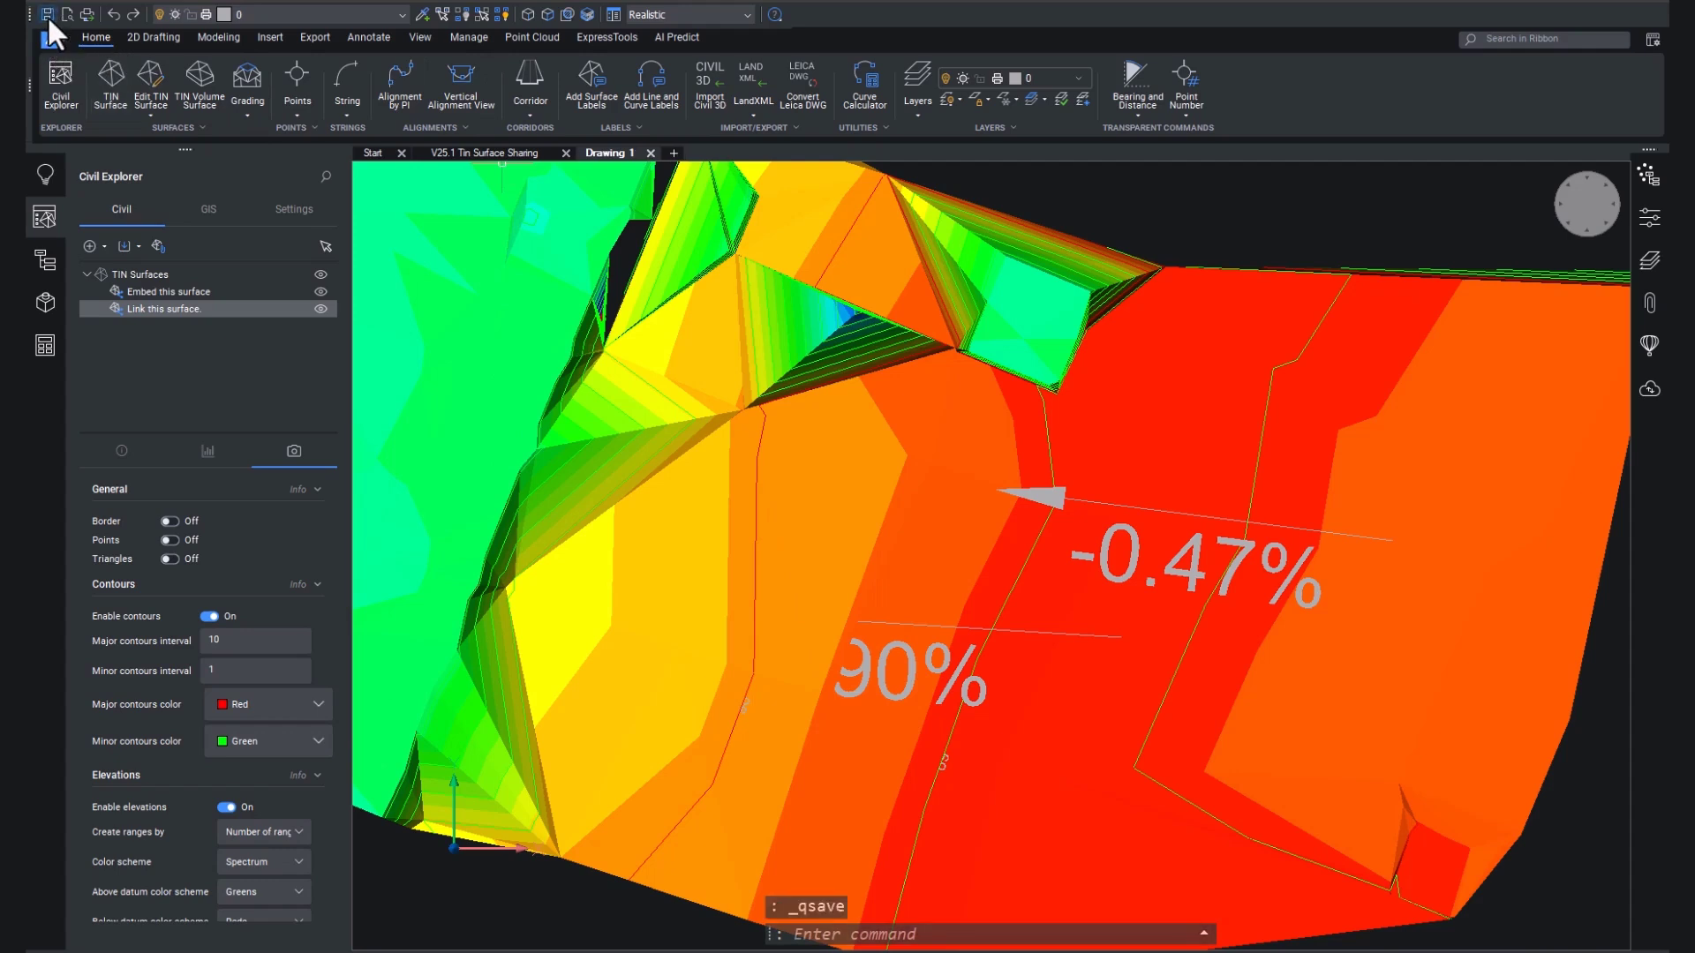
# In the V25.1 Tin Surface Sharing drawing, delete the triangle lines at the east end of the "Embed this surface" TIN surface
pyautogui.click(523, 153)
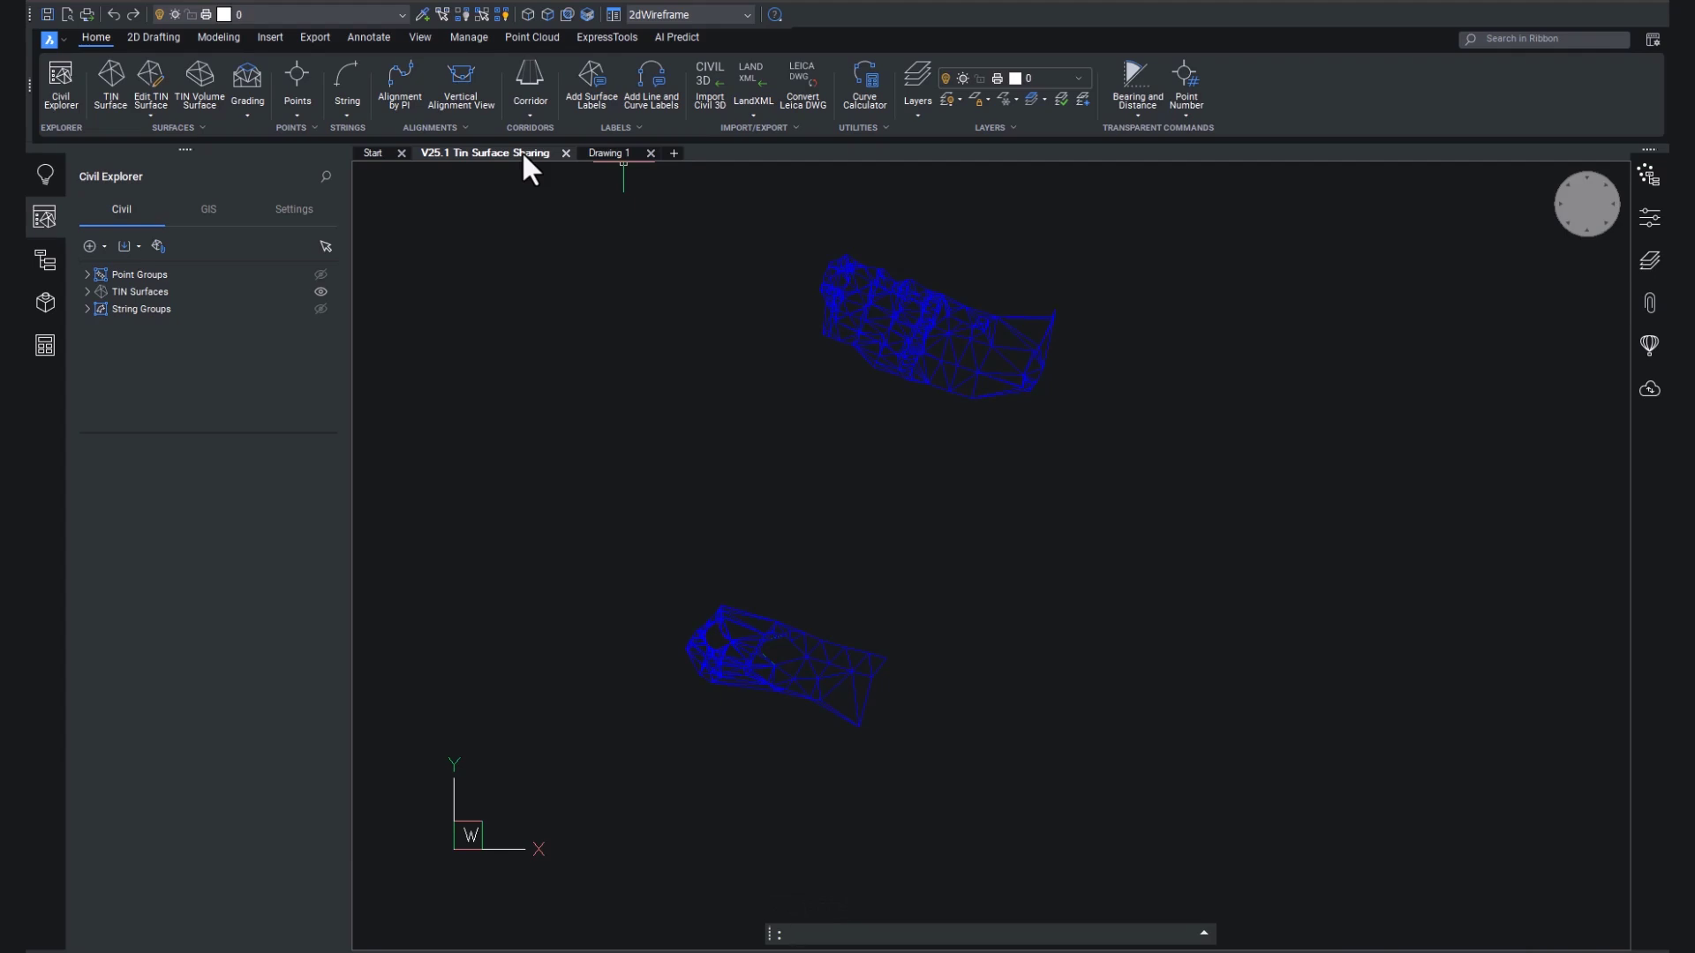
pyautogui.click(87, 291)
pyautogui.click(204, 308)
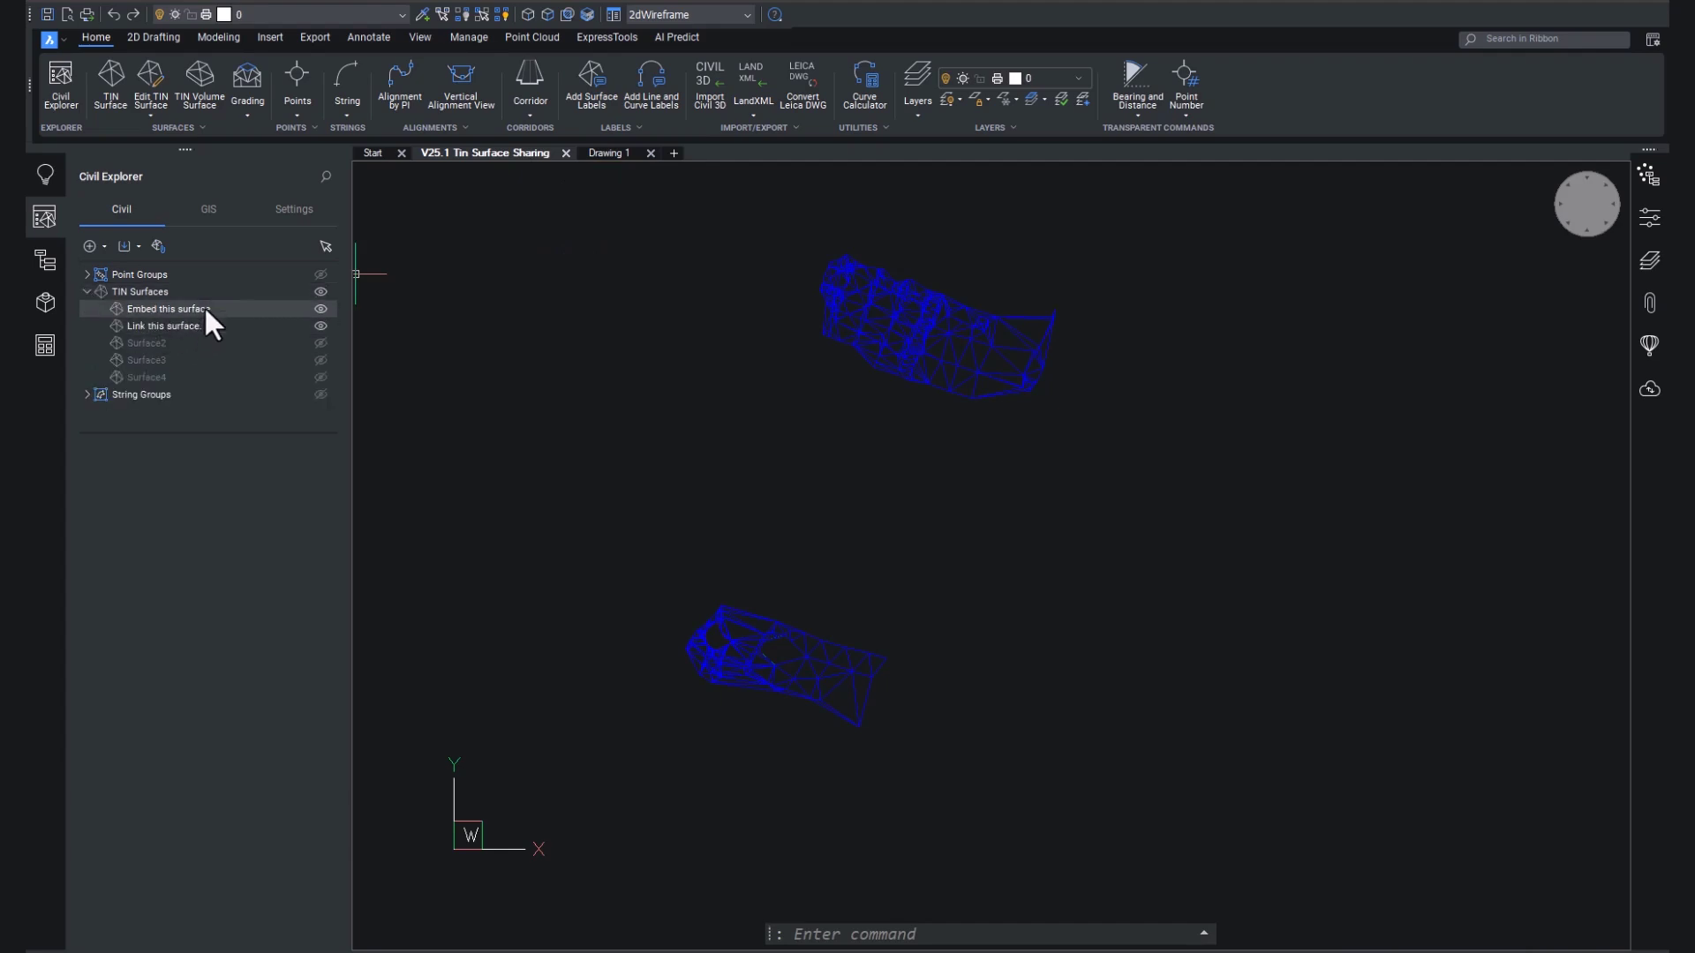
pyautogui.rightClick(204, 309)
pyautogui.moveTo(270, 323)
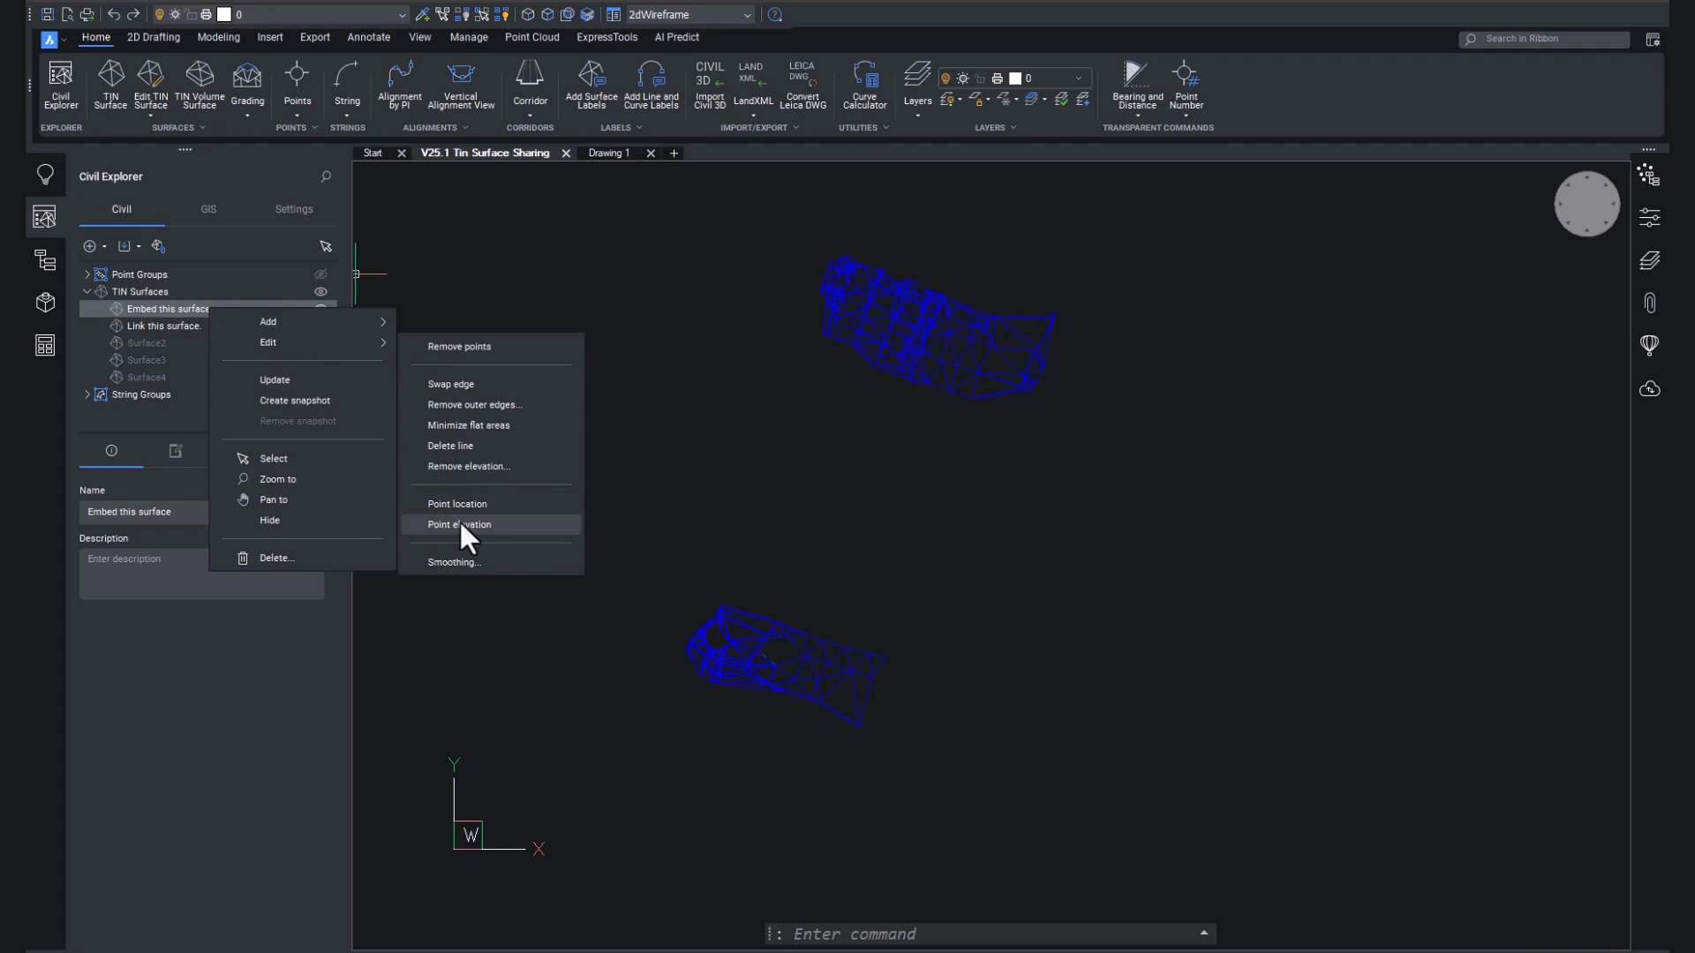
pyautogui.click(460, 446)
pyautogui.click(930, 805)
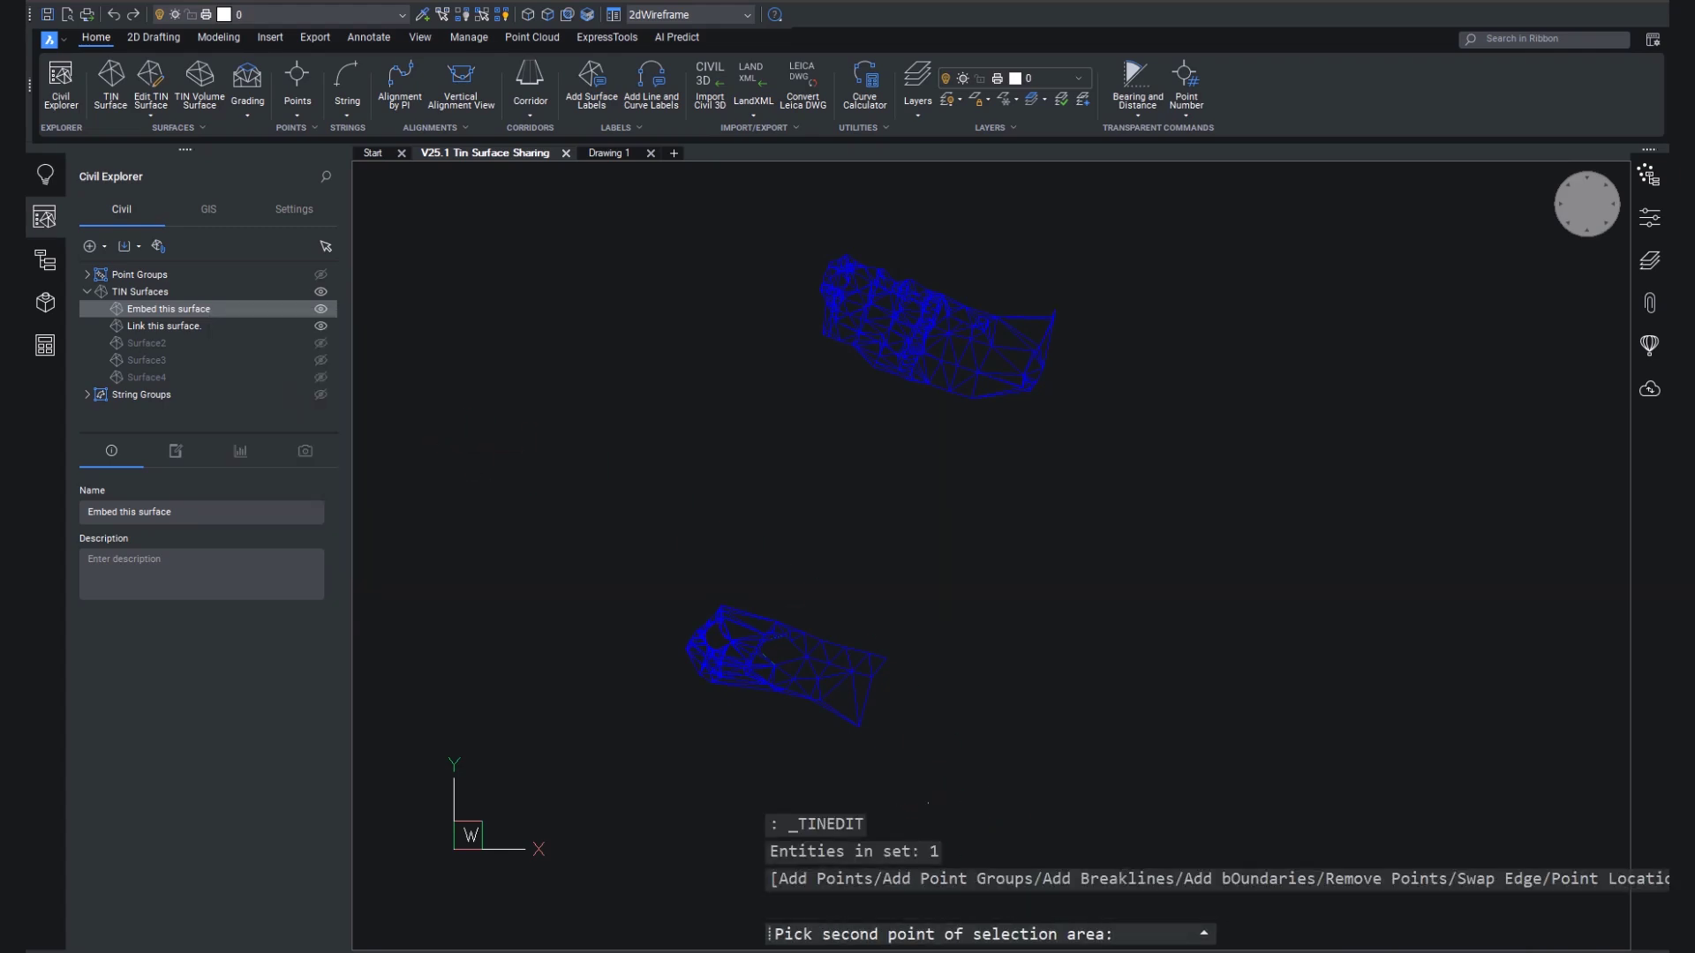
pyautogui.click(795, 620)
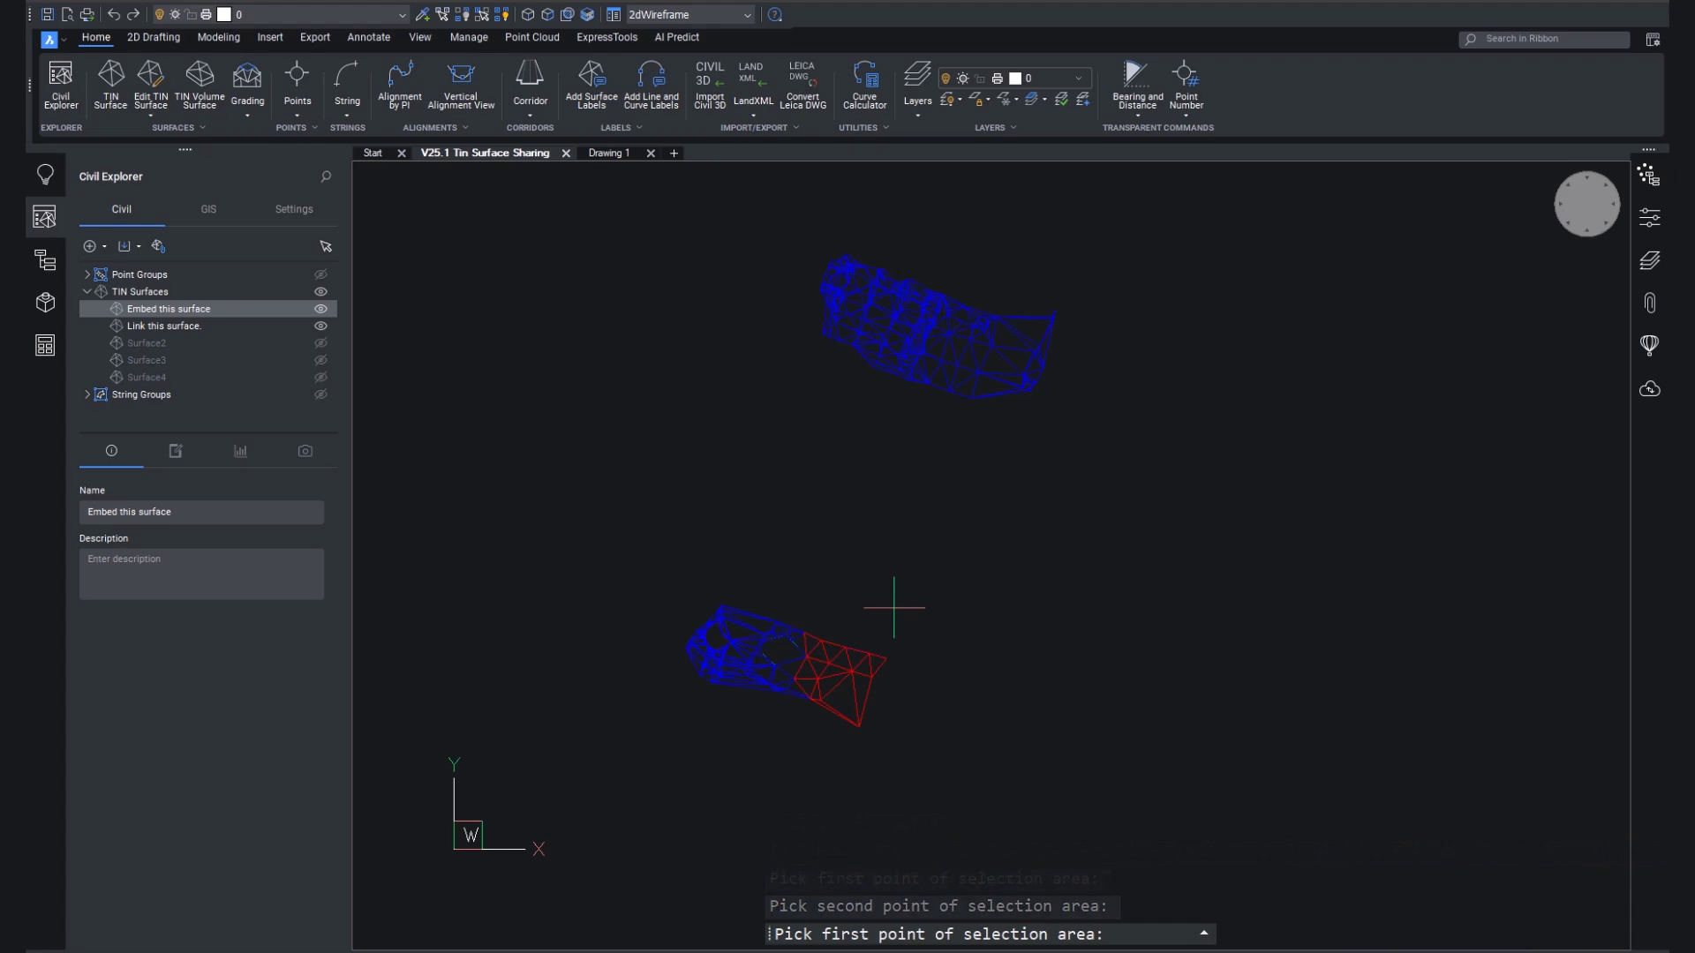
pyautogui.press('Return')
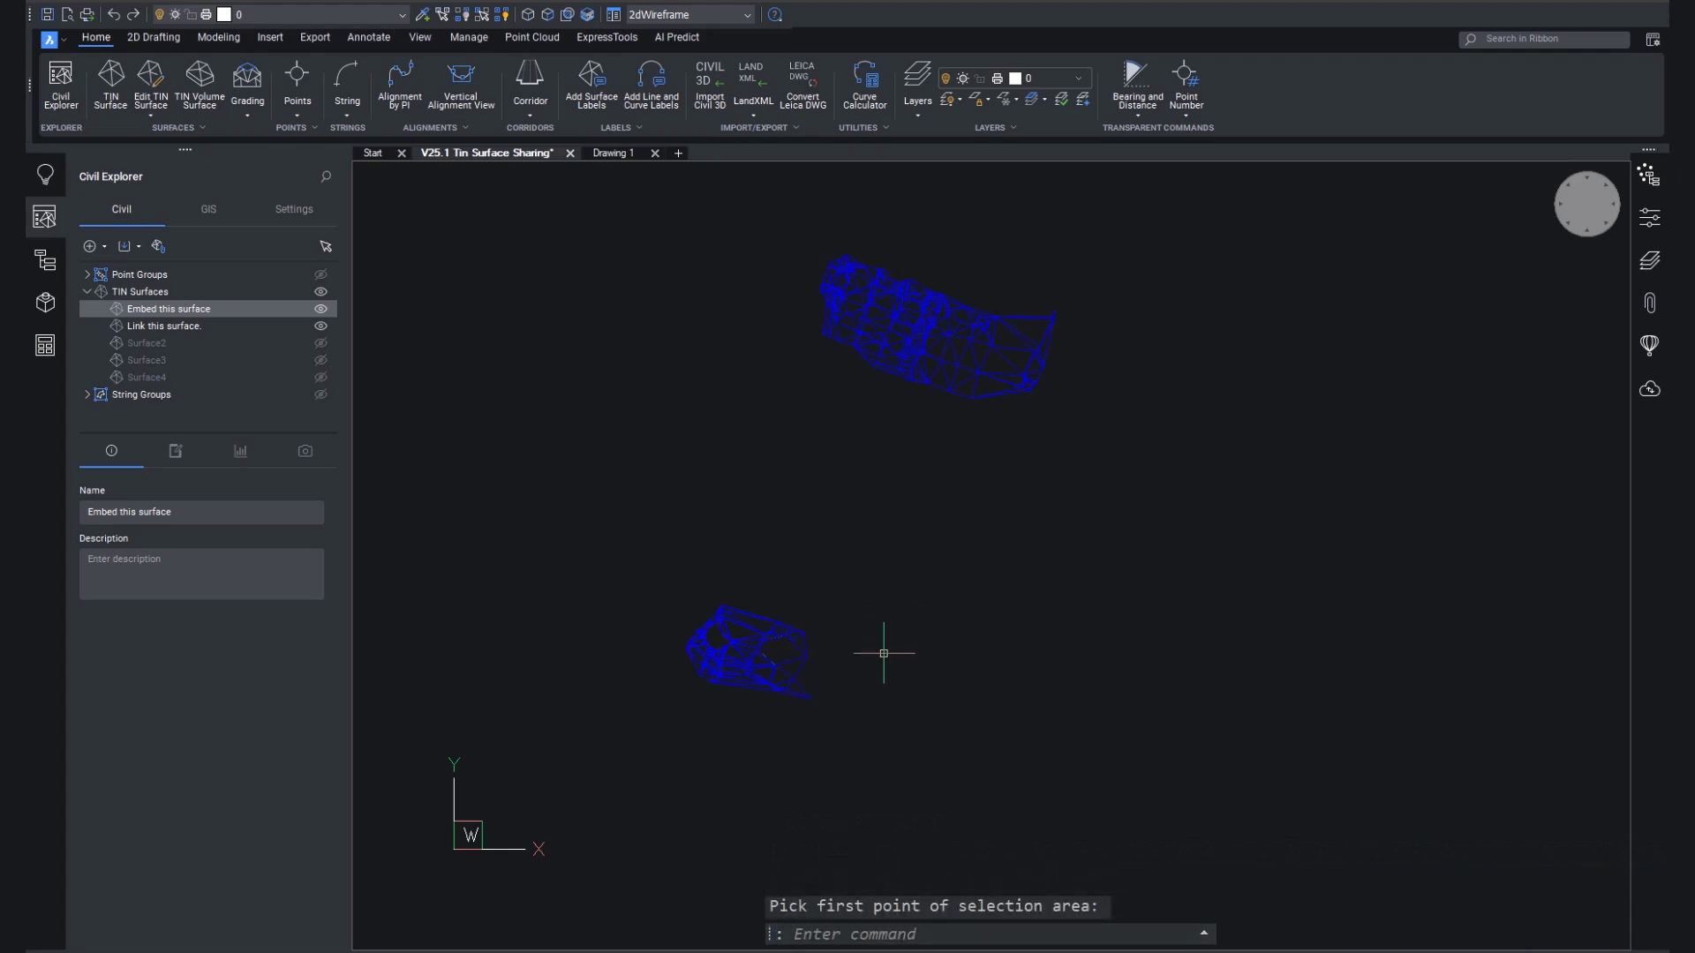
# In Realistic style and a 3D view, remove the pointed peak beside the block from the "Link this surface" TIN surface
pyautogui.click(235, 327)
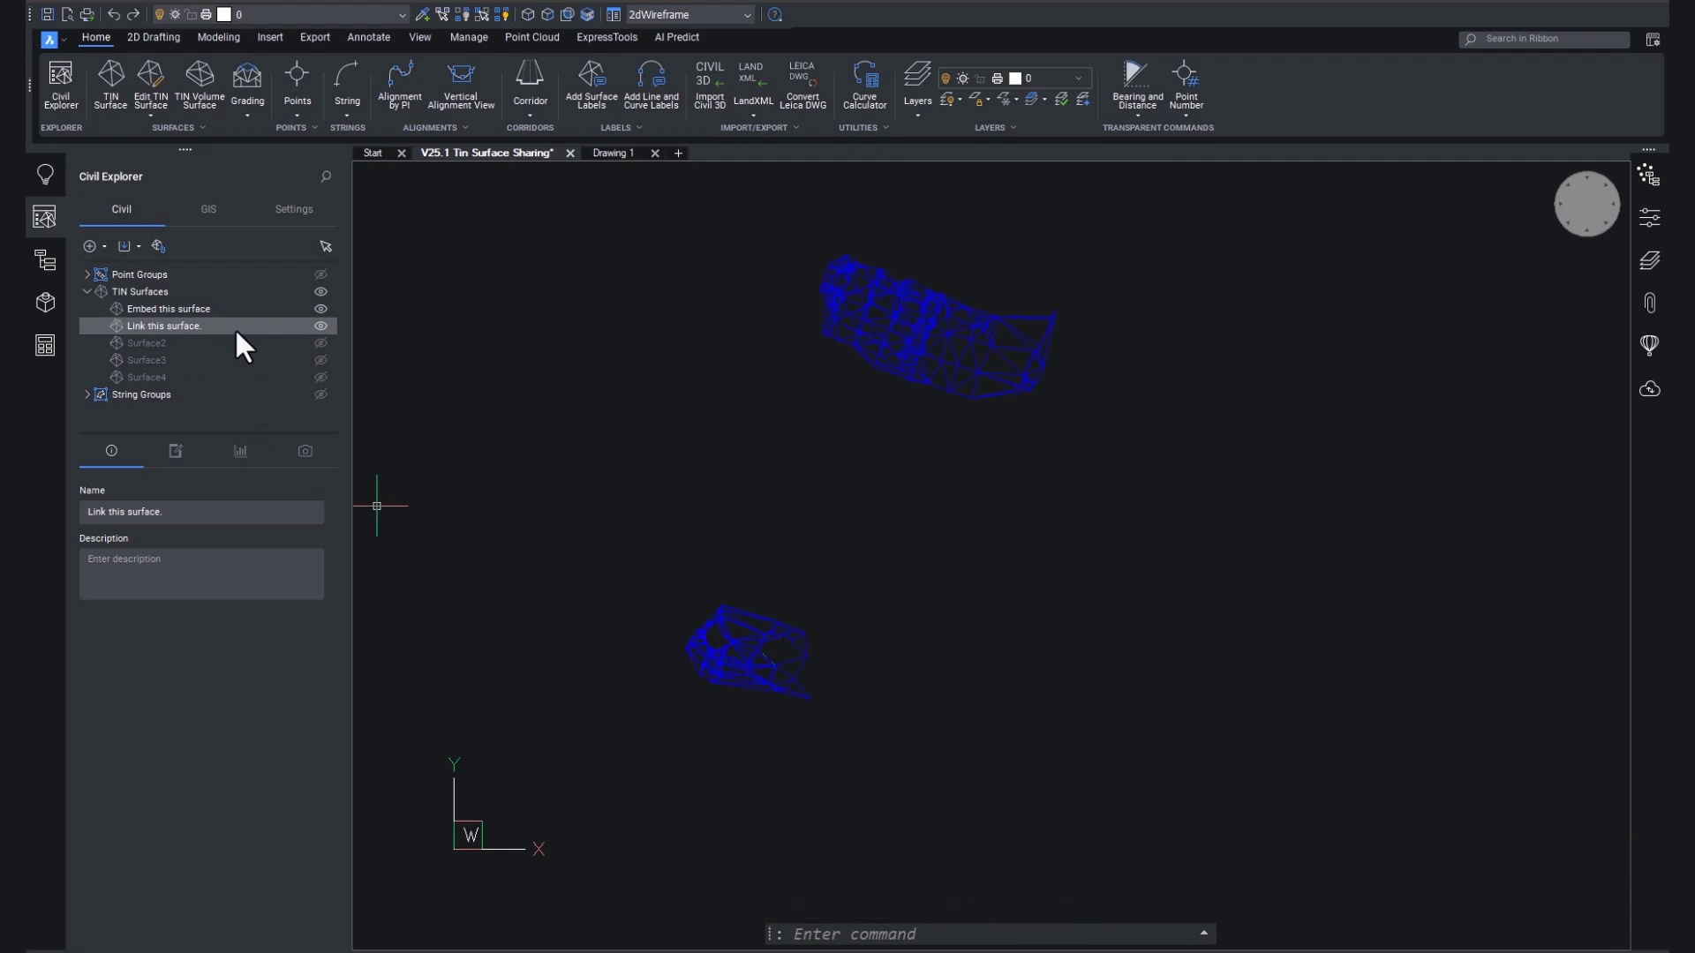
pyautogui.rightClick(236, 323)
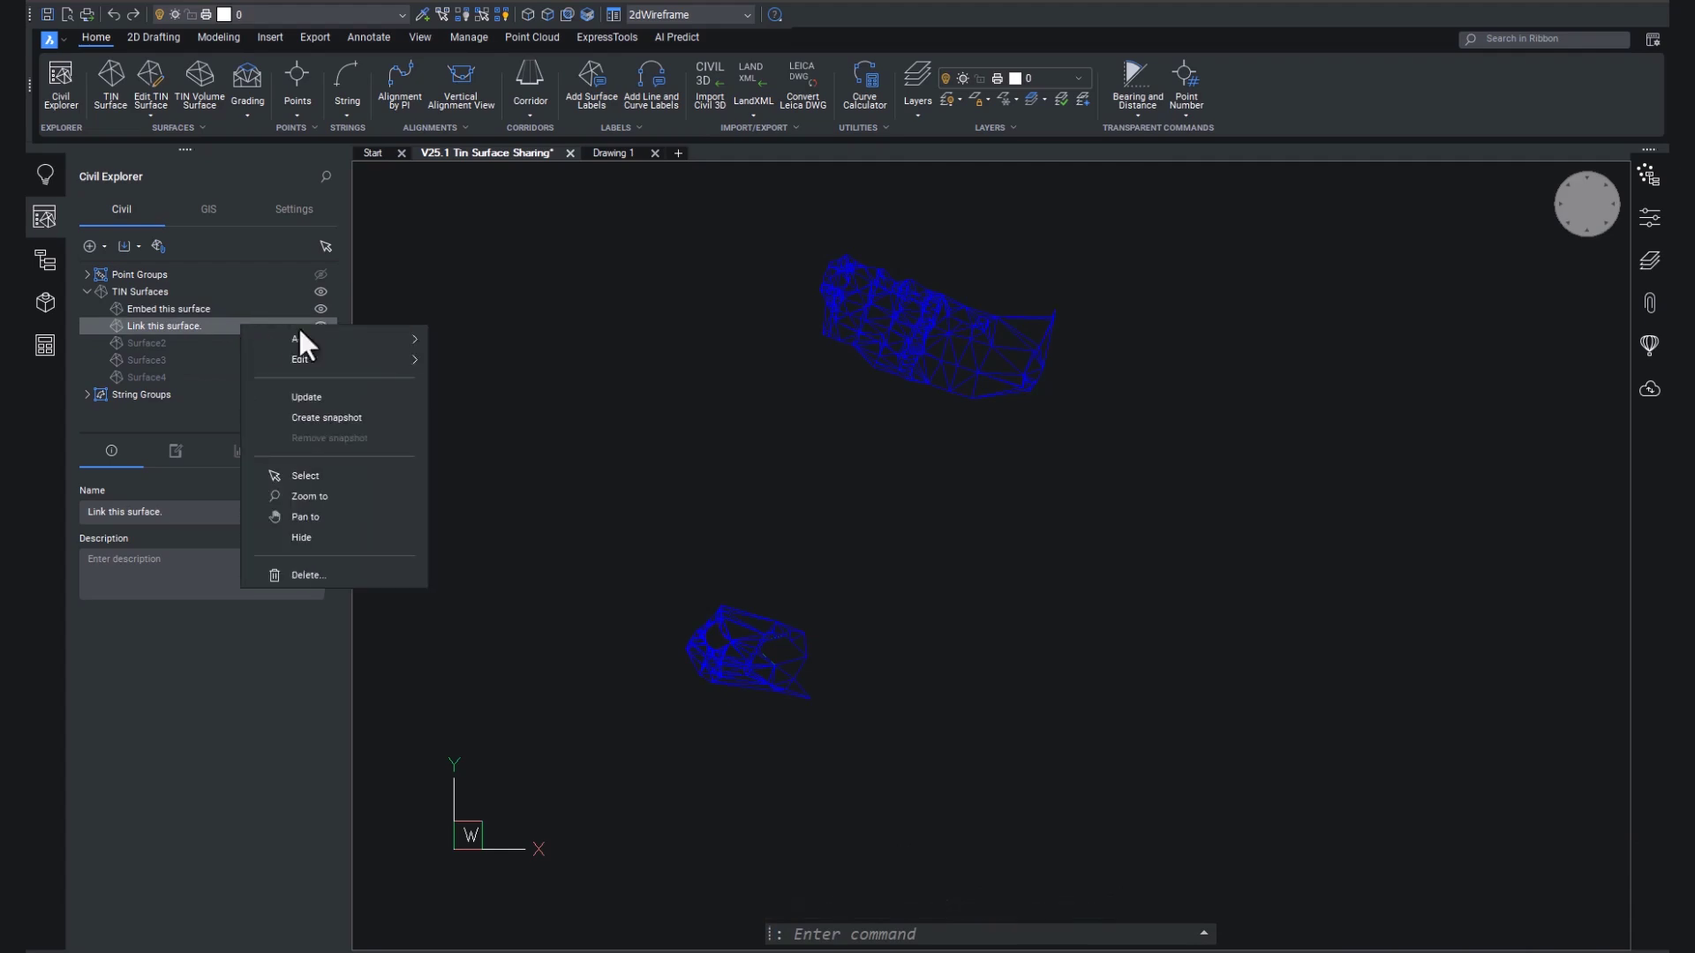
pyautogui.moveTo(317, 360)
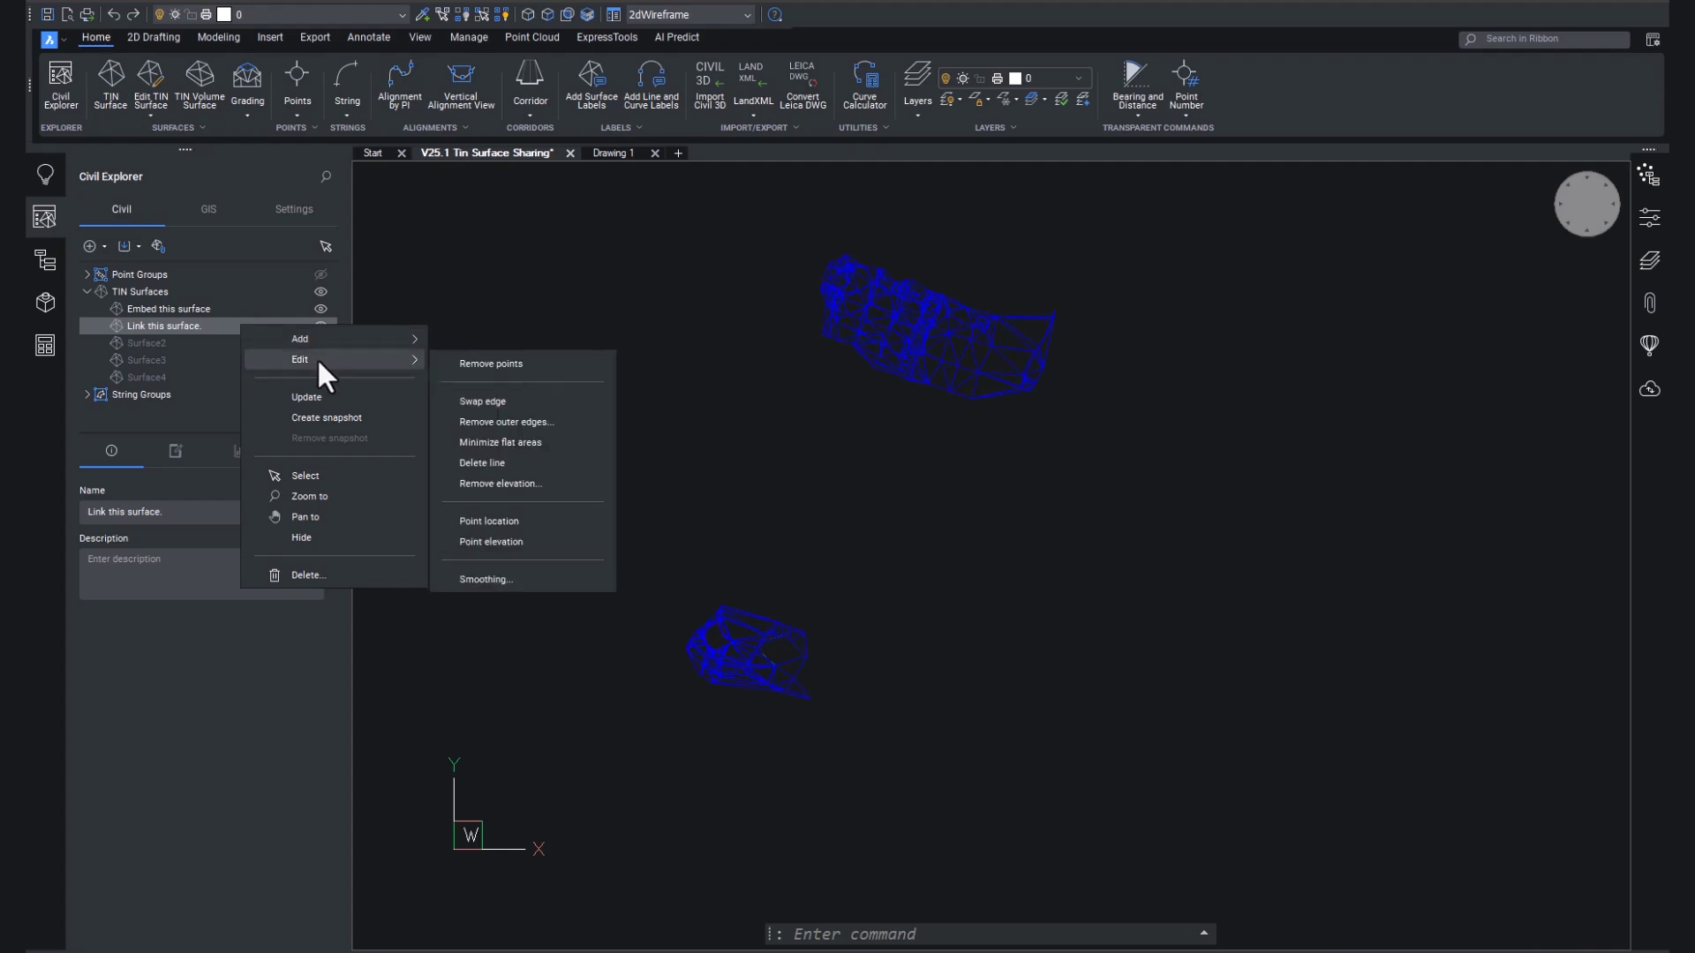
pyautogui.click(483, 362)
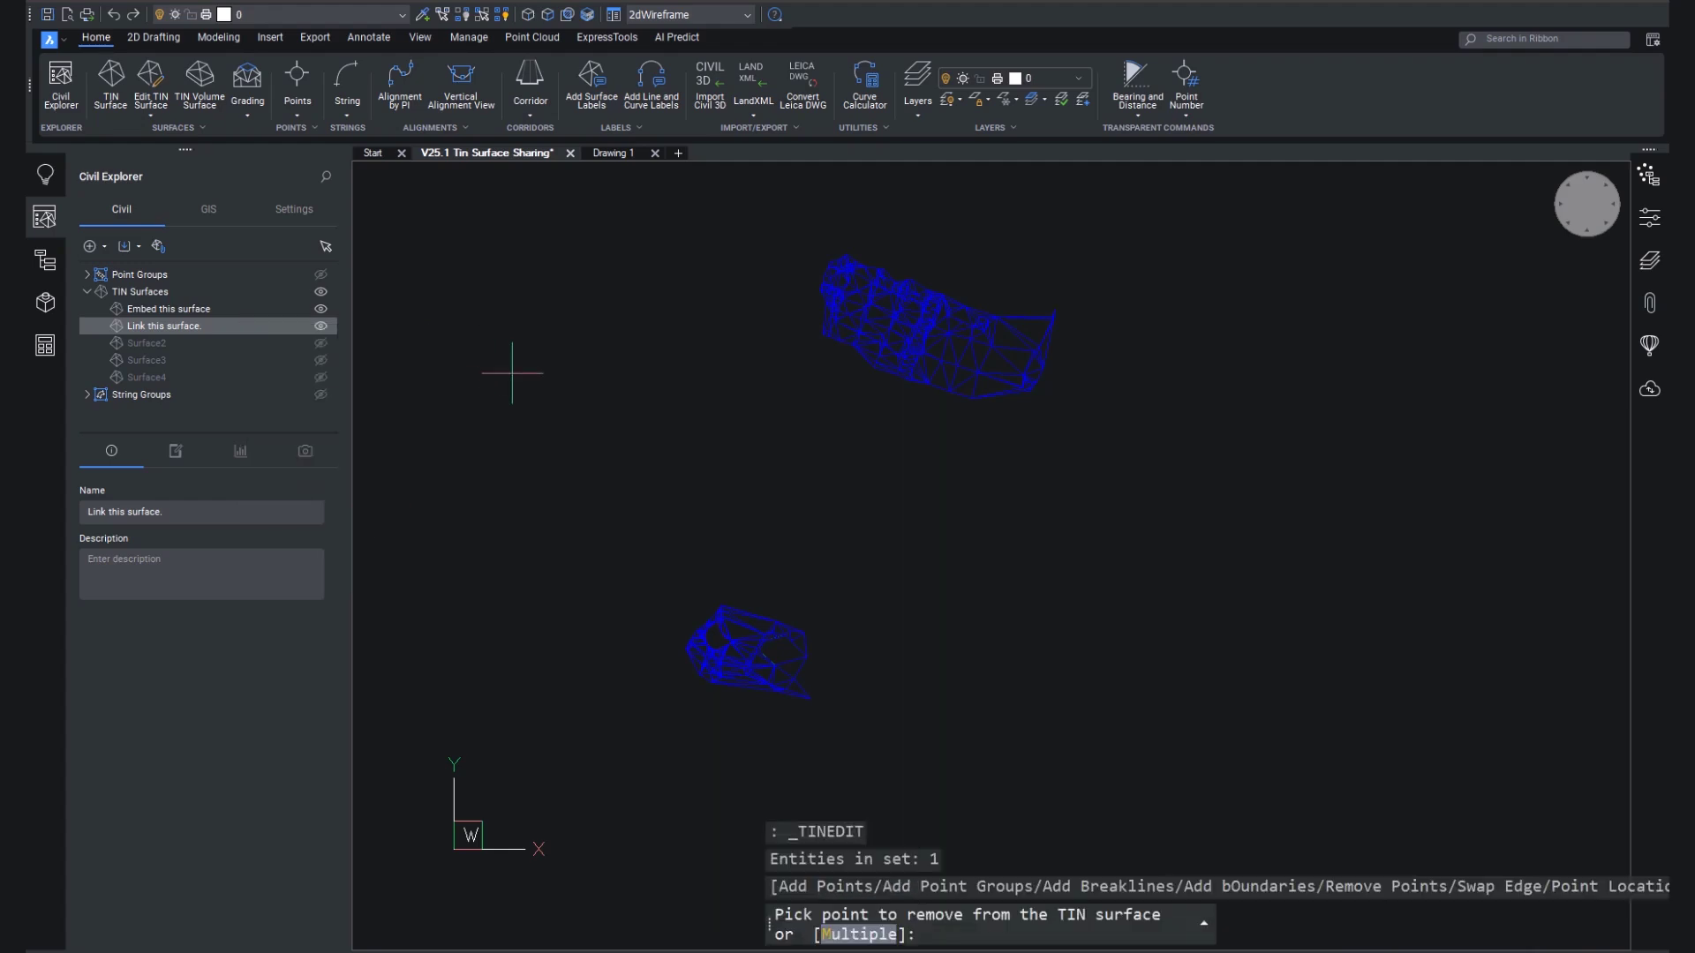
pyautogui.scroll(3, 953, 326)
pyautogui.keyDown('shift'); pyautogui.moveTo(897, 496); pyautogui.dragTo(976, 357, button='middle'); pyautogui.keyUp('shift')
pyautogui.scroll(4, 972, 331)
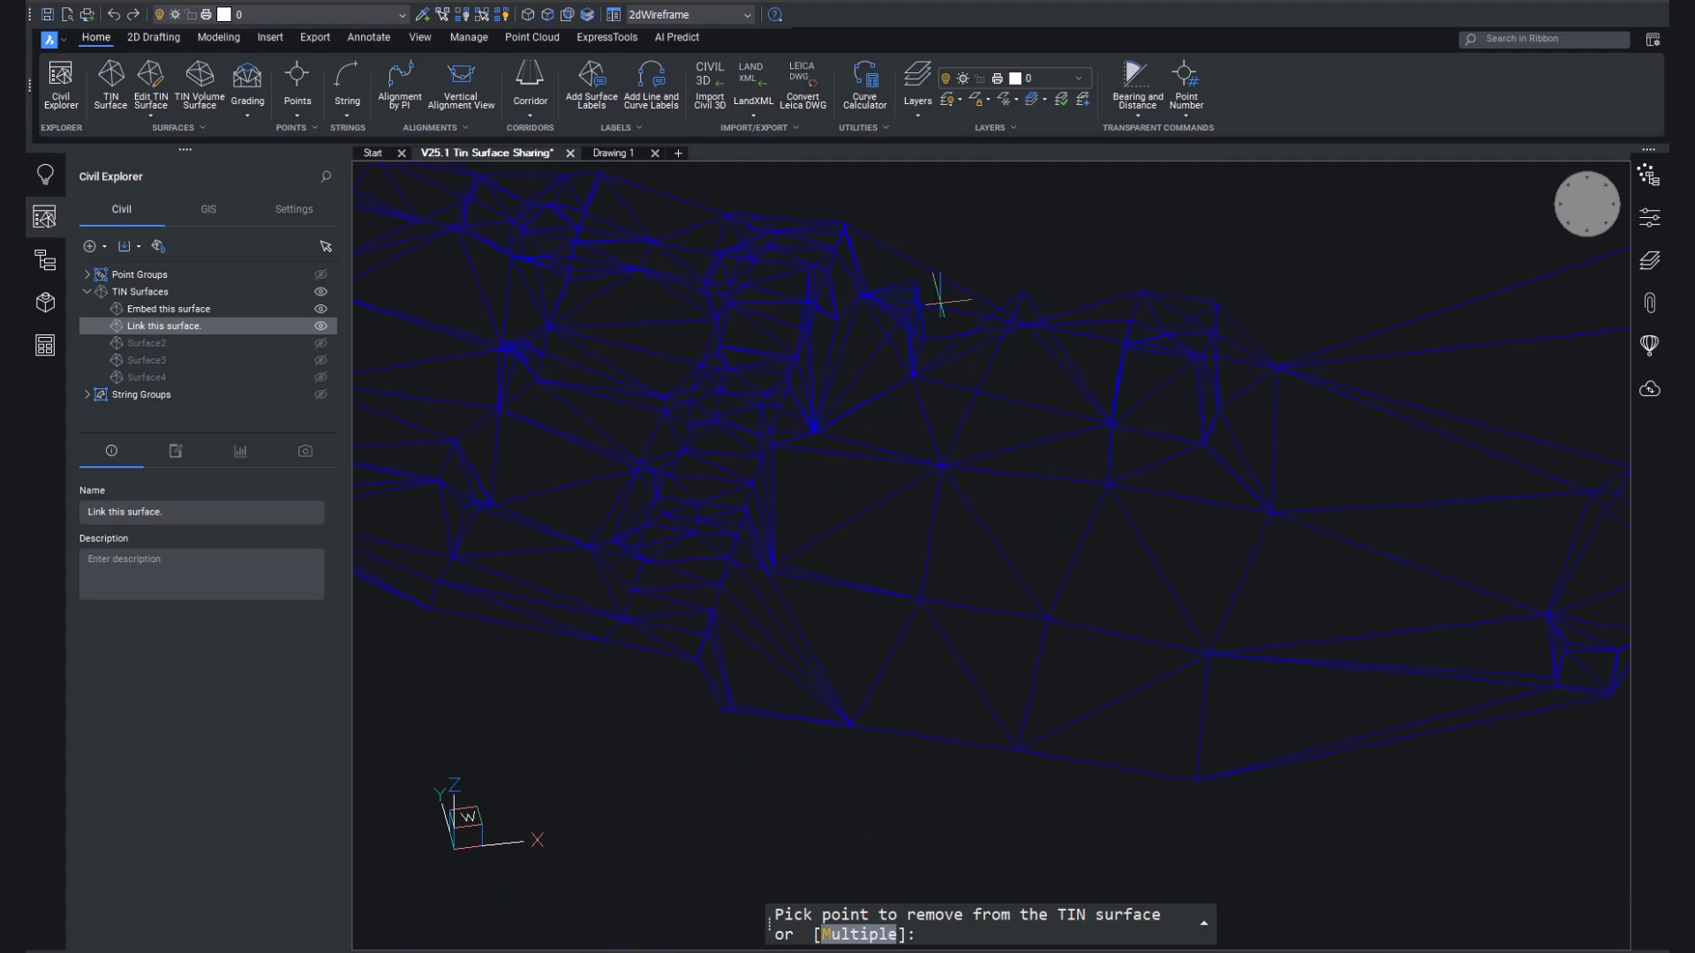
pyautogui.click(698, 13)
pyautogui.click(671, 106)
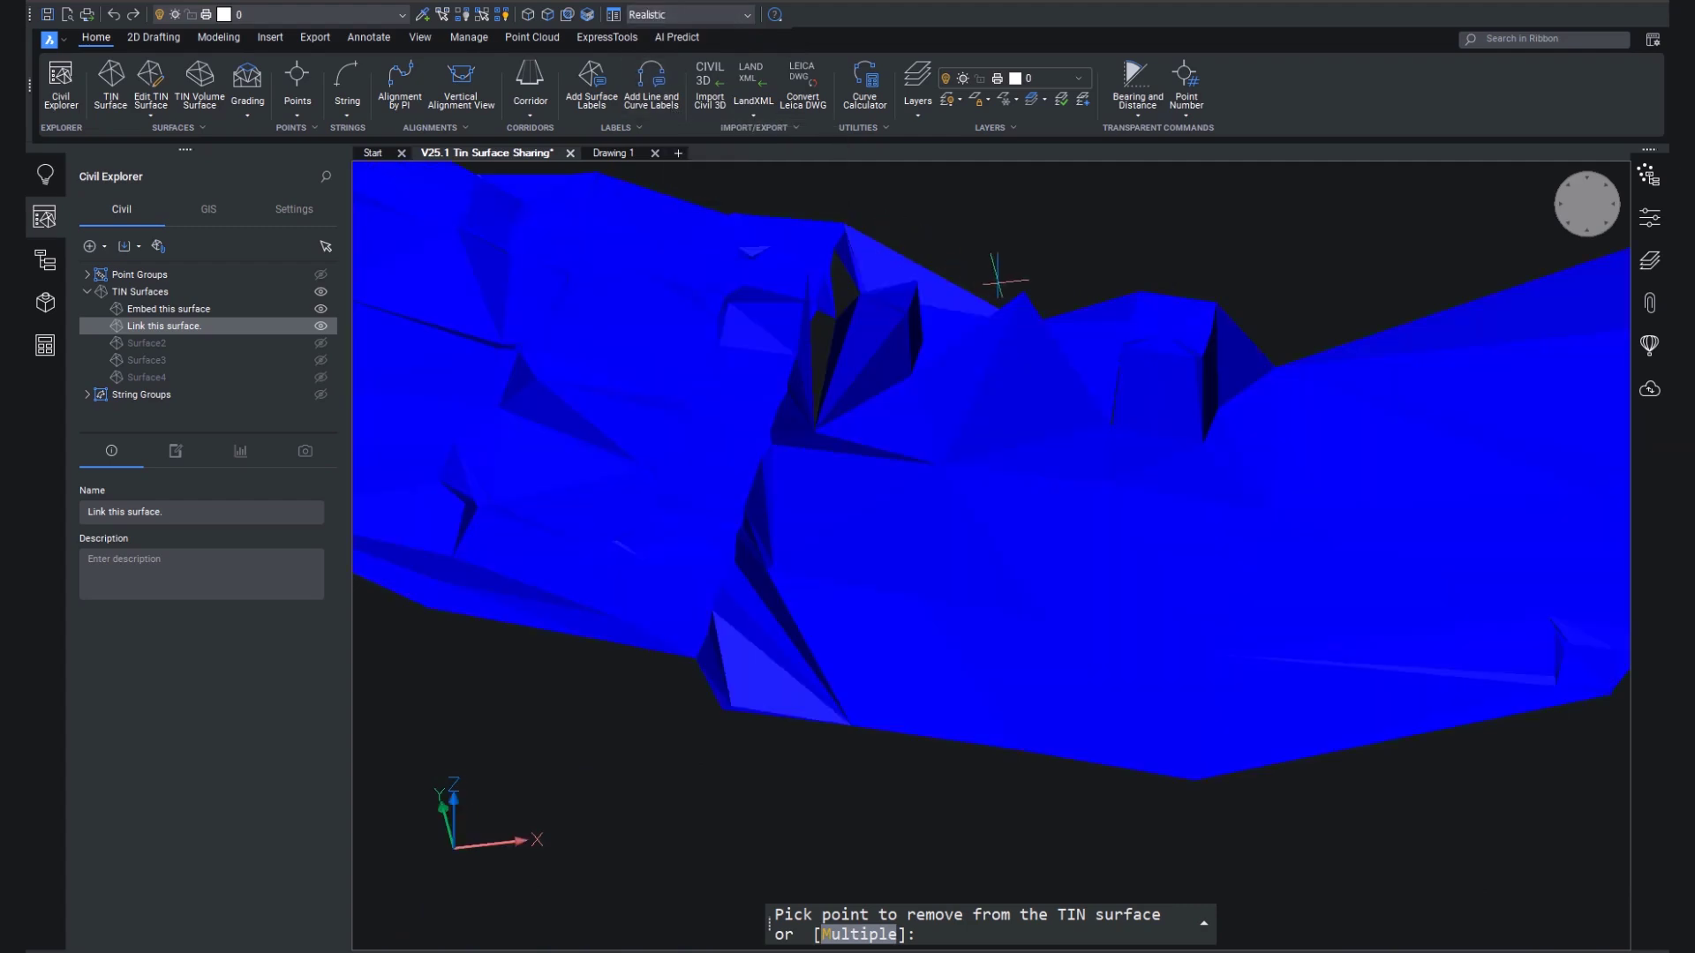
pyautogui.click(1022, 291)
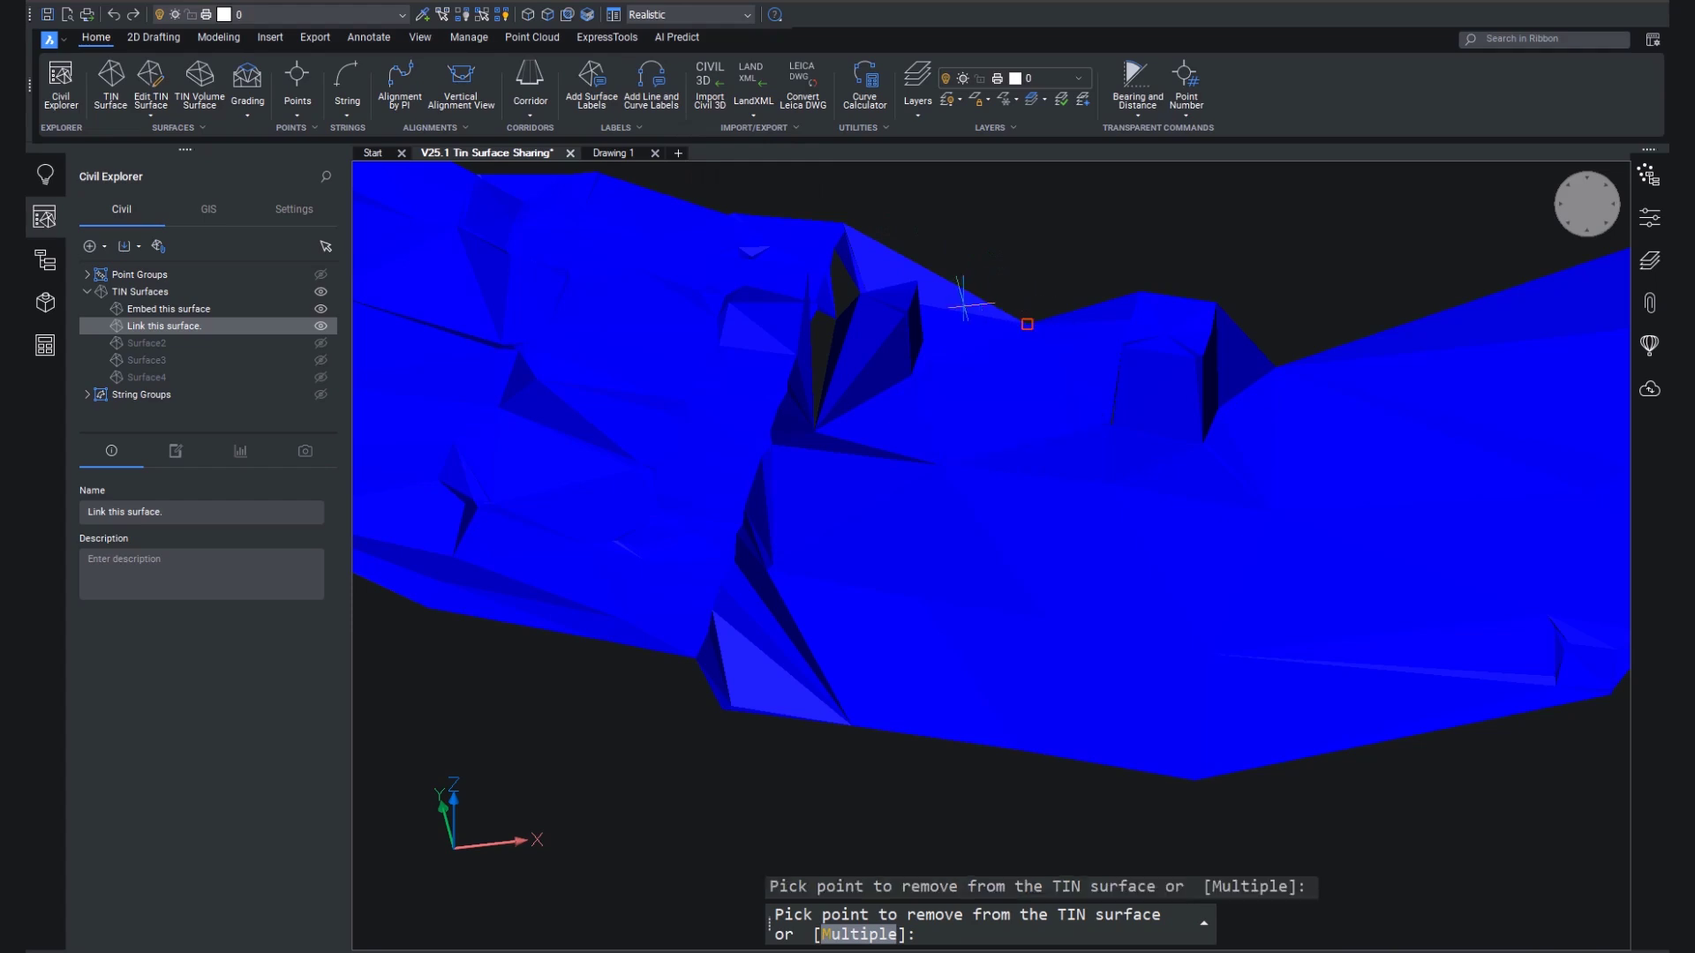
# Remove the points forming the raised walls in front of the gaps in the "Link this surface" TIN surface, and save the source drawing
pyautogui.moveTo(1016, 398)
pyautogui.keyDown('shift'); pyautogui.mouseDown(button='middle')
pyautogui.moveTo(1032, 409)
pyautogui.moveTo(942, 439)
pyautogui.moveTo(821, 428)
pyautogui.moveTo(861, 350)
pyautogui.mouseUp(button='middle'); pyautogui.keyUp('shift')
pyautogui.scroll(3, 795, 428)
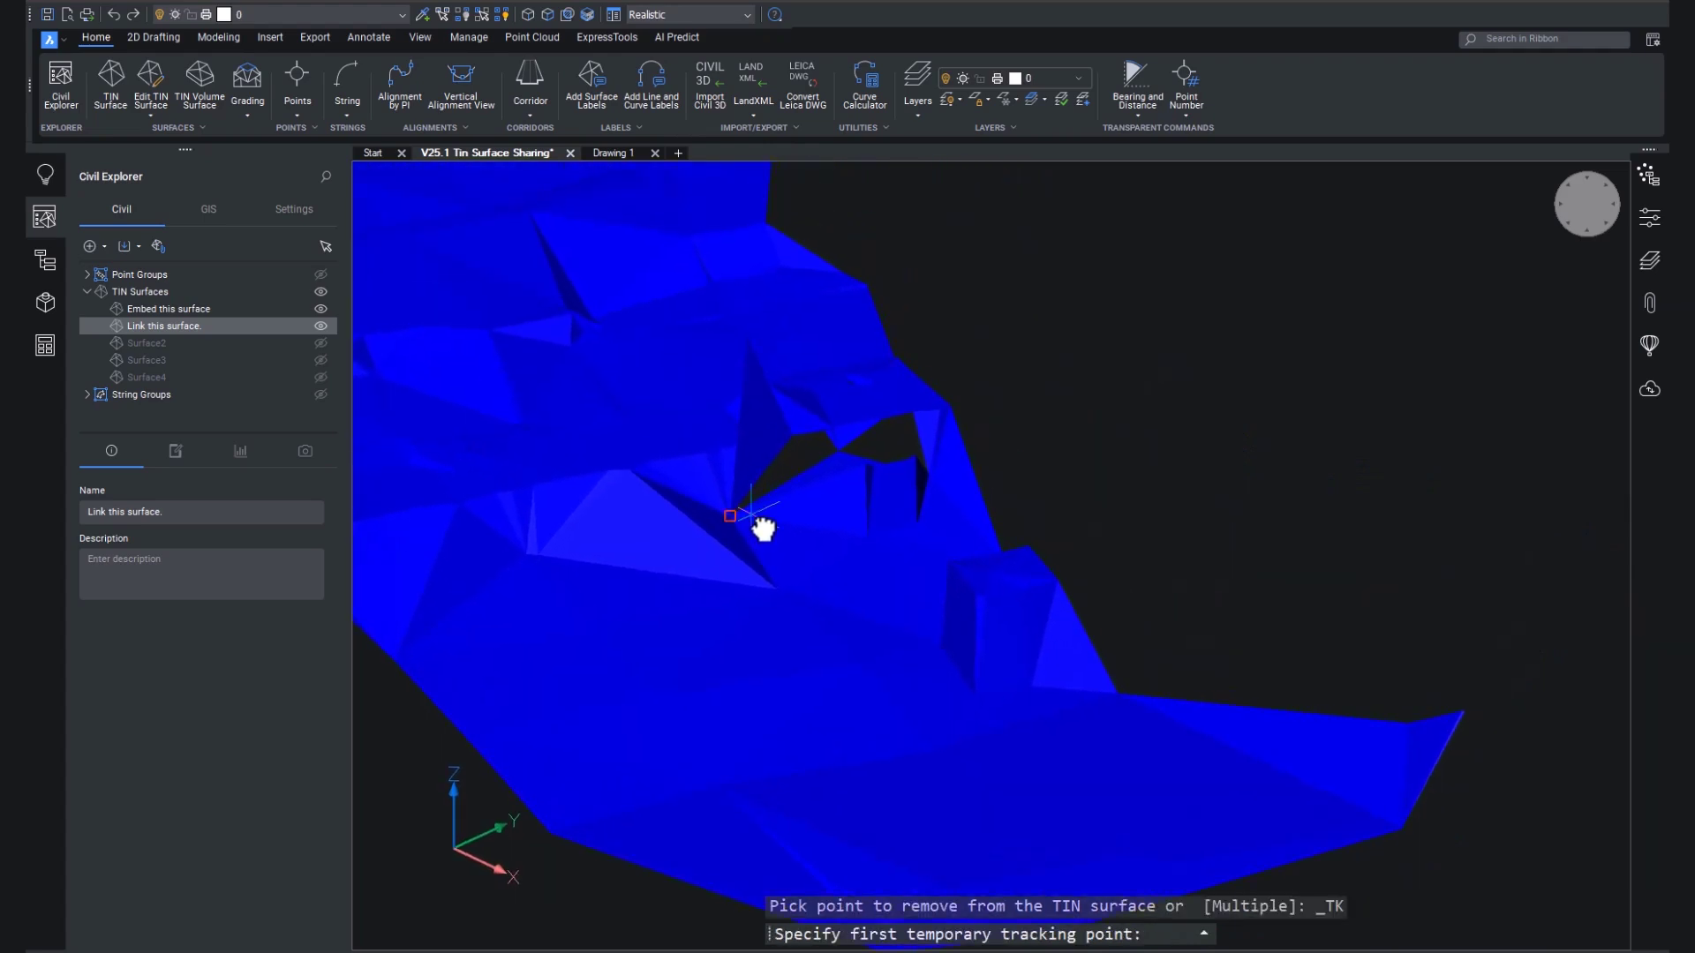
pyautogui.press('Escape')
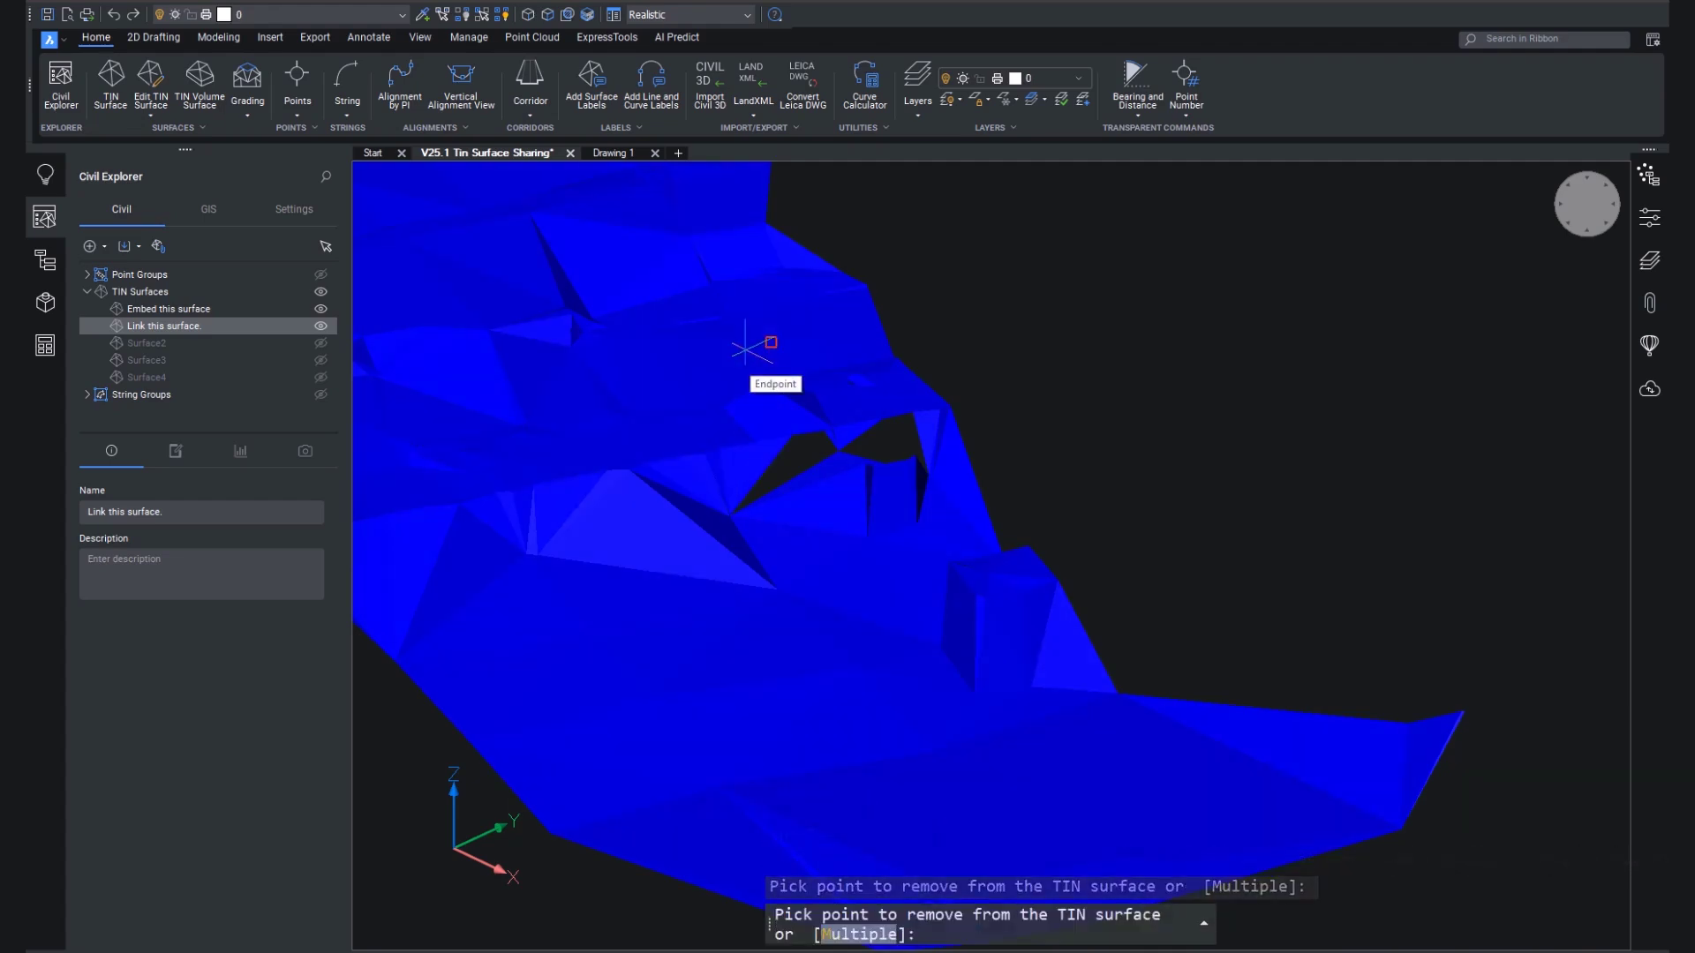
pyautogui.press('Escape')
pyautogui.scroll(5, 856, 477)
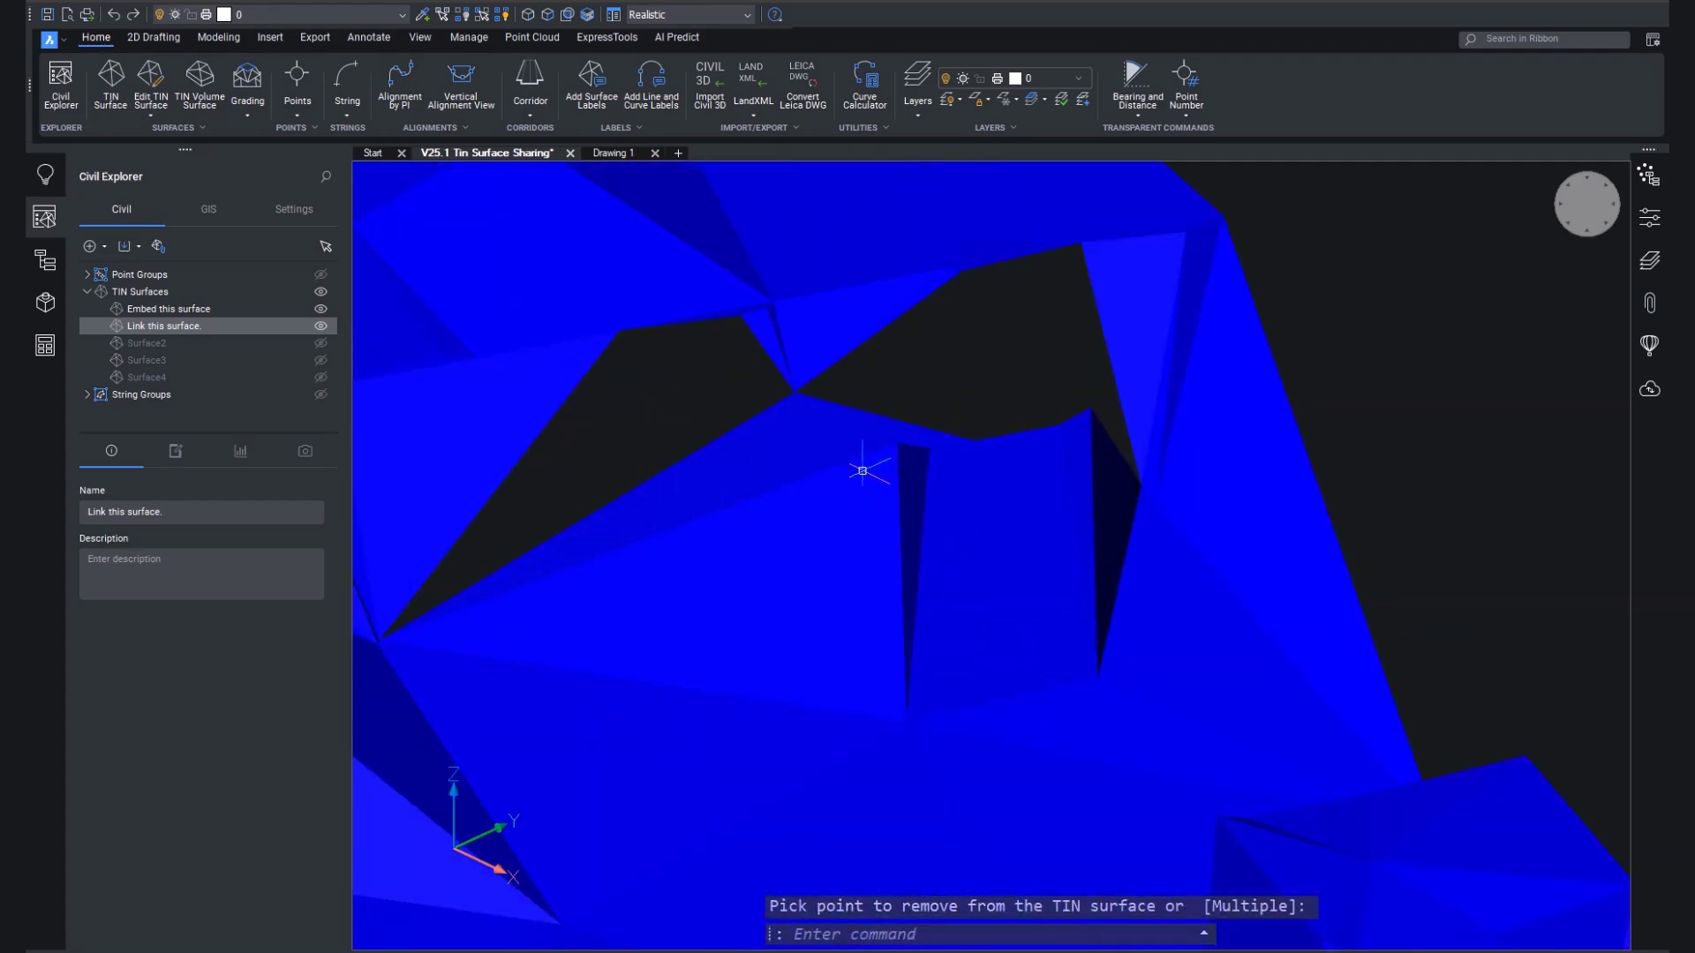
pyautogui.press('Return')
pyautogui.click(1091, 408)
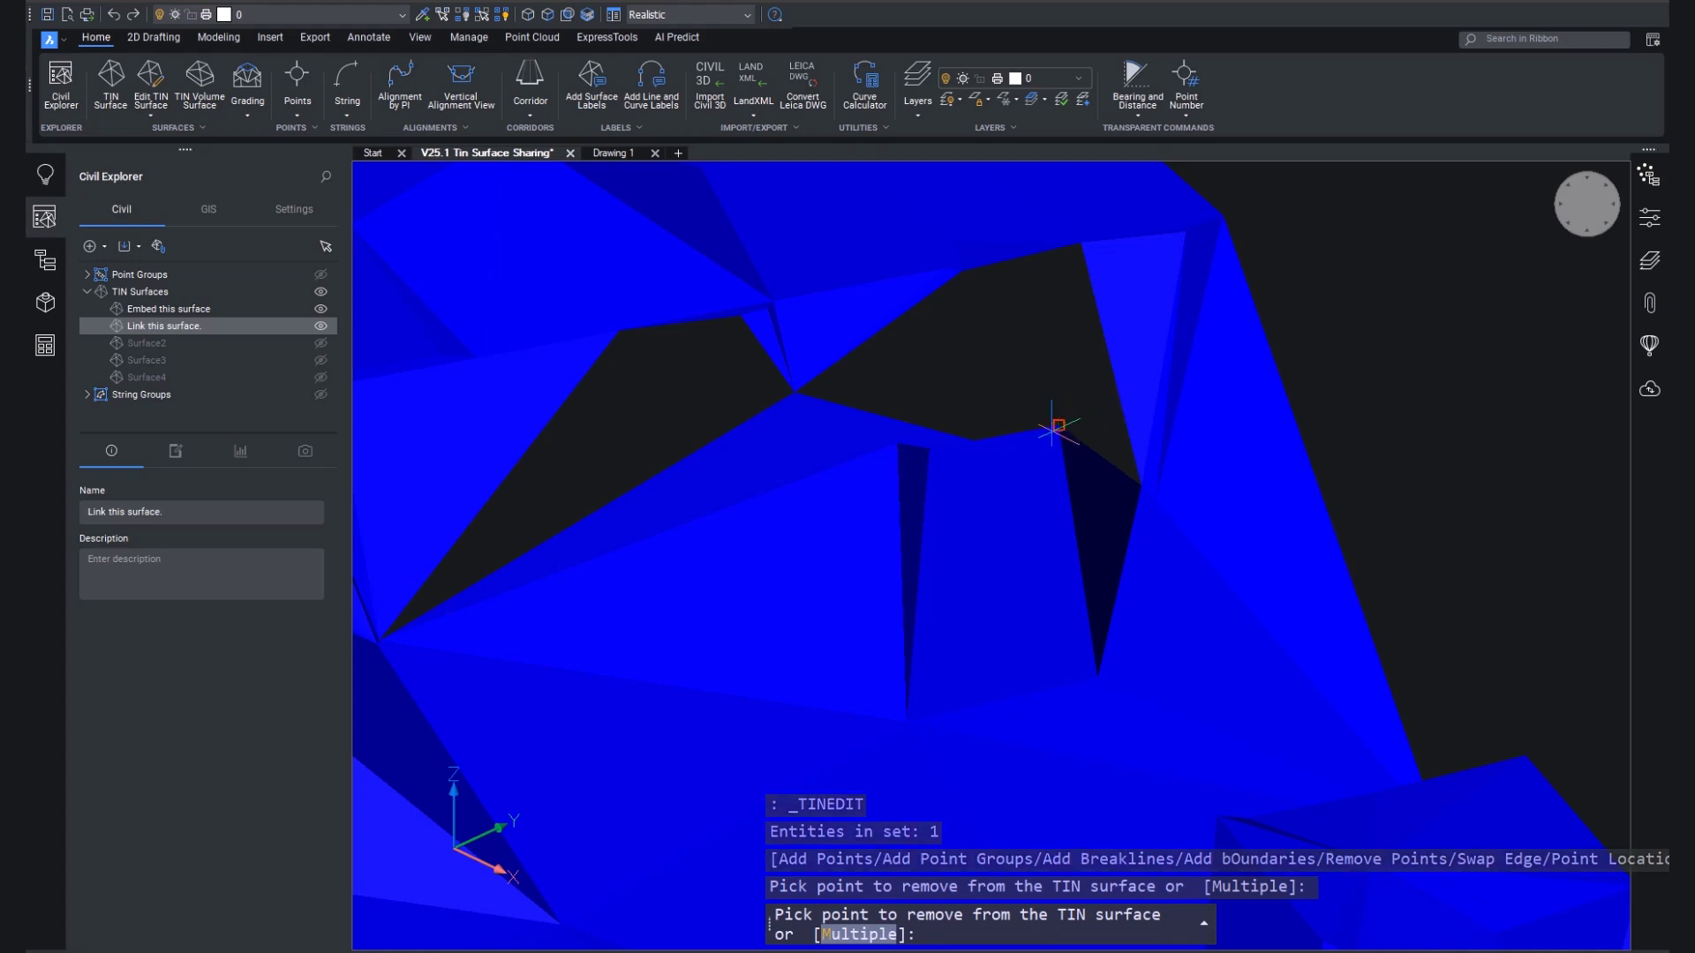
pyautogui.click(1059, 423)
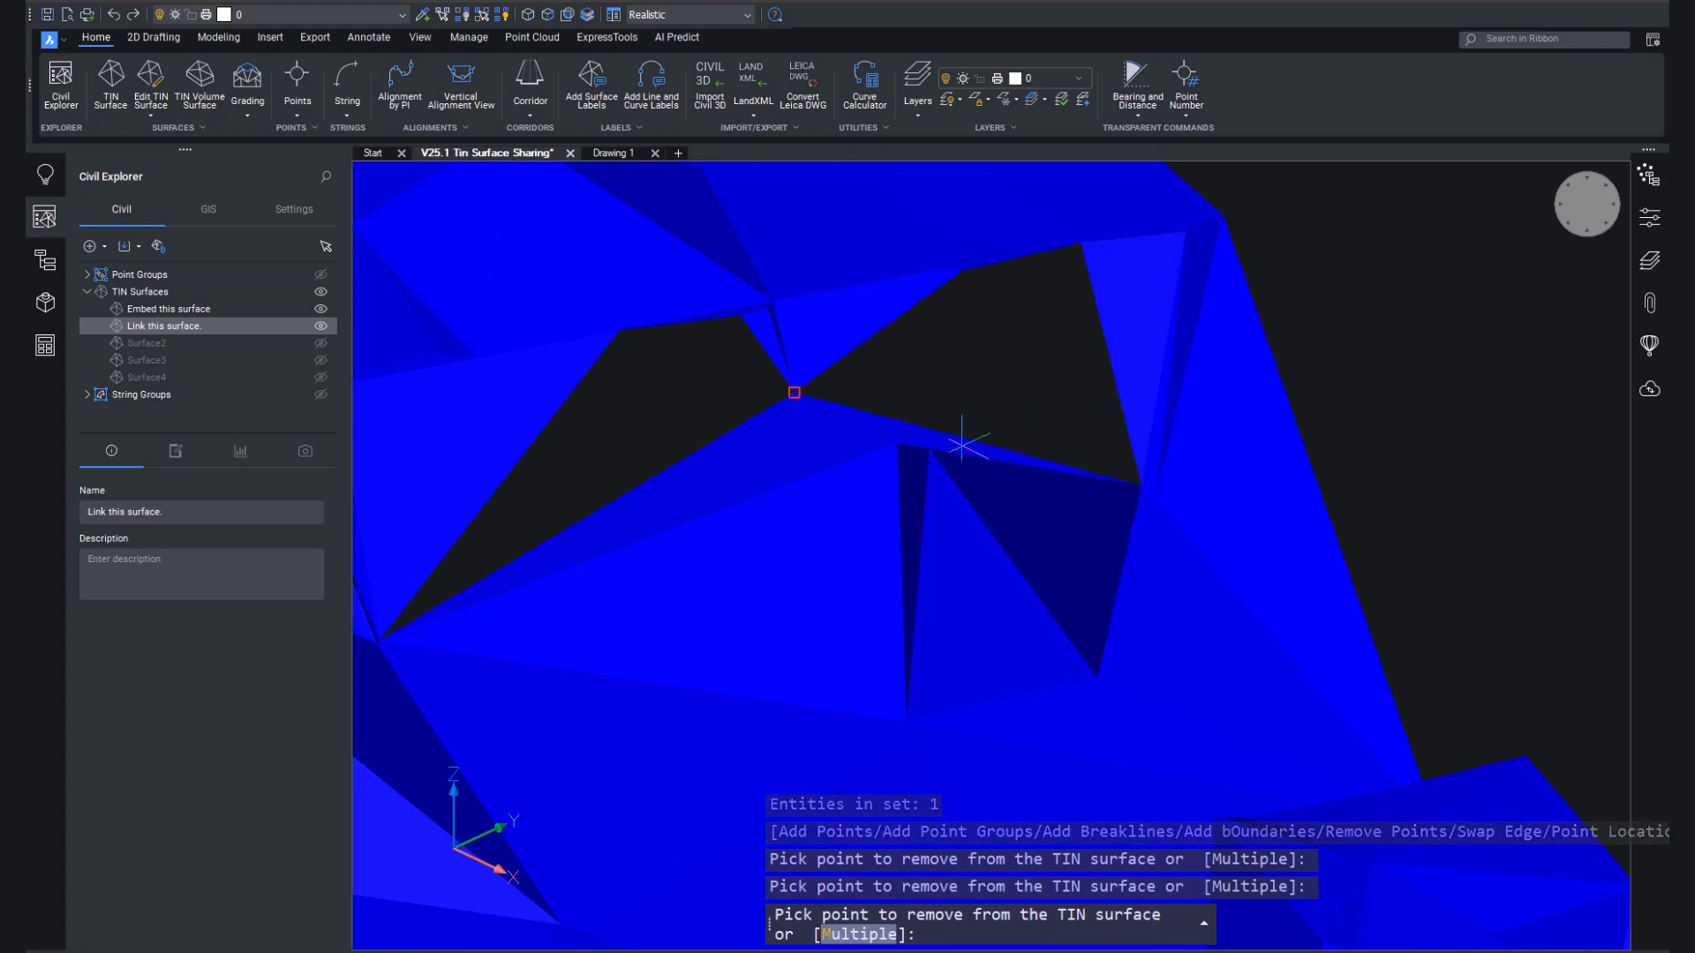
pyautogui.click(918, 452)
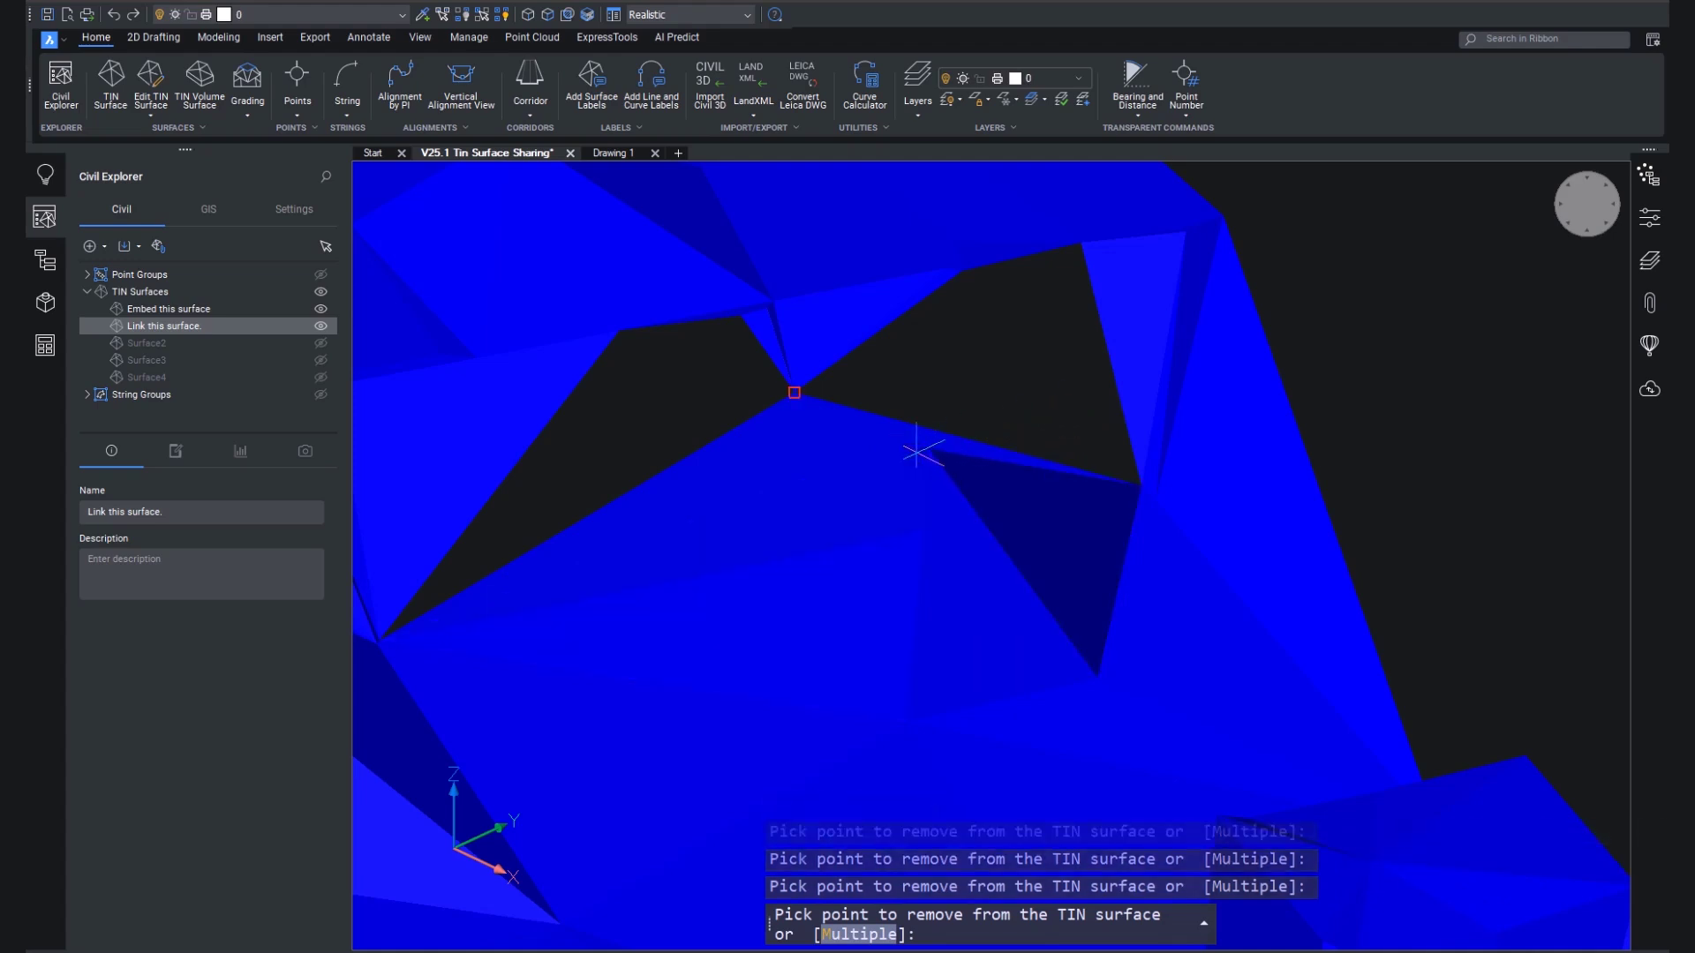
pyautogui.click(795, 392)
pyautogui.click(959, 452)
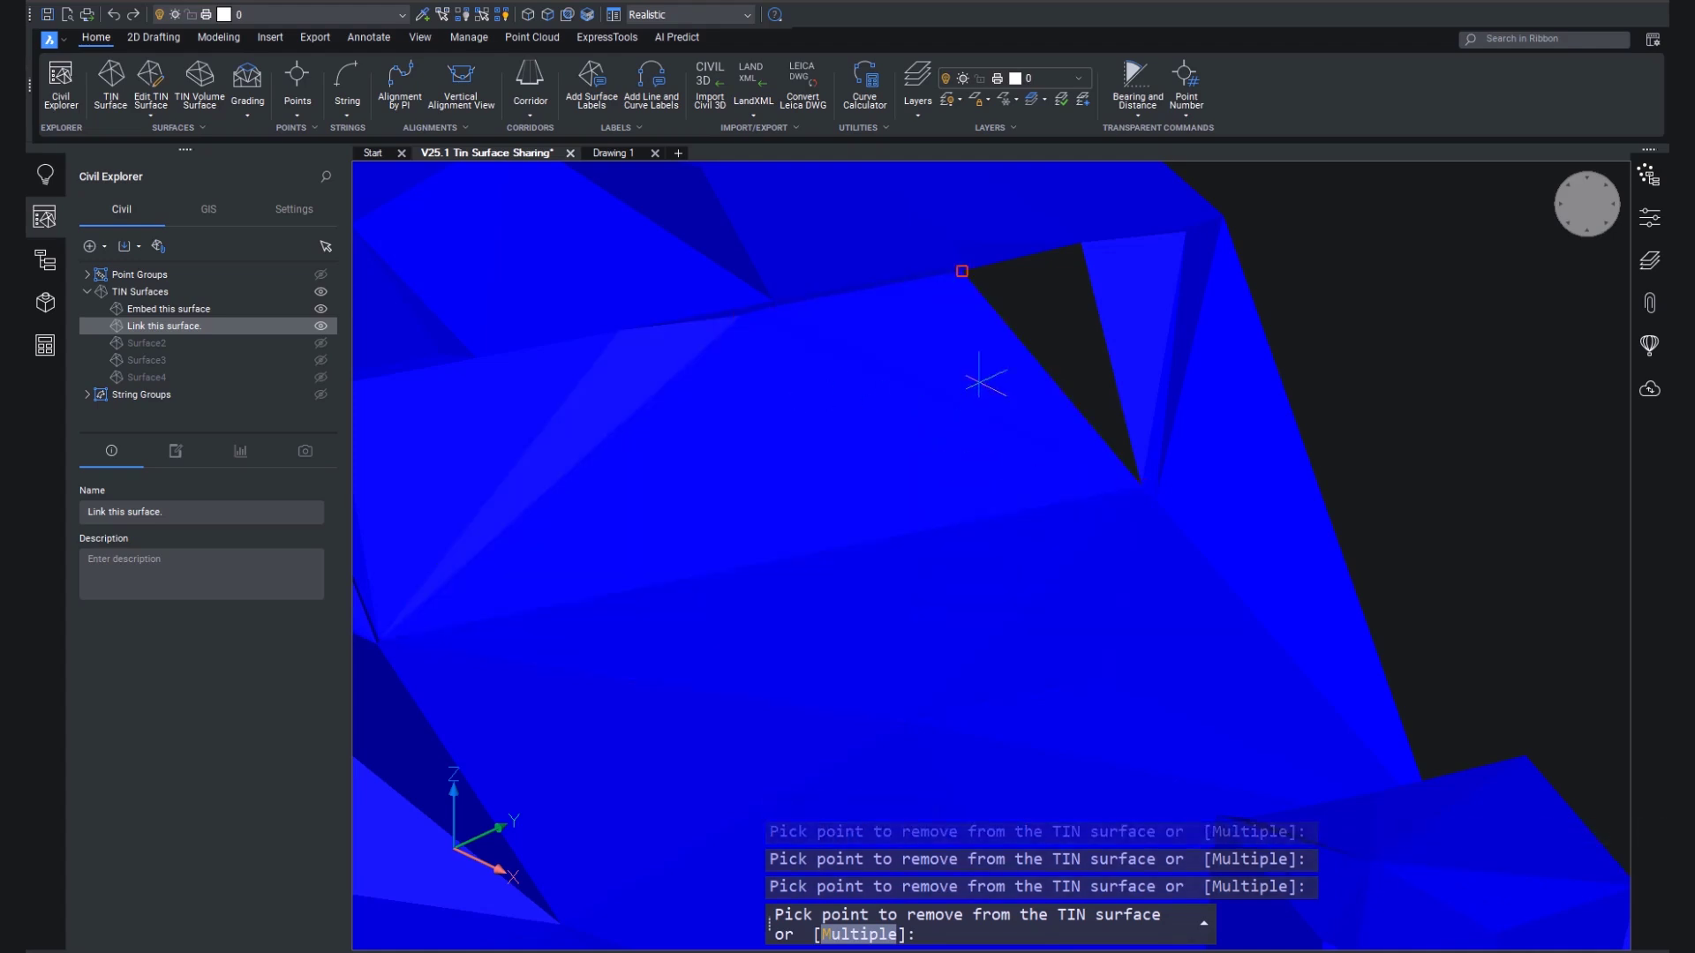
pyautogui.scroll(-3, 995, 348)
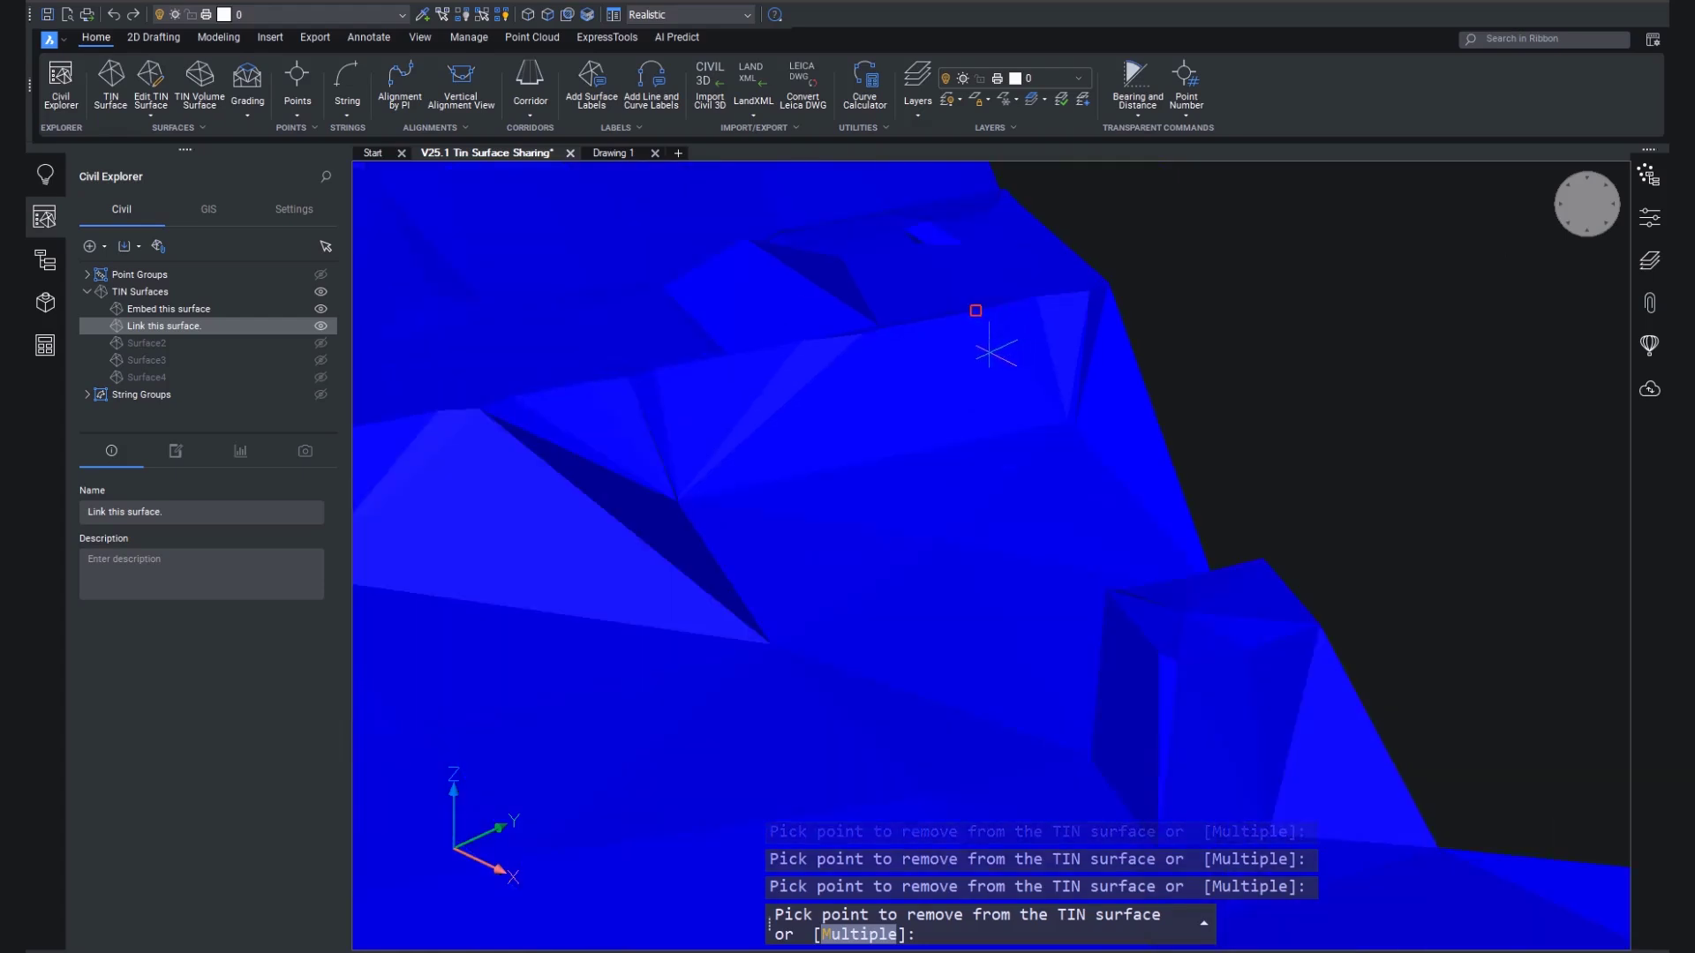
pyautogui.moveTo(888, 417)
pyautogui.keyDown('shift'); pyautogui.mouseDown(button='middle')
pyautogui.moveTo(877, 469)
pyautogui.moveTo(1086, 458)
pyautogui.moveTo(978, 499)
pyautogui.moveTo(813, 476)
pyautogui.moveTo(926, 471)
pyautogui.moveTo(897, 389)
pyautogui.mouseUp(button='middle'); pyautogui.keyUp('shift')
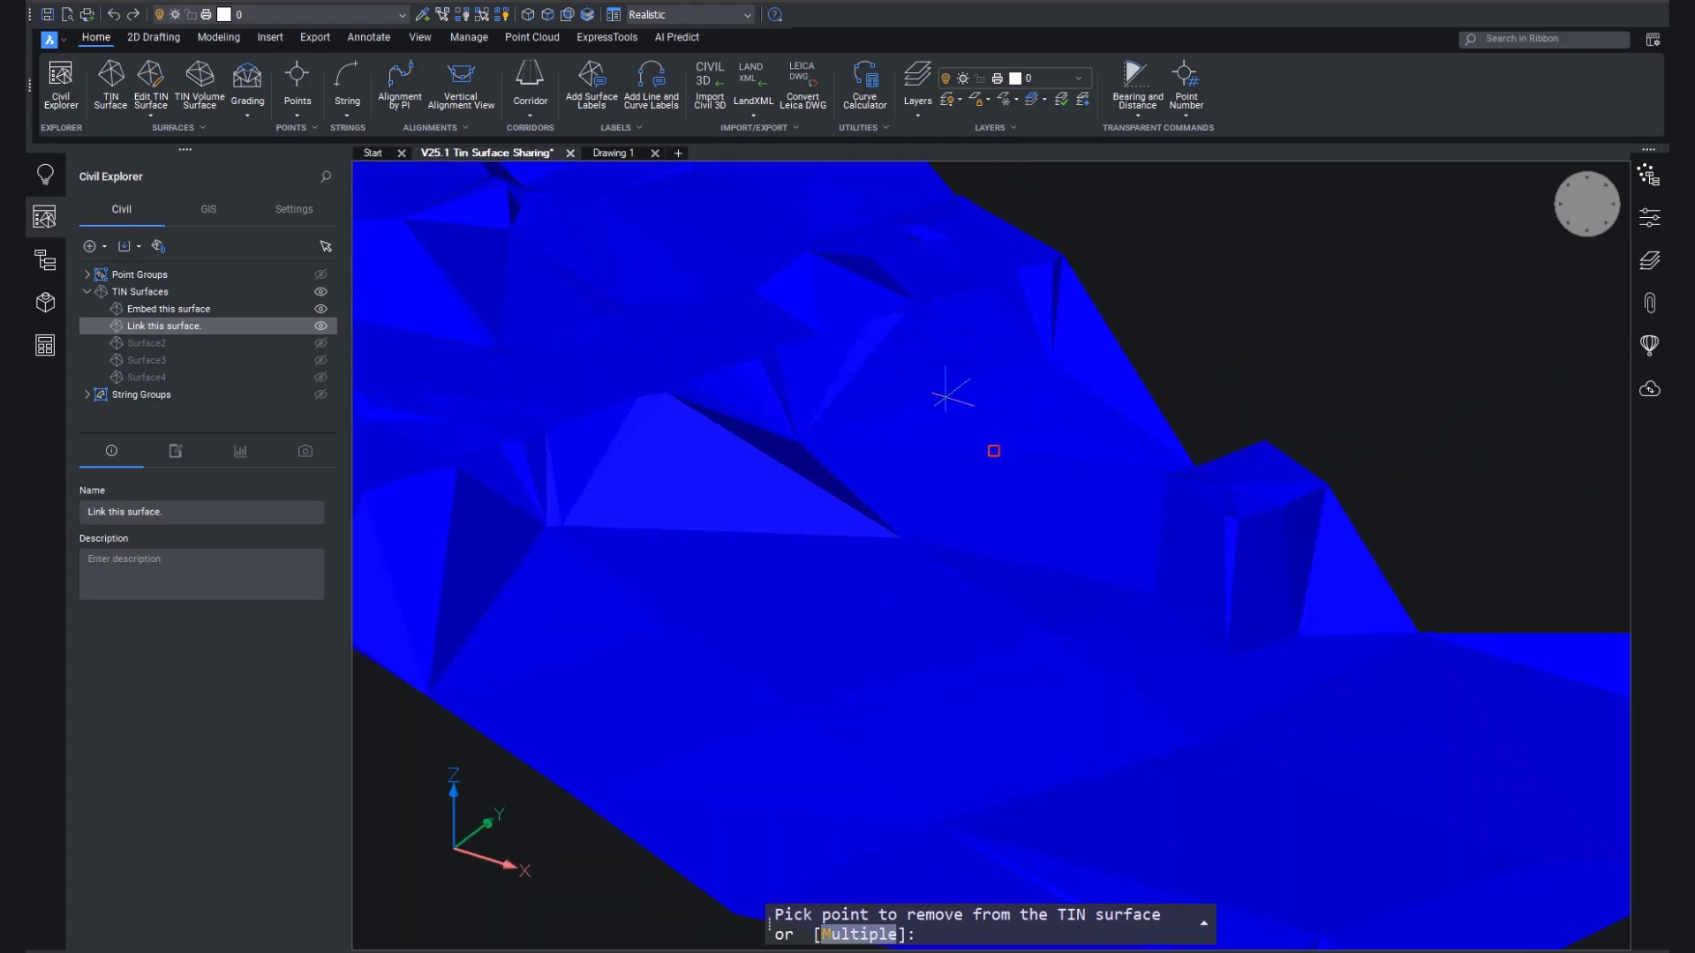
pyautogui.press('Escape')
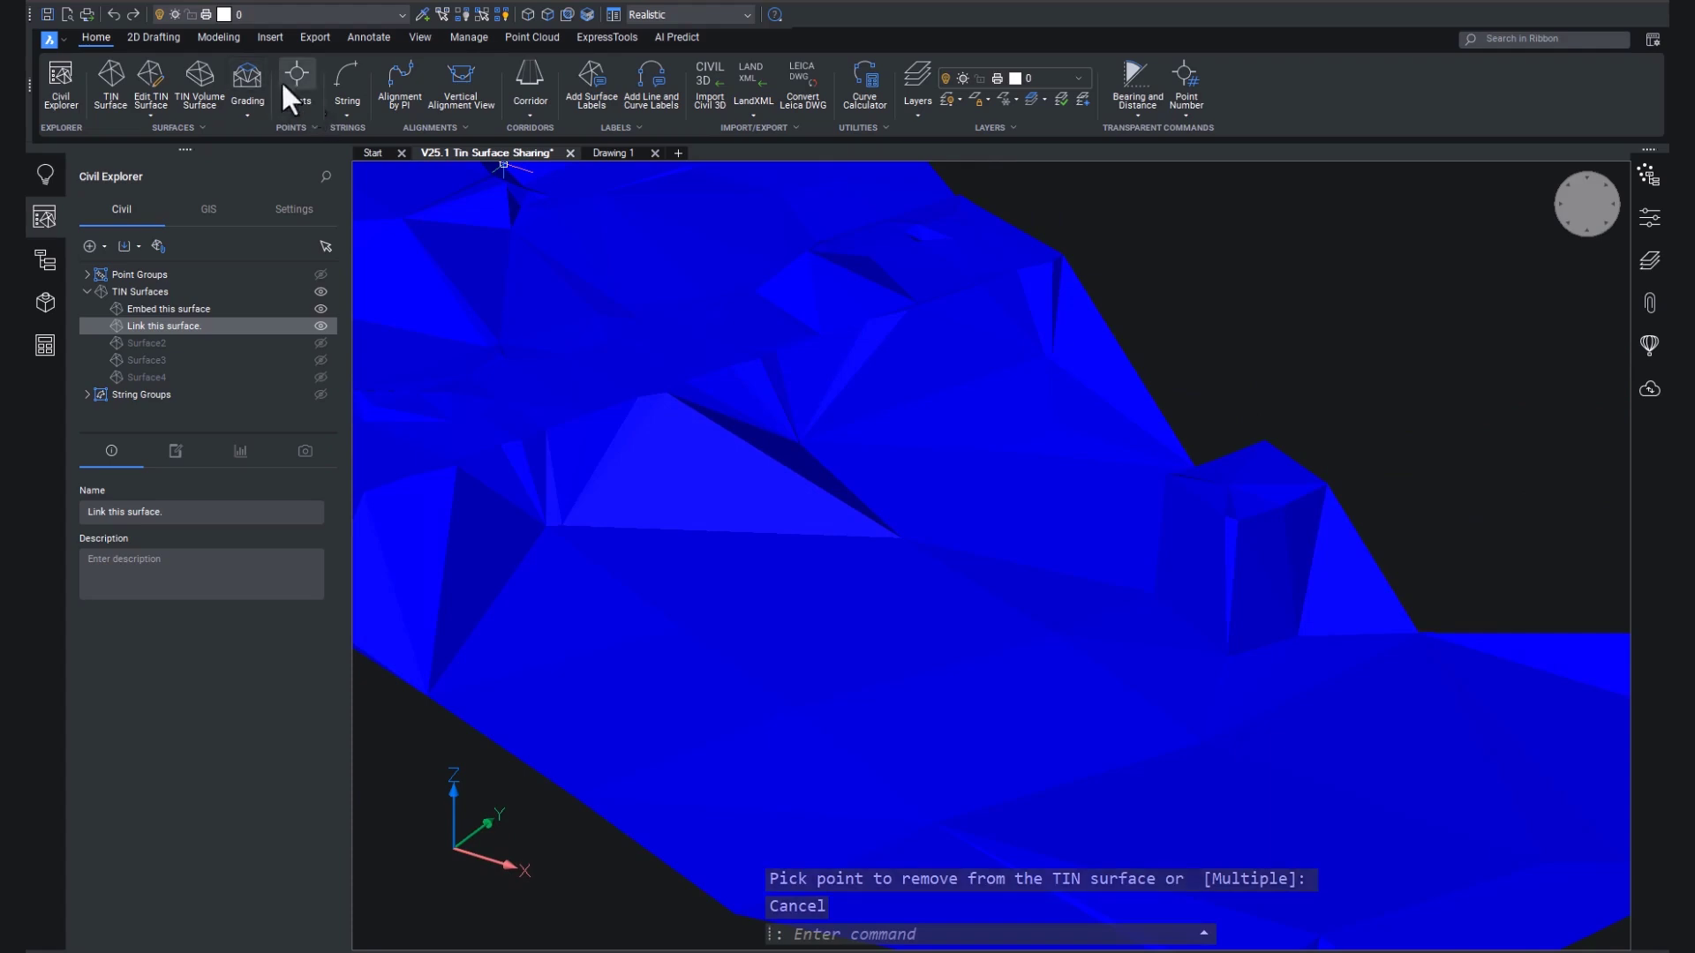
pyautogui.click(48, 15)
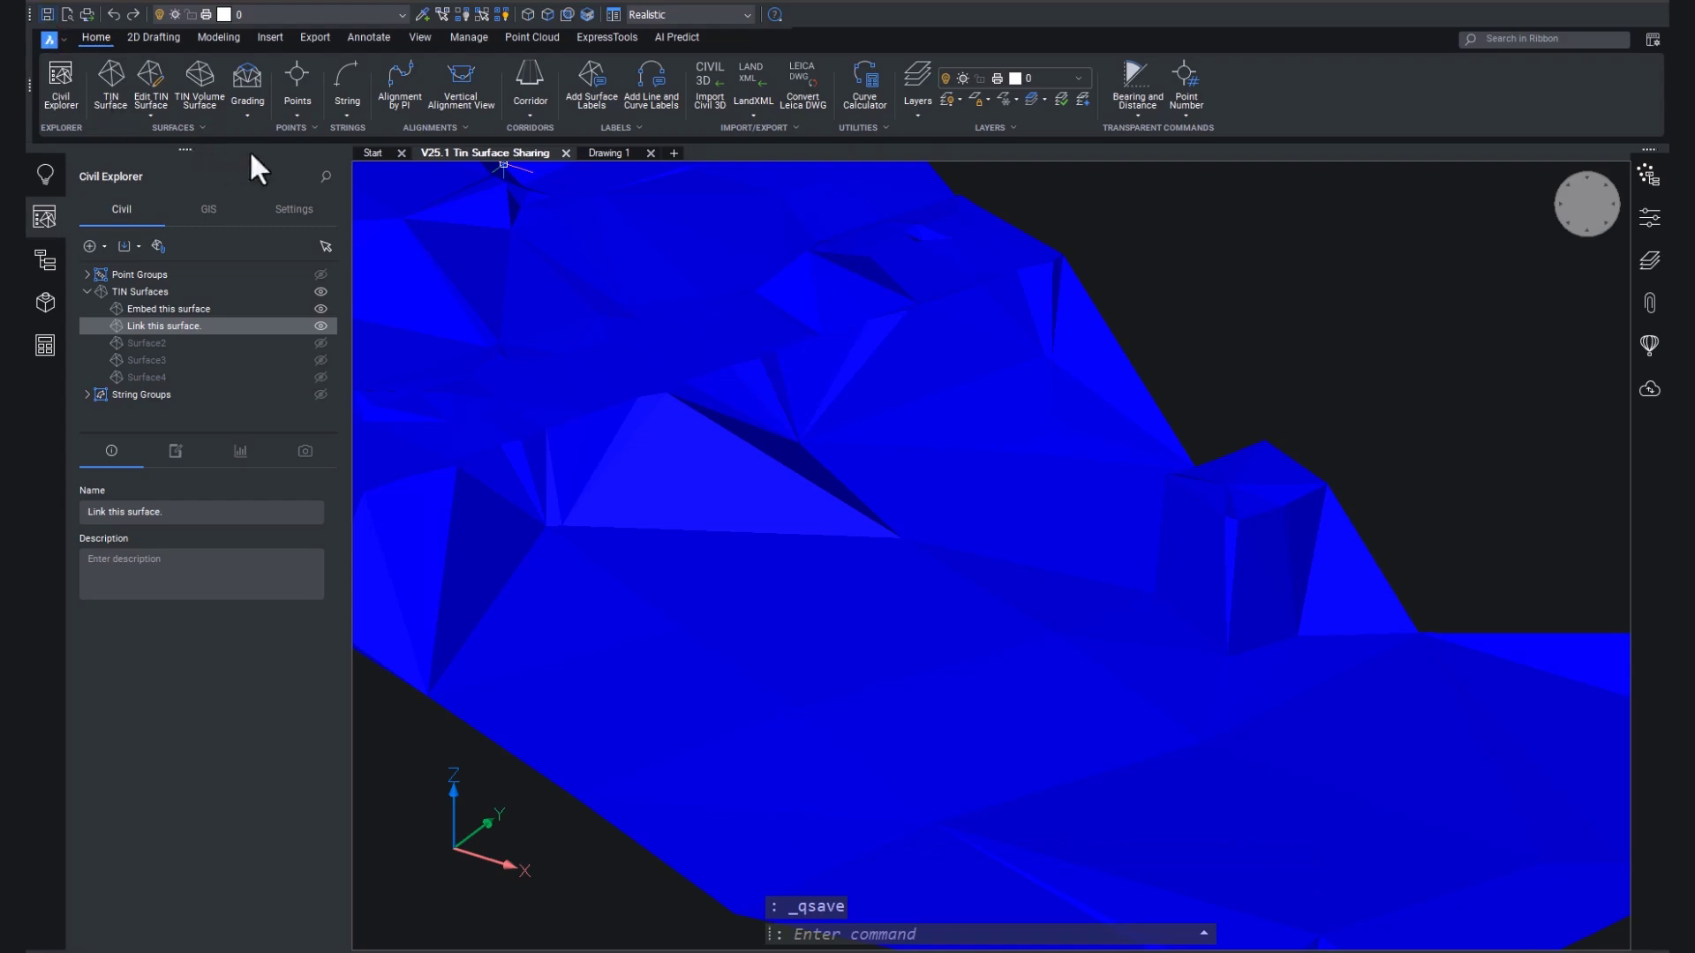
# In Drawing 1, reload the updated civil data references from the modified source file
pyautogui.click(598, 151)
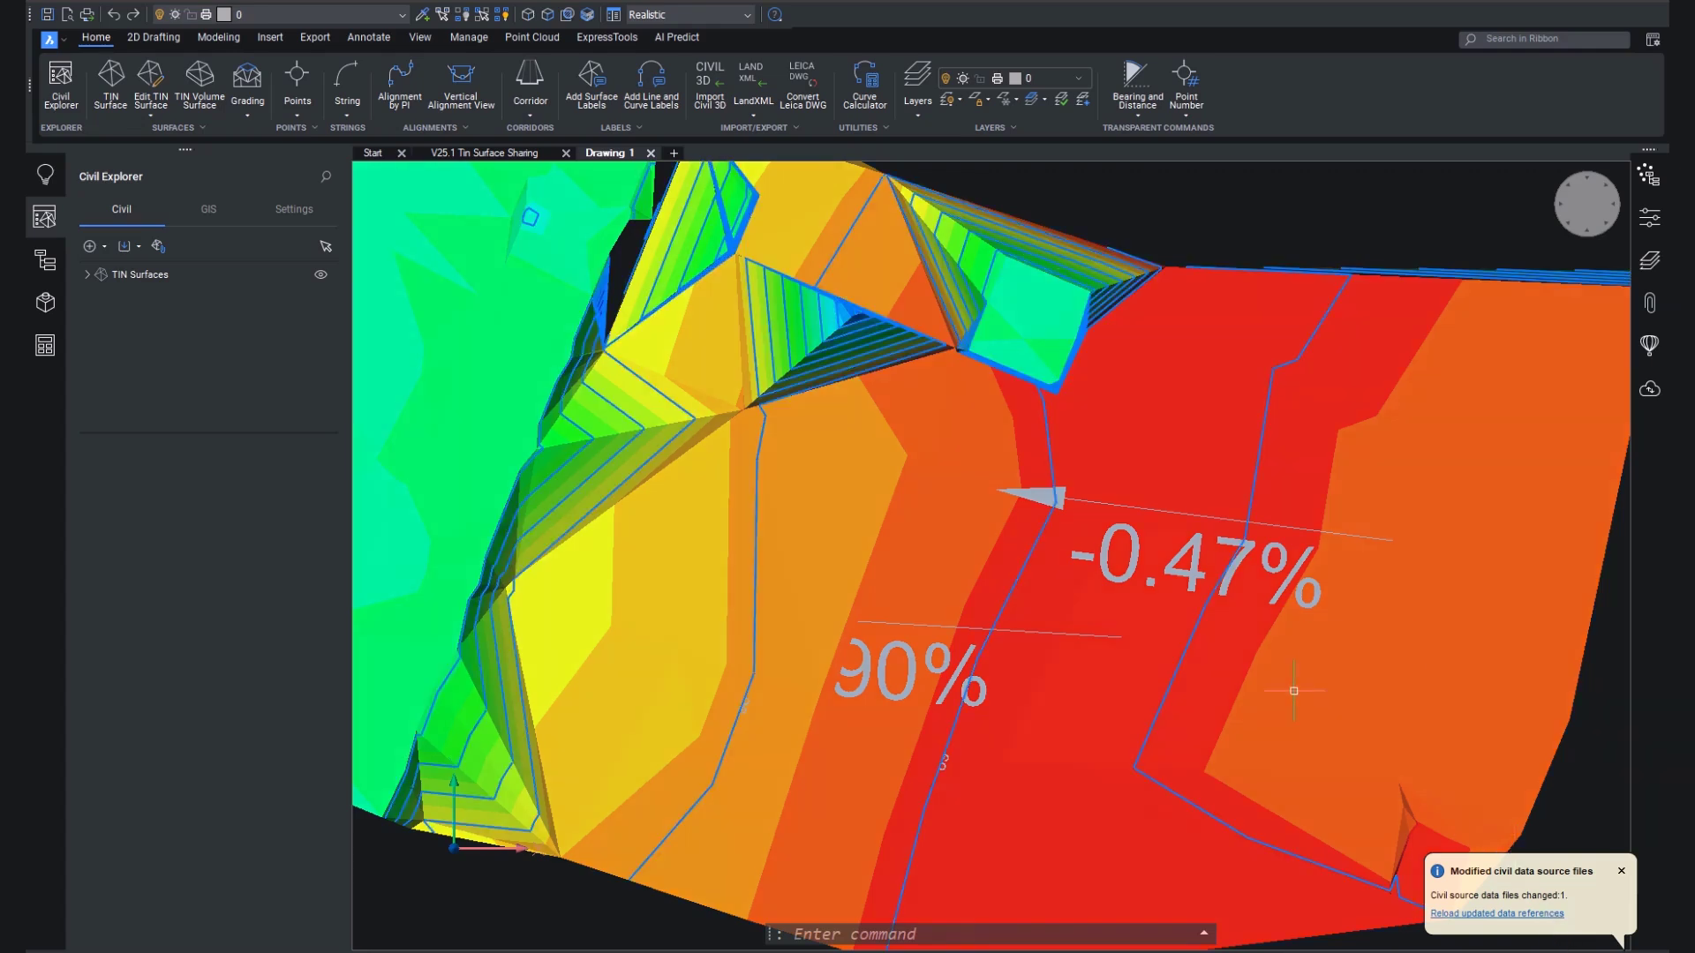
pyautogui.scroll(-1, 1293, 691)
pyautogui.scroll(-5, 1293, 691)
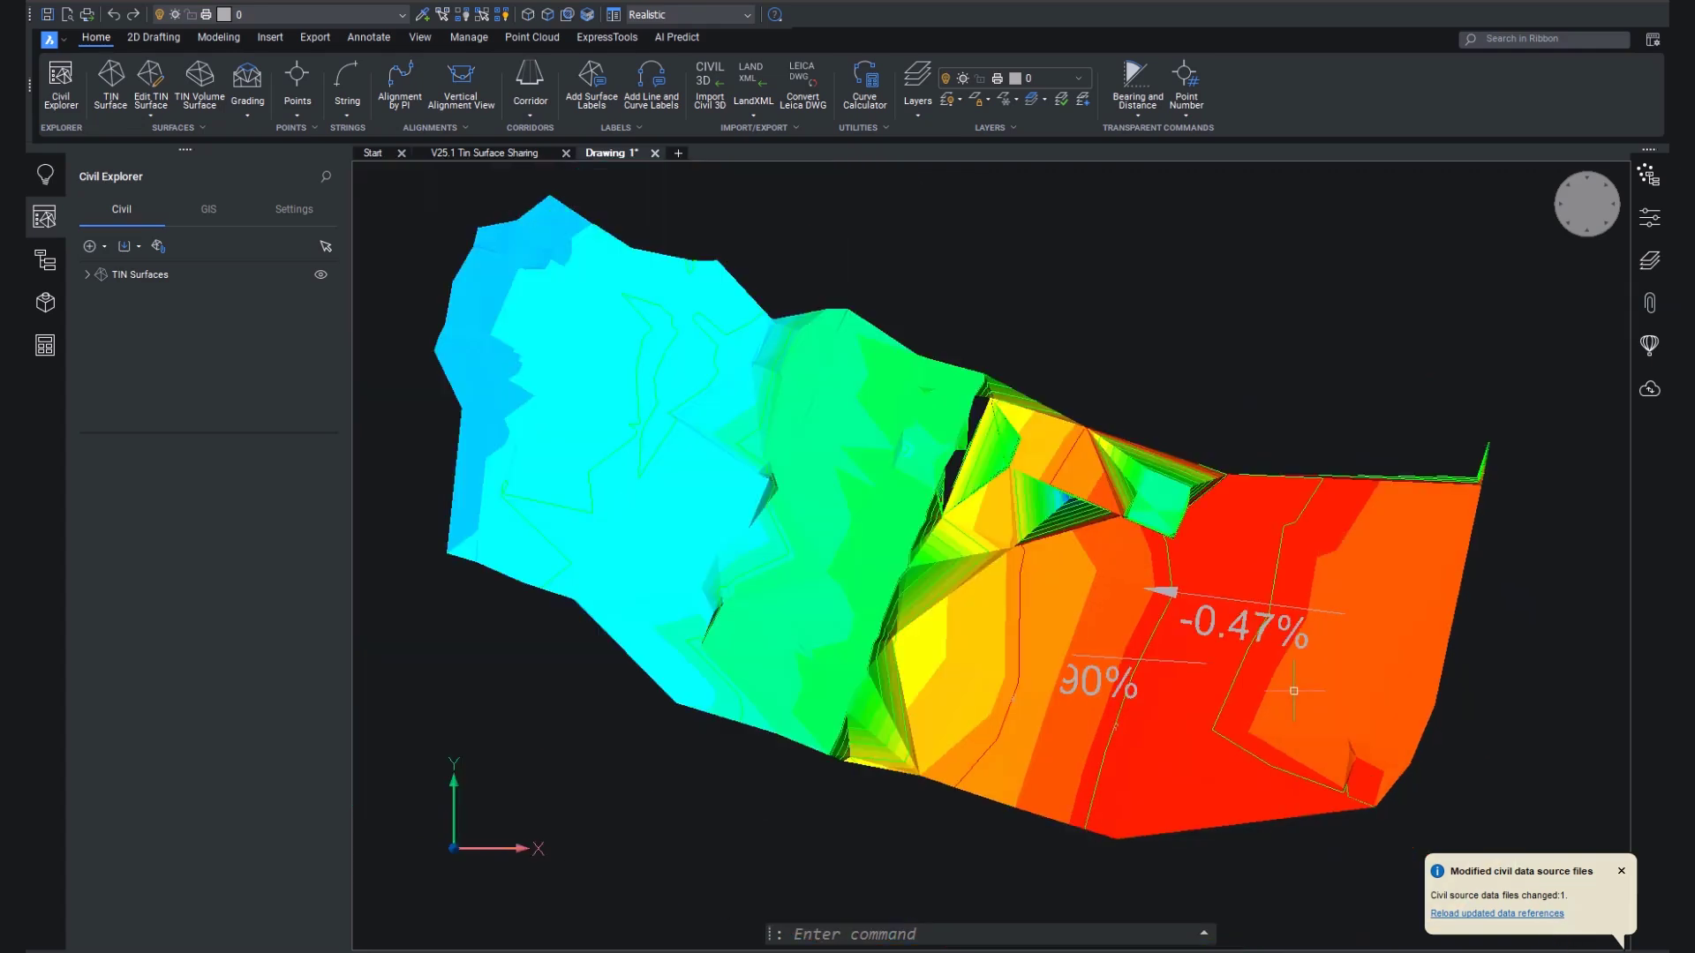
pyautogui.moveTo(1293, 690); pyautogui.dragTo(1205, 388, button='middle')
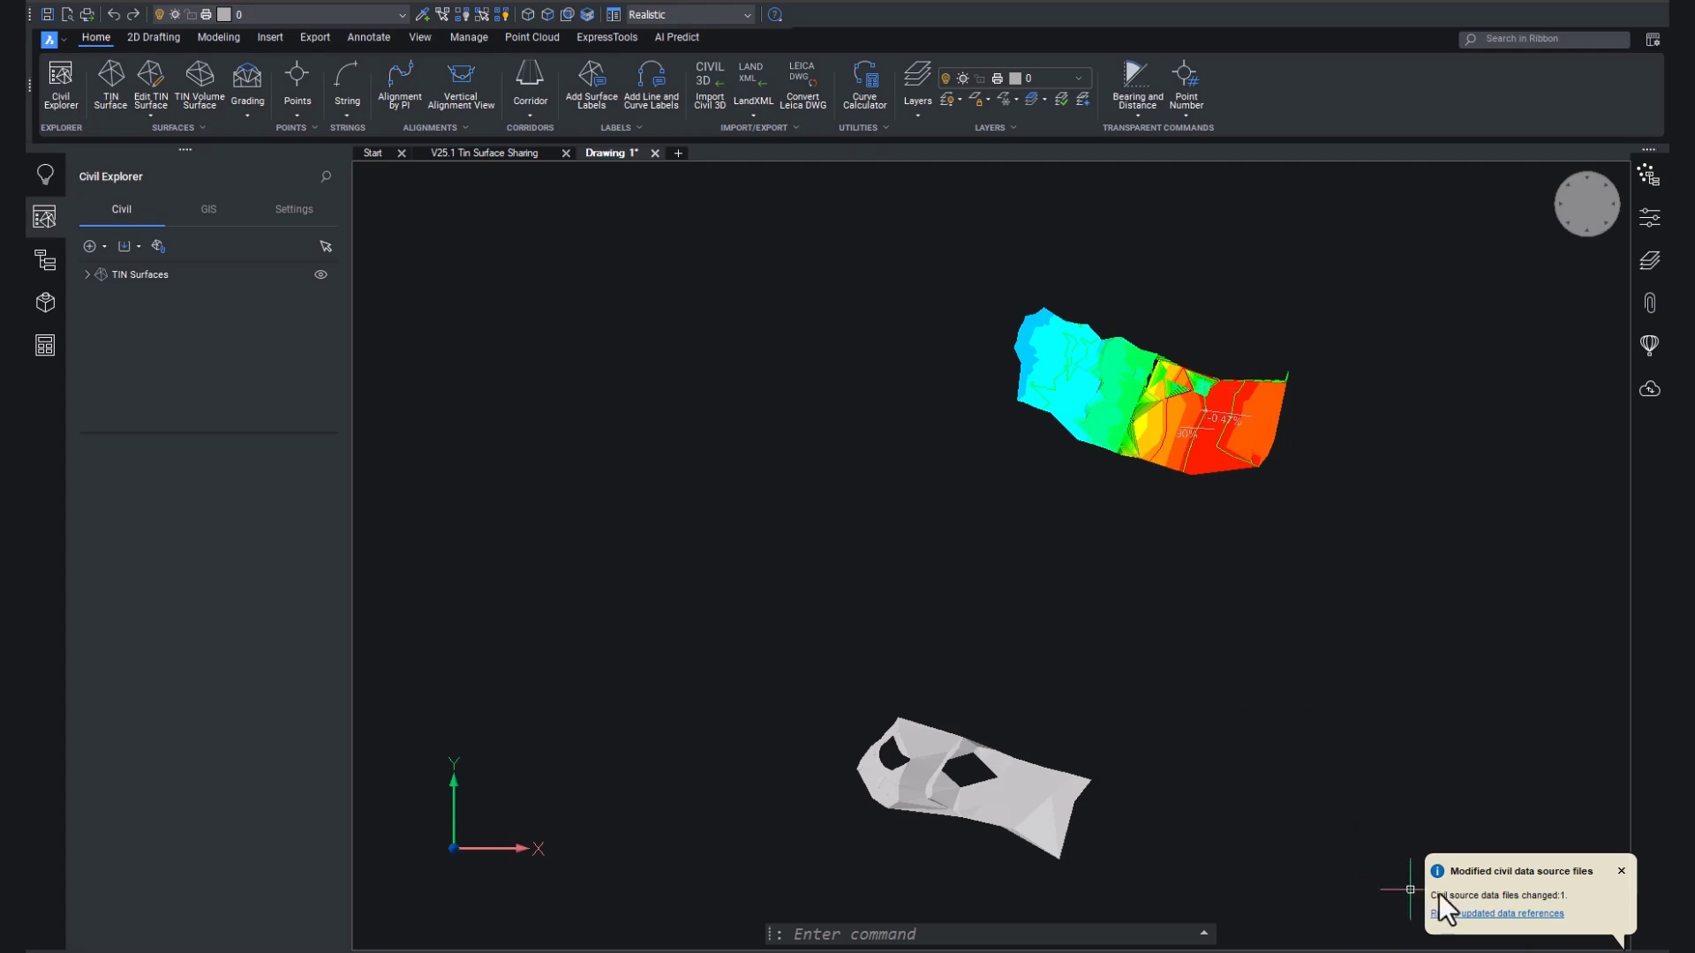
pyautogui.click(1484, 917)
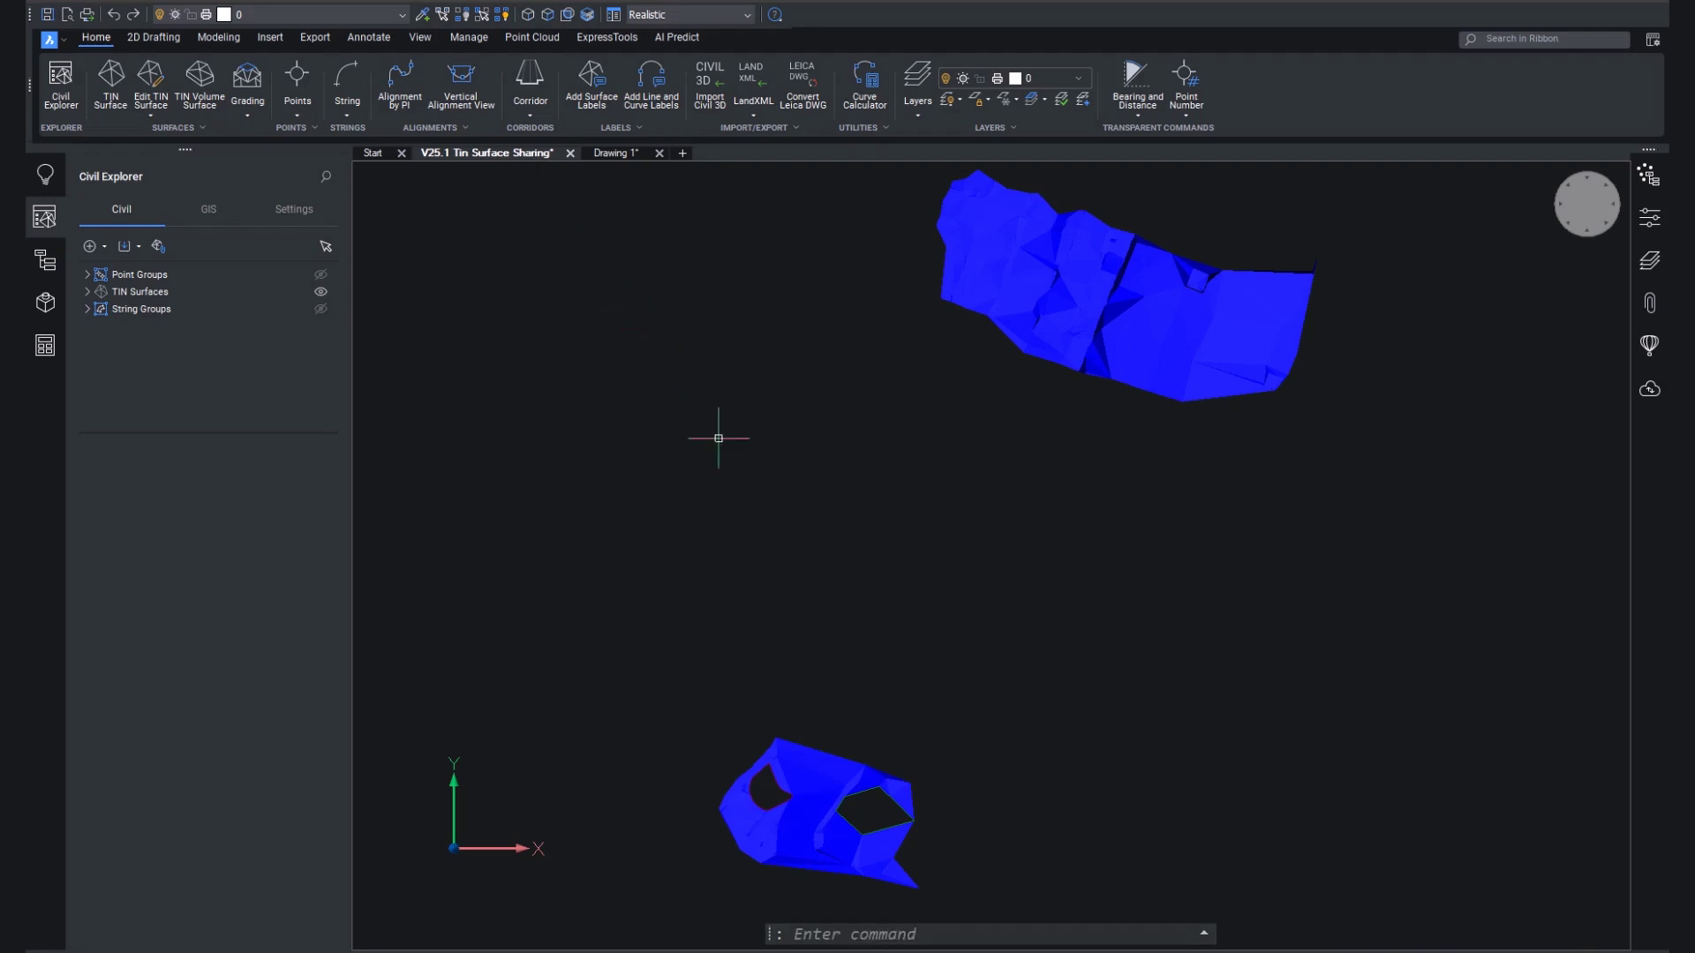
# Return to Drawing 1 and examine the reloaded linked surface, its elevation colours and its labels in 3D
pyautogui.click(611, 152)
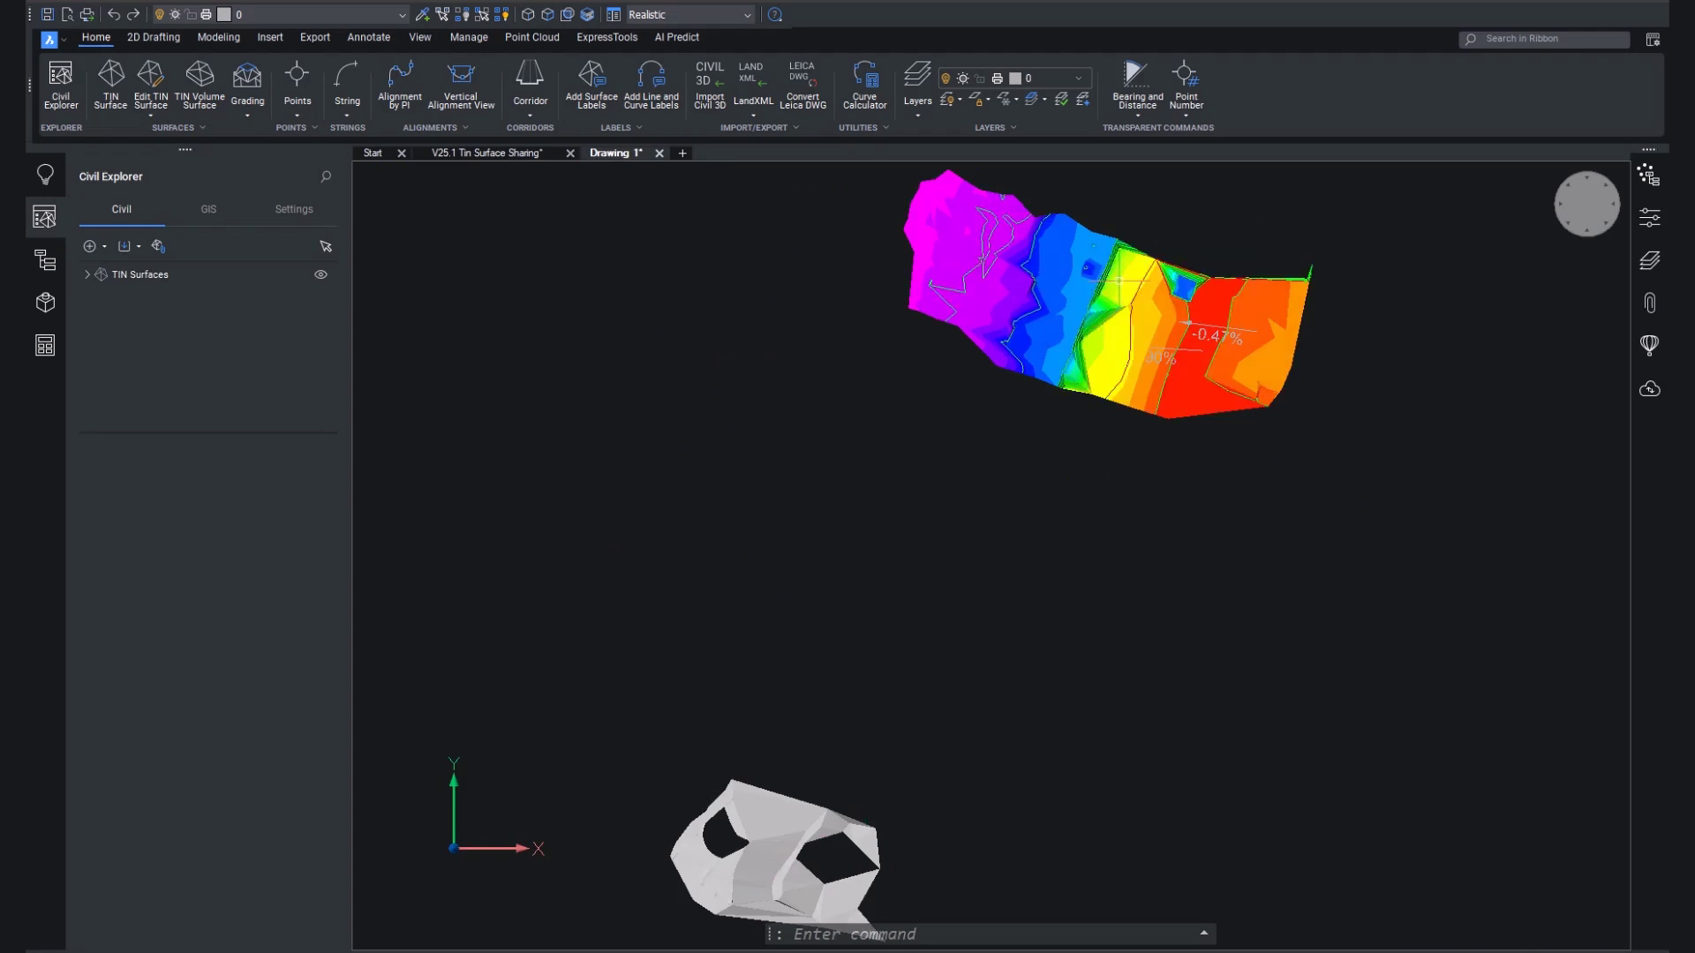
pyautogui.moveTo(1127, 294); pyautogui.dragTo(1154, 527, button='middle')
pyautogui.scroll(5, 1063, 371)
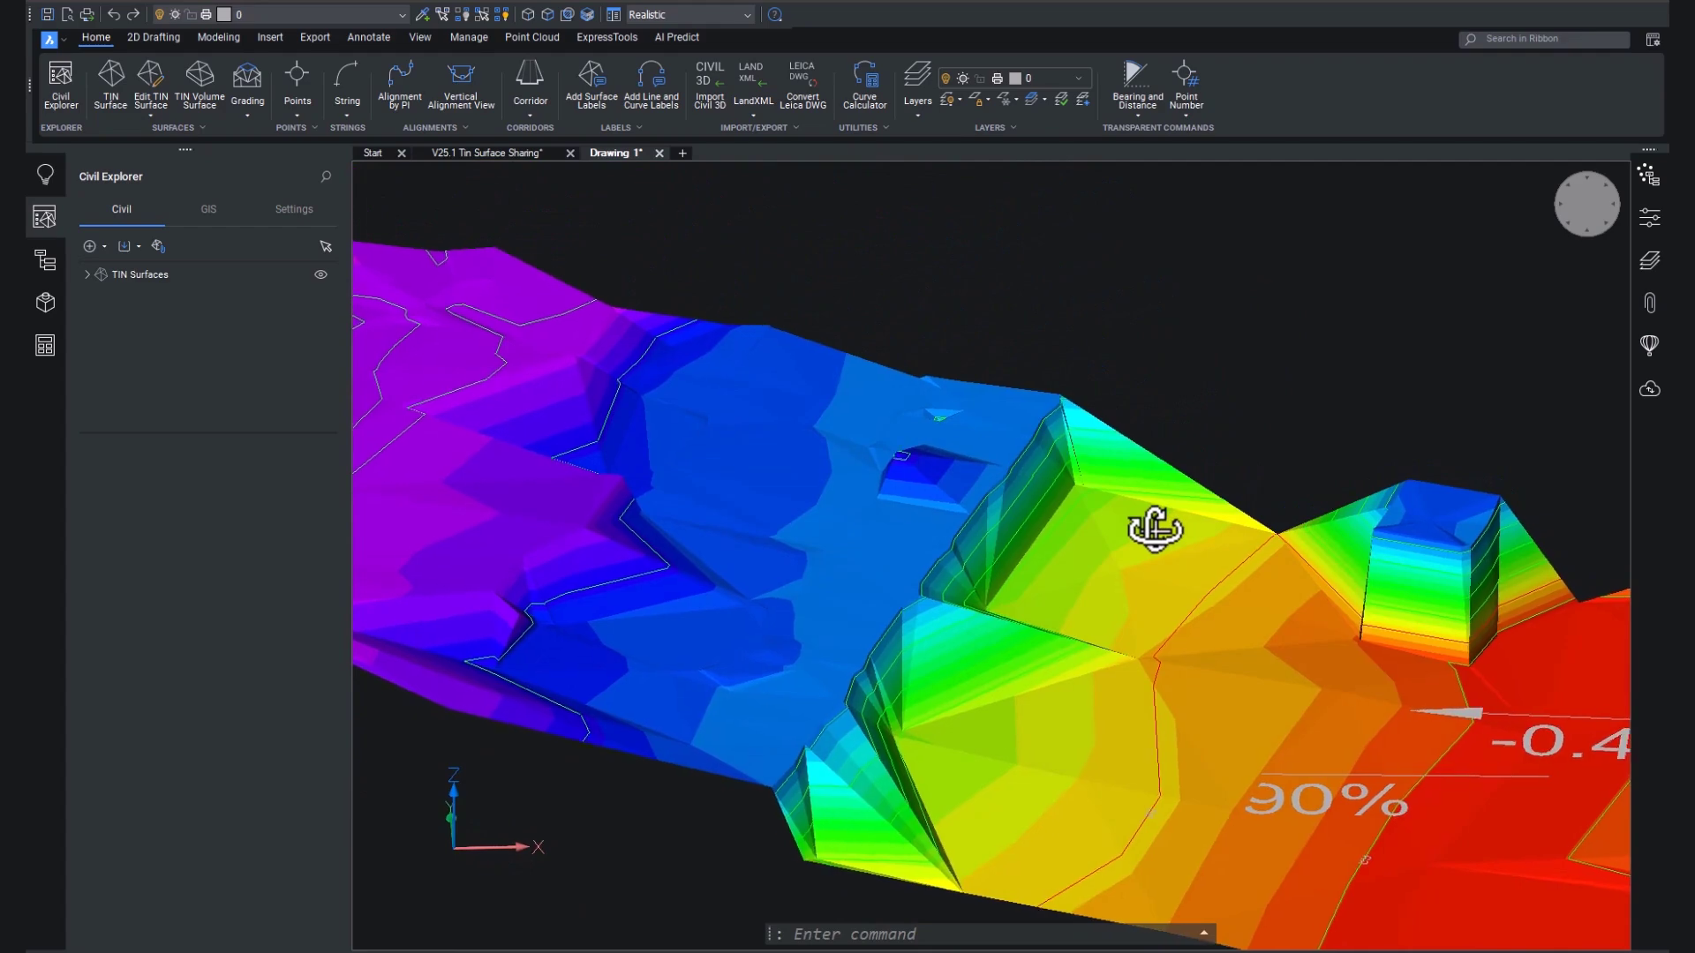
pyautogui.scroll(3, 1139, 526)
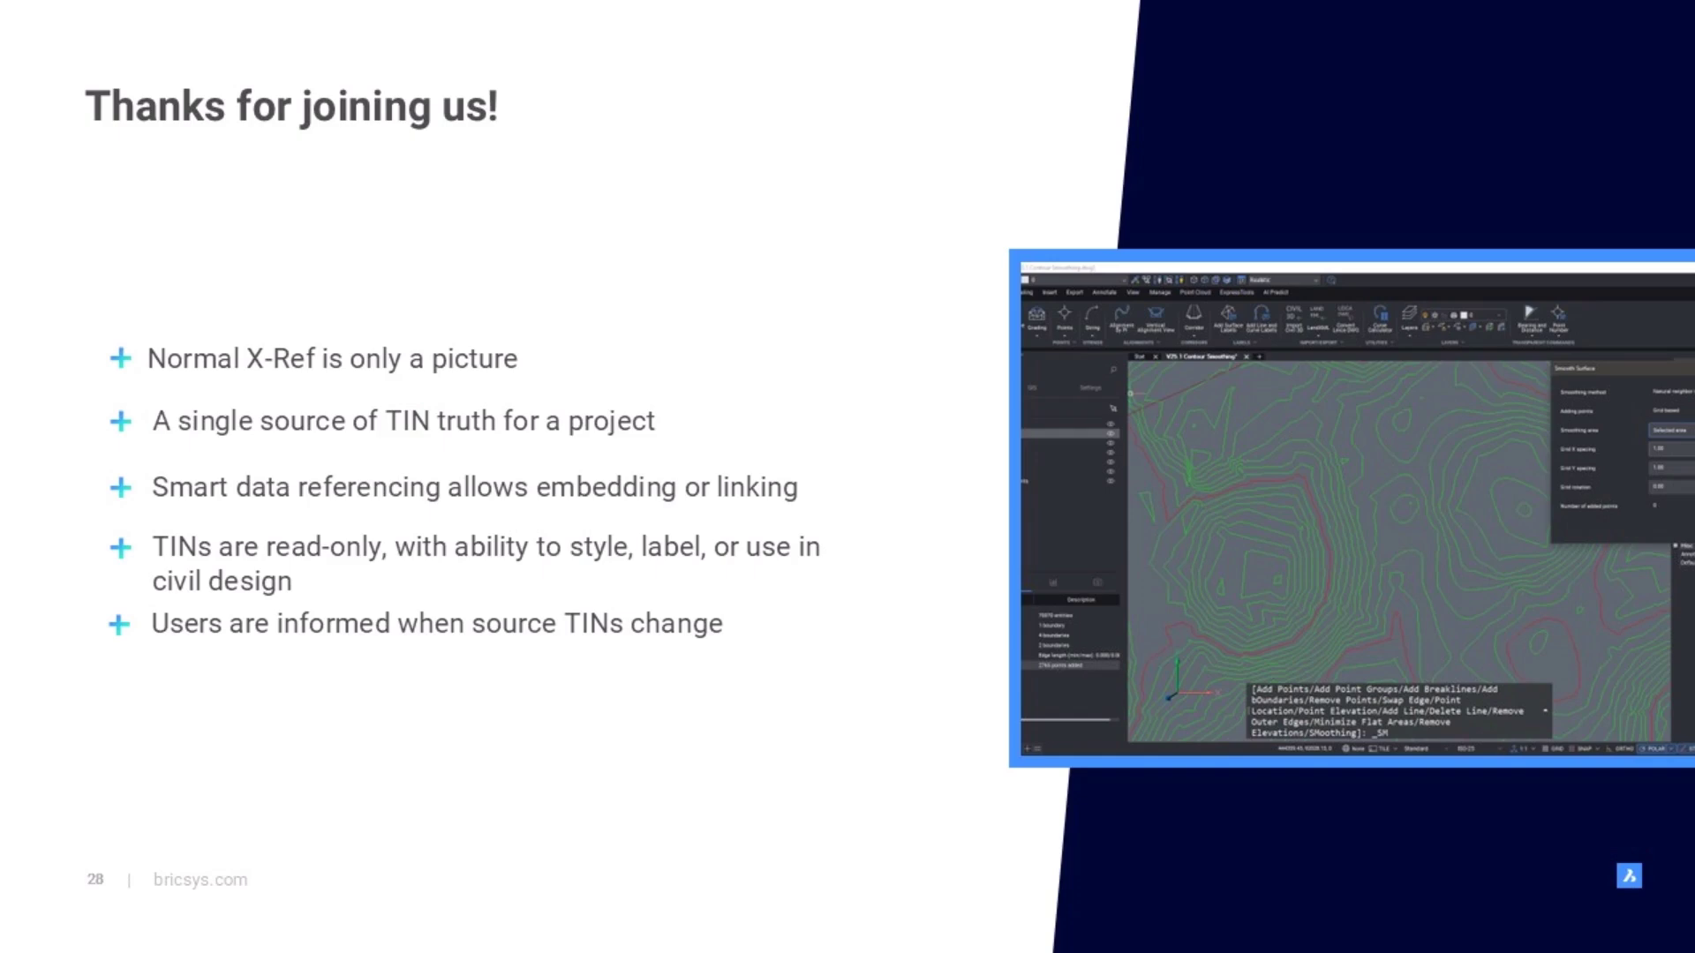
pyautogui.press('Right')
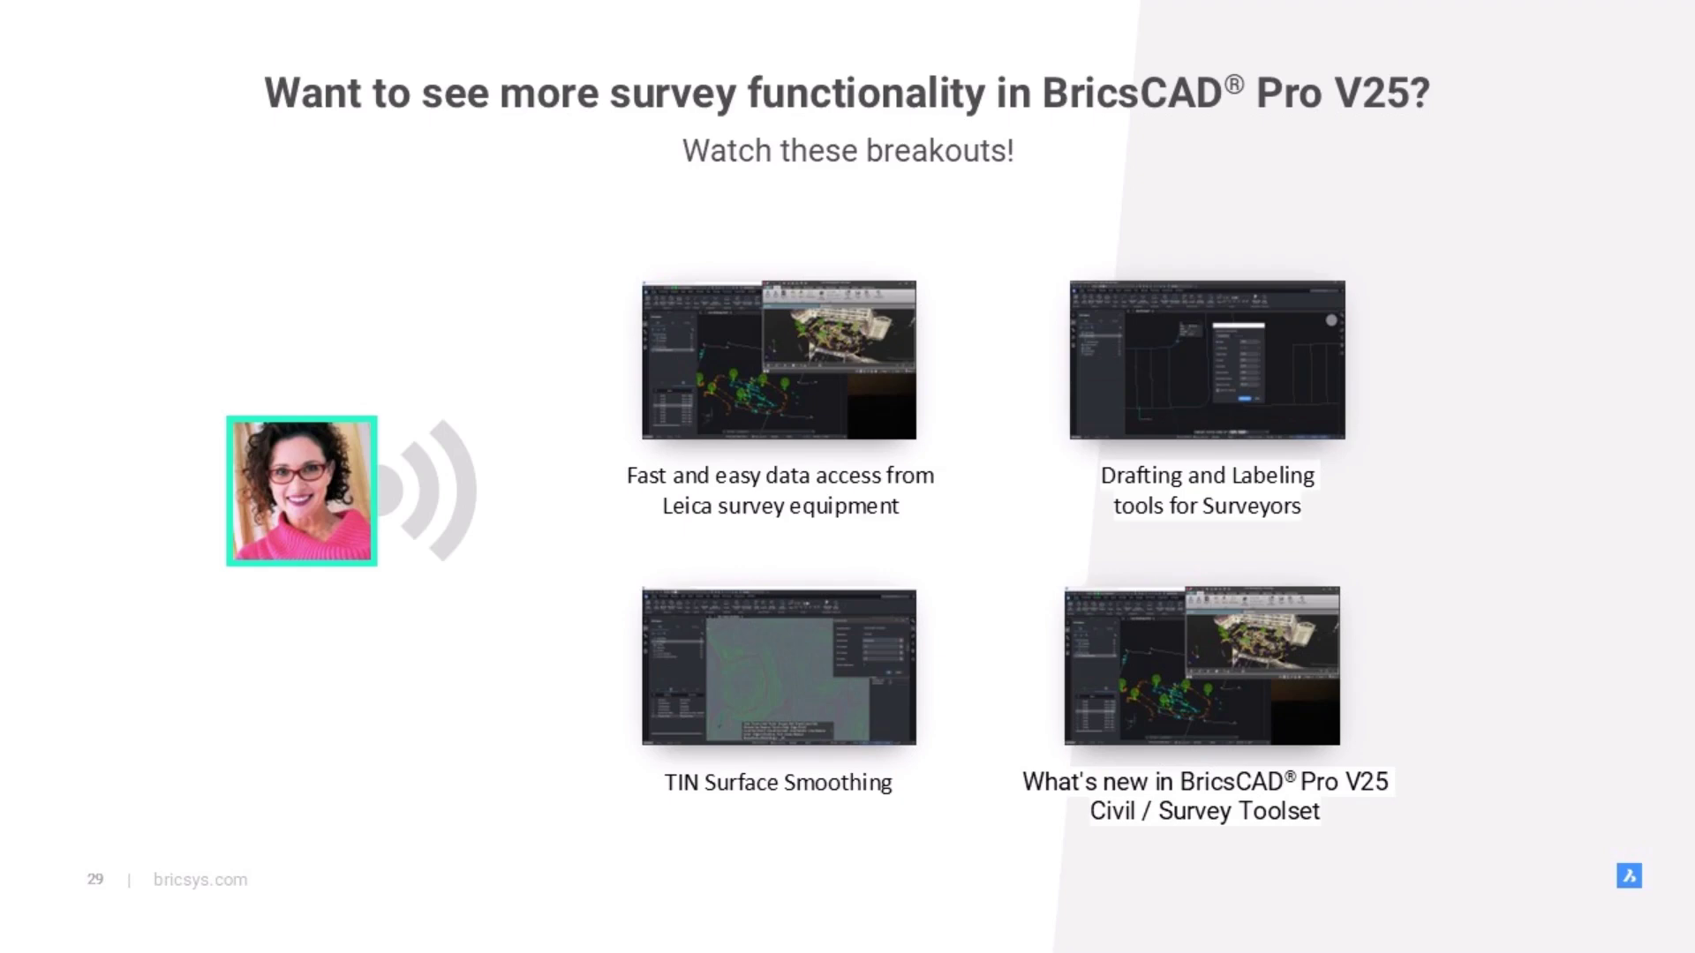
pyautogui.press('Right')
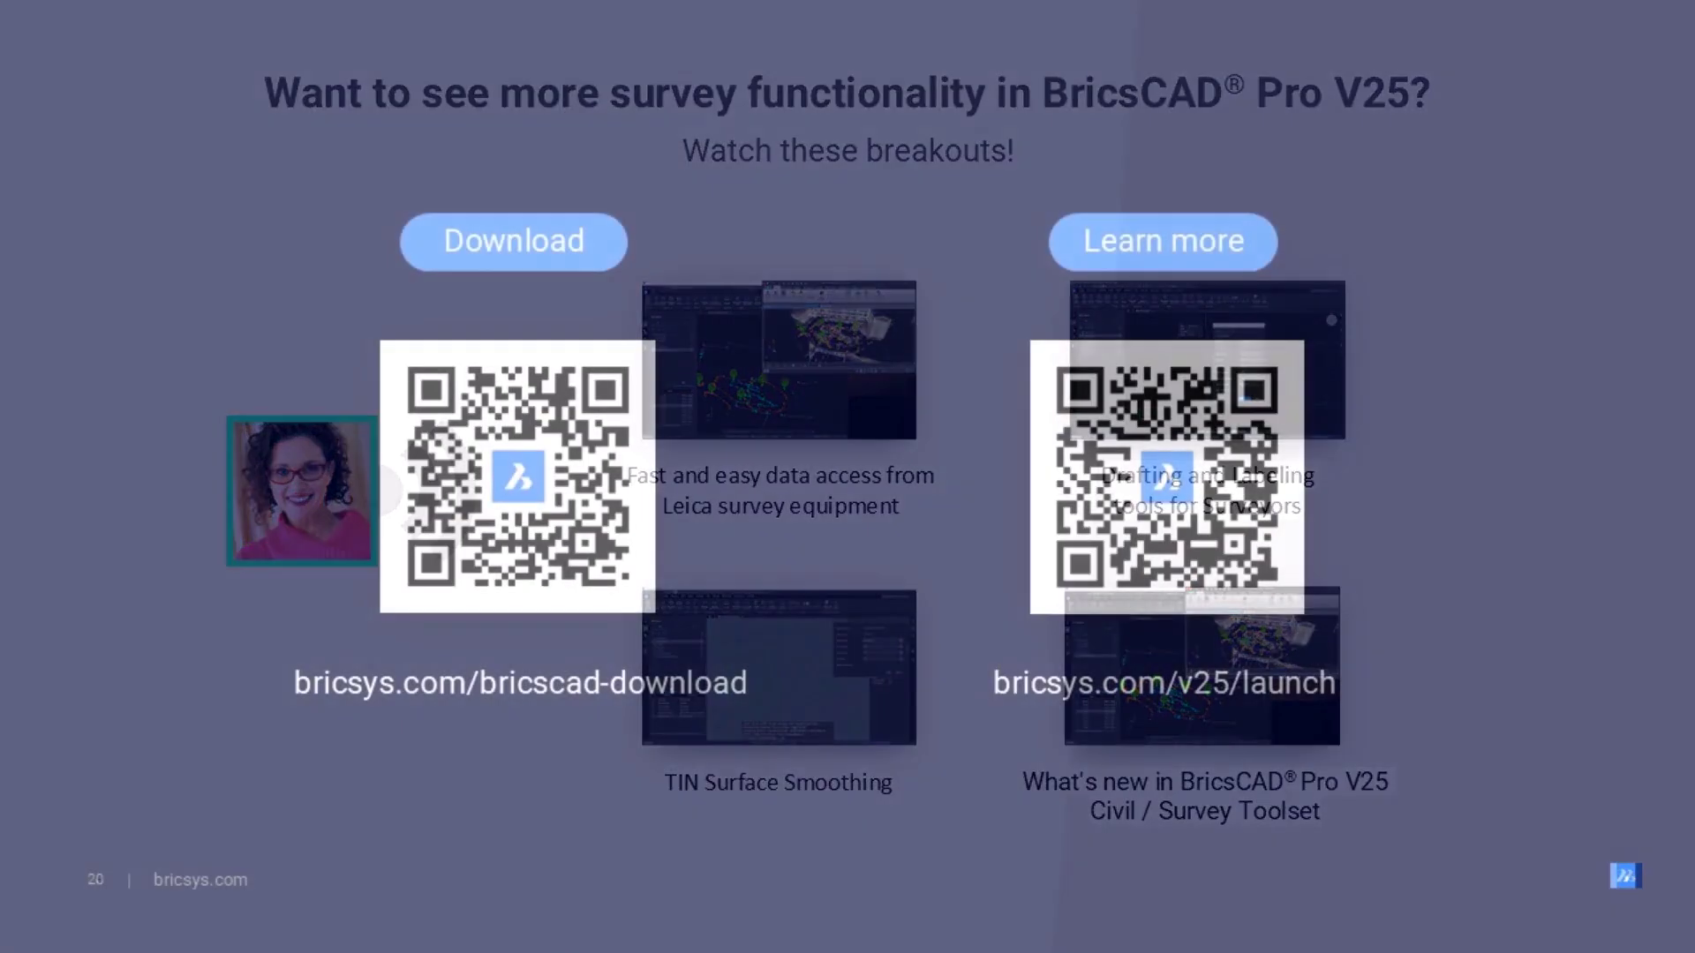